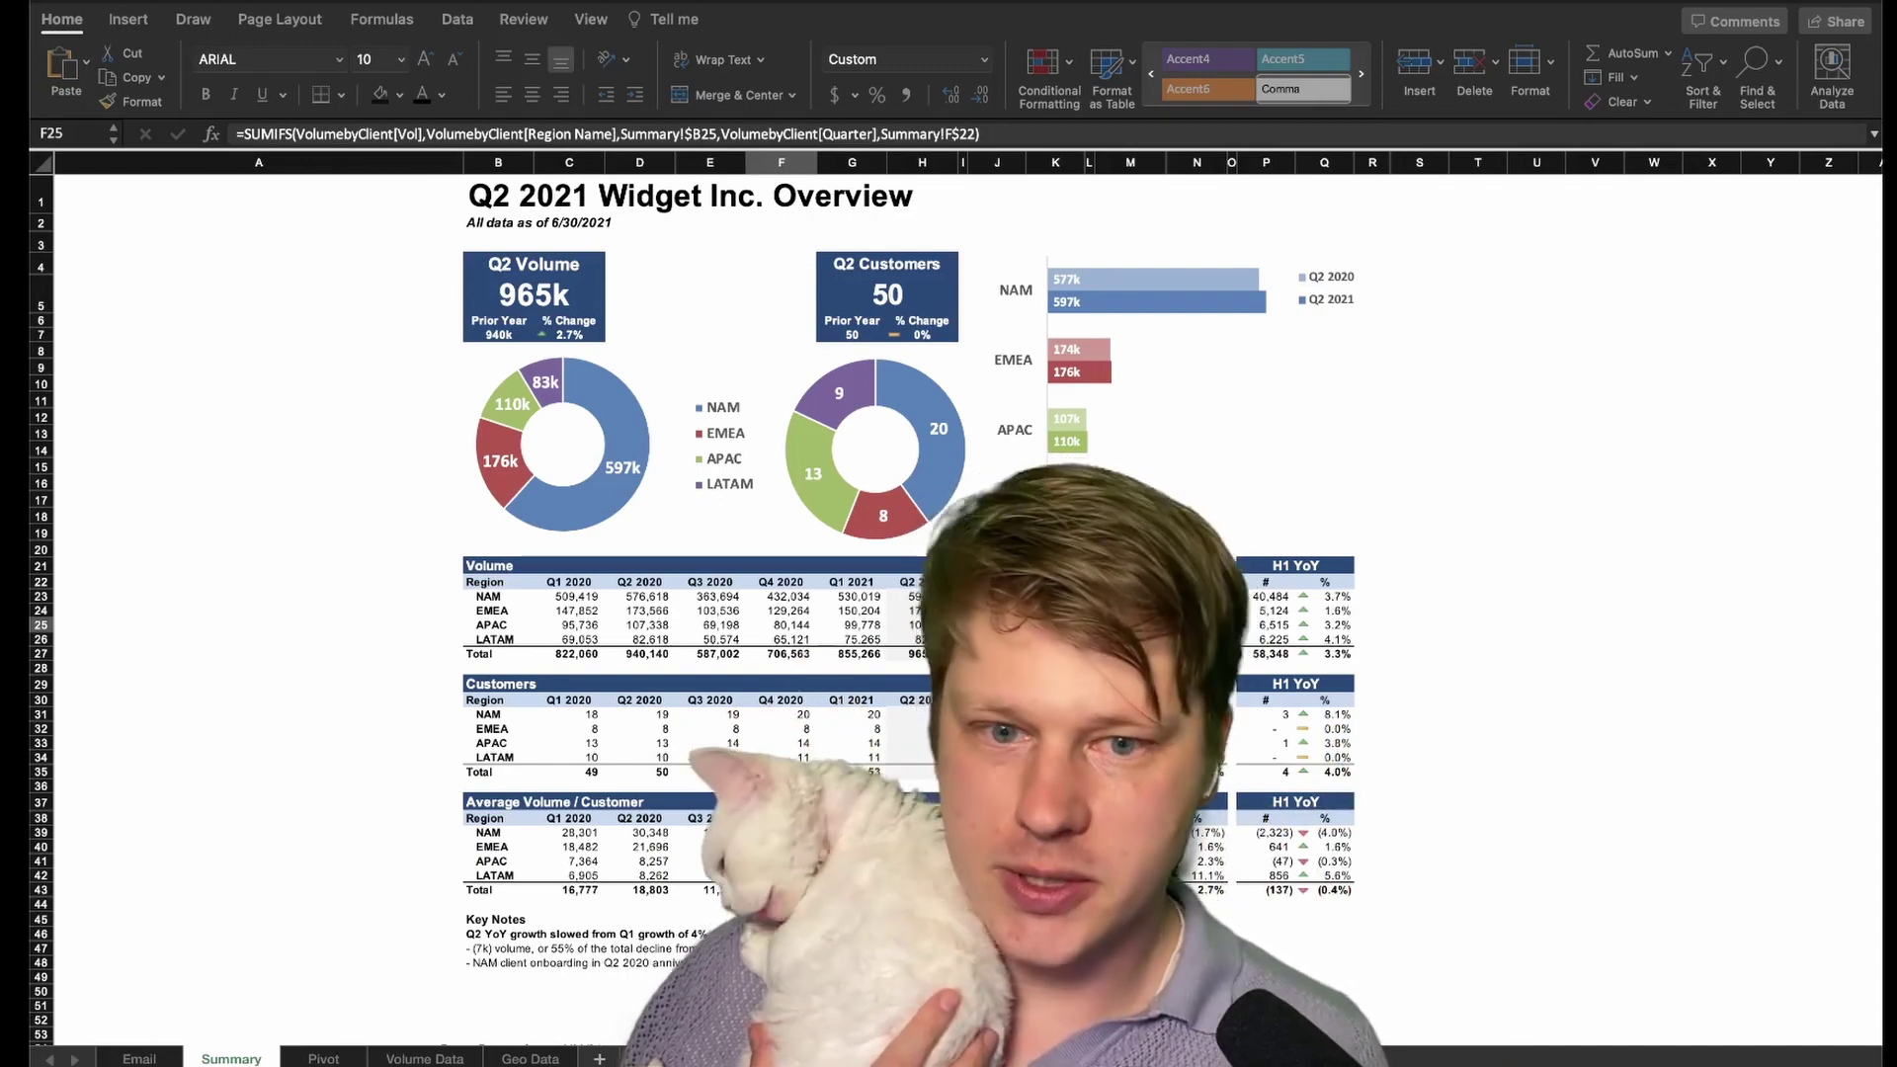
# Review the Summary sheet's Q2 2021 cards, donut and bar charts, and the Volume, Customers and Average Volume / Customer tables
pyautogui.scroll(-5, 935, 577)
pyautogui.scroll(5, 936, 577)
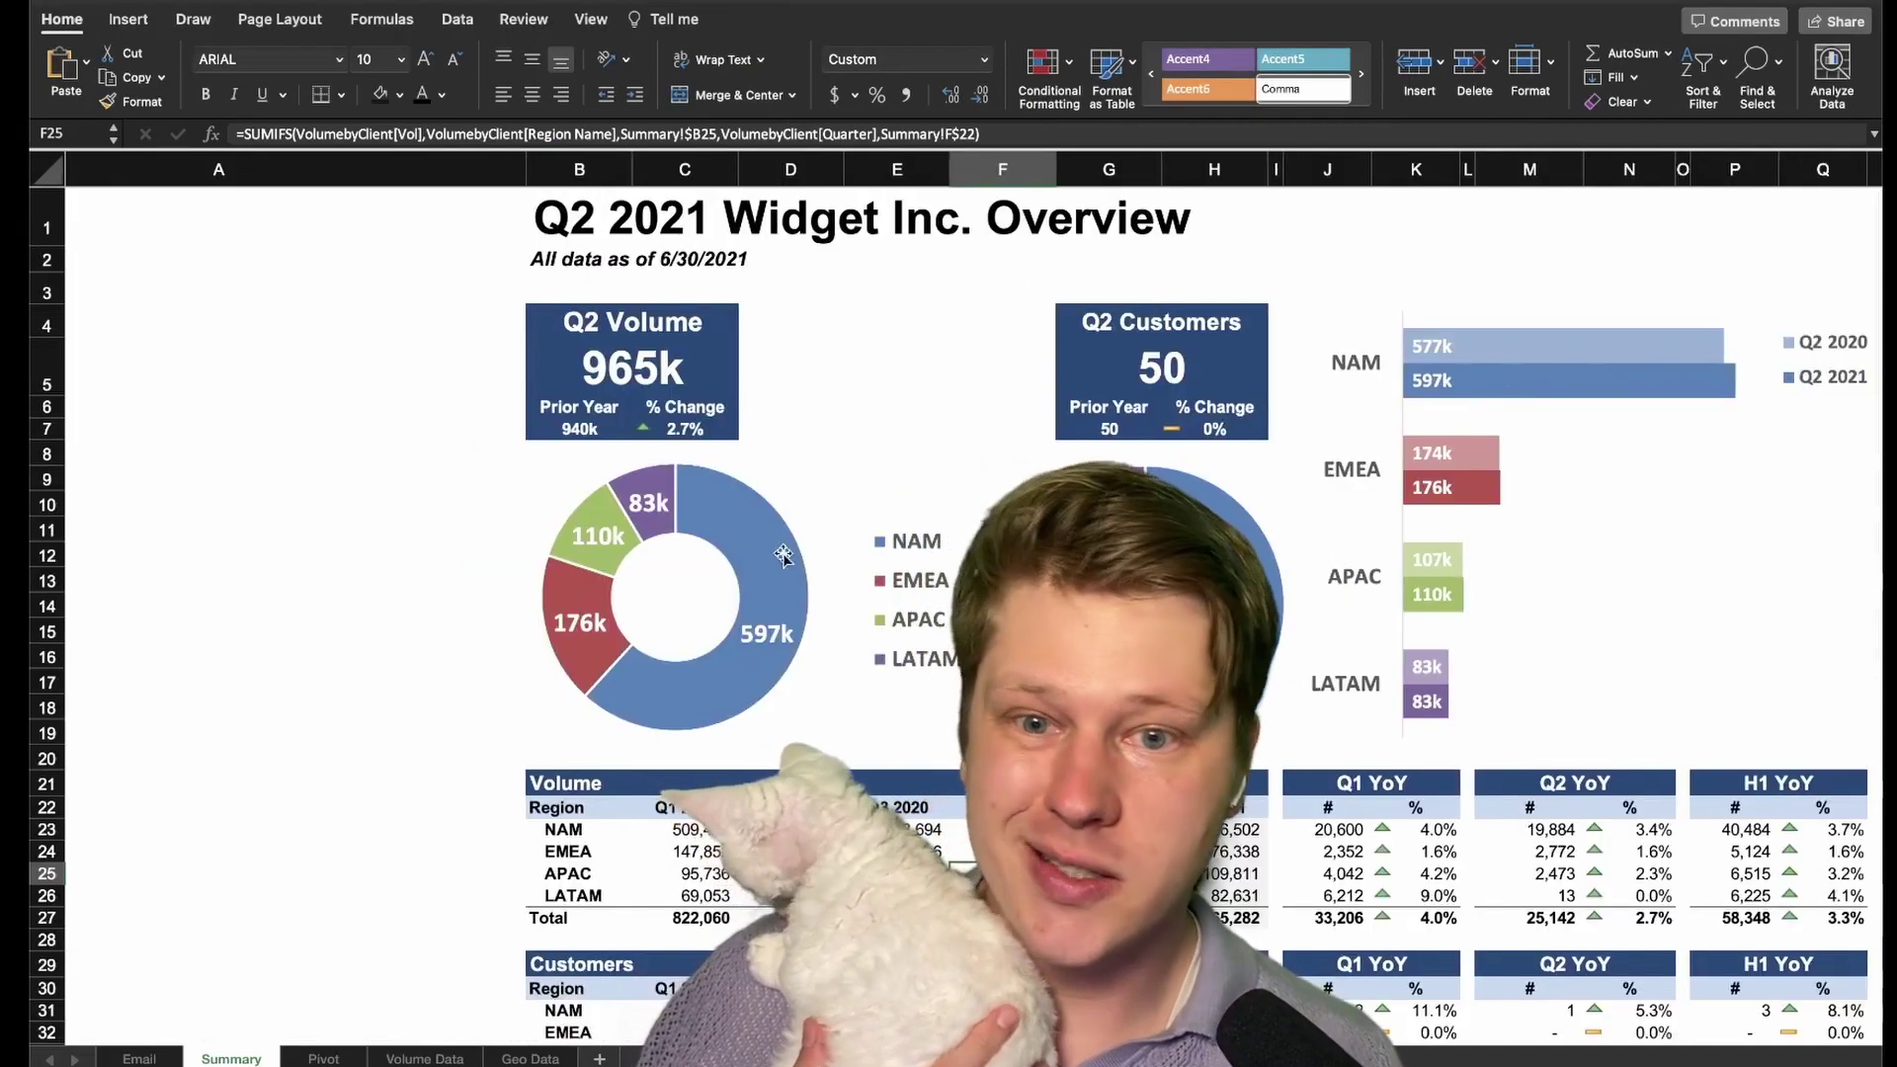
pyautogui.scroll(-2, 691, 568)
pyautogui.moveTo(594, 579)
pyautogui.scroll(1, 601, 575)
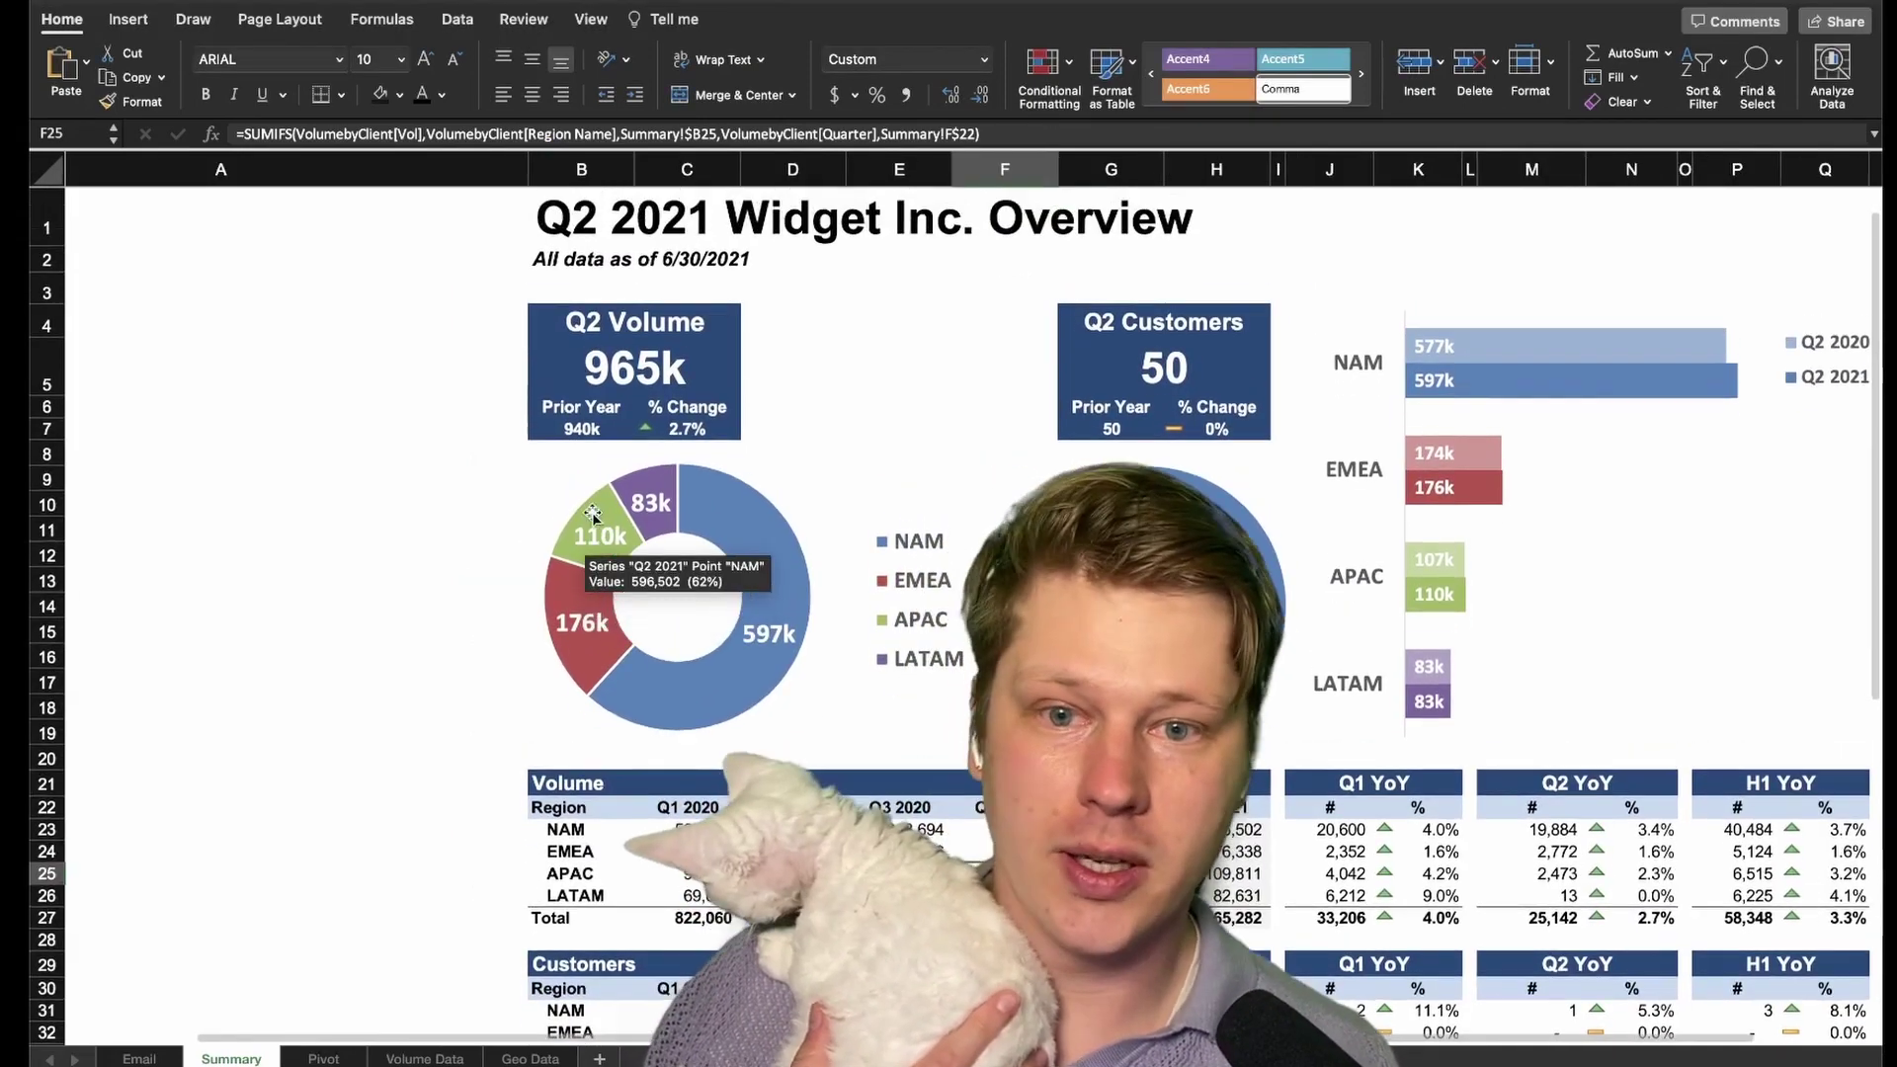
pyautogui.hscroll(1, 605, 368)
pyautogui.hscroll(3, 754, 360)
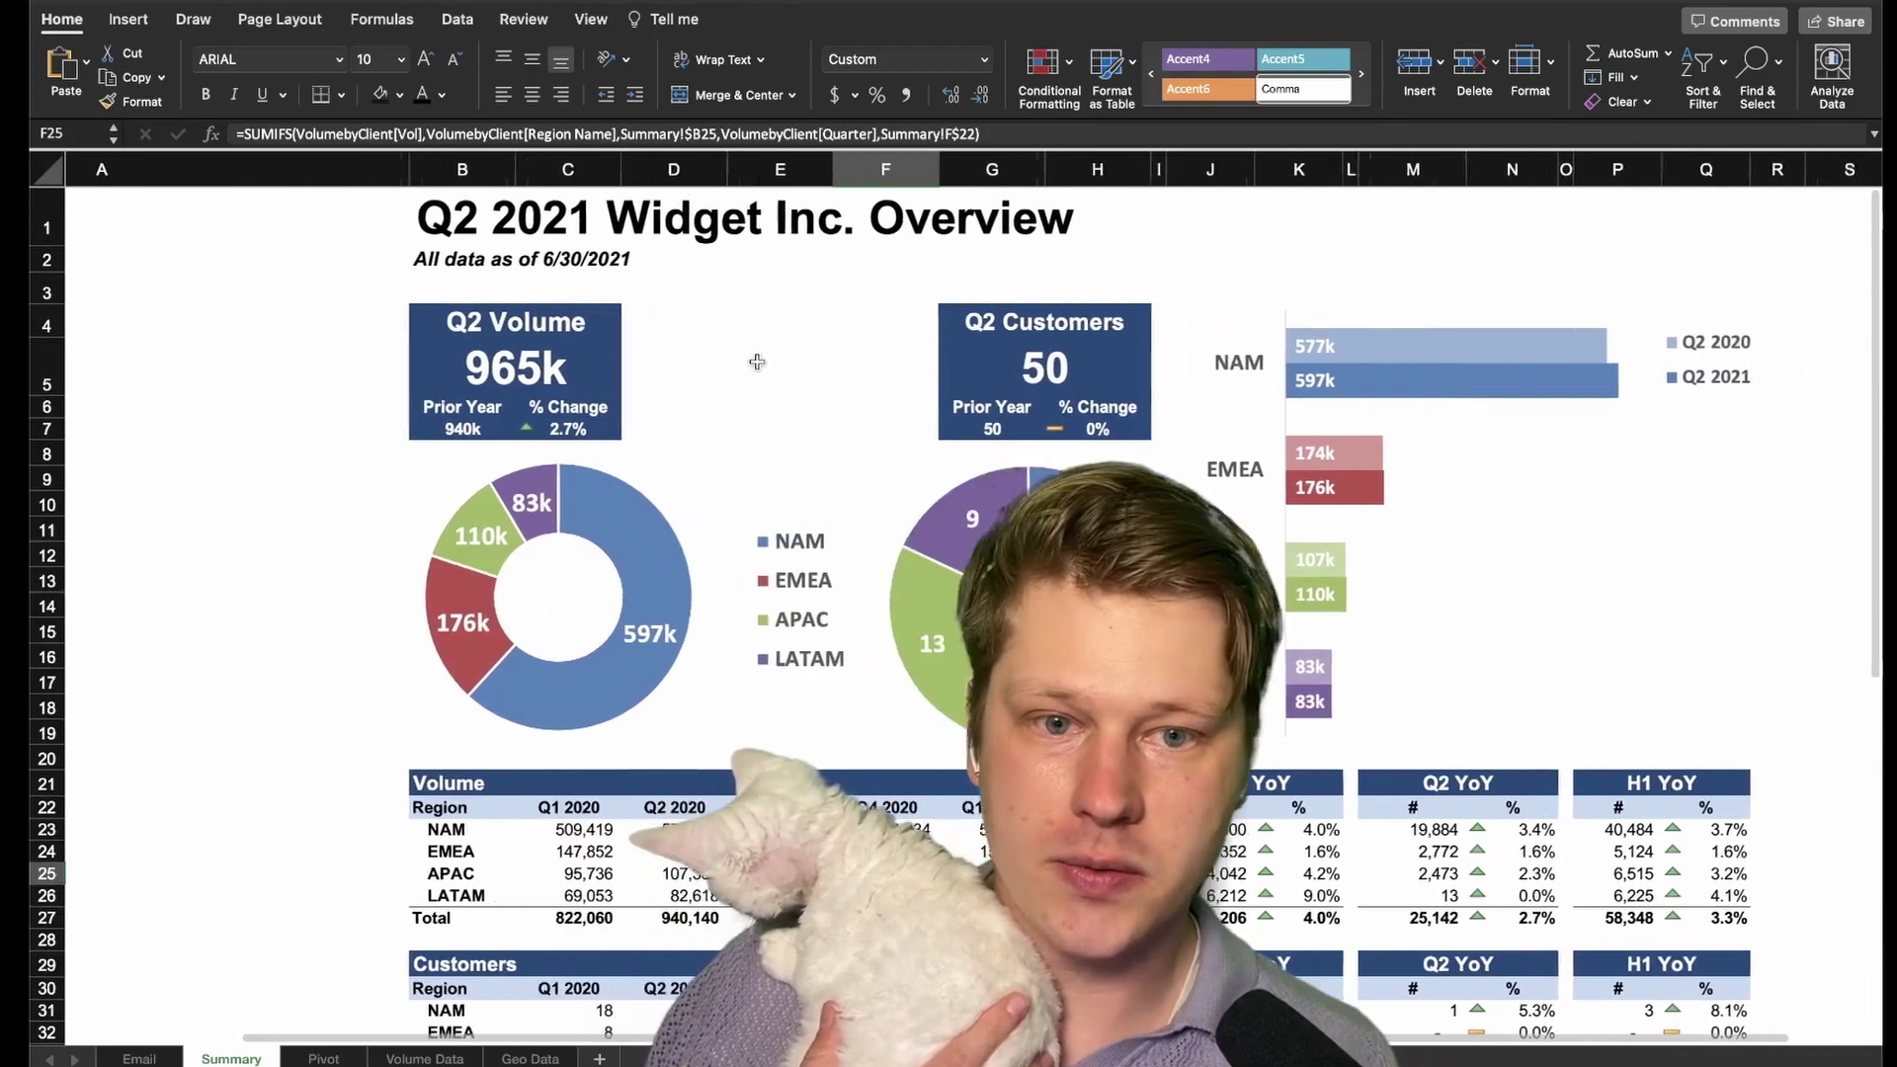
pyautogui.scroll(-2, 661, 376)
pyautogui.hscroll(-4, 655, 381)
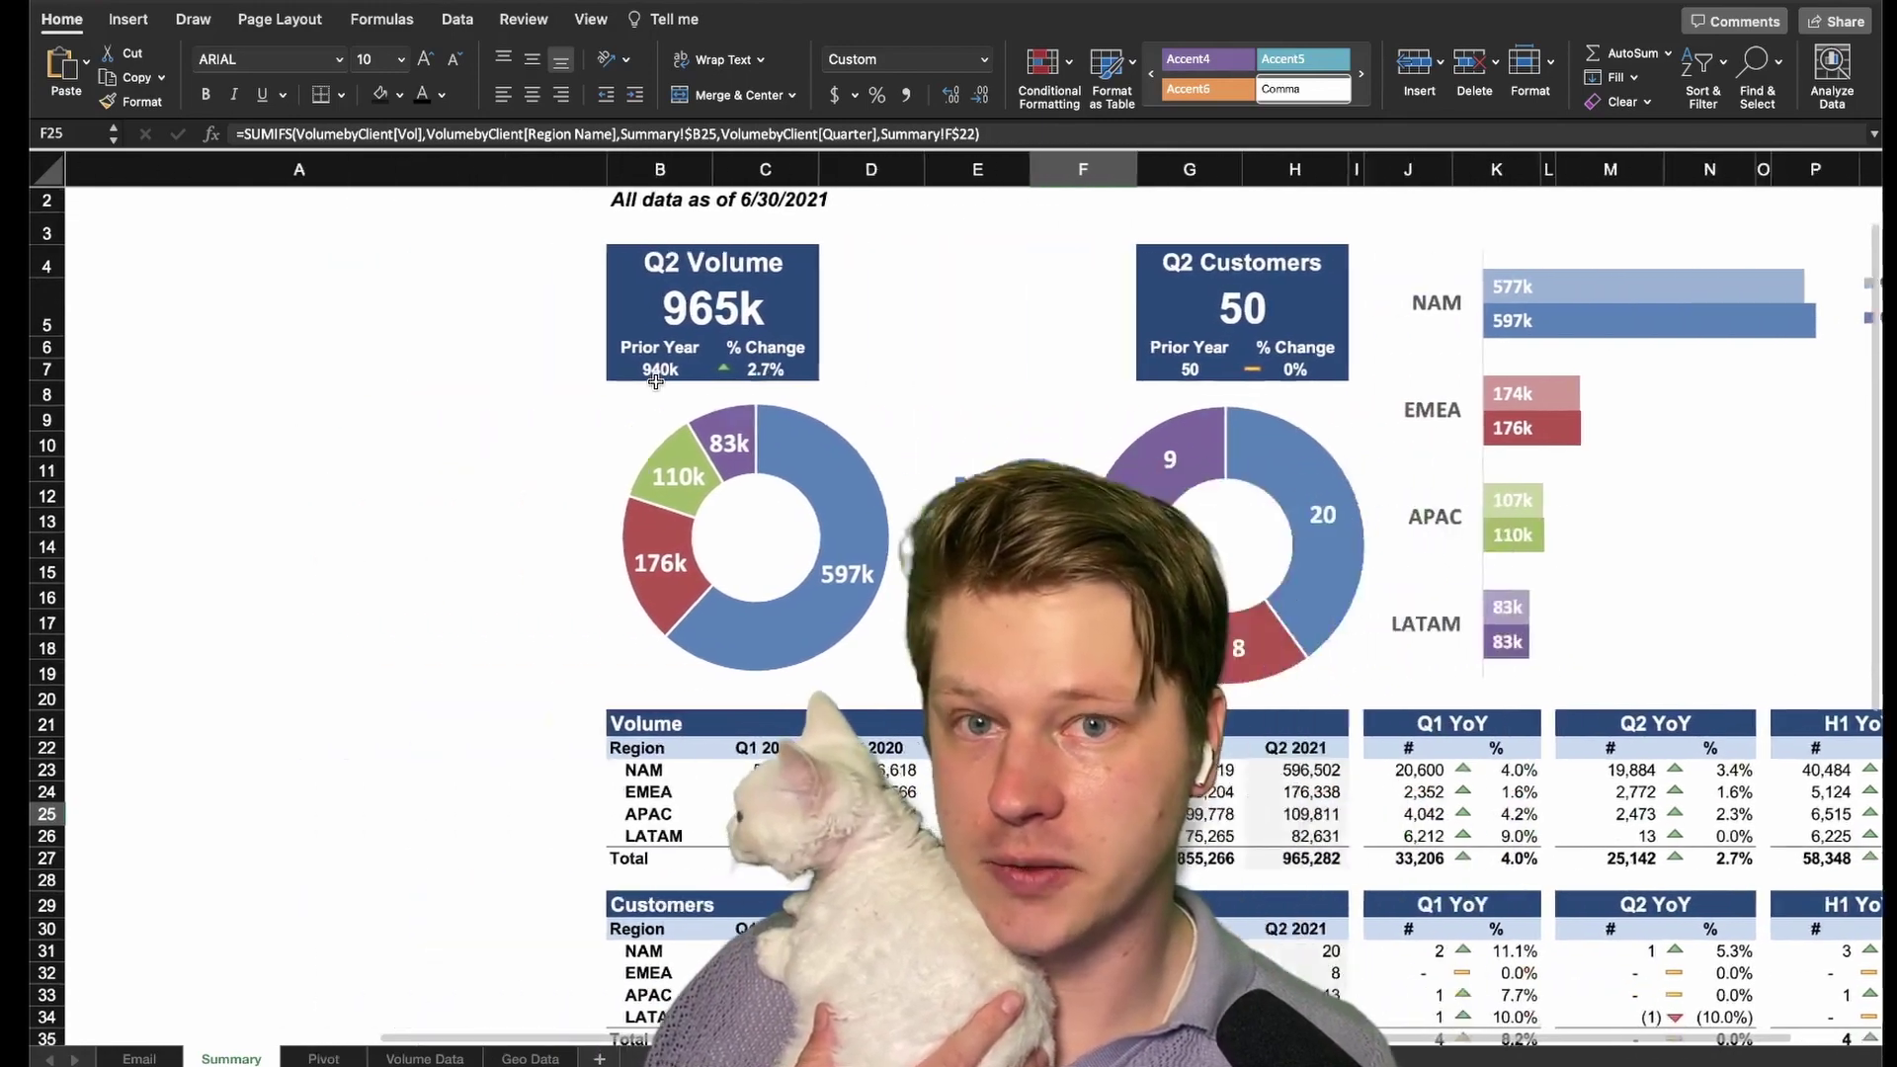
pyautogui.scroll(-5, 657, 381)
pyautogui.hscroll(2, 661, 380)
pyautogui.scroll(-4, 663, 380)
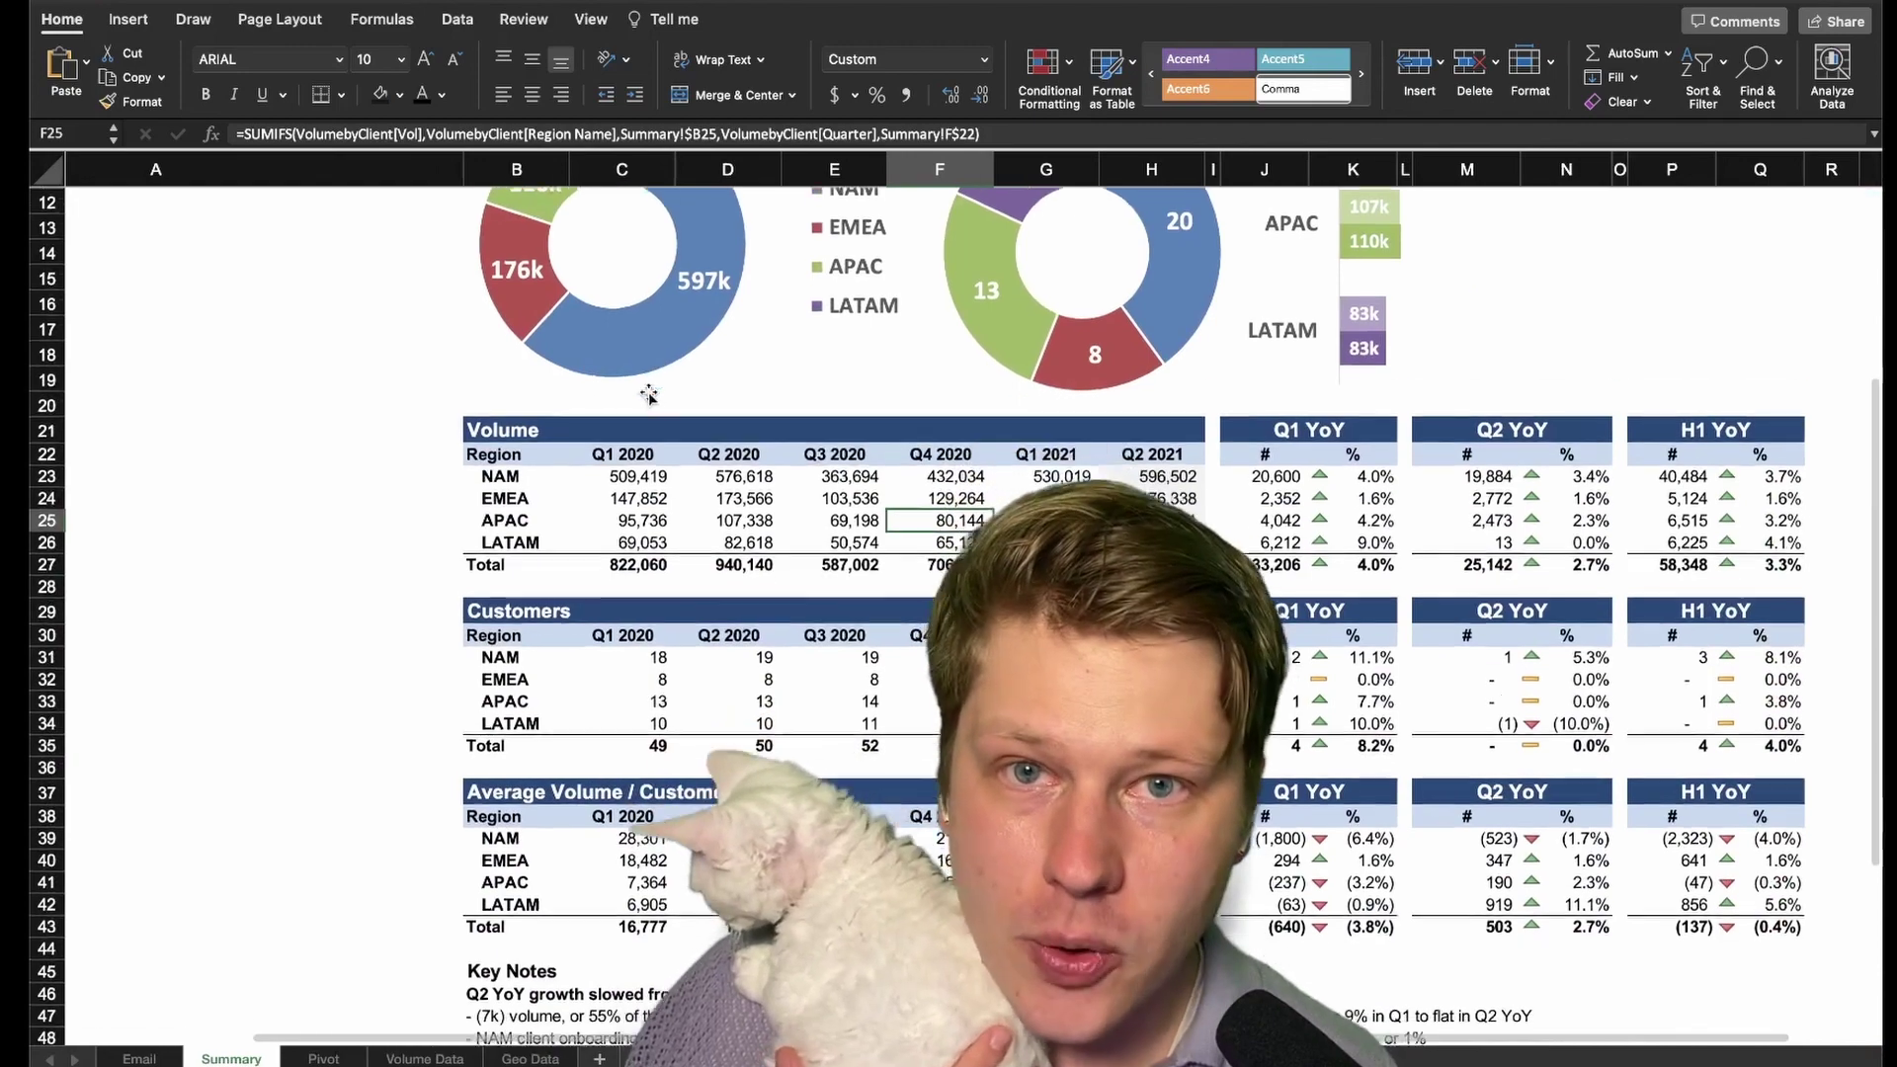
pyautogui.scroll(-1, 630, 381)
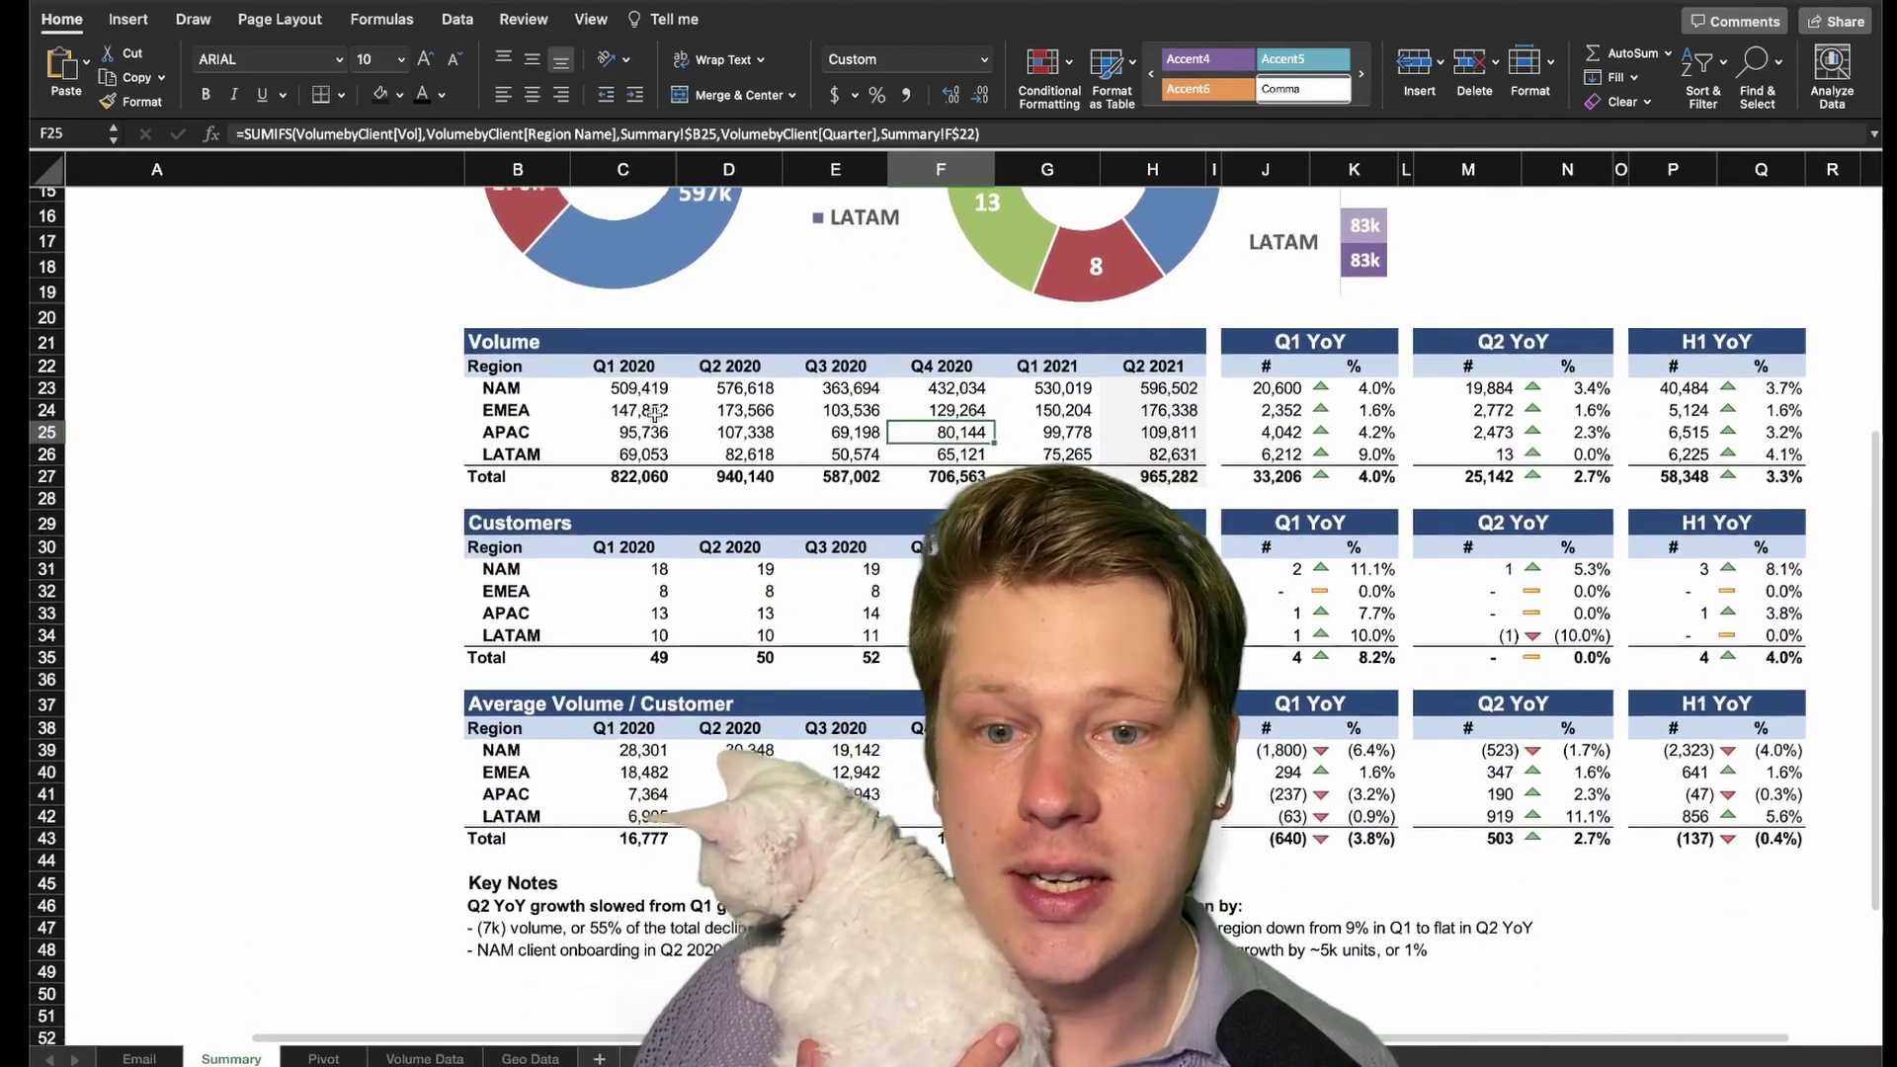
pyautogui.scroll(10, 637, 395)
pyautogui.scroll(3, 642, 411)
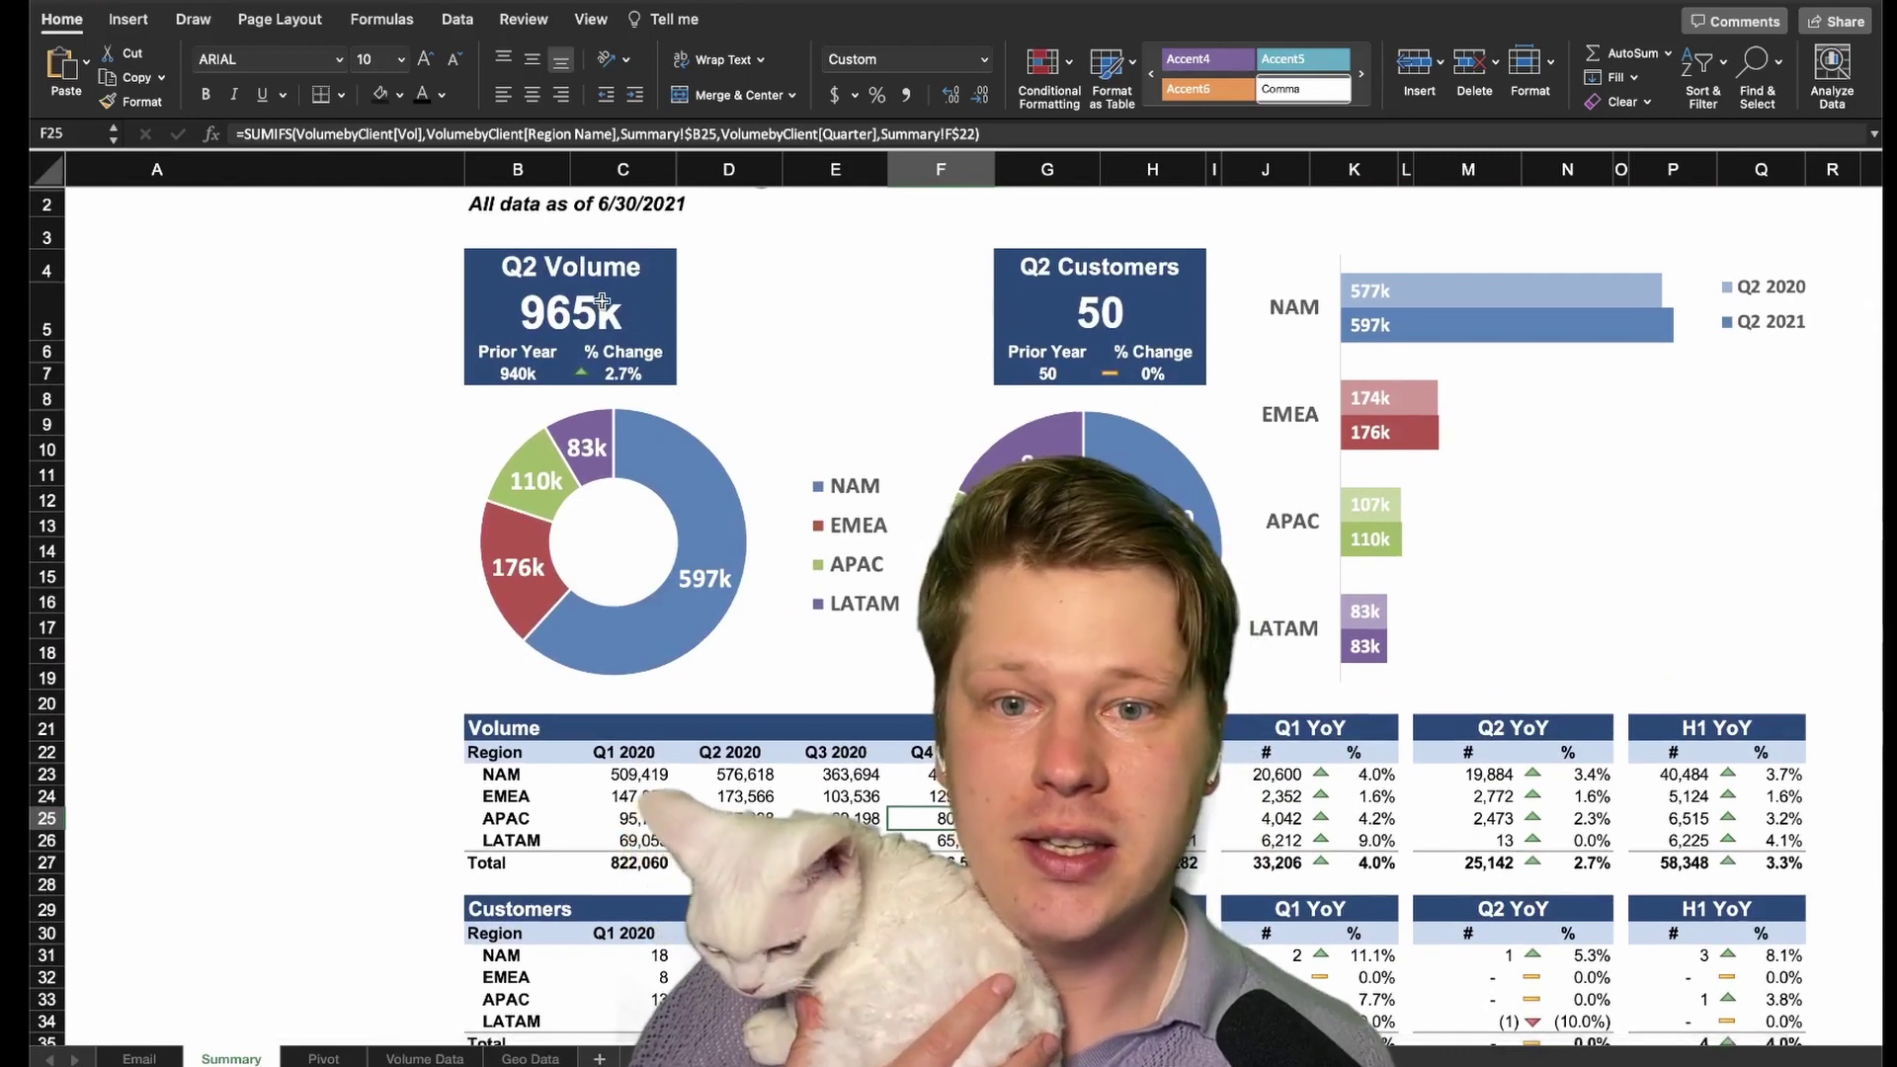
pyautogui.scroll(2, 686, 336)
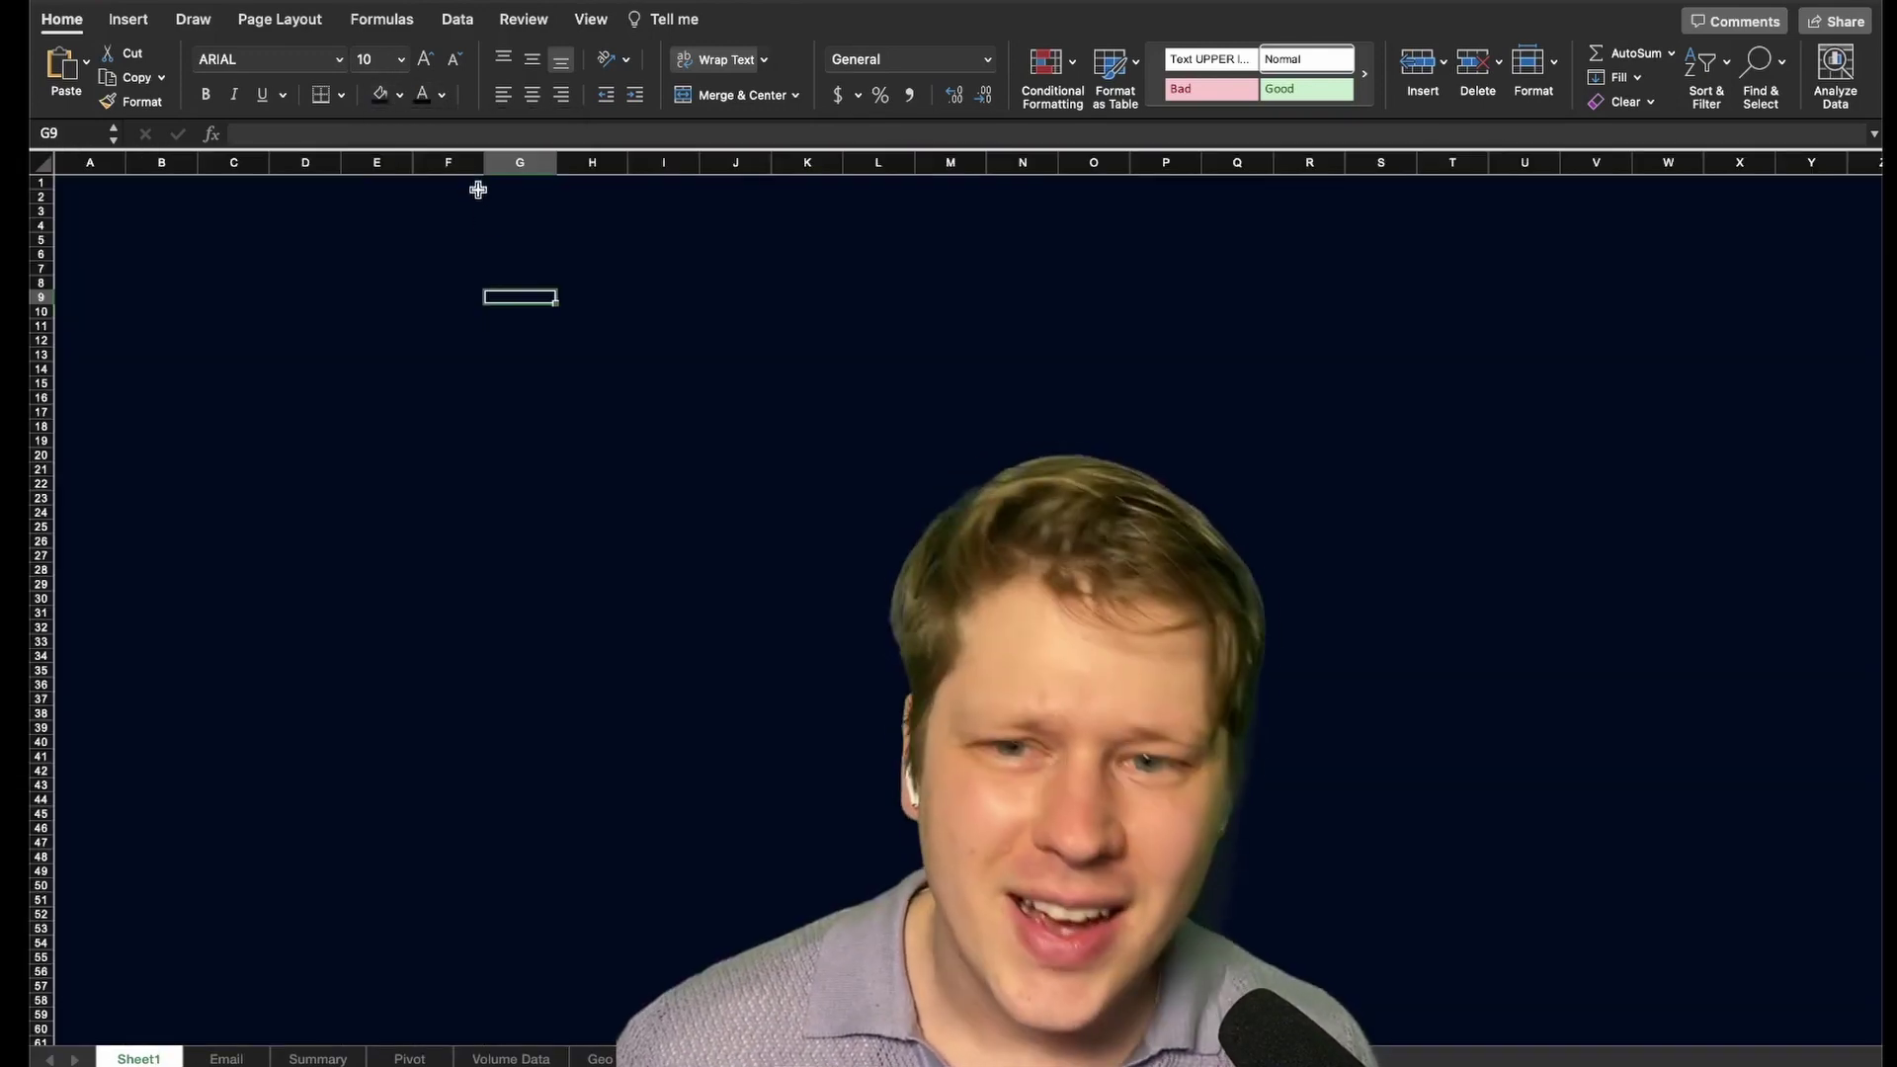
# Fill the whole of Sheet1 with a very dark blue-grey background color
pyautogui.click(520, 297)
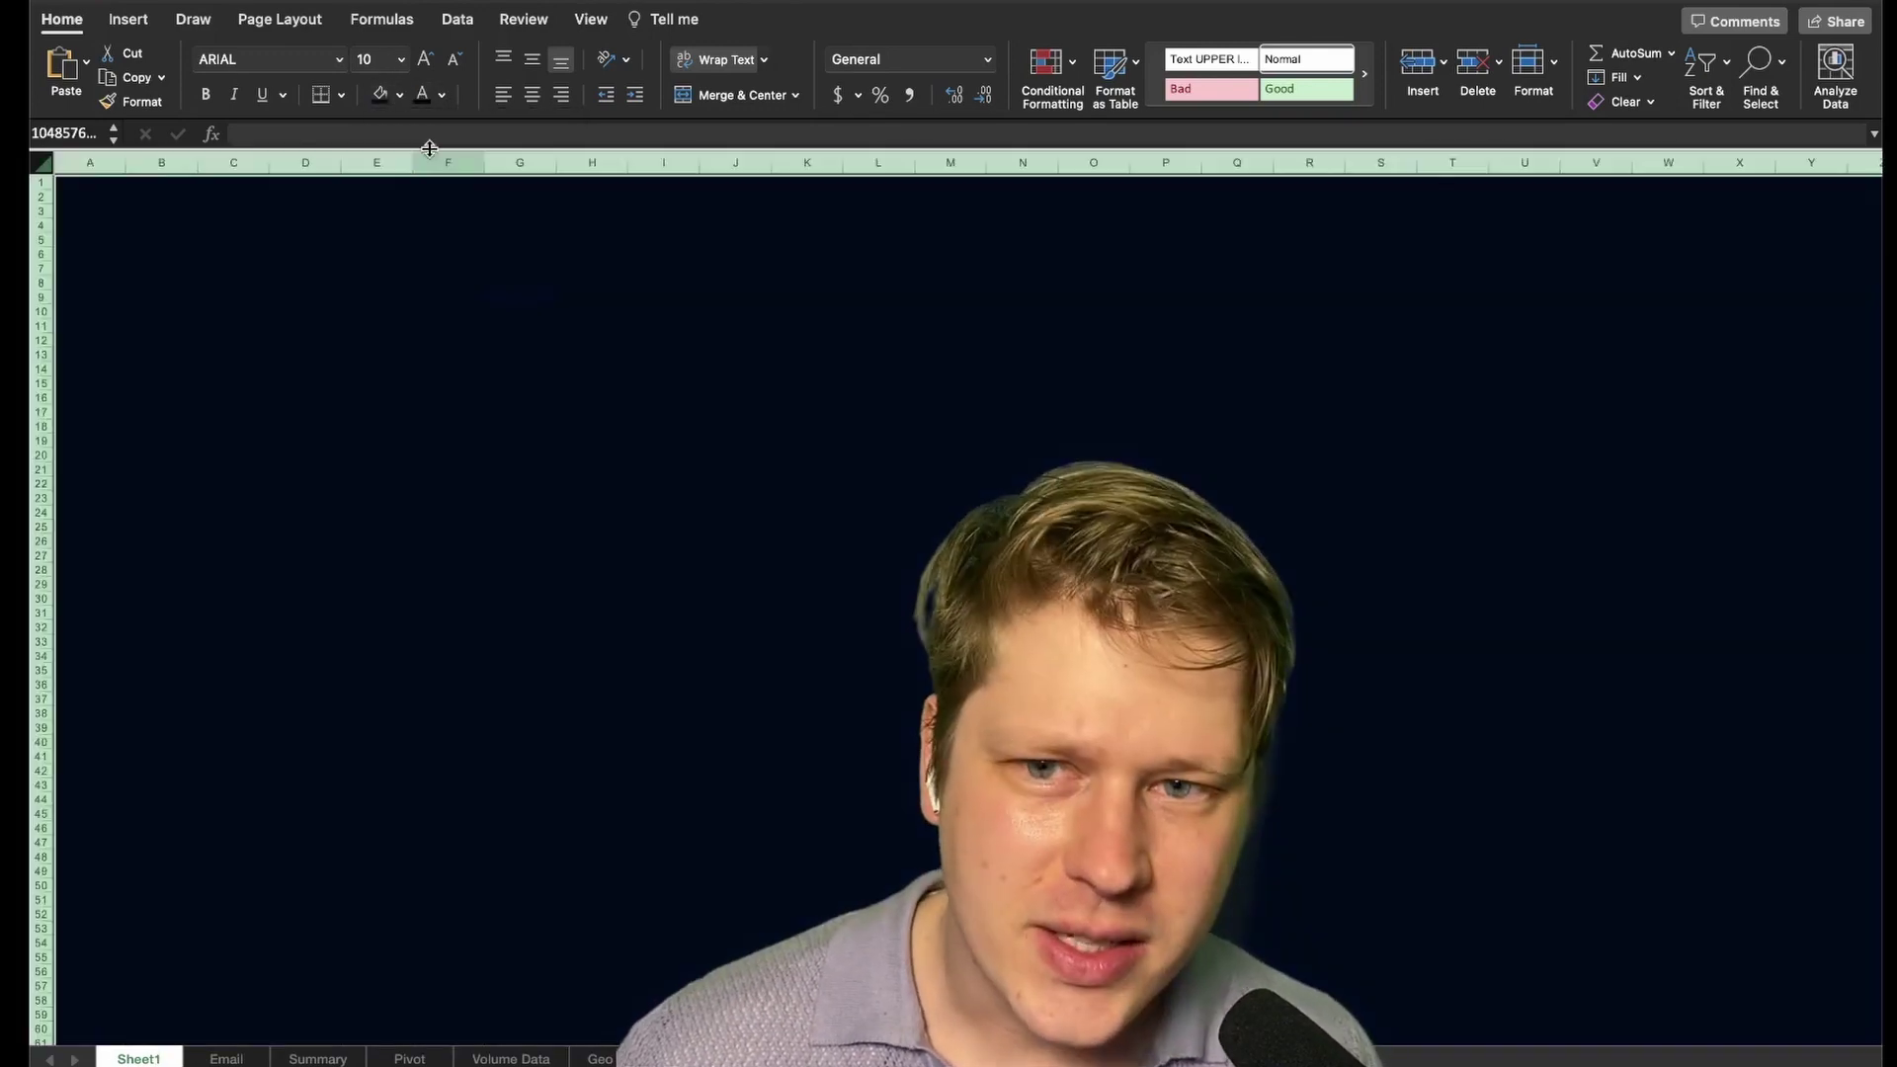
pyautogui.click(402, 97)
pyautogui.click(629, 612)
pyautogui.click(591, 623)
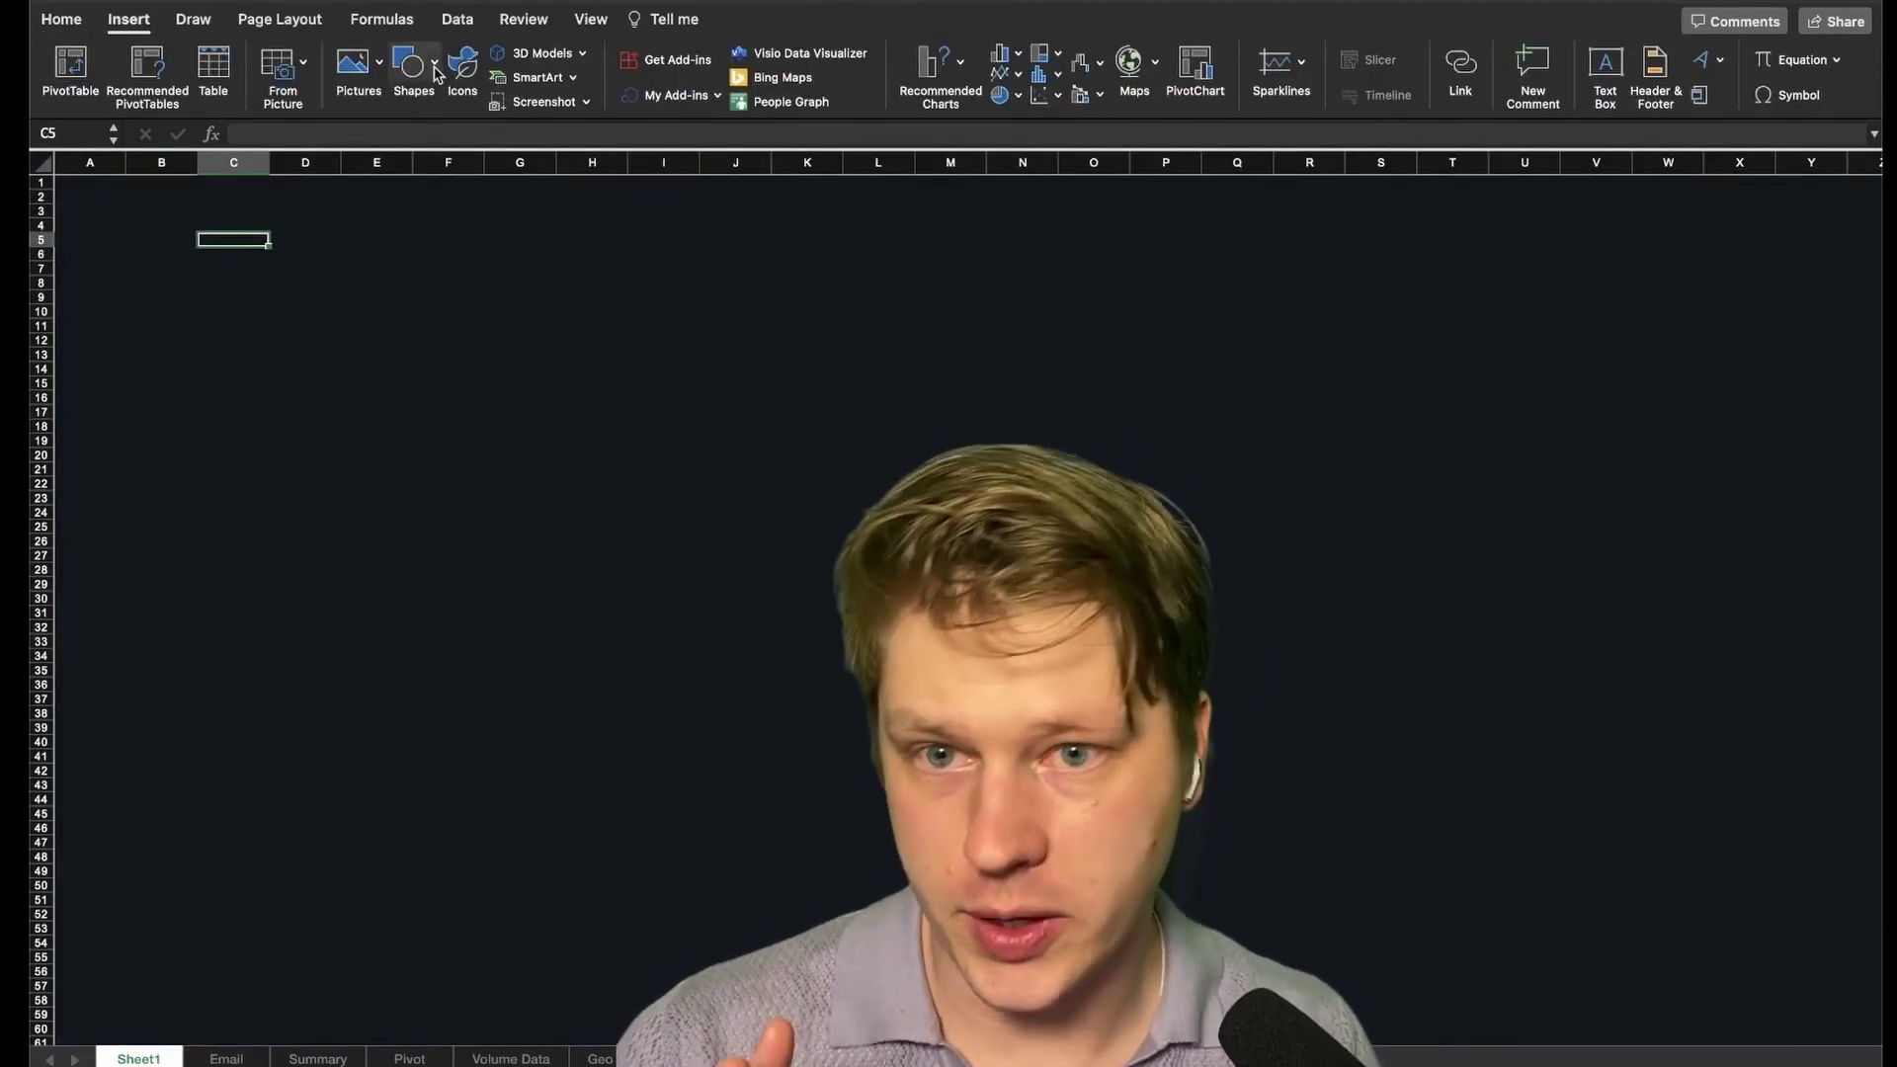
# Draw a rounded rectangle about 5.56" wide and 2.53" high on the dark sheet and tighten its corner rounding
pyautogui.click(435, 74)
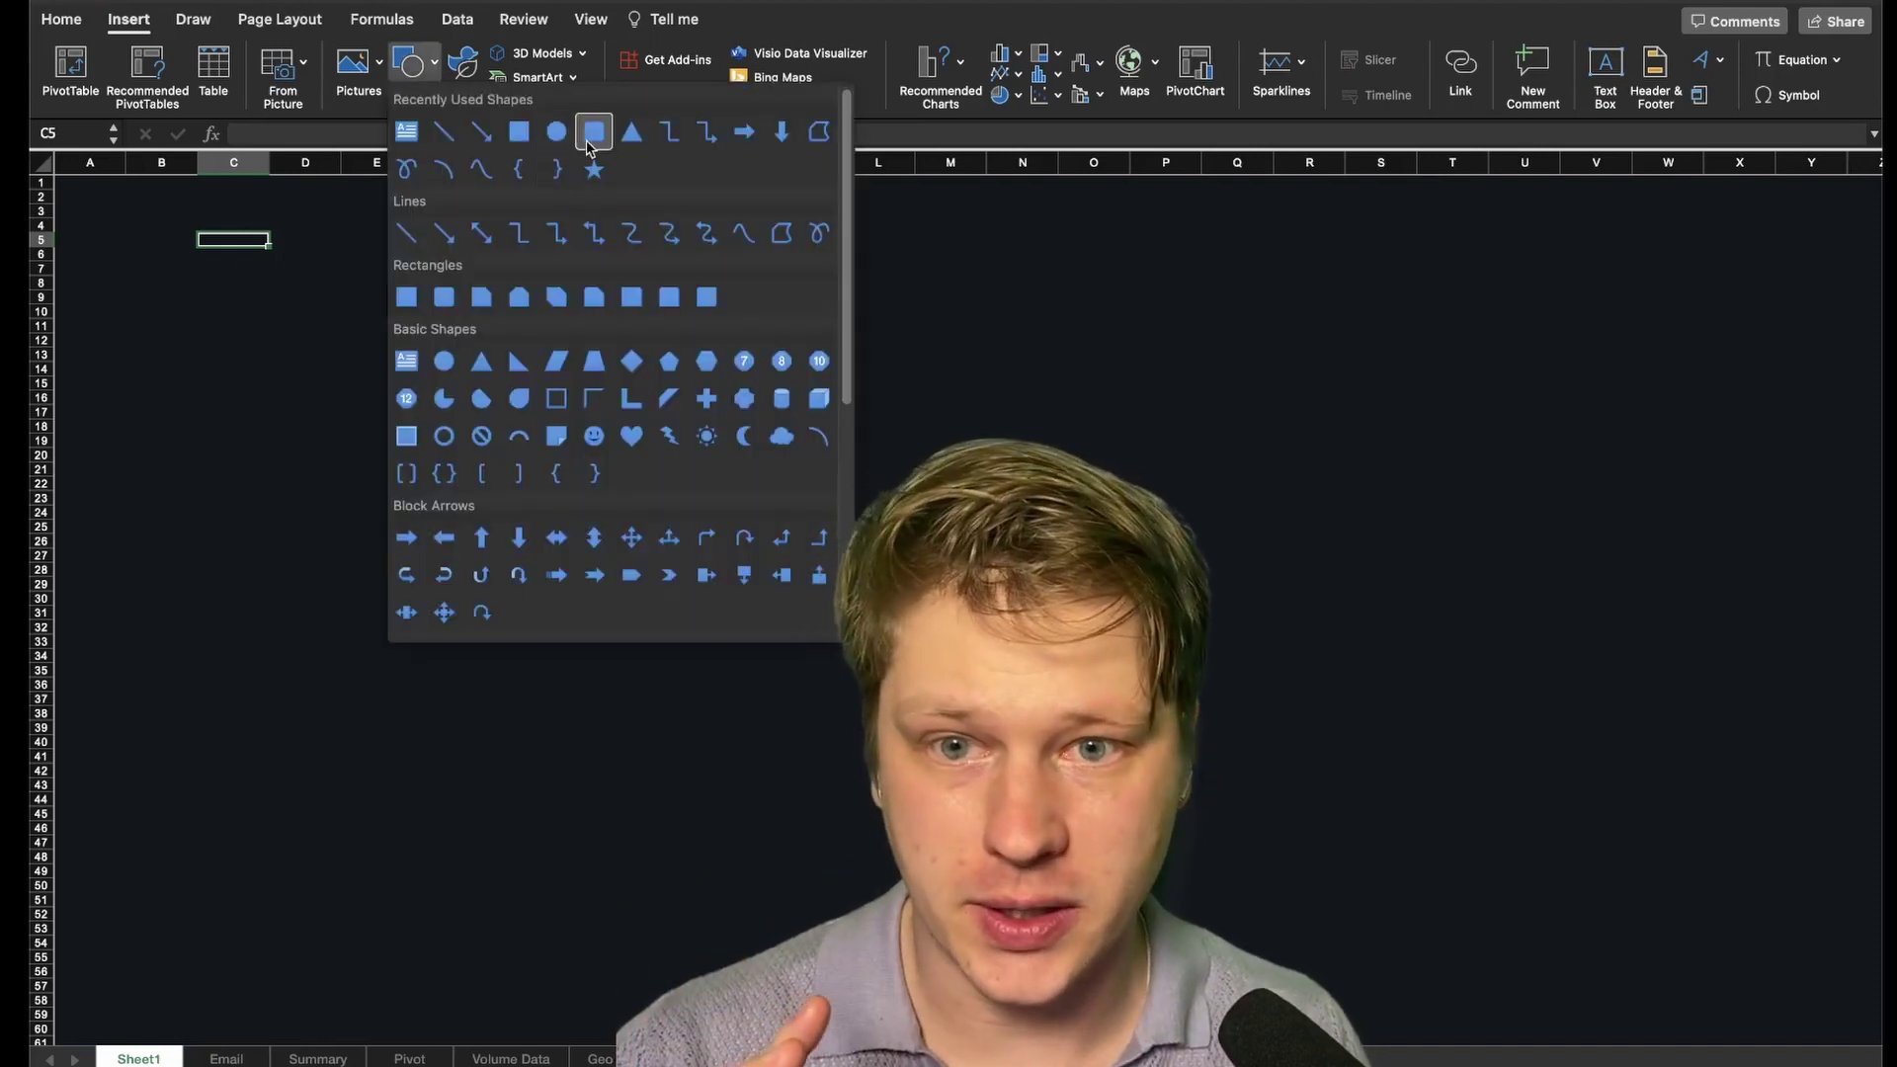
pyautogui.click(592, 134)
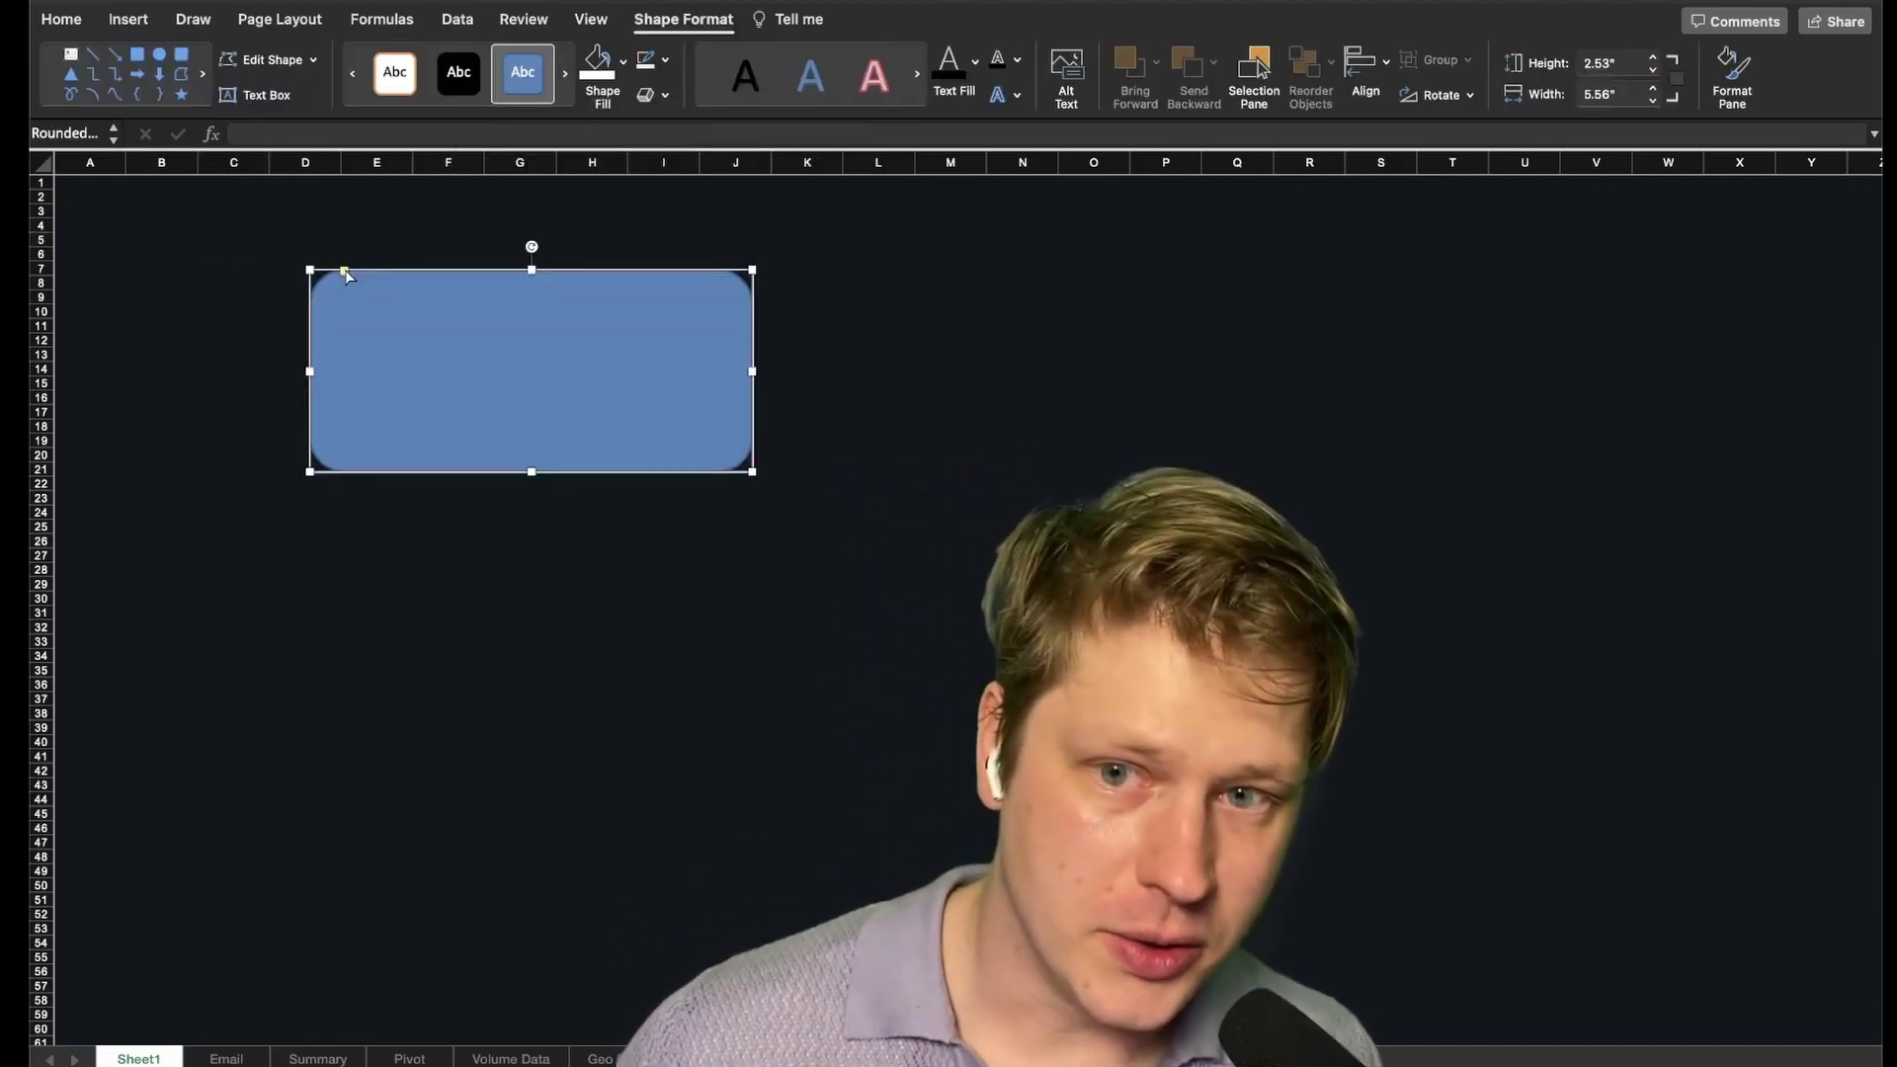
pyautogui.moveTo(339, 271); pyautogui.dragTo(338, 270)
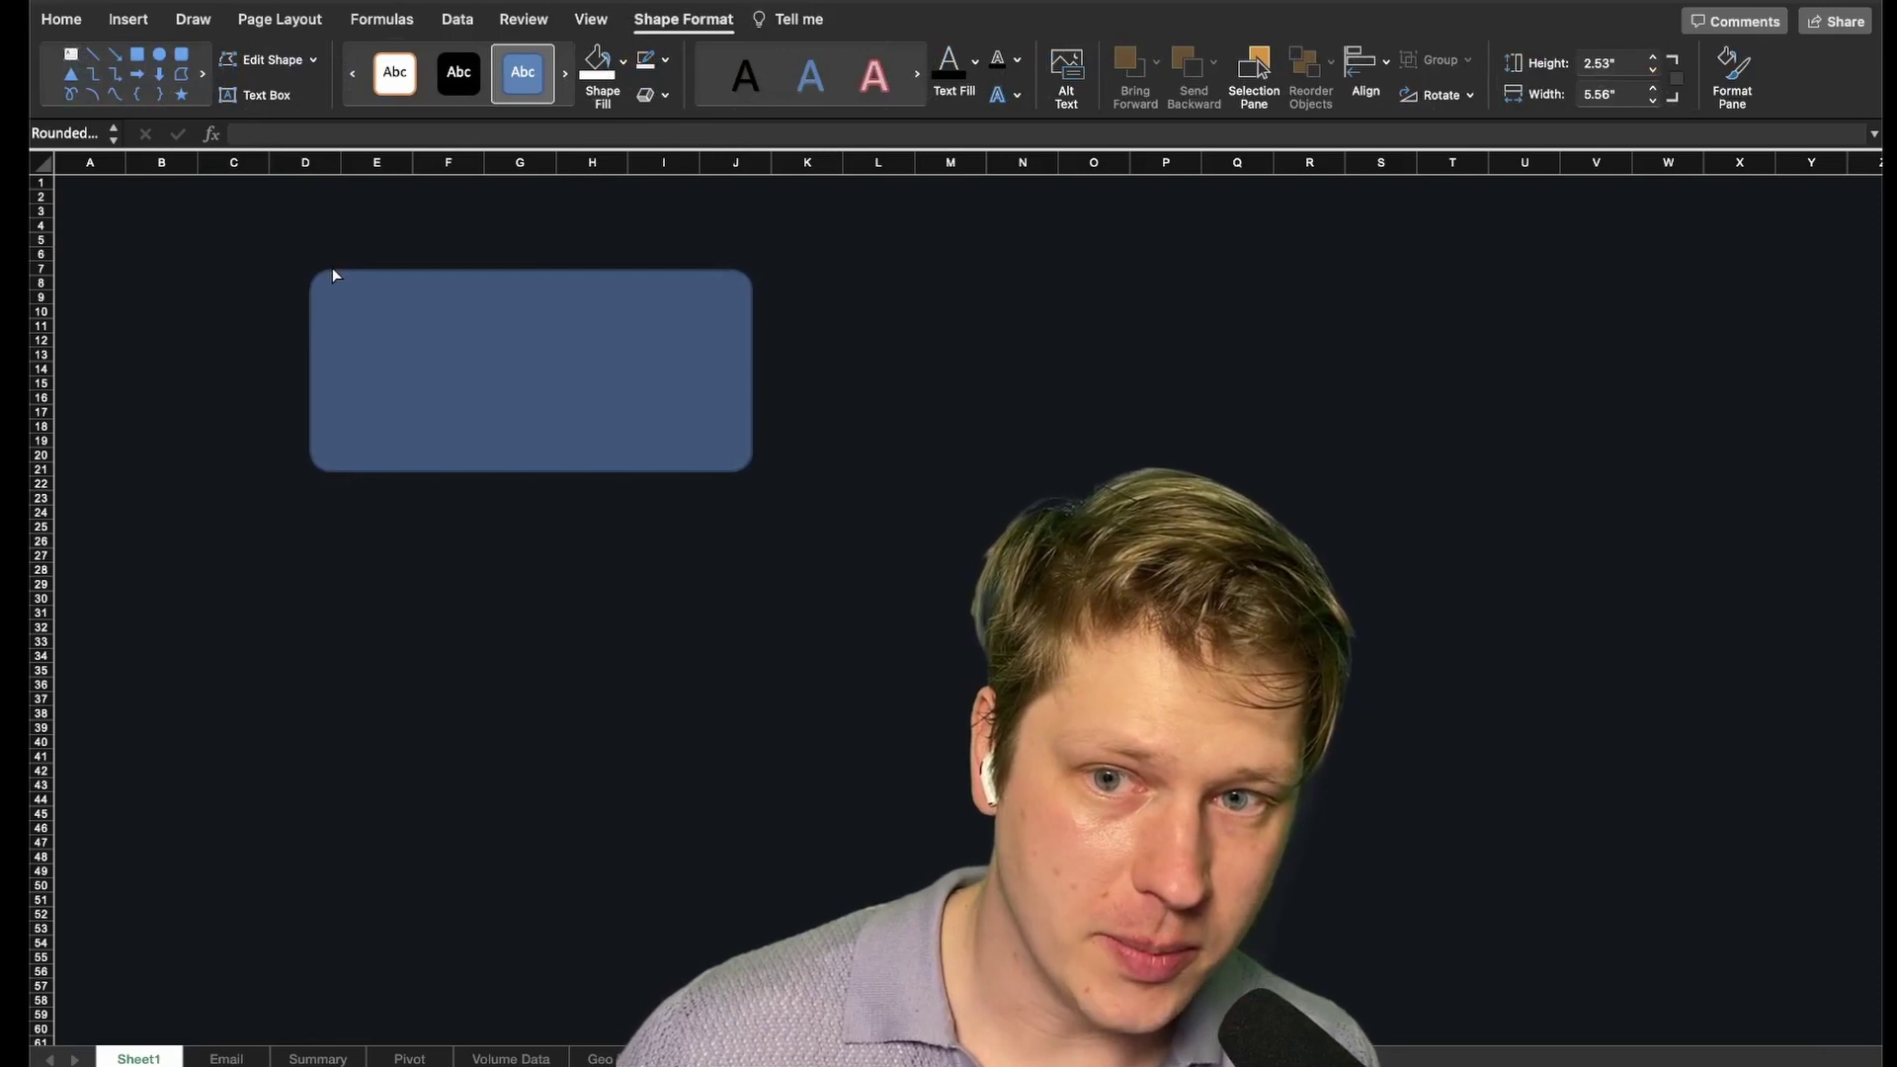
pyautogui.click(330, 275)
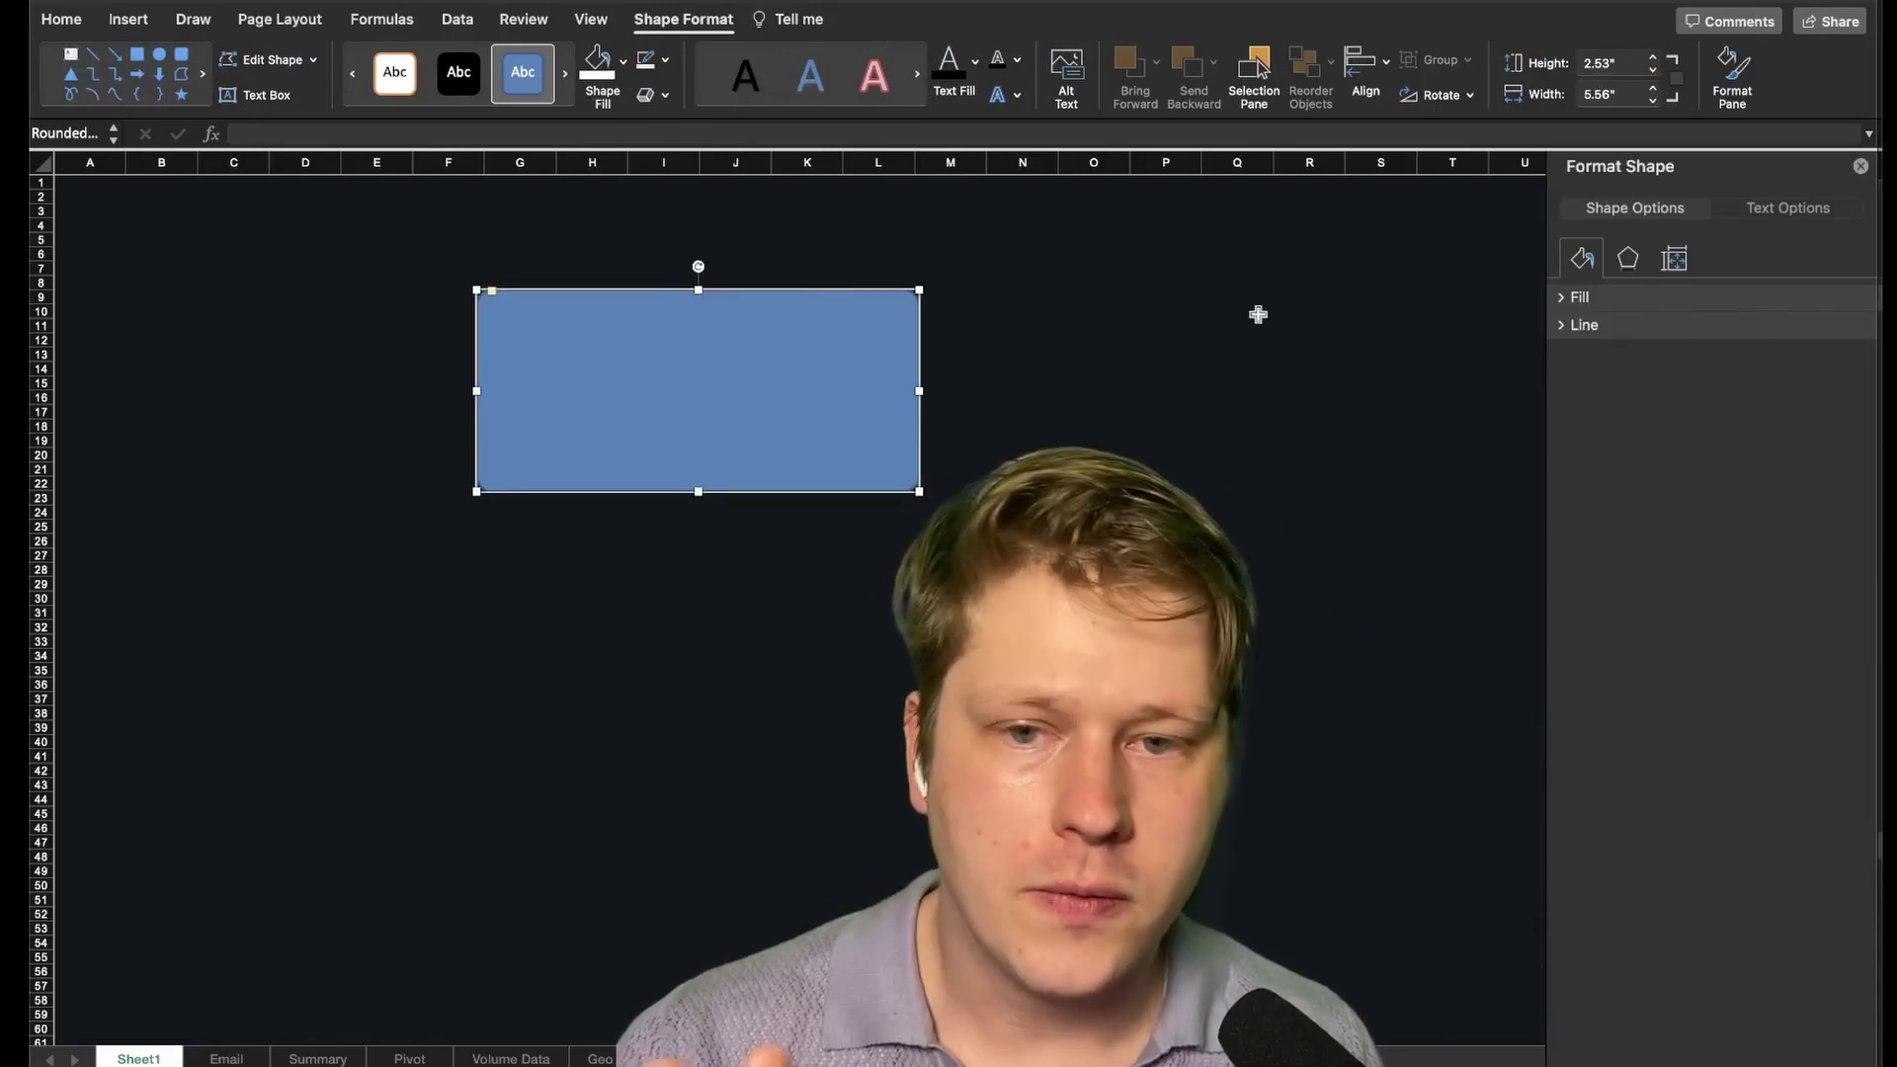
# Give the rectangle a highly transparent white fill as a 90° linear gradient, with no outline
pyautogui.click(1662, 303)
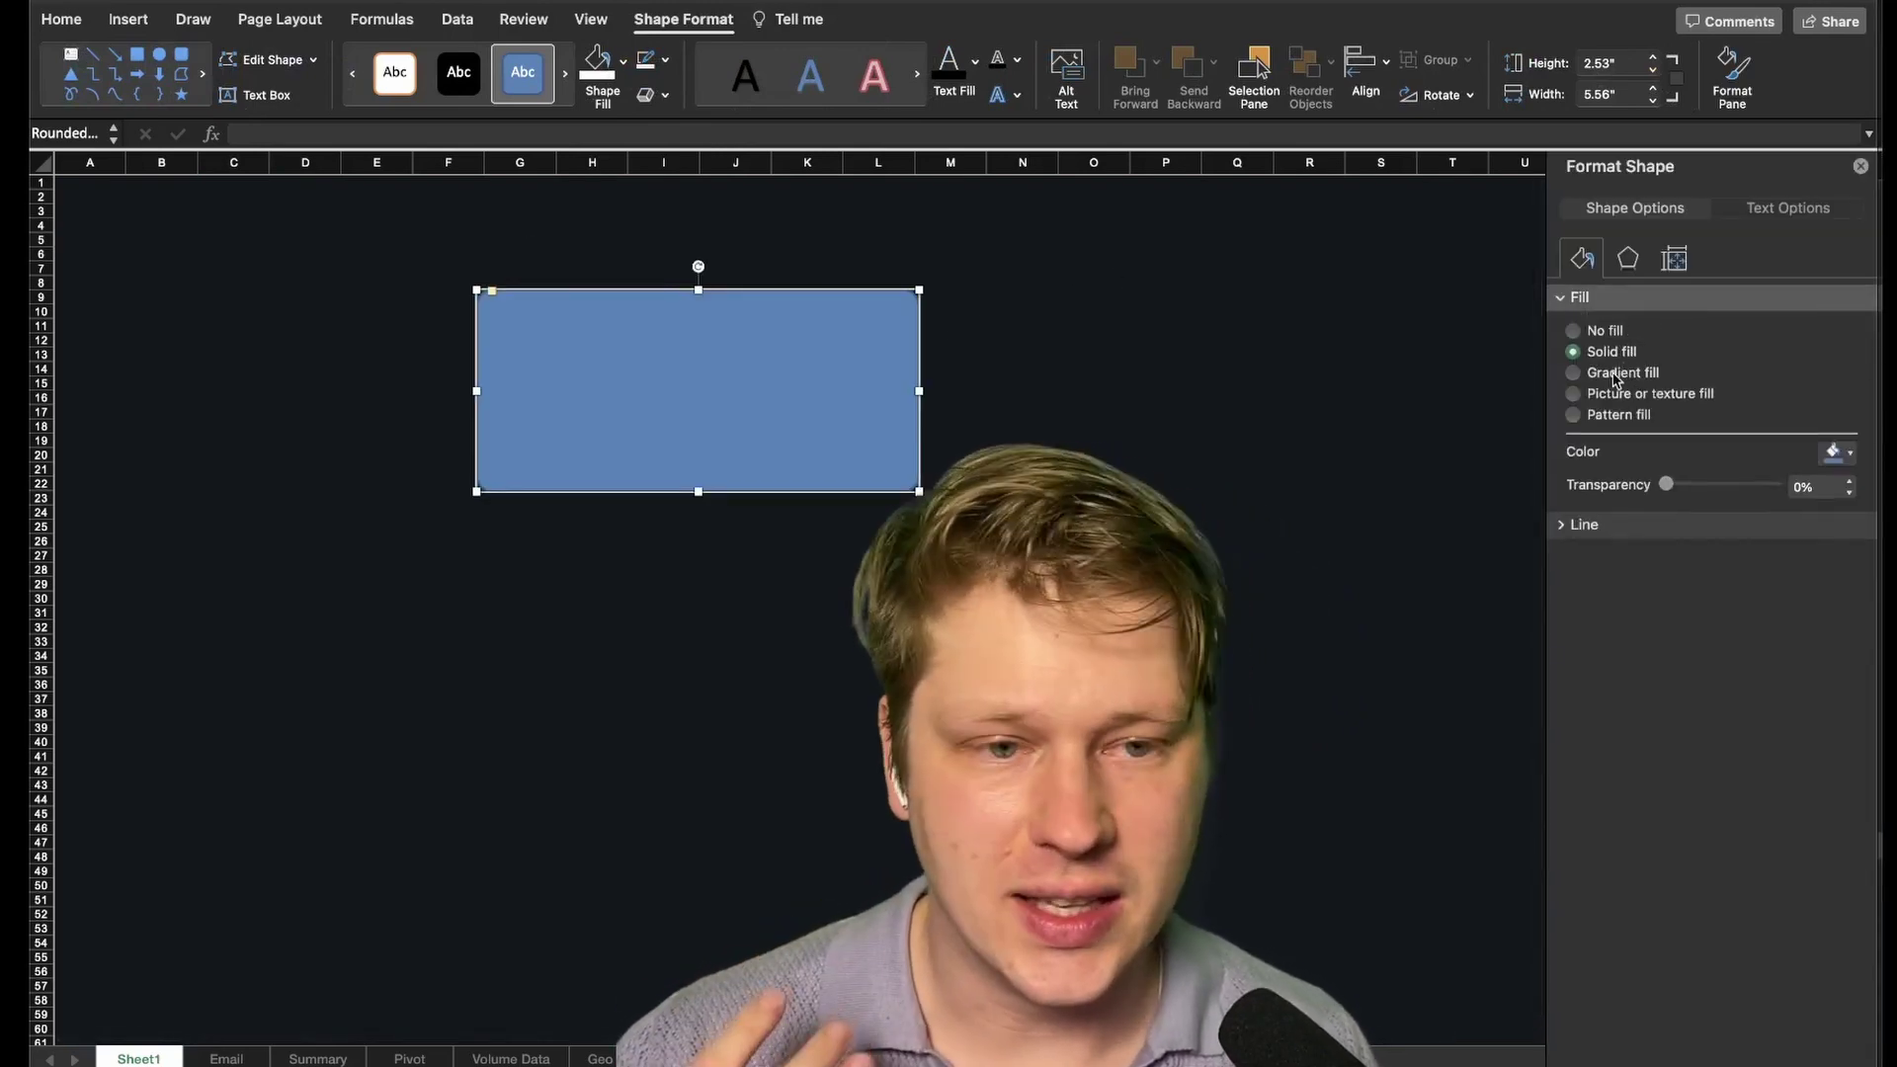
pyautogui.click(1724, 486)
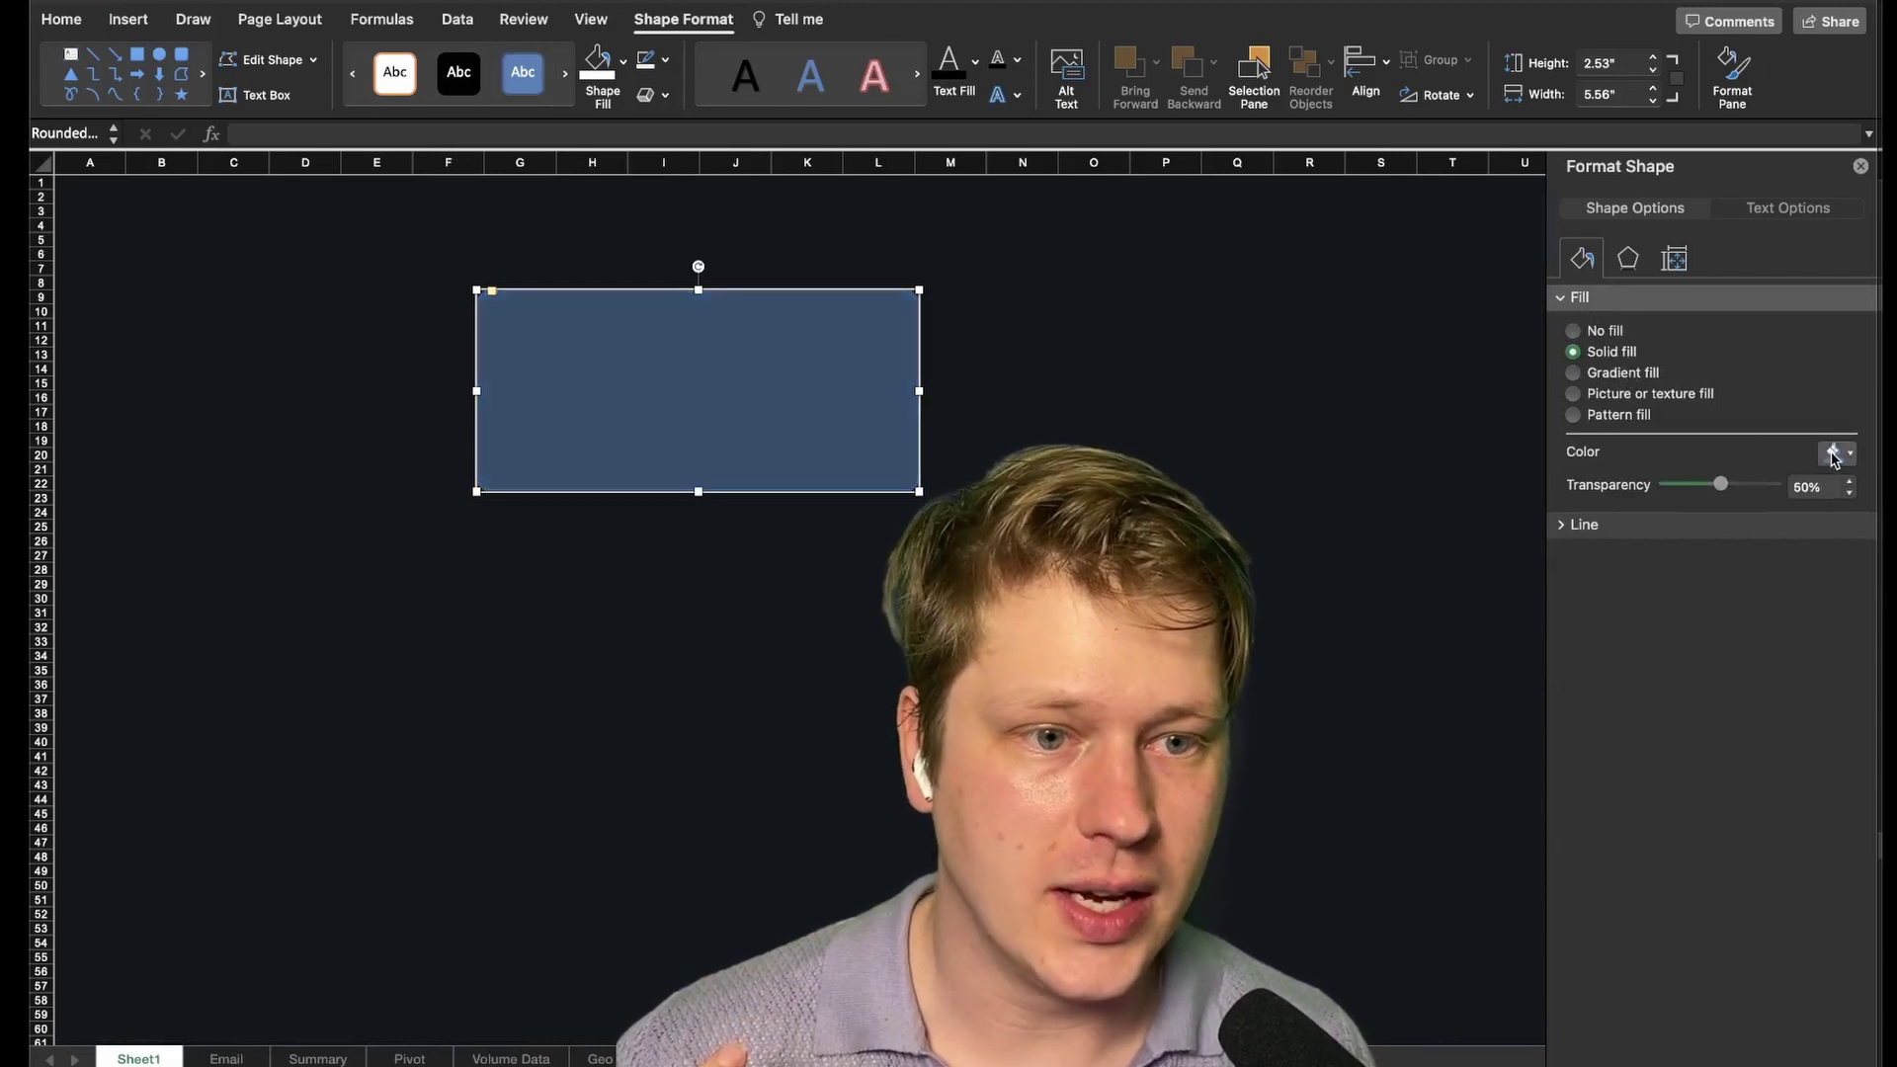
pyautogui.click(1839, 453)
pyautogui.click(1685, 514)
pyautogui.moveTo(1729, 488); pyautogui.dragTo(1768, 490)
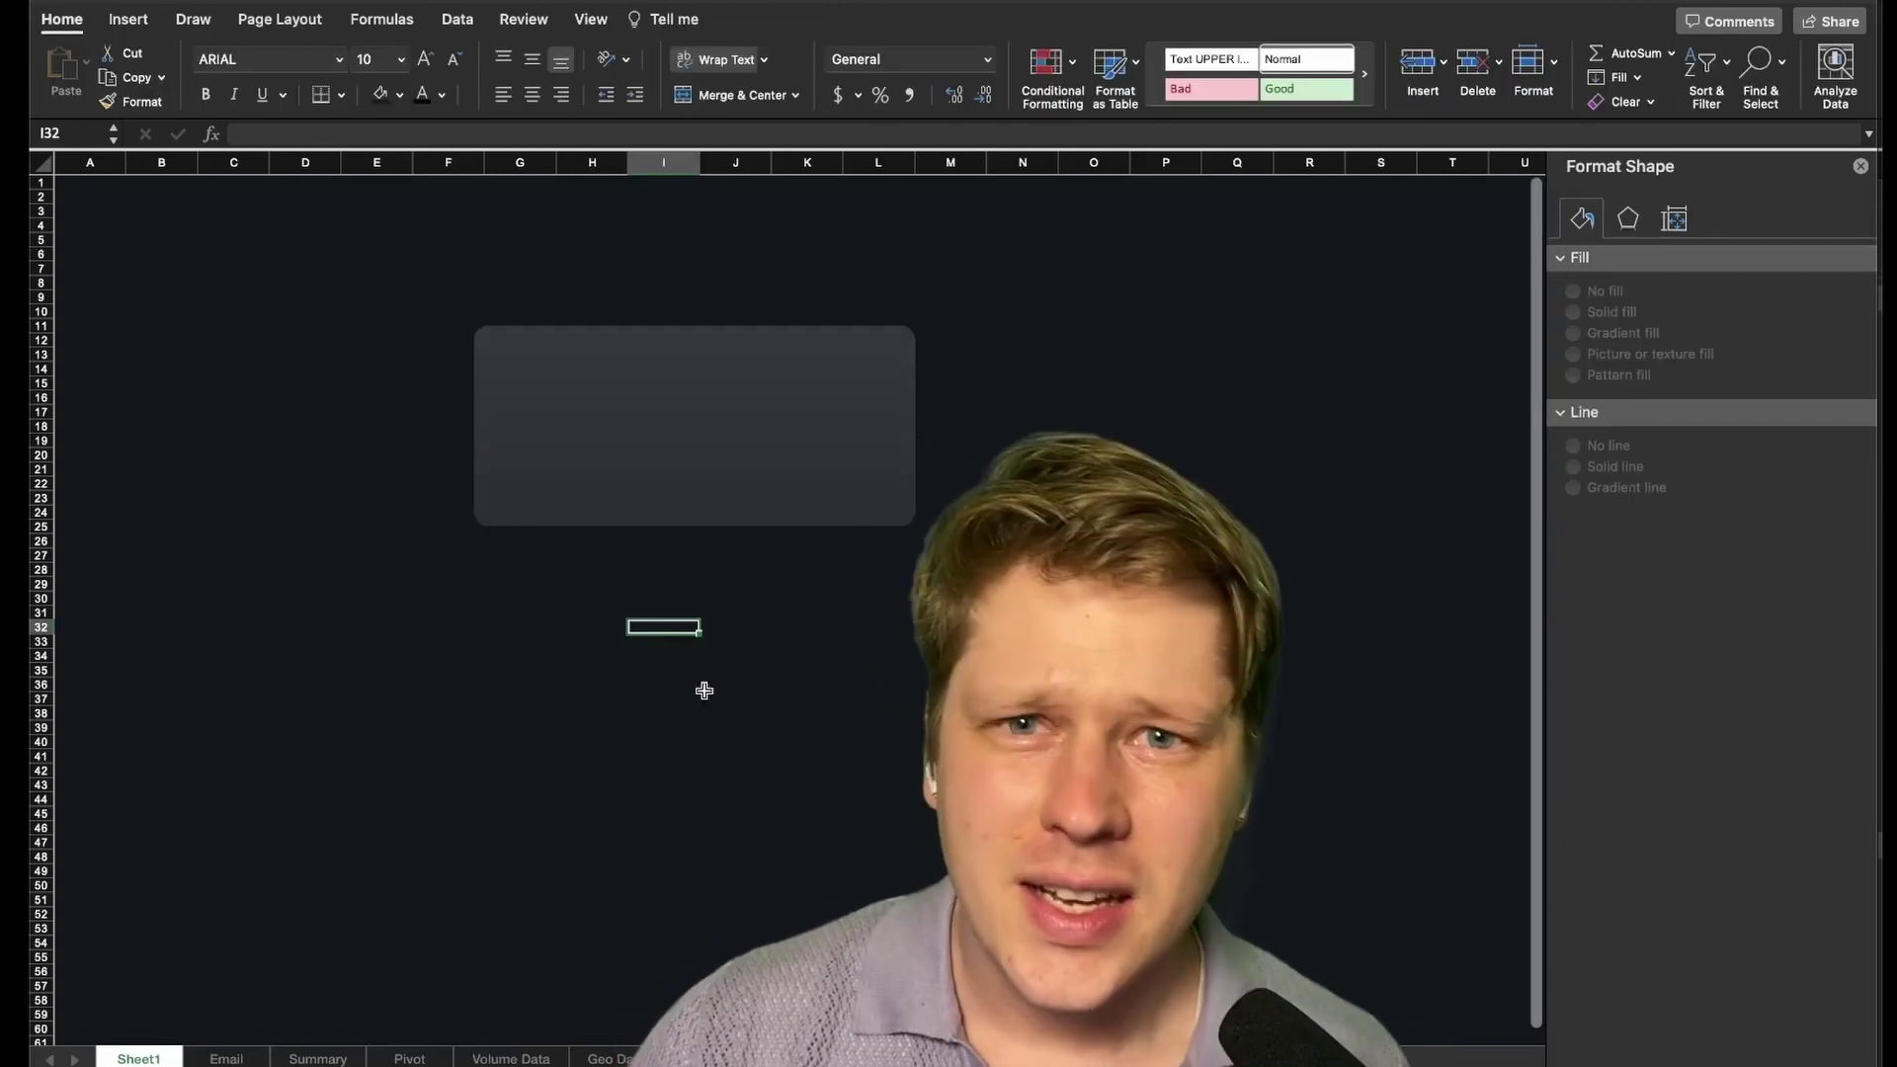
# Reposition the translucent rectangle on the dark background in the upper middle of the sheet
pyautogui.moveTo(812, 469); pyautogui.dragTo(713, 413)
pyautogui.click(758, 801)
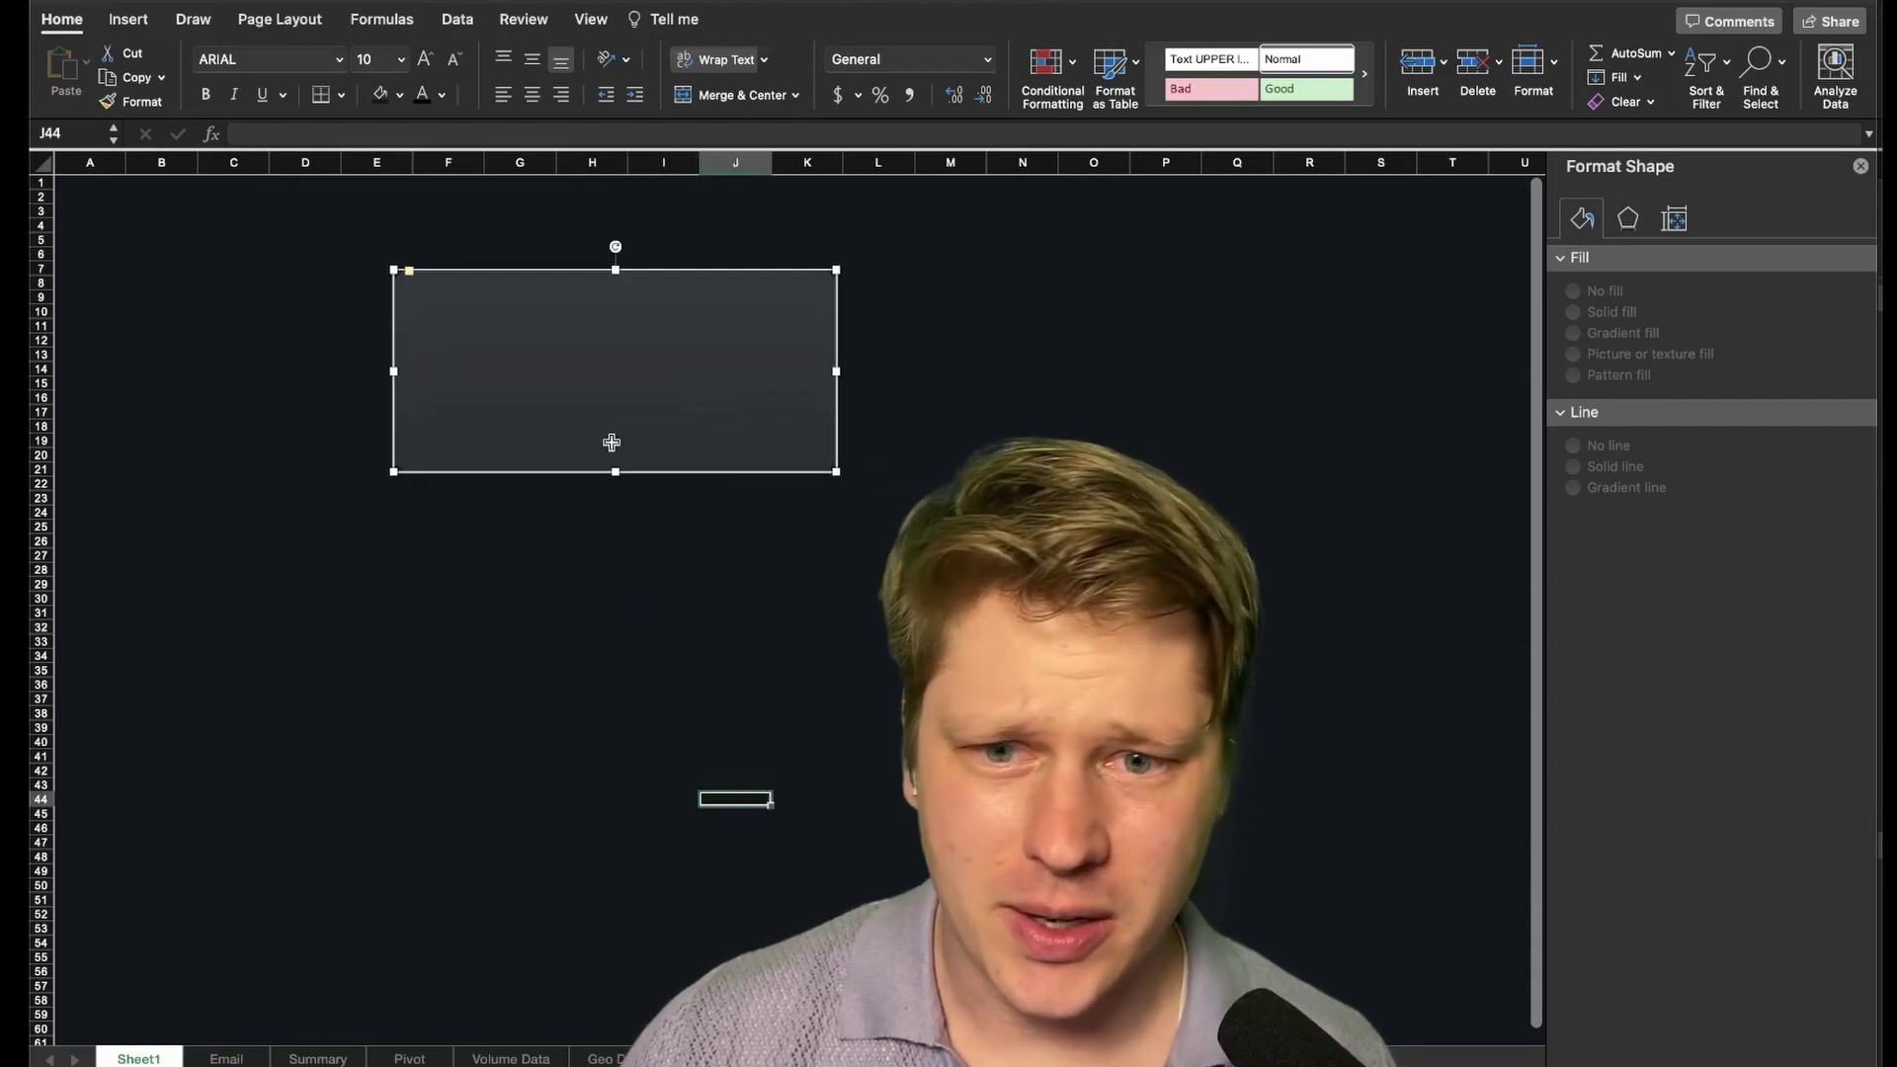
pyautogui.click(576, 405)
pyautogui.moveTo(576, 406); pyautogui.dragTo(702, 463)
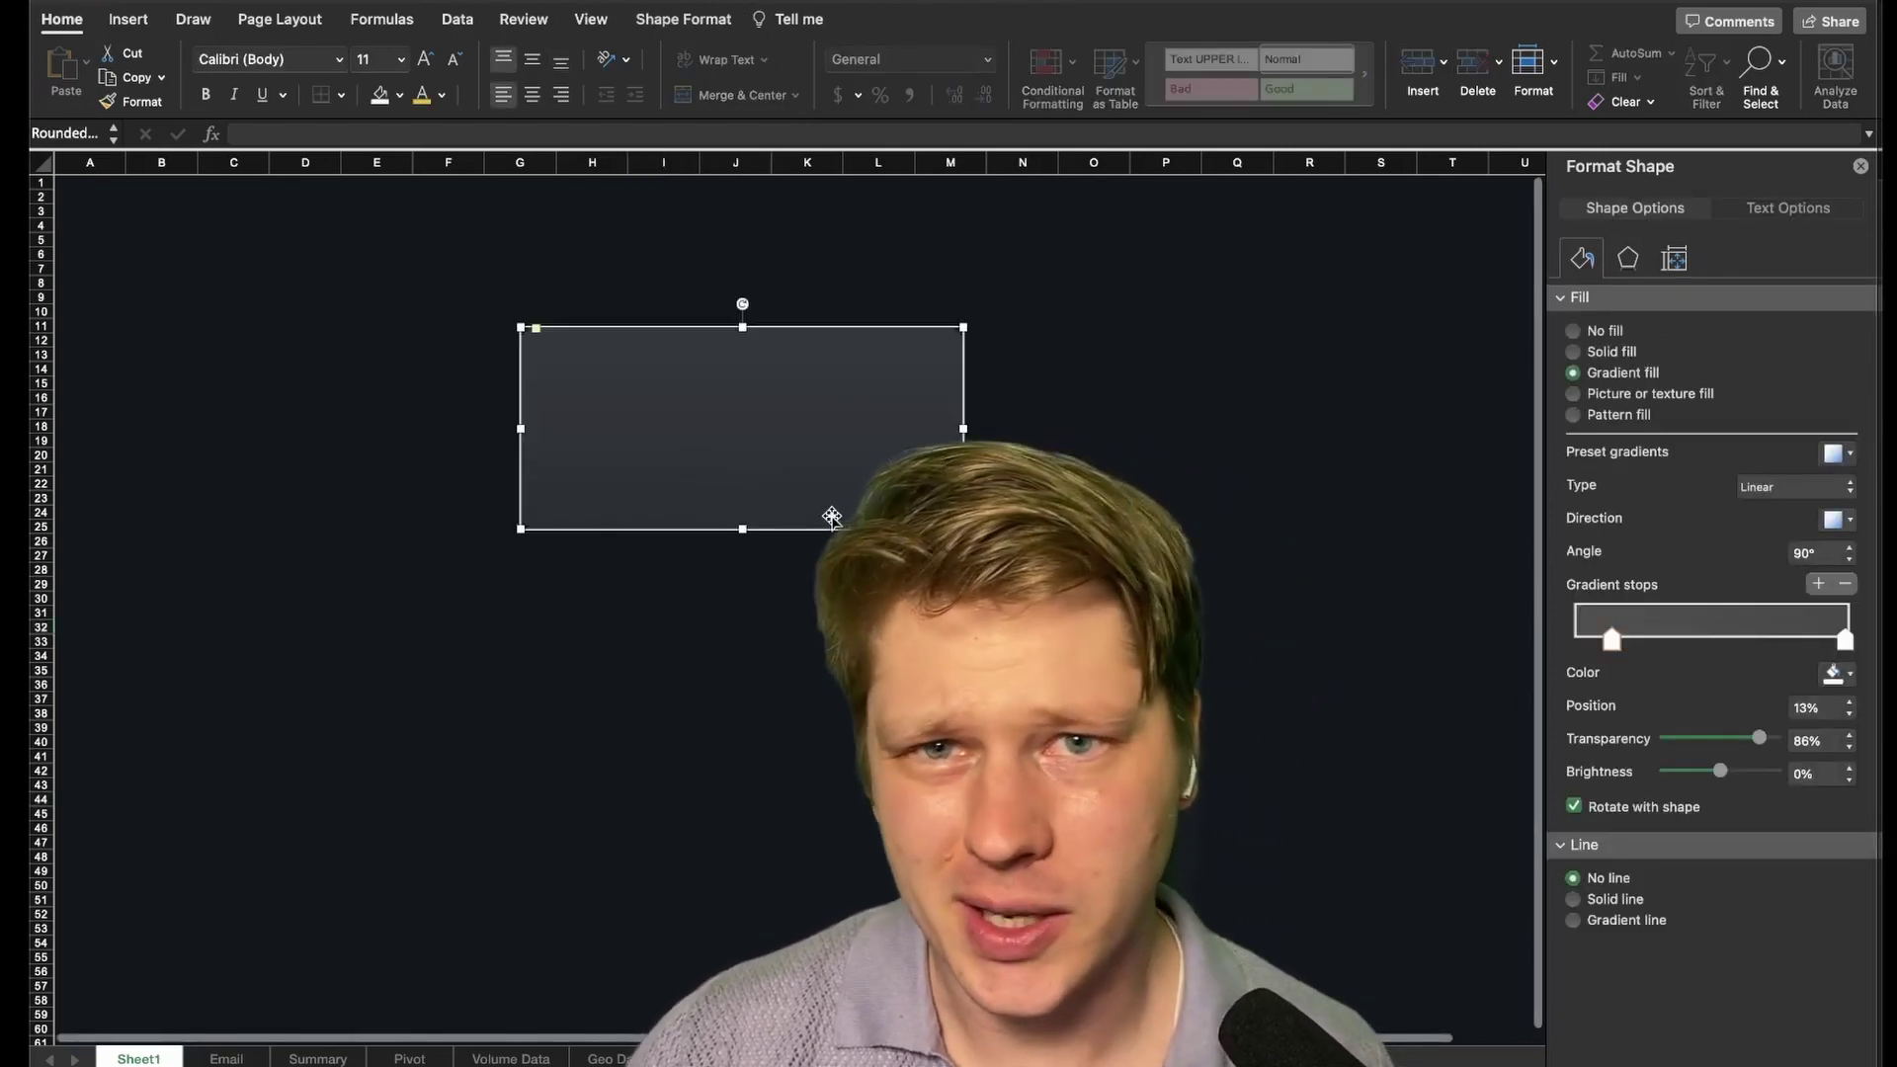
pyautogui.moveTo(832, 517); pyautogui.dragTo(661, 478)
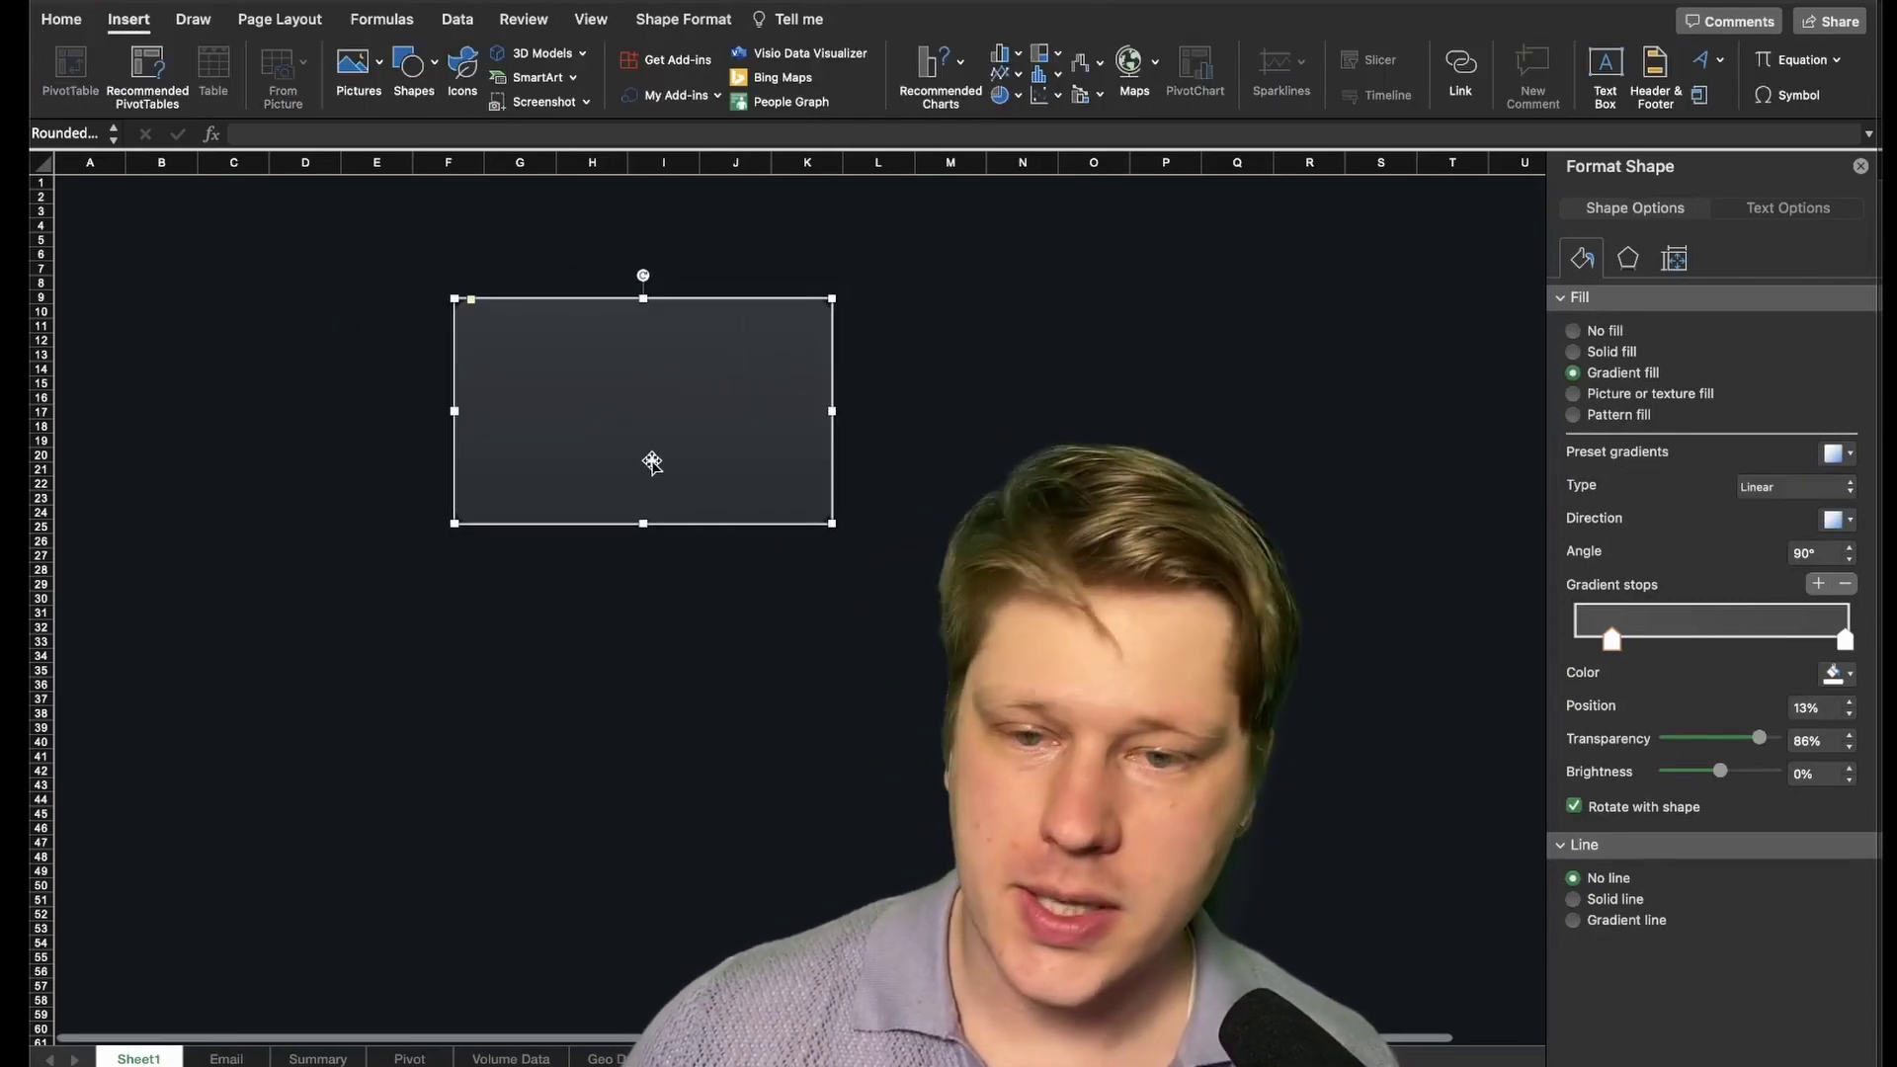
# Duplicate the rectangle and arrange the copies as a row of three equally sized cards
pyautogui.moveTo(639, 444); pyautogui.dragTo(1383, 429)
pyautogui.keyDown('shift'); pyautogui.click(1047, 425); pyautogui.keyUp('shift')
pyautogui.keyDown('shift'); pyautogui.click(690, 441); pyautogui.keyUp('shift')
pyautogui.moveTo(691, 441); pyautogui.dragTo(435, 423)
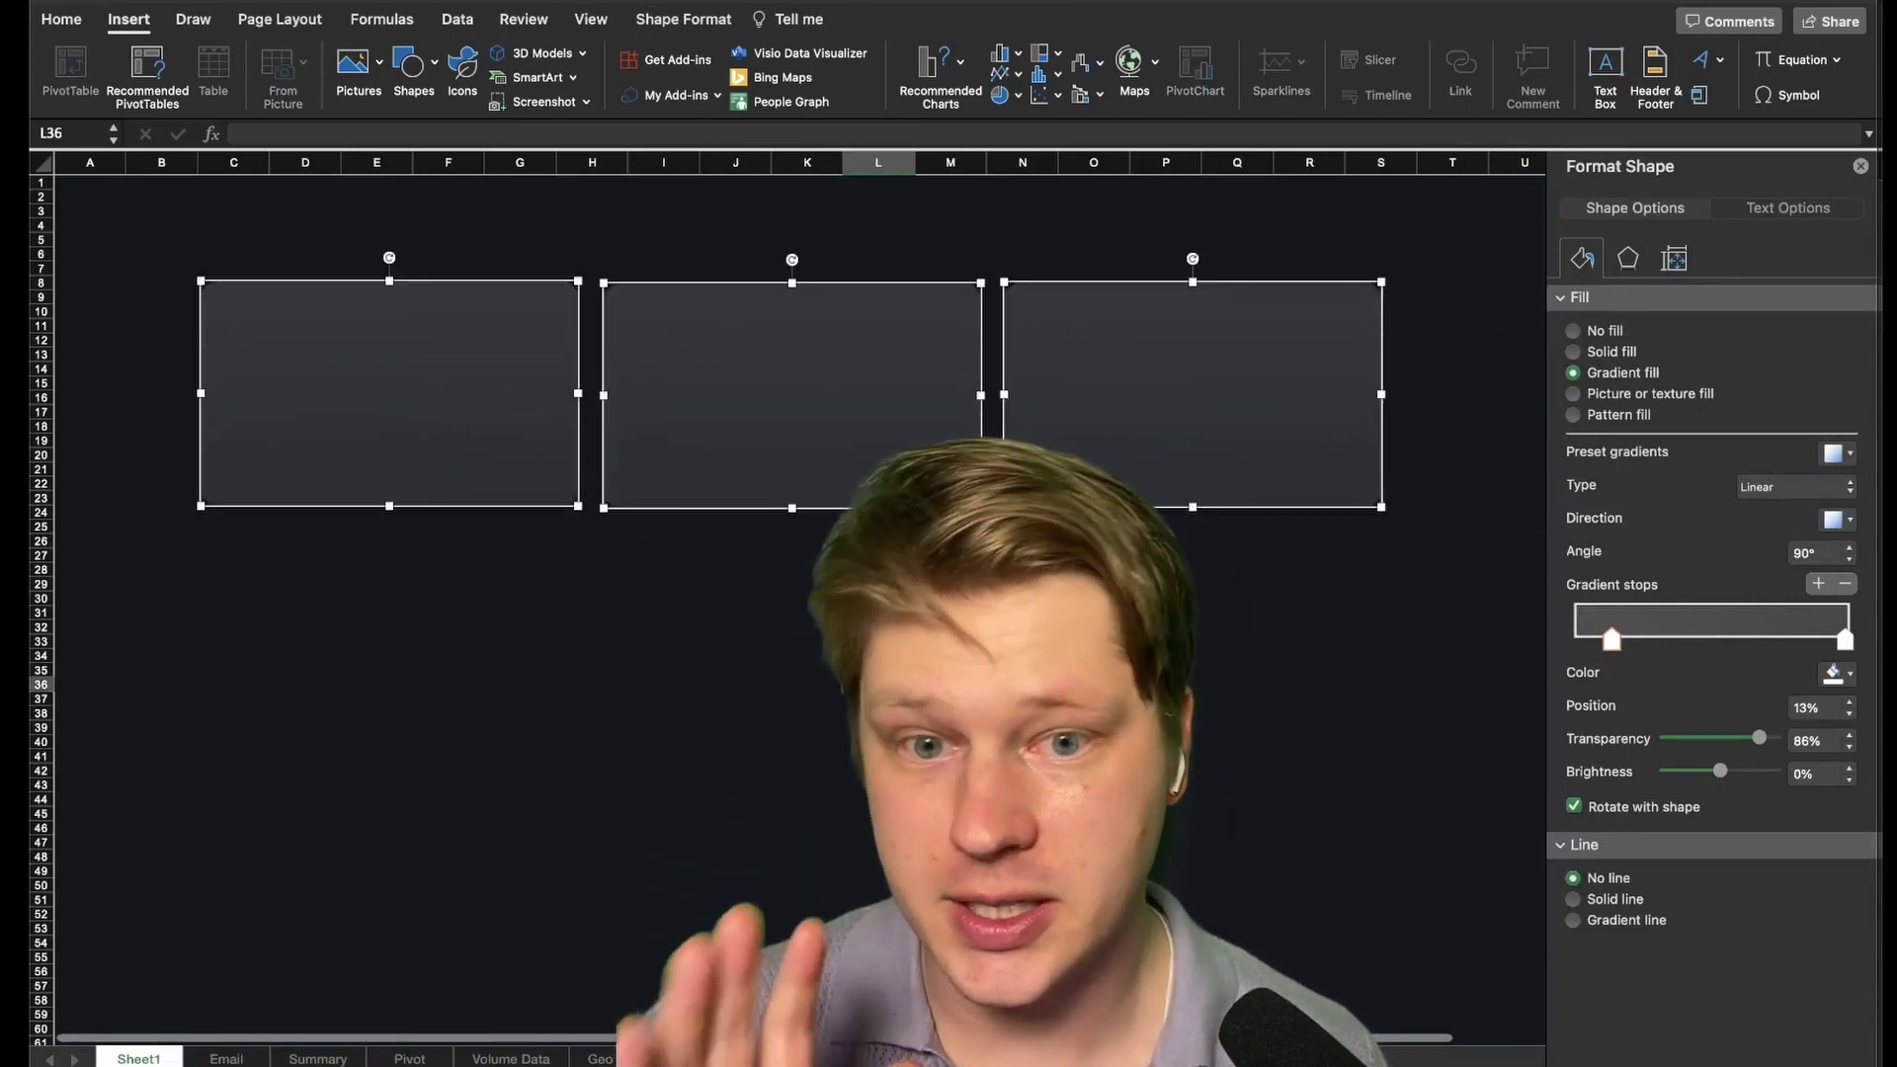
pyautogui.press('Escape')
pyautogui.click(905, 387)
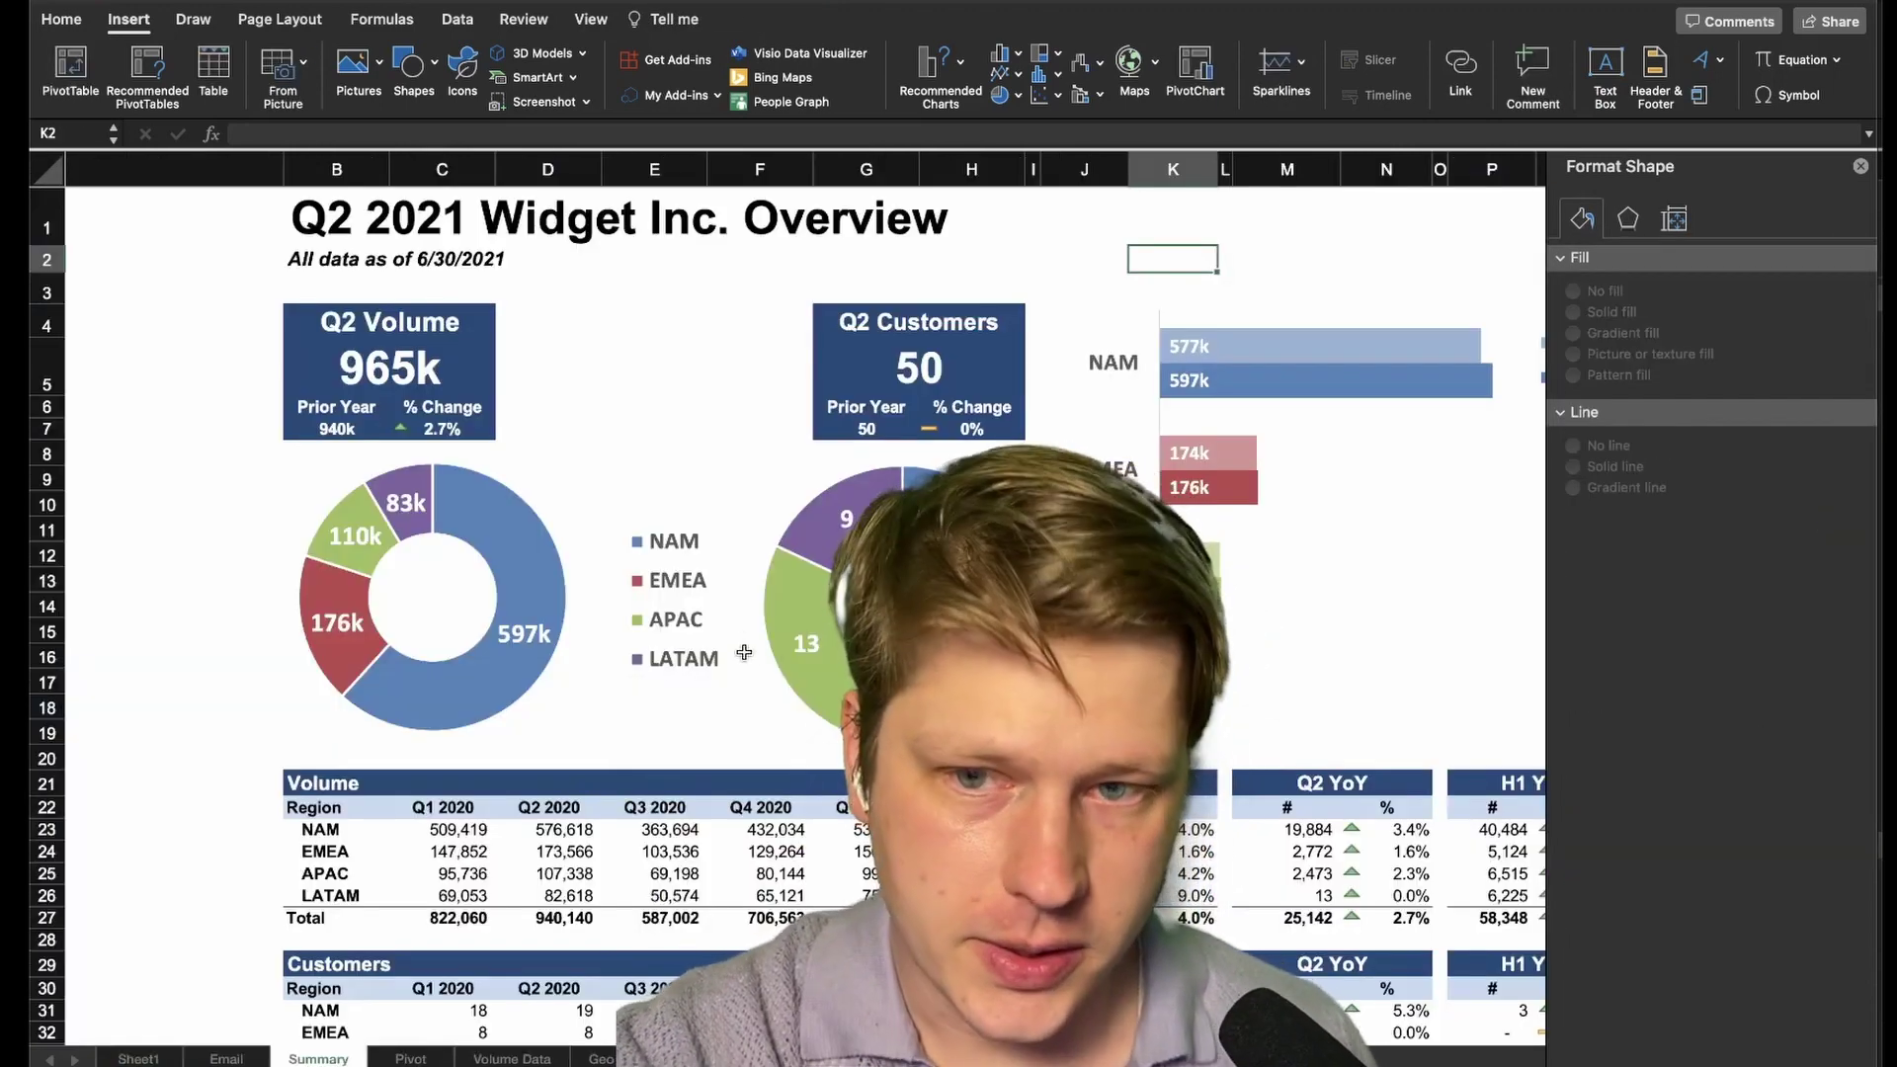
# Examine the Summary sheet's Q2 Volume and Q2 Customers cards and the volume chart's legend as reference for the card layout
pyautogui.hscroll(-1, 720, 597)
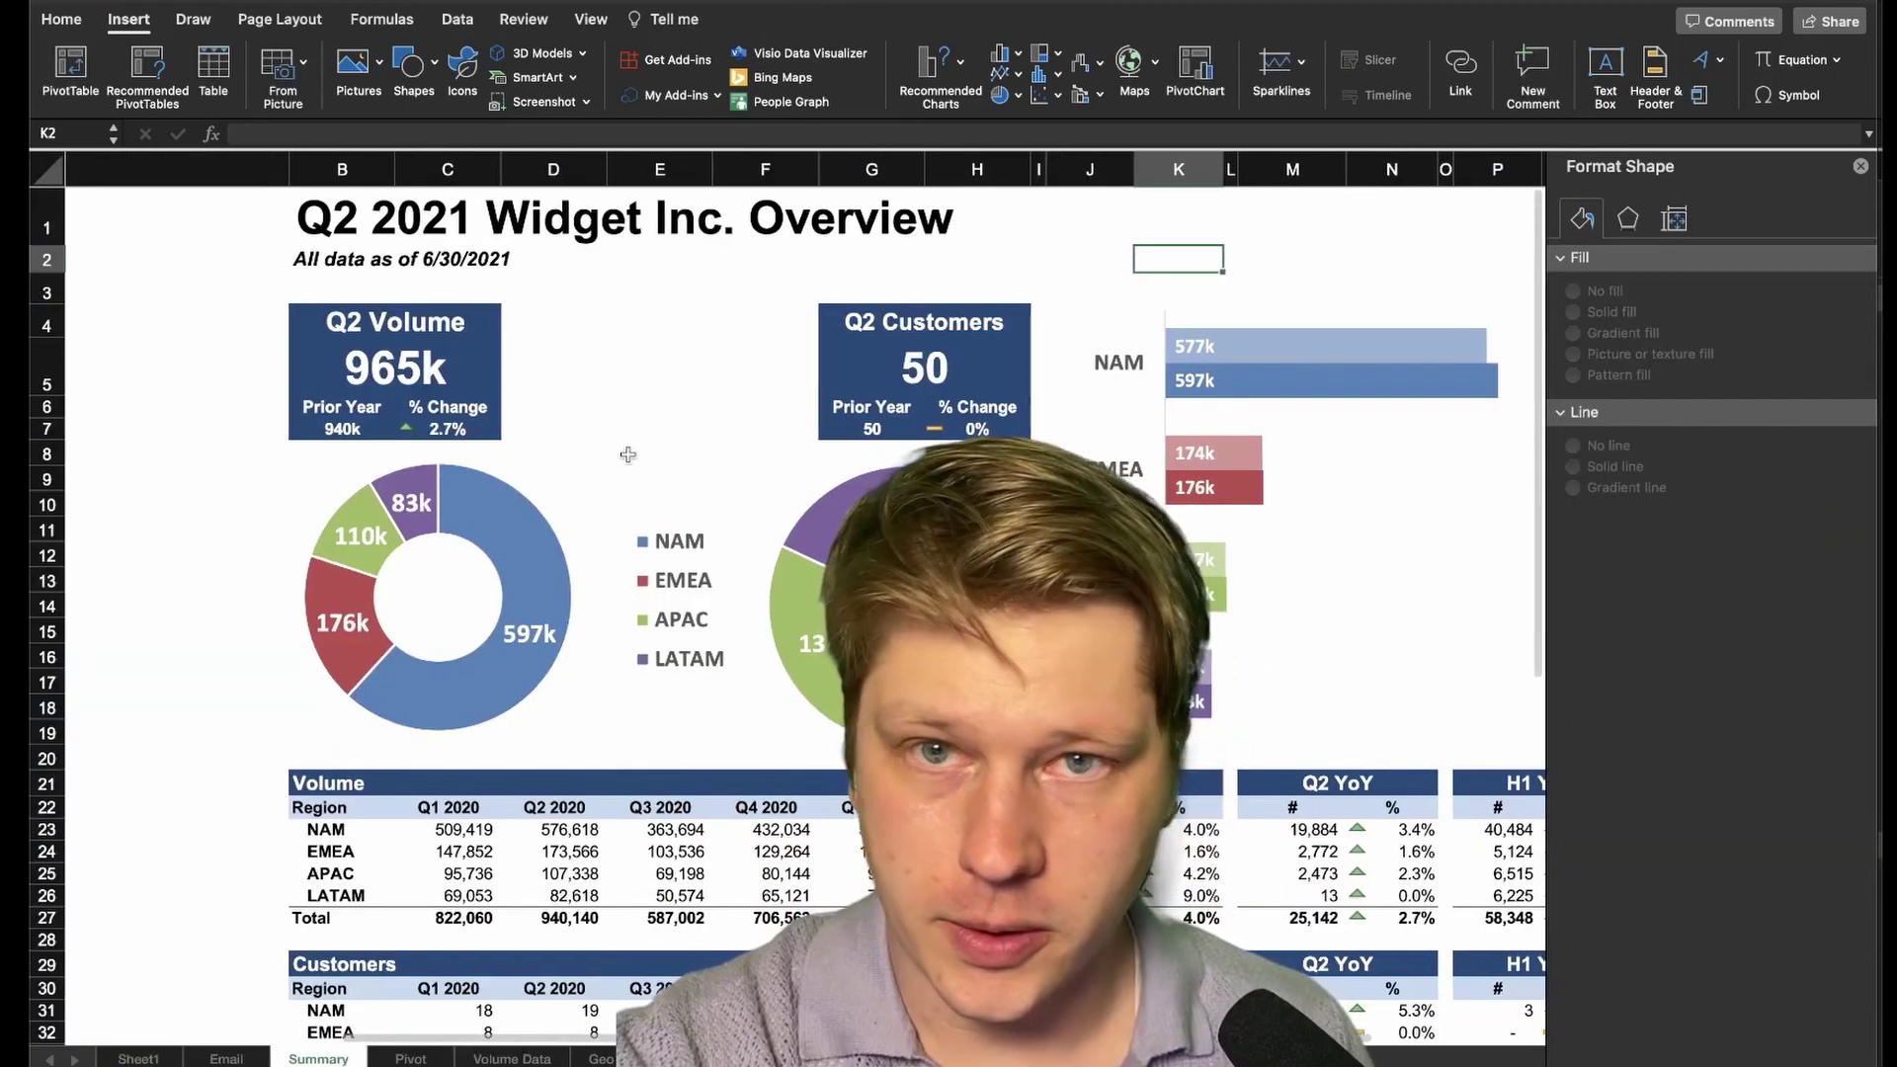
pyautogui.click(448, 413)
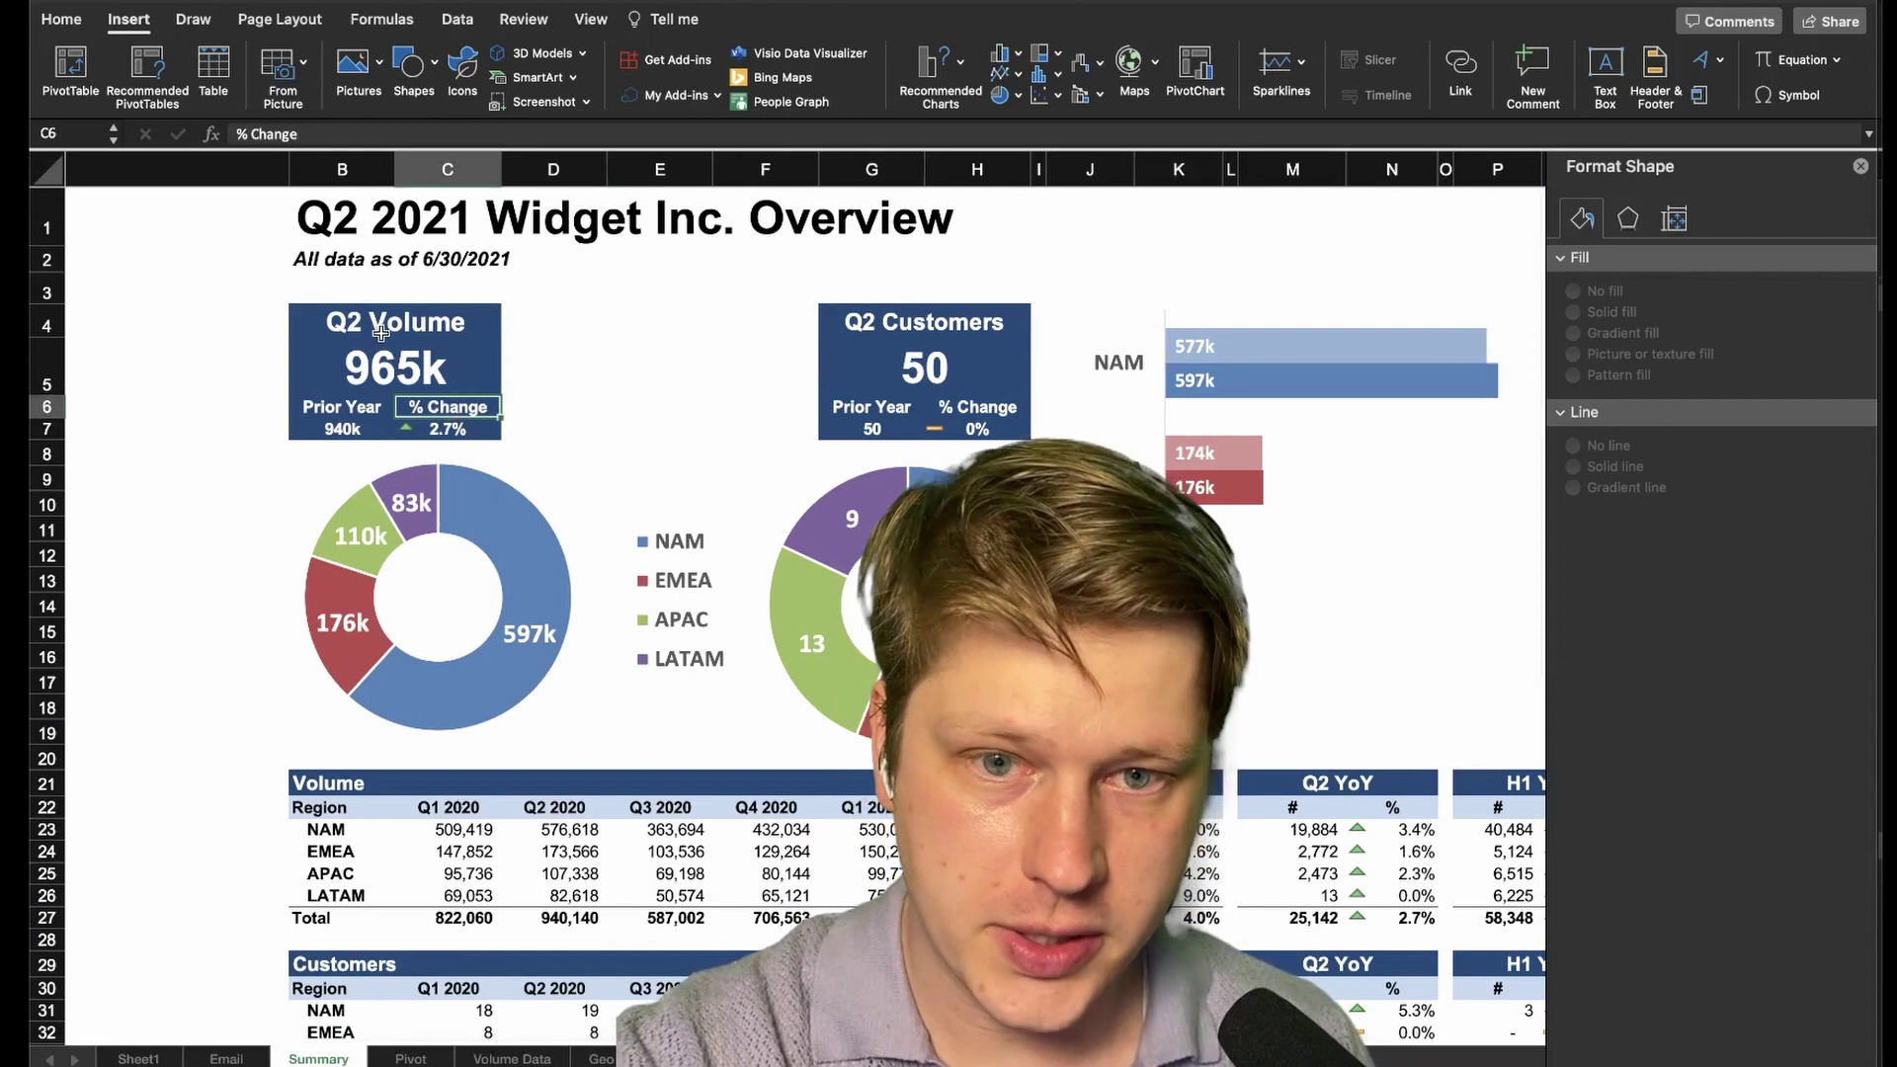
pyautogui.click(929, 366)
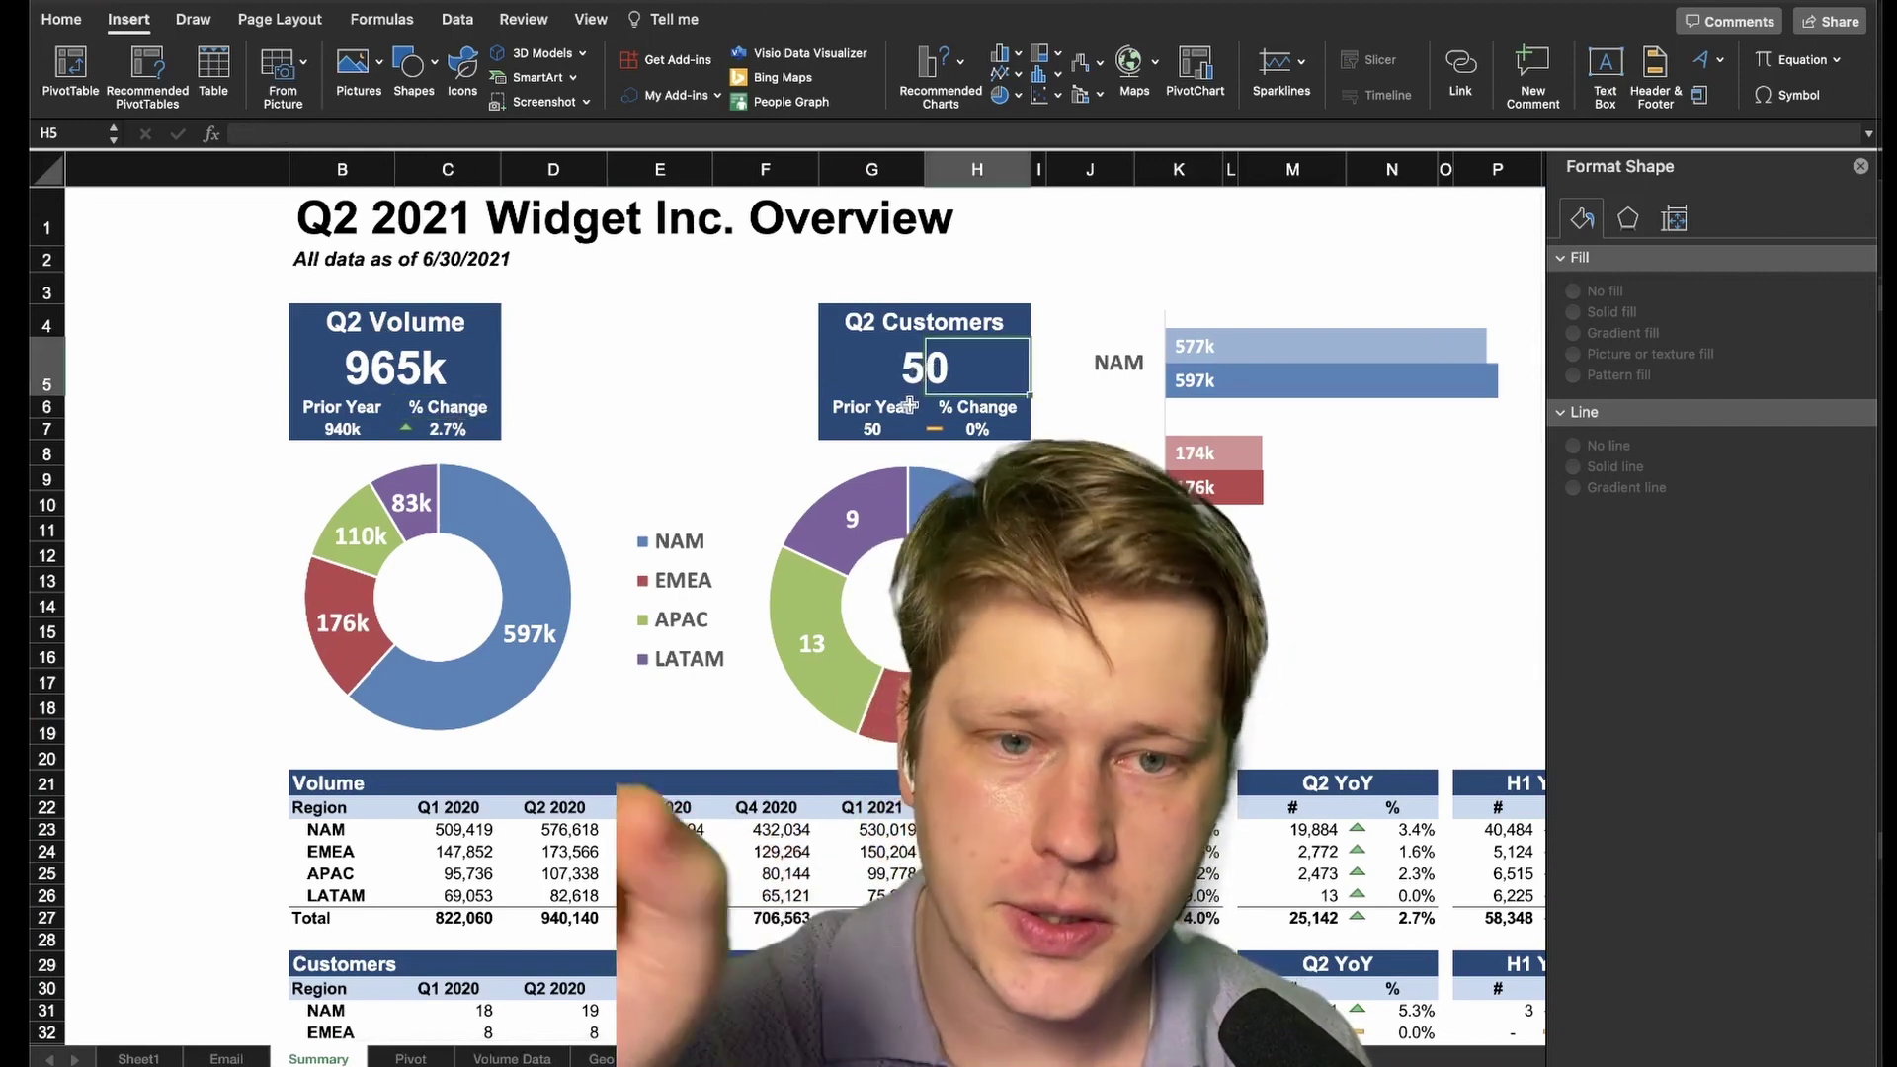
pyautogui.click(680, 677)
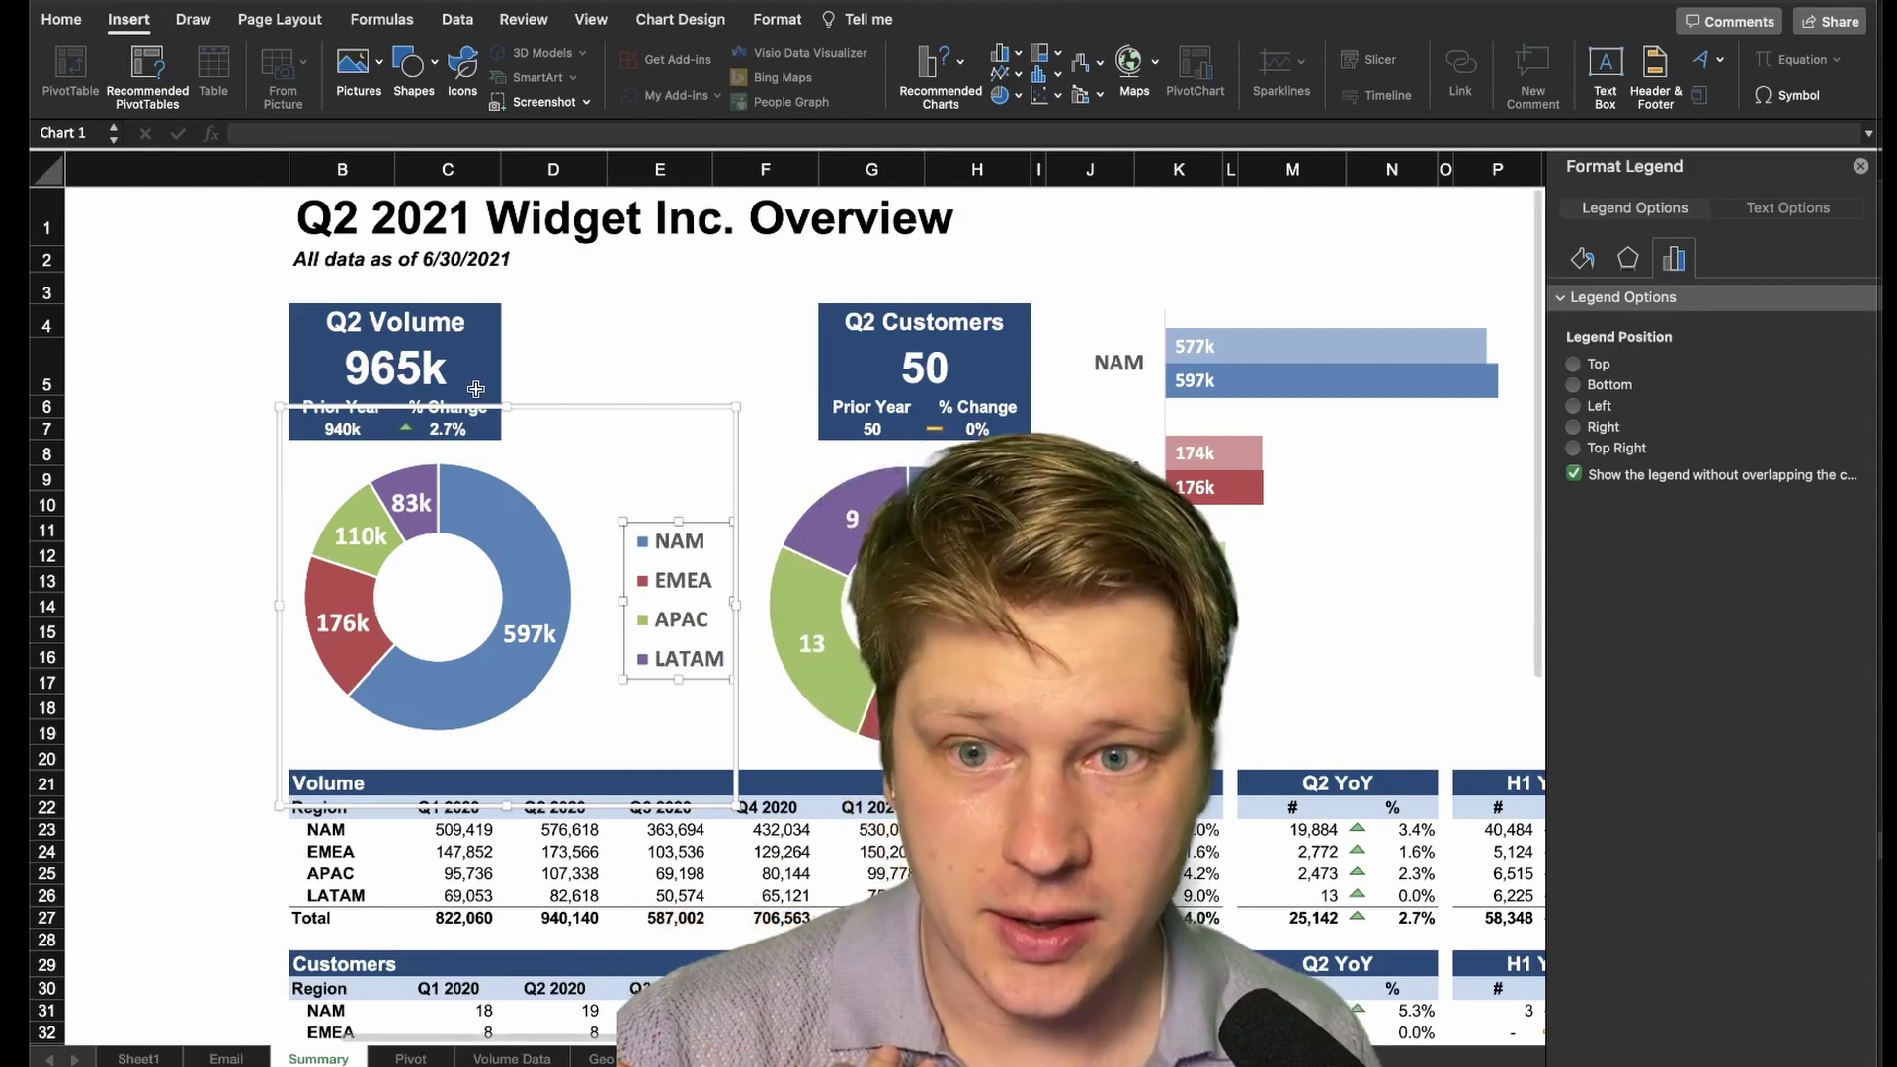
pyautogui.click(951, 384)
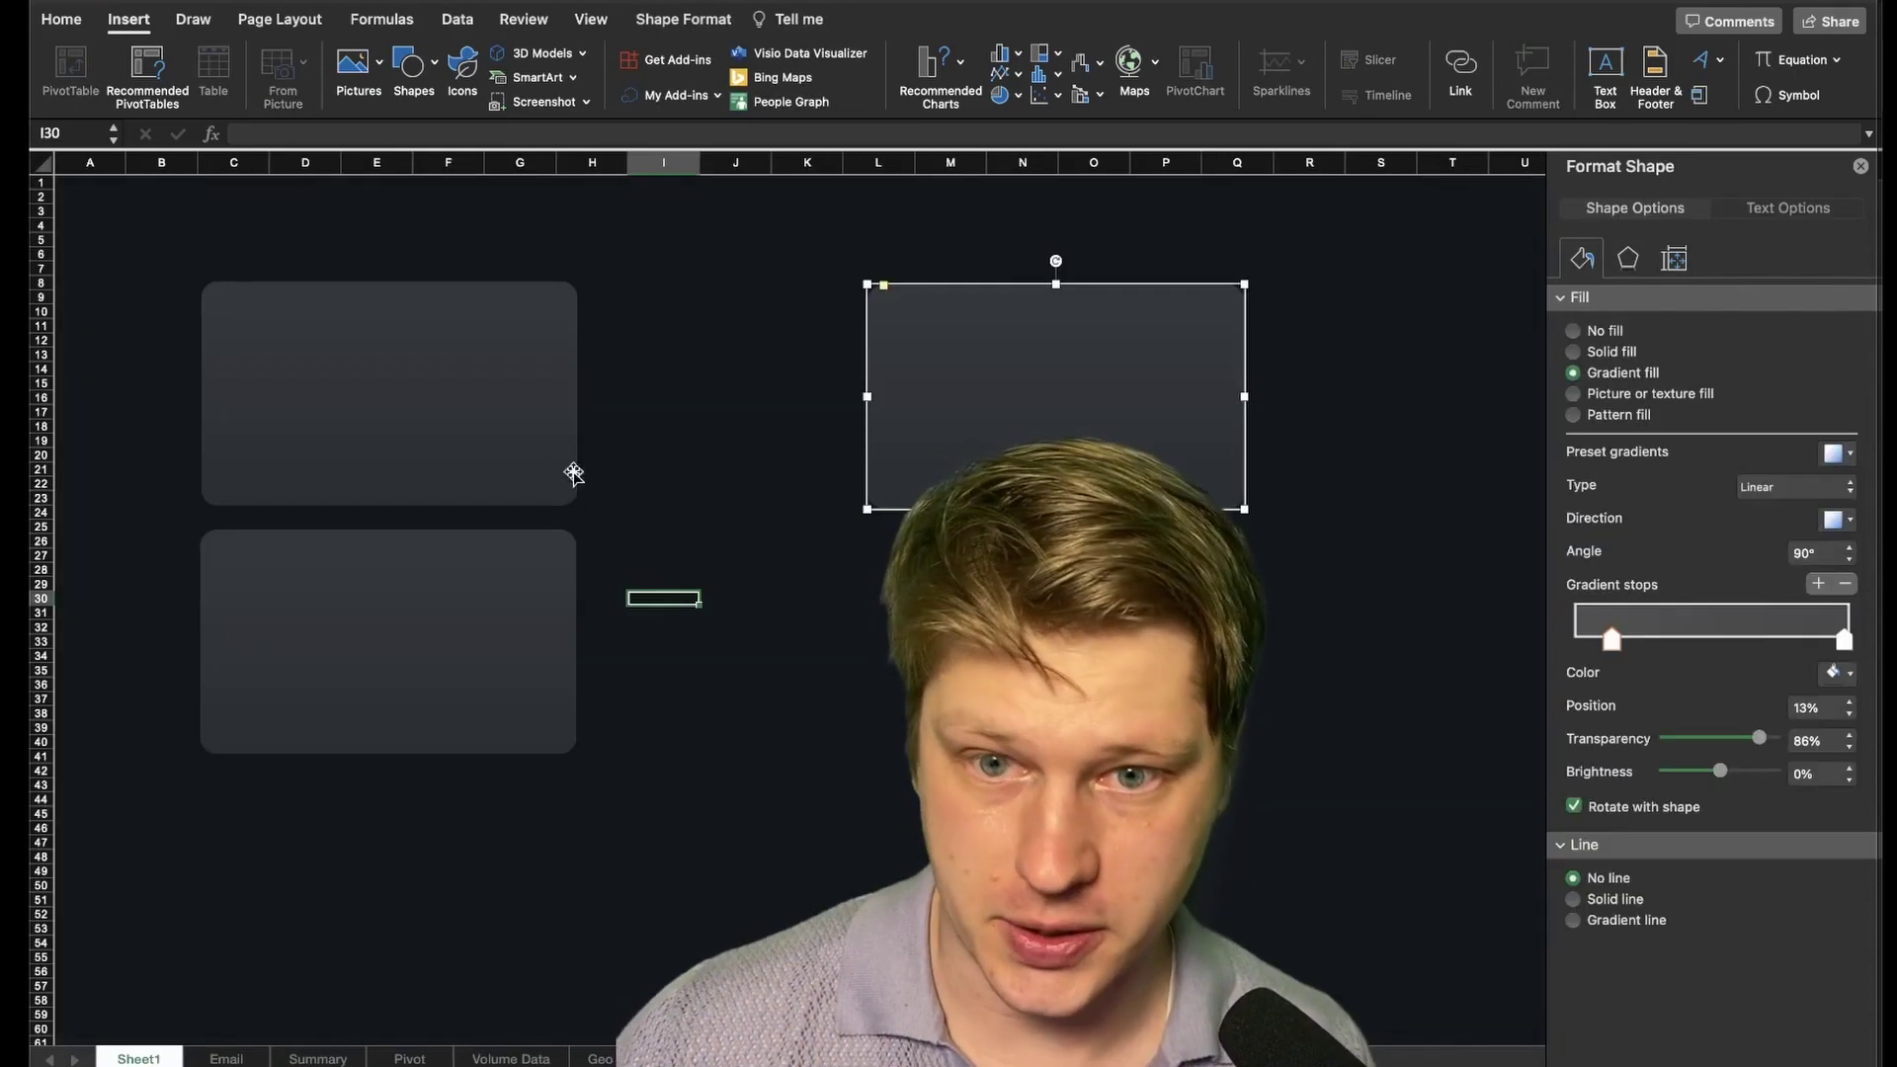
pyautogui.press('Escape')
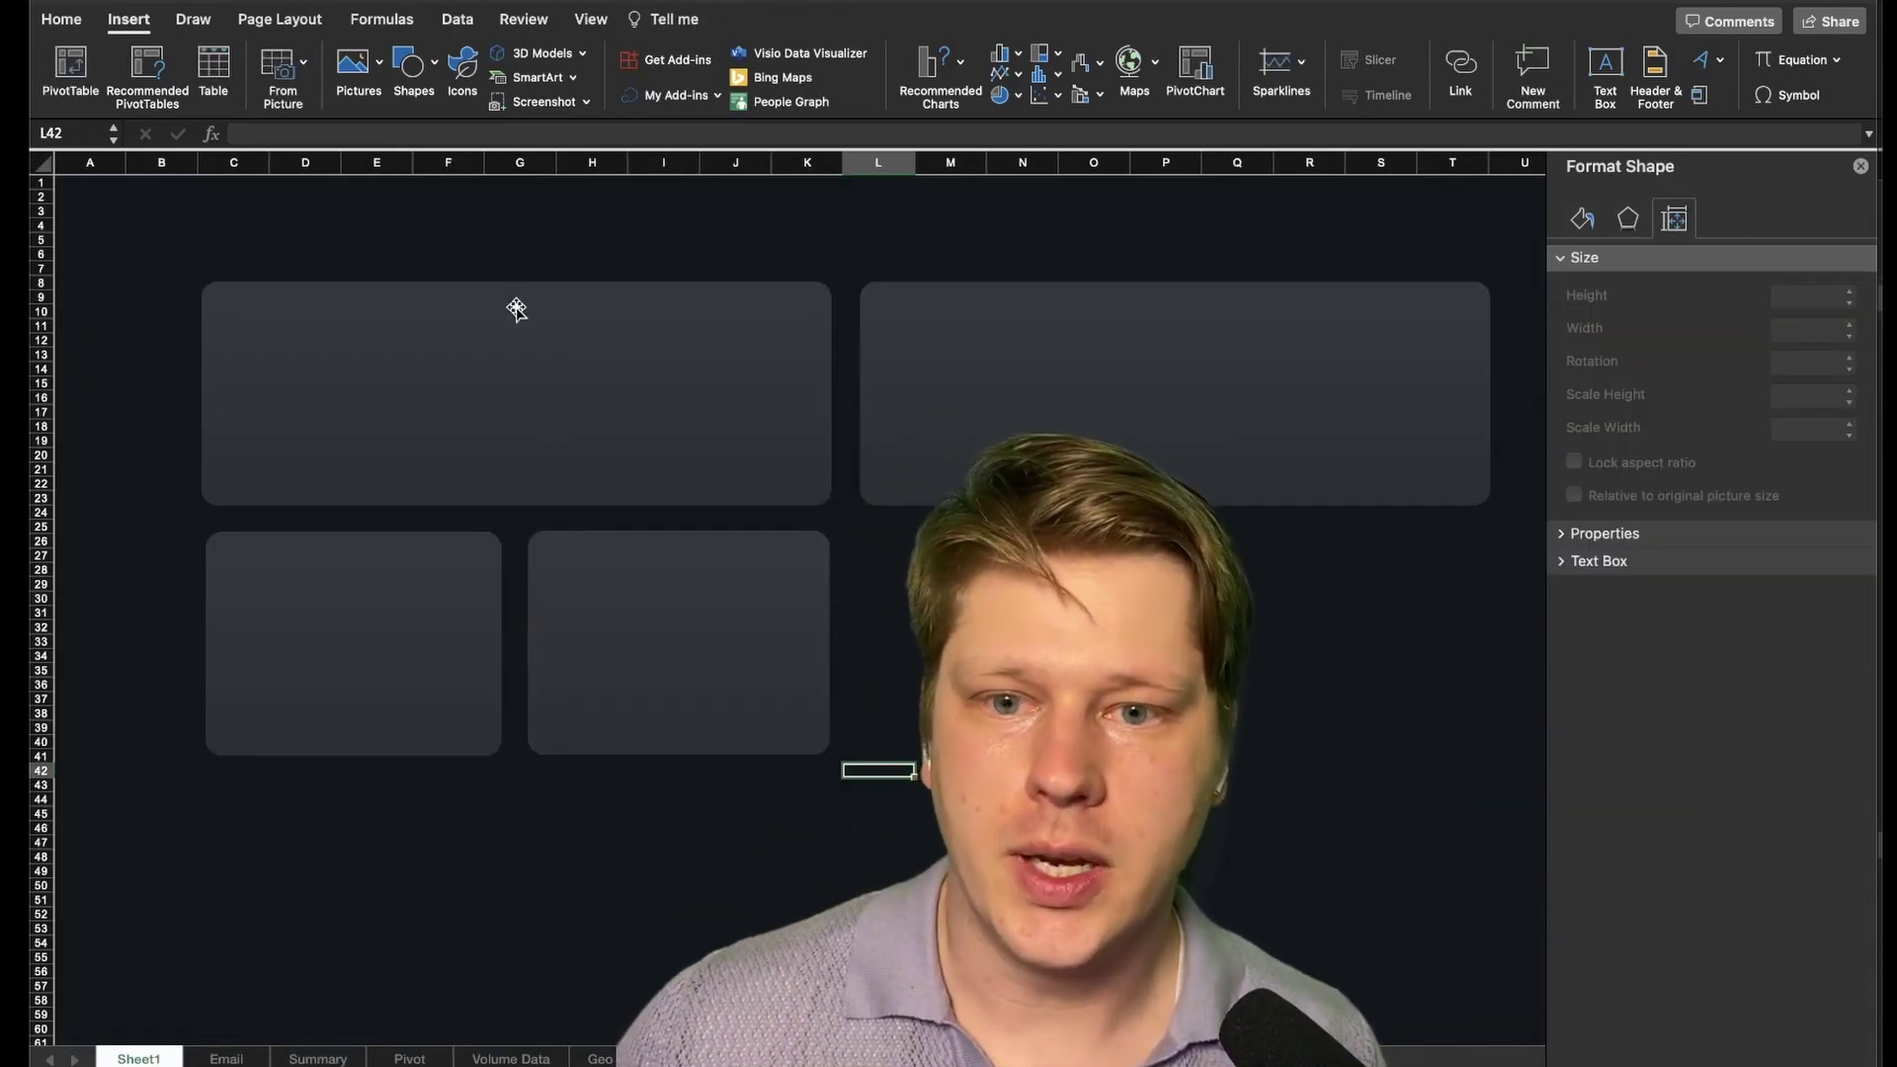
# Copy the two small cards of the lower row and place the copies beneath the second wide card
pyautogui.click(517, 309)
pyautogui.click(1076, 389)
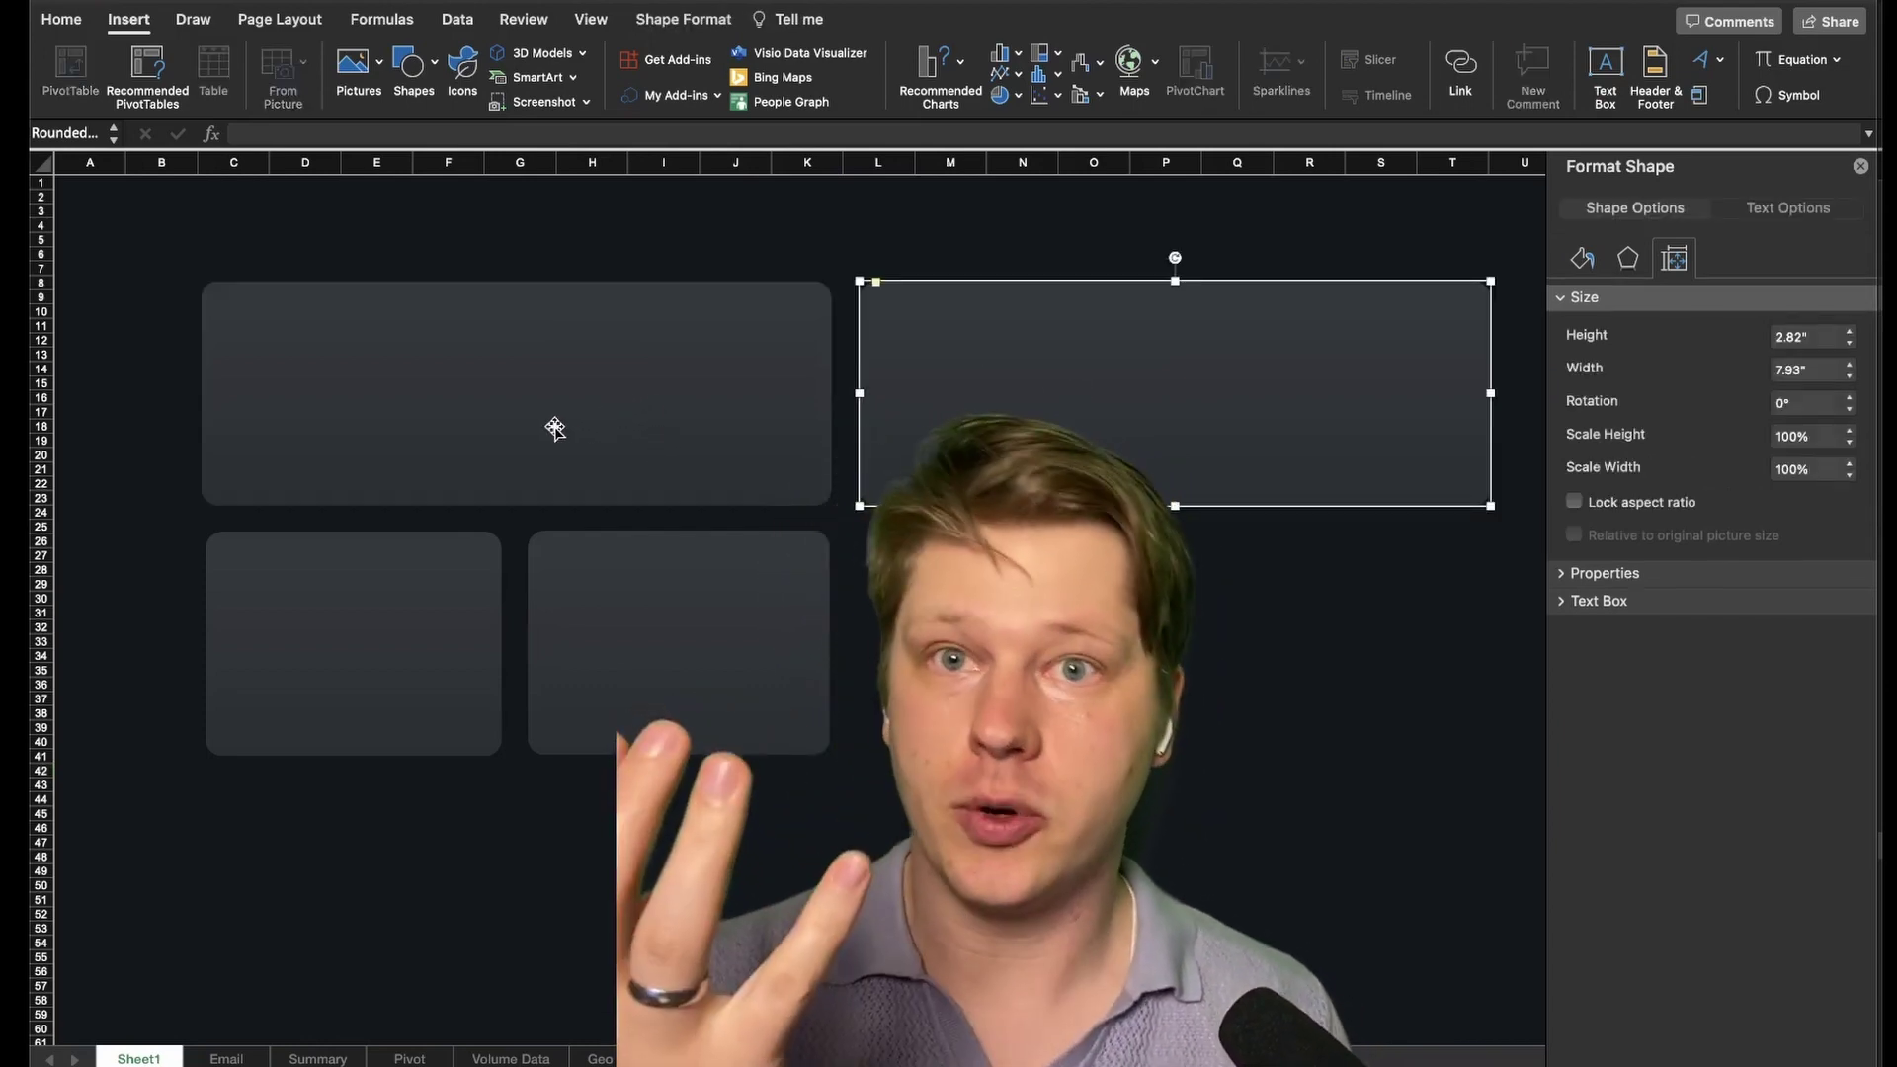
pyautogui.click(627, 689)
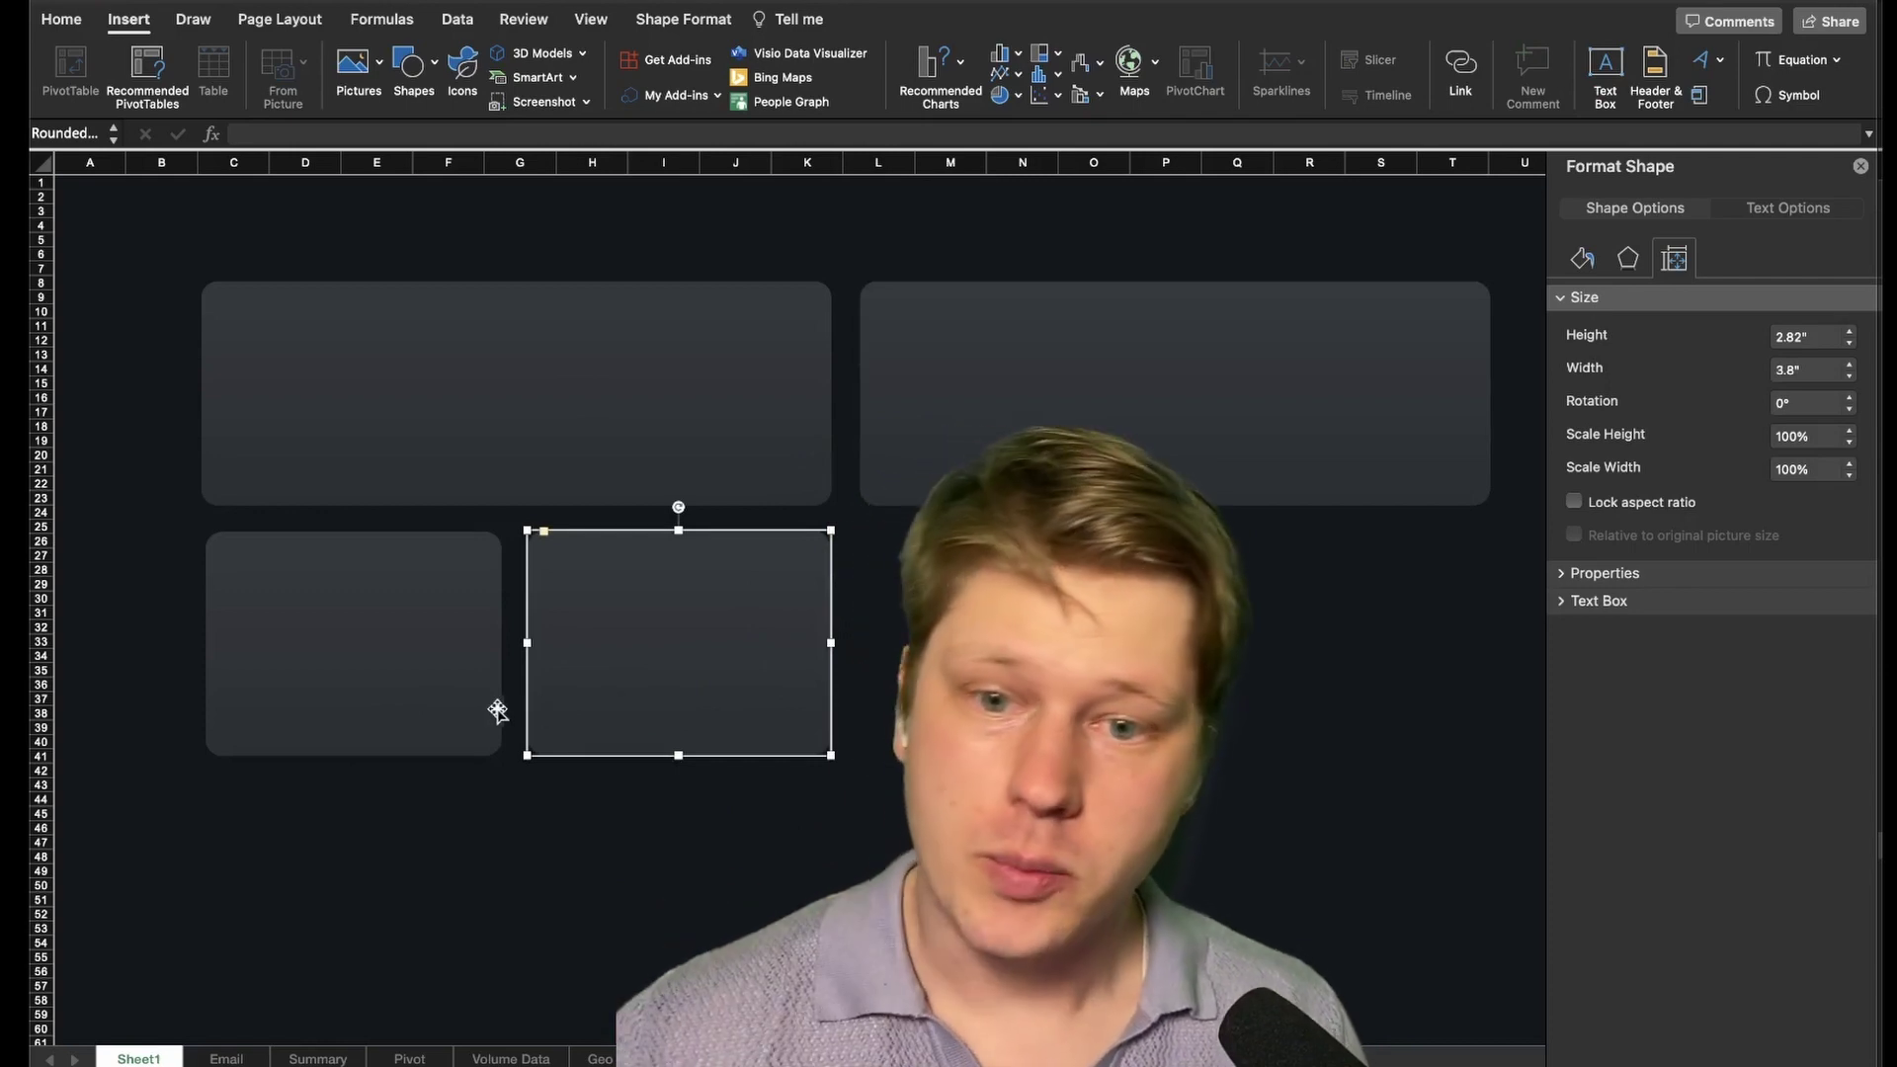
pyautogui.keyDown('shift'); pyautogui.click(378, 732); pyautogui.keyUp('shift')
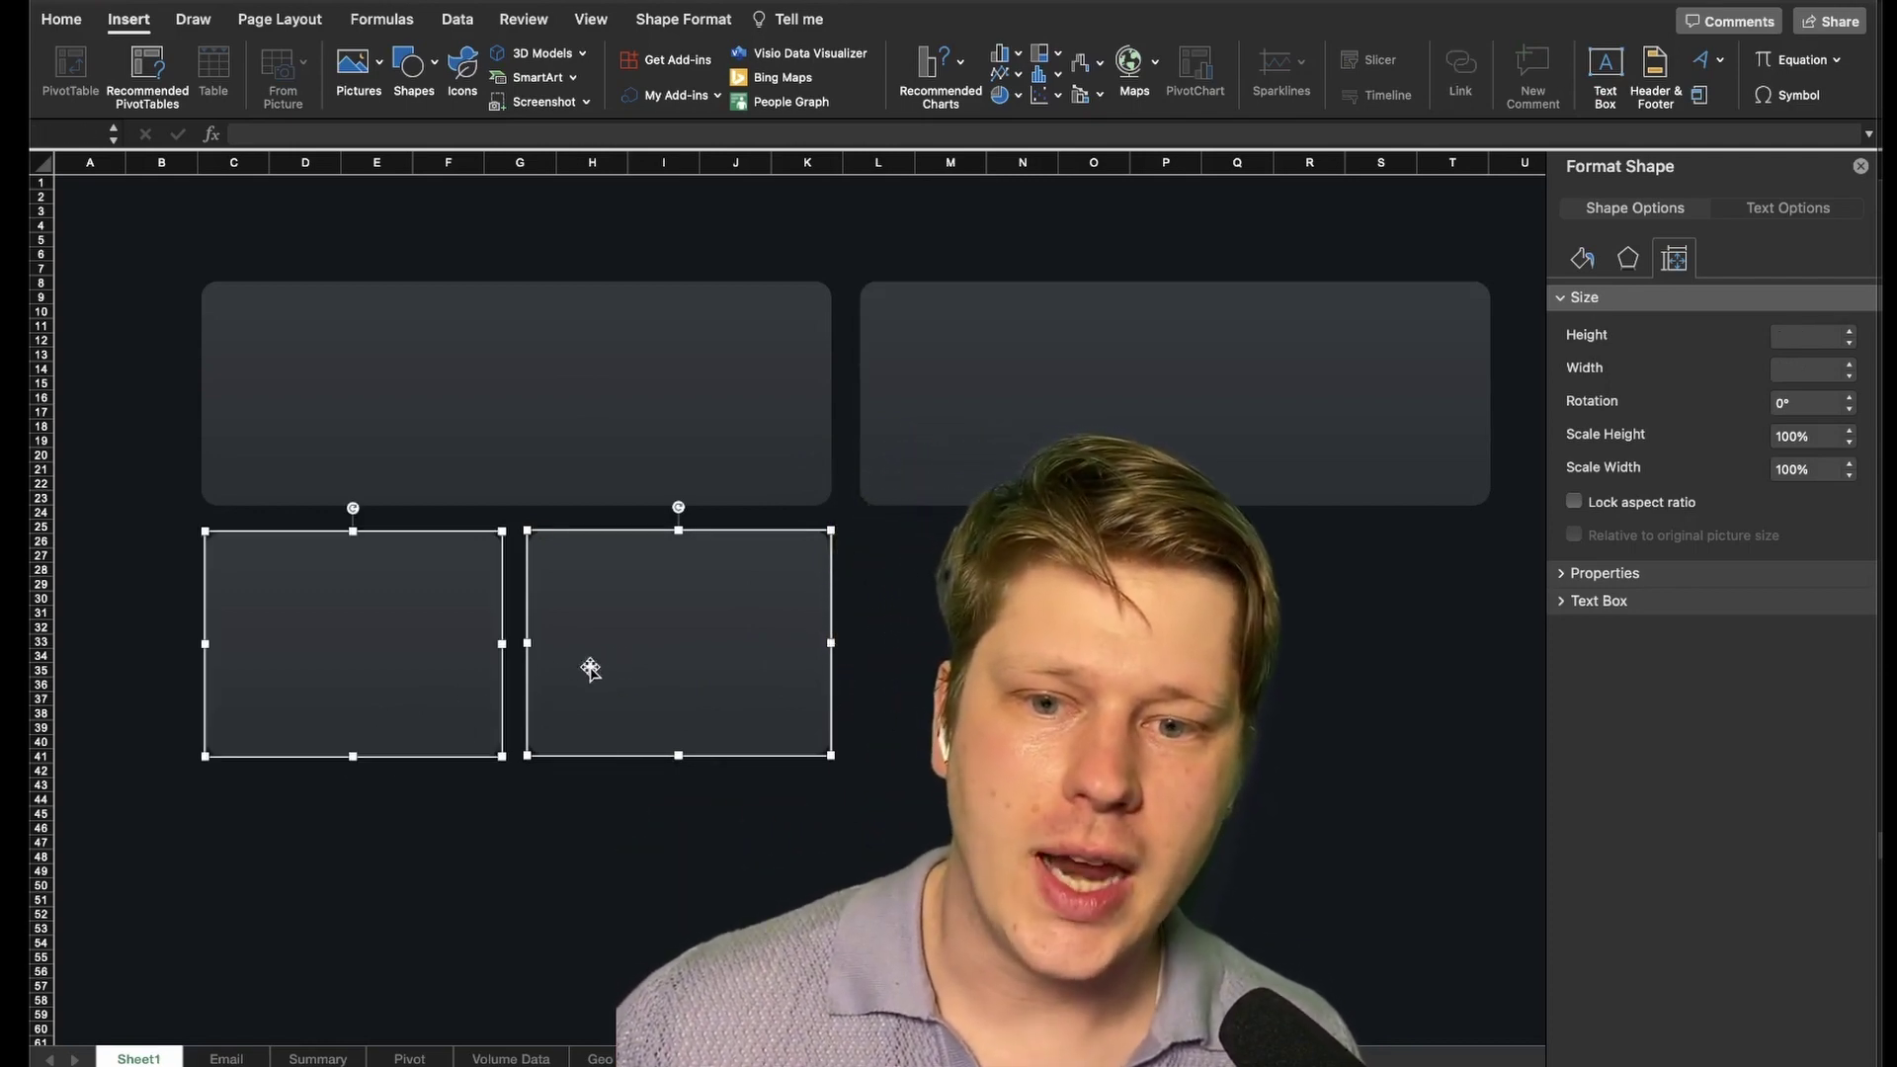
pyautogui.moveTo(457, 662); pyautogui.dragTo(1120, 660)
pyautogui.keyDown('shift'); pyautogui.click(1136, 479); pyautogui.keyUp('shift')
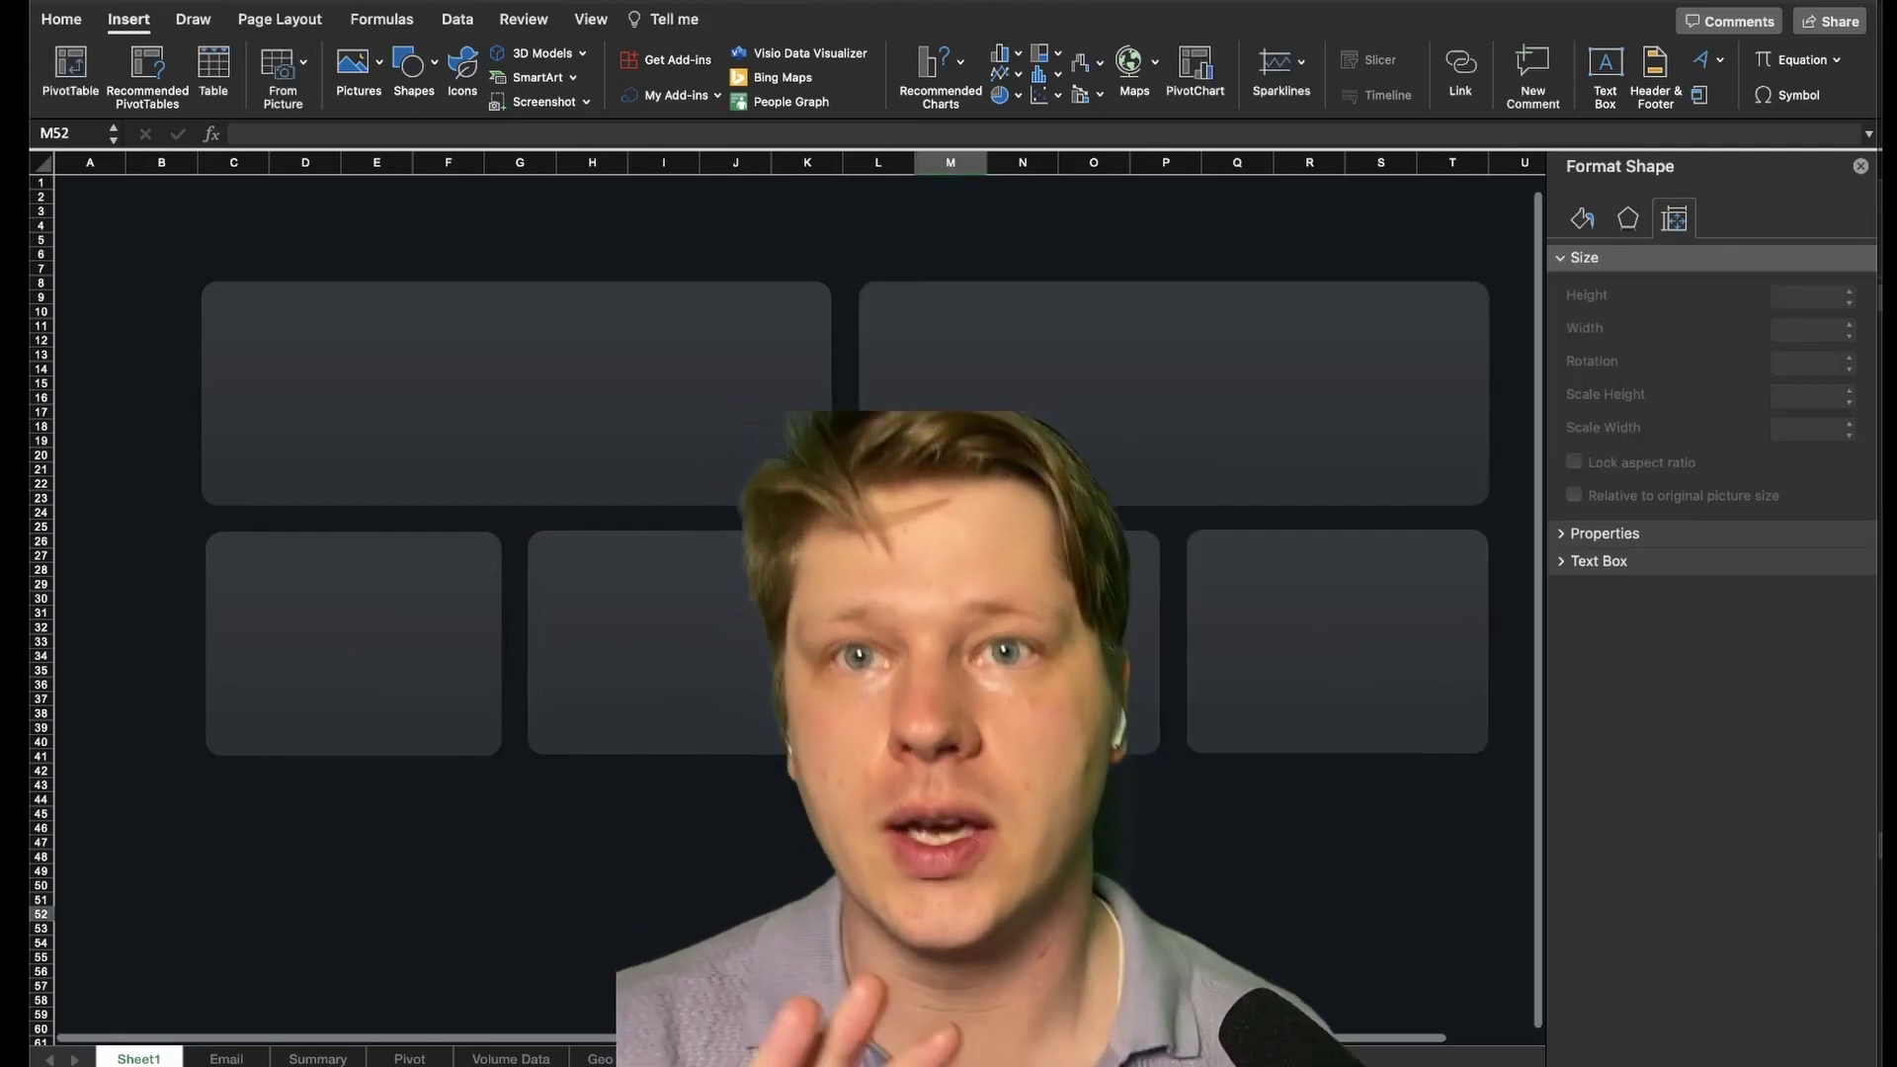
pyautogui.click(474, 719)
pyautogui.click(691, 719)
pyautogui.click(1007, 720)
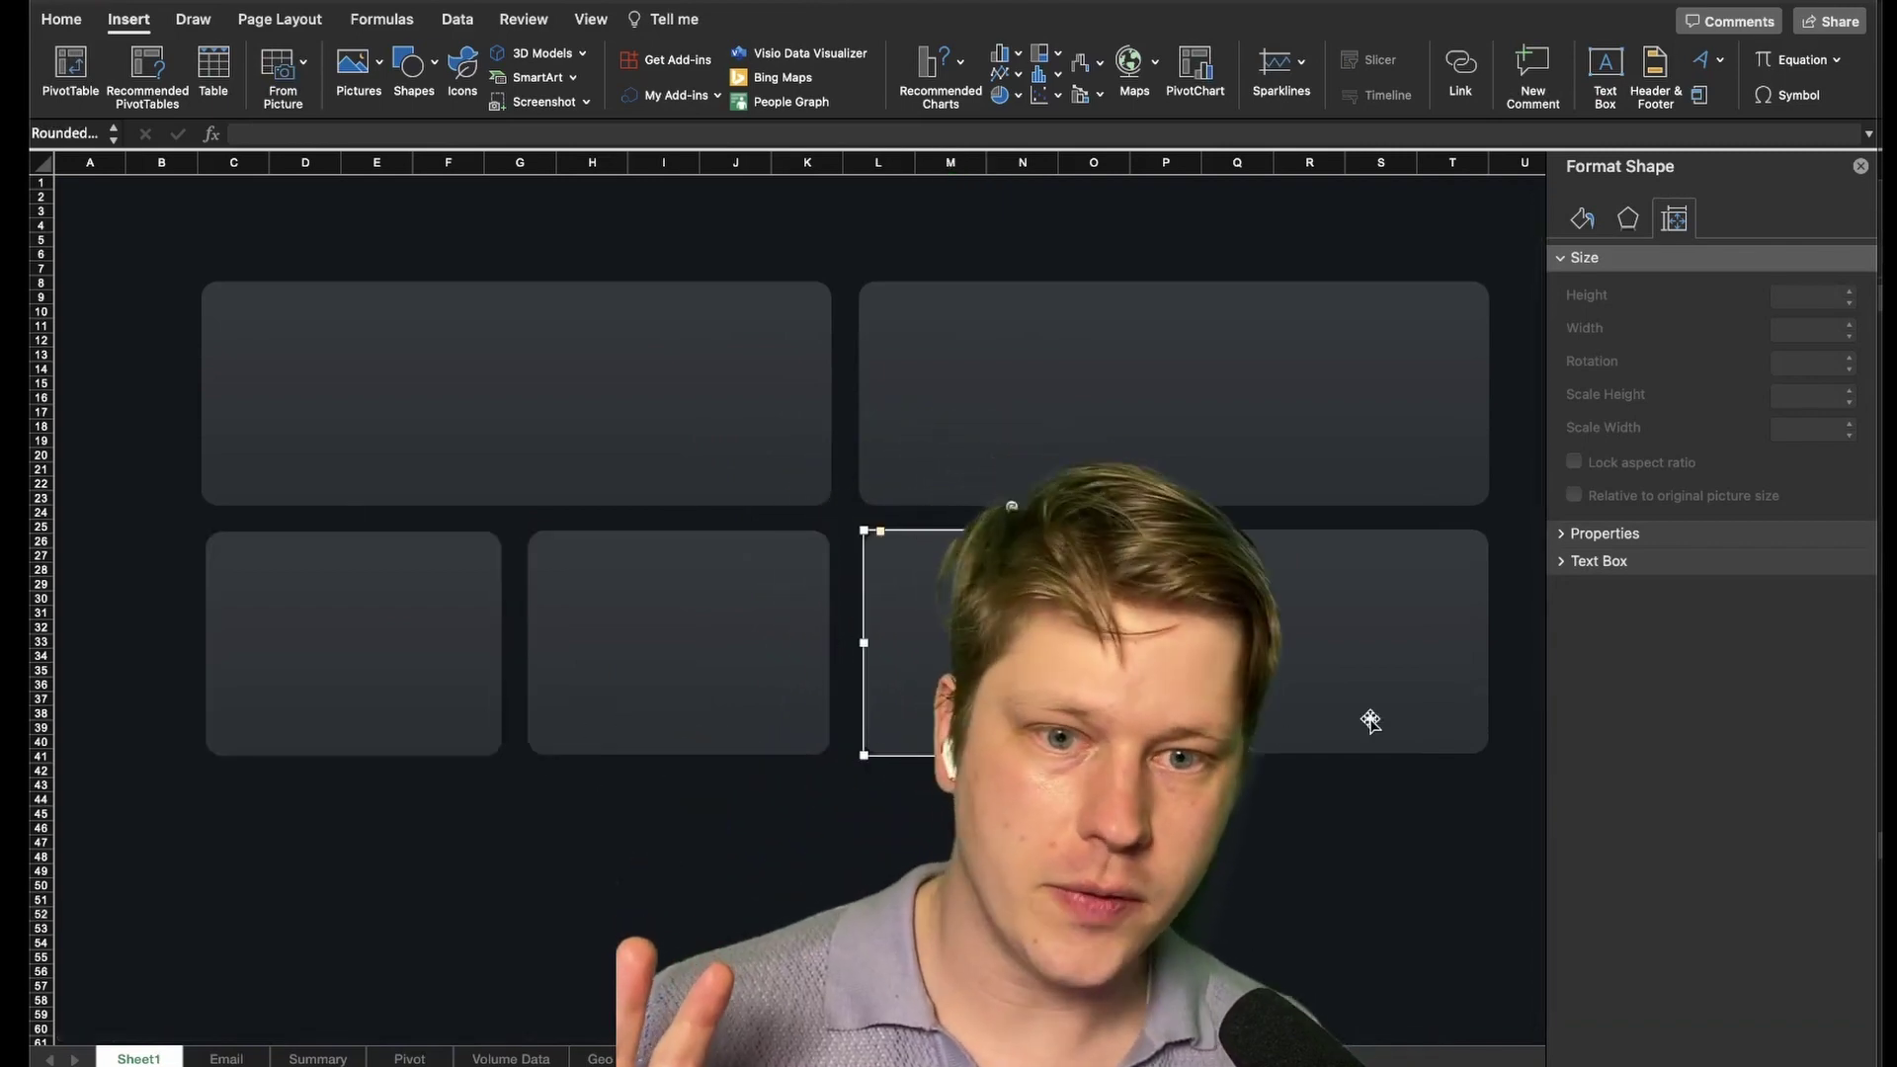
pyautogui.click(1370, 720)
pyautogui.click(754, 475)
# Align the left edge of the third small card with the left edge of the second wide card above it
pyautogui.click(1066, 428)
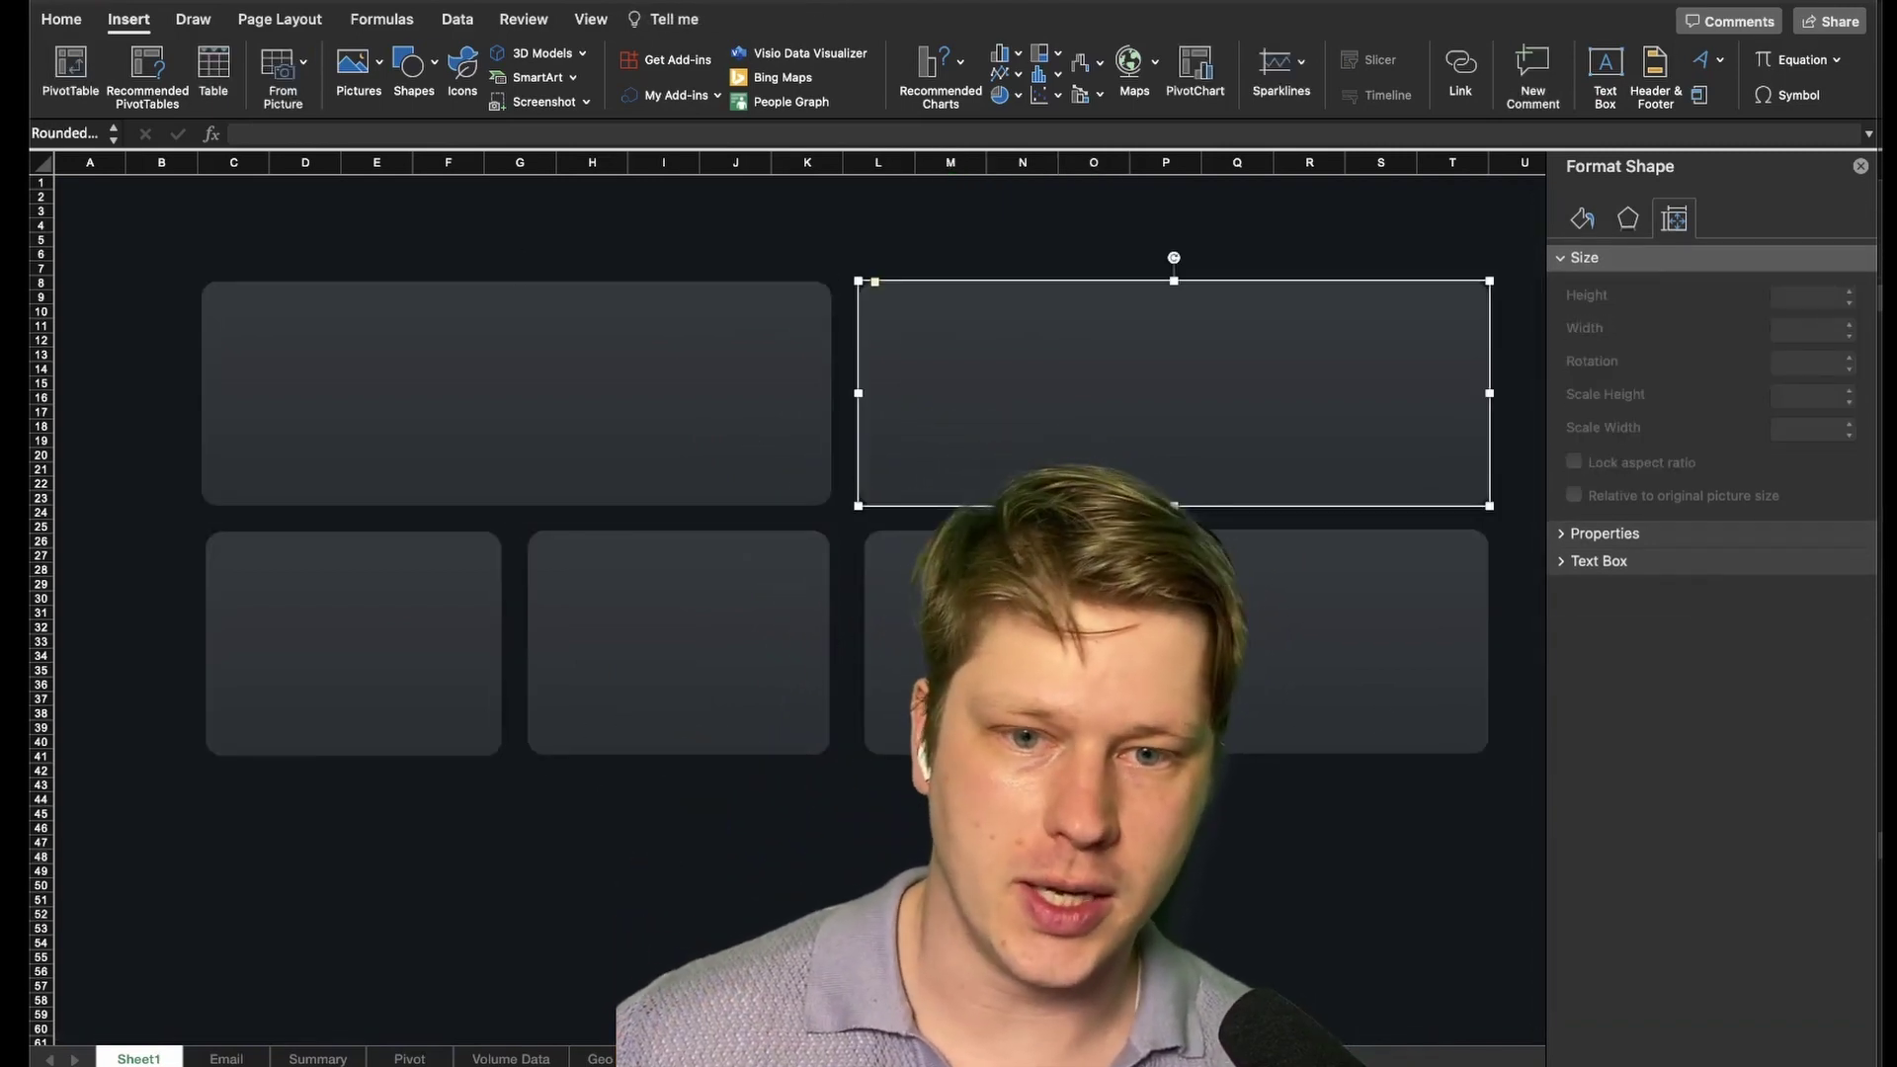
pyautogui.keyDown('shift'); pyautogui.click(1012, 642); pyautogui.keyUp('shift')
pyautogui.click(683, 19)
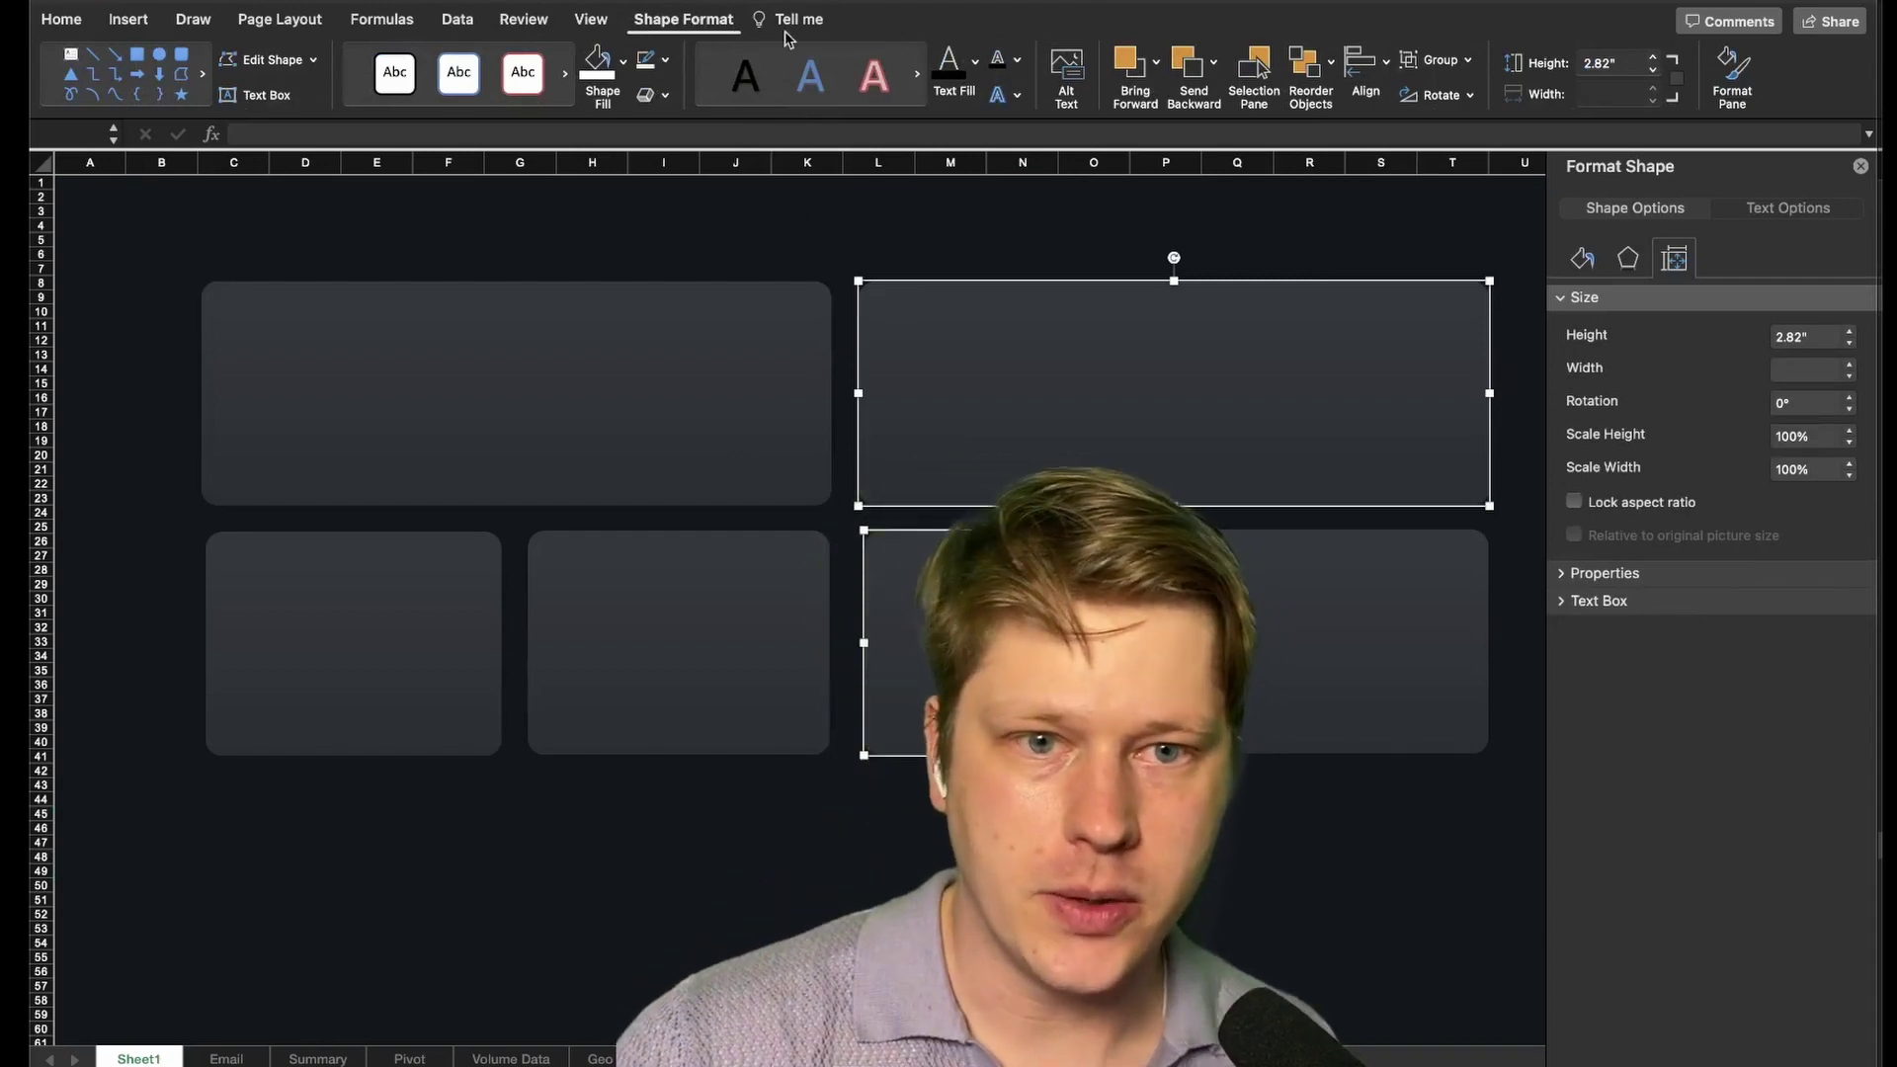
pyautogui.click(1325, 83)
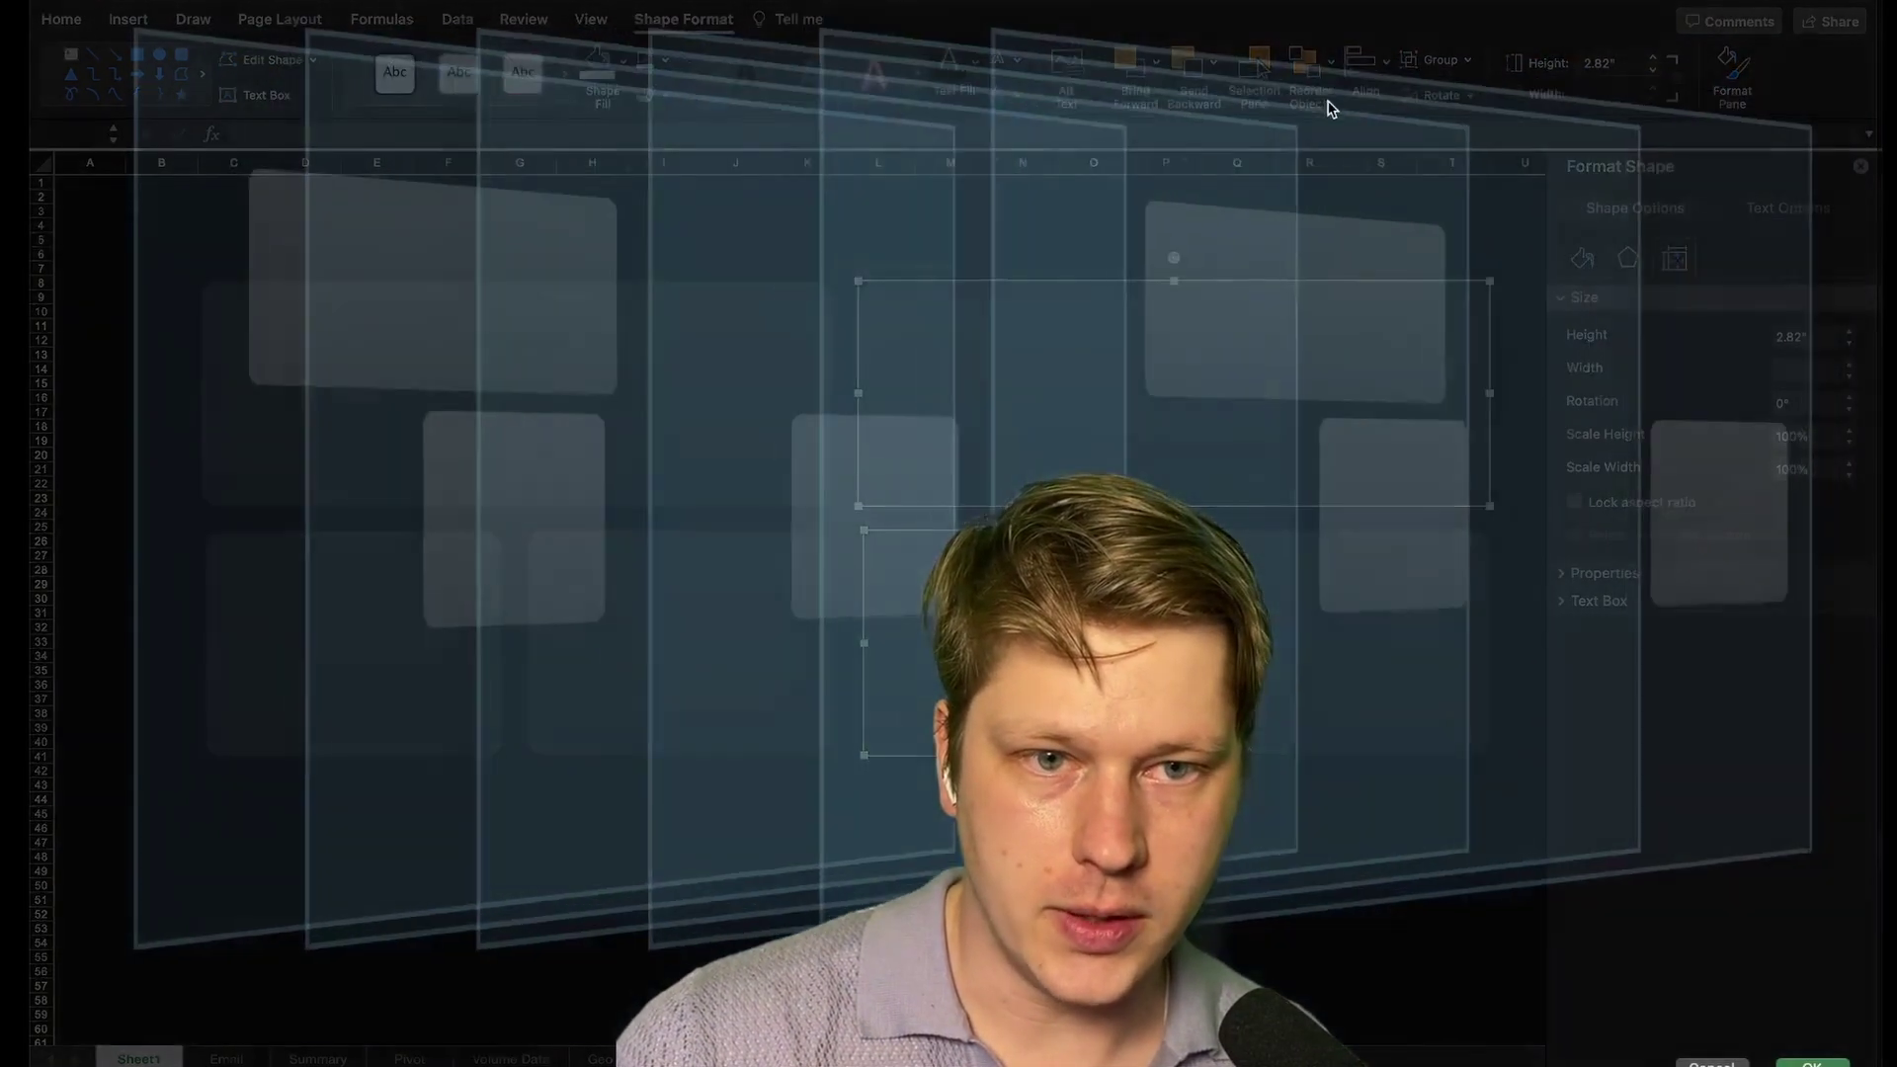
pyautogui.click(1363, 67)
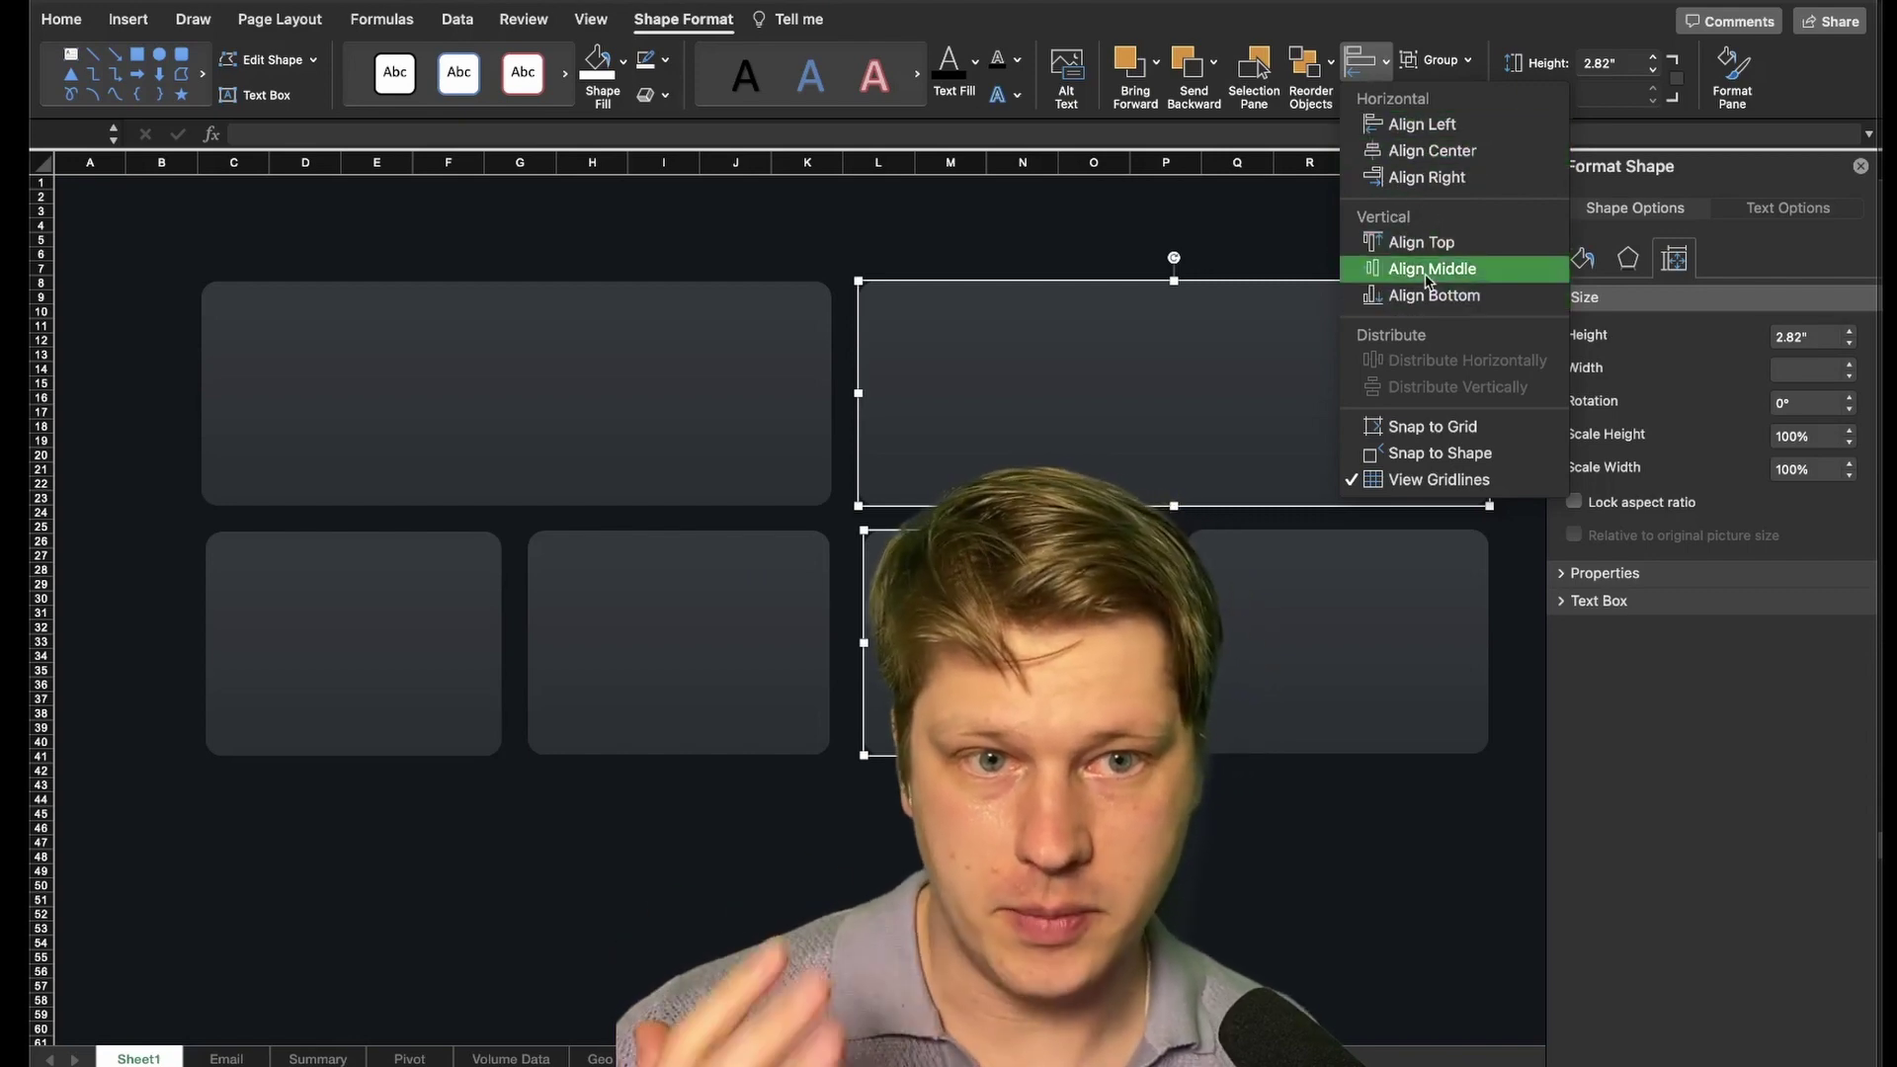
pyautogui.click(1424, 123)
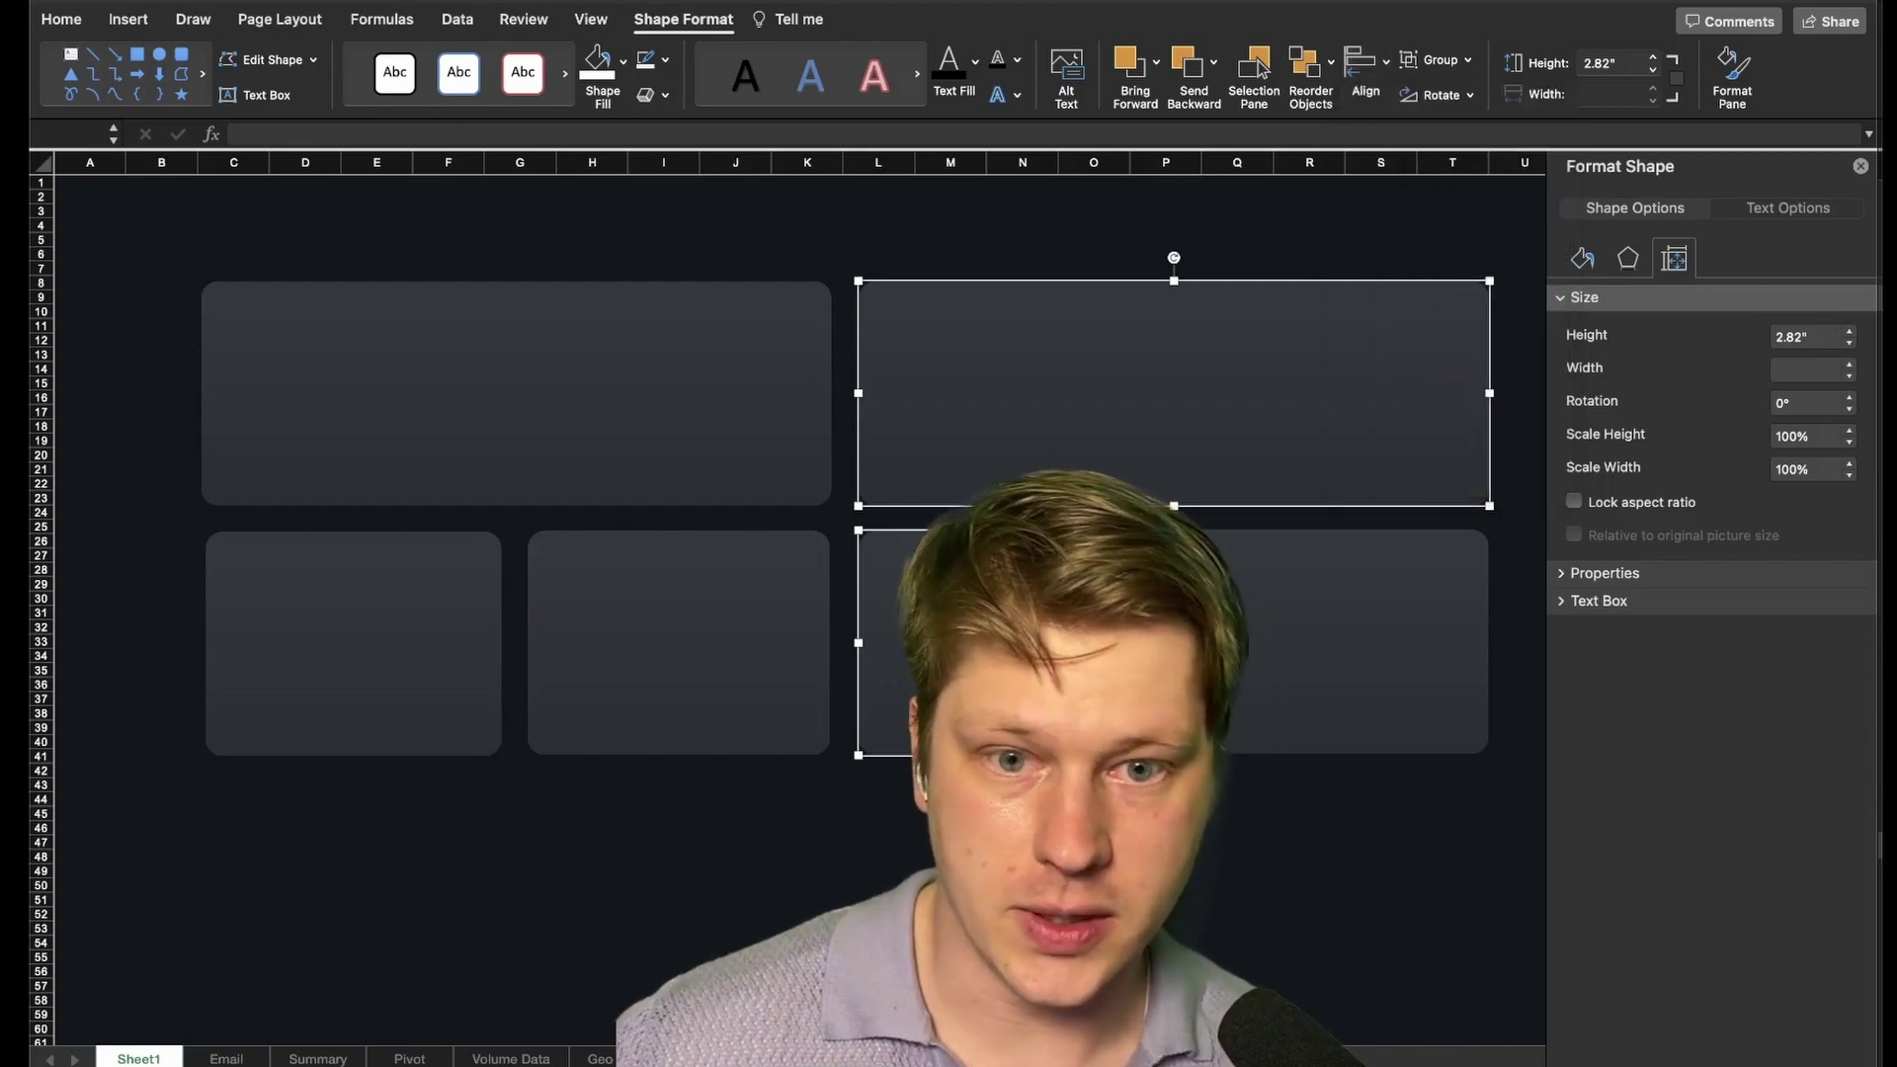
pyautogui.click(1325, 630)
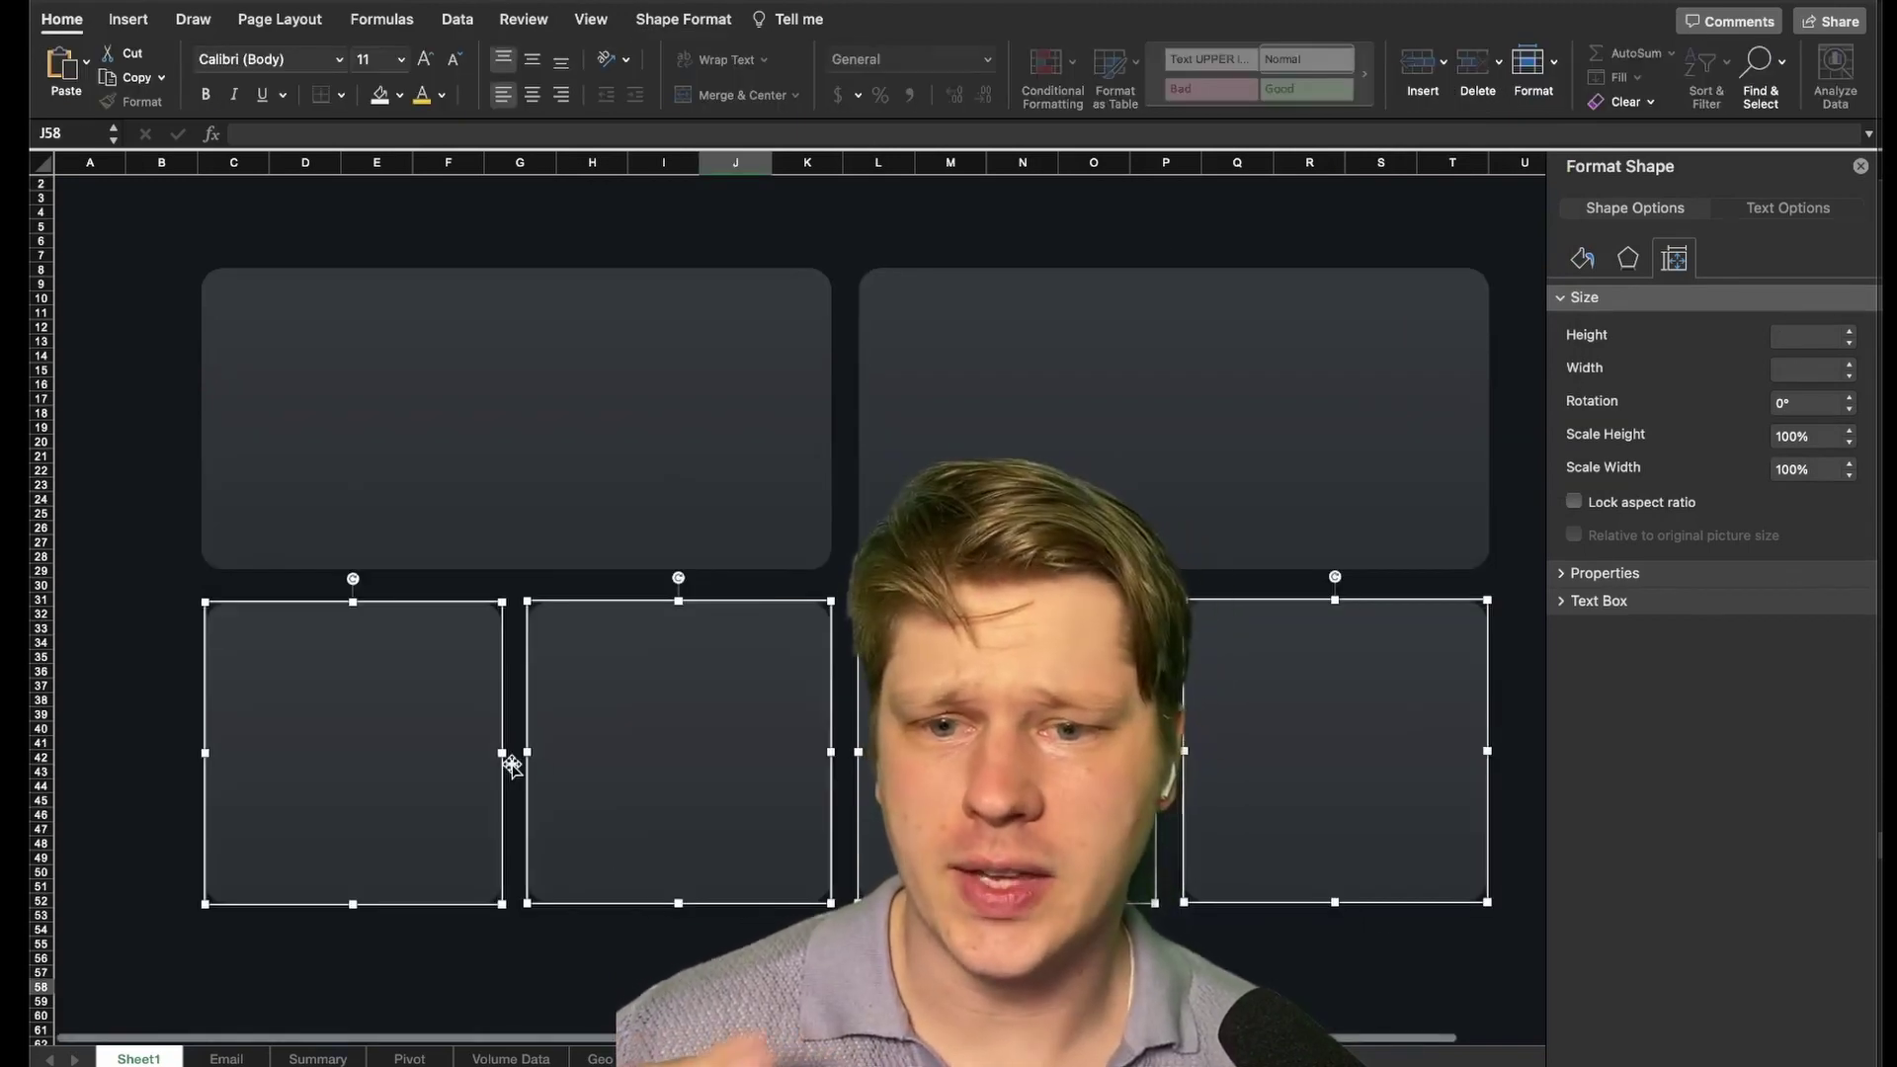
# Nudge the four small cards of the lower row upward to tighten the gap beneath the two wide cards
pyautogui.click(501, 503)
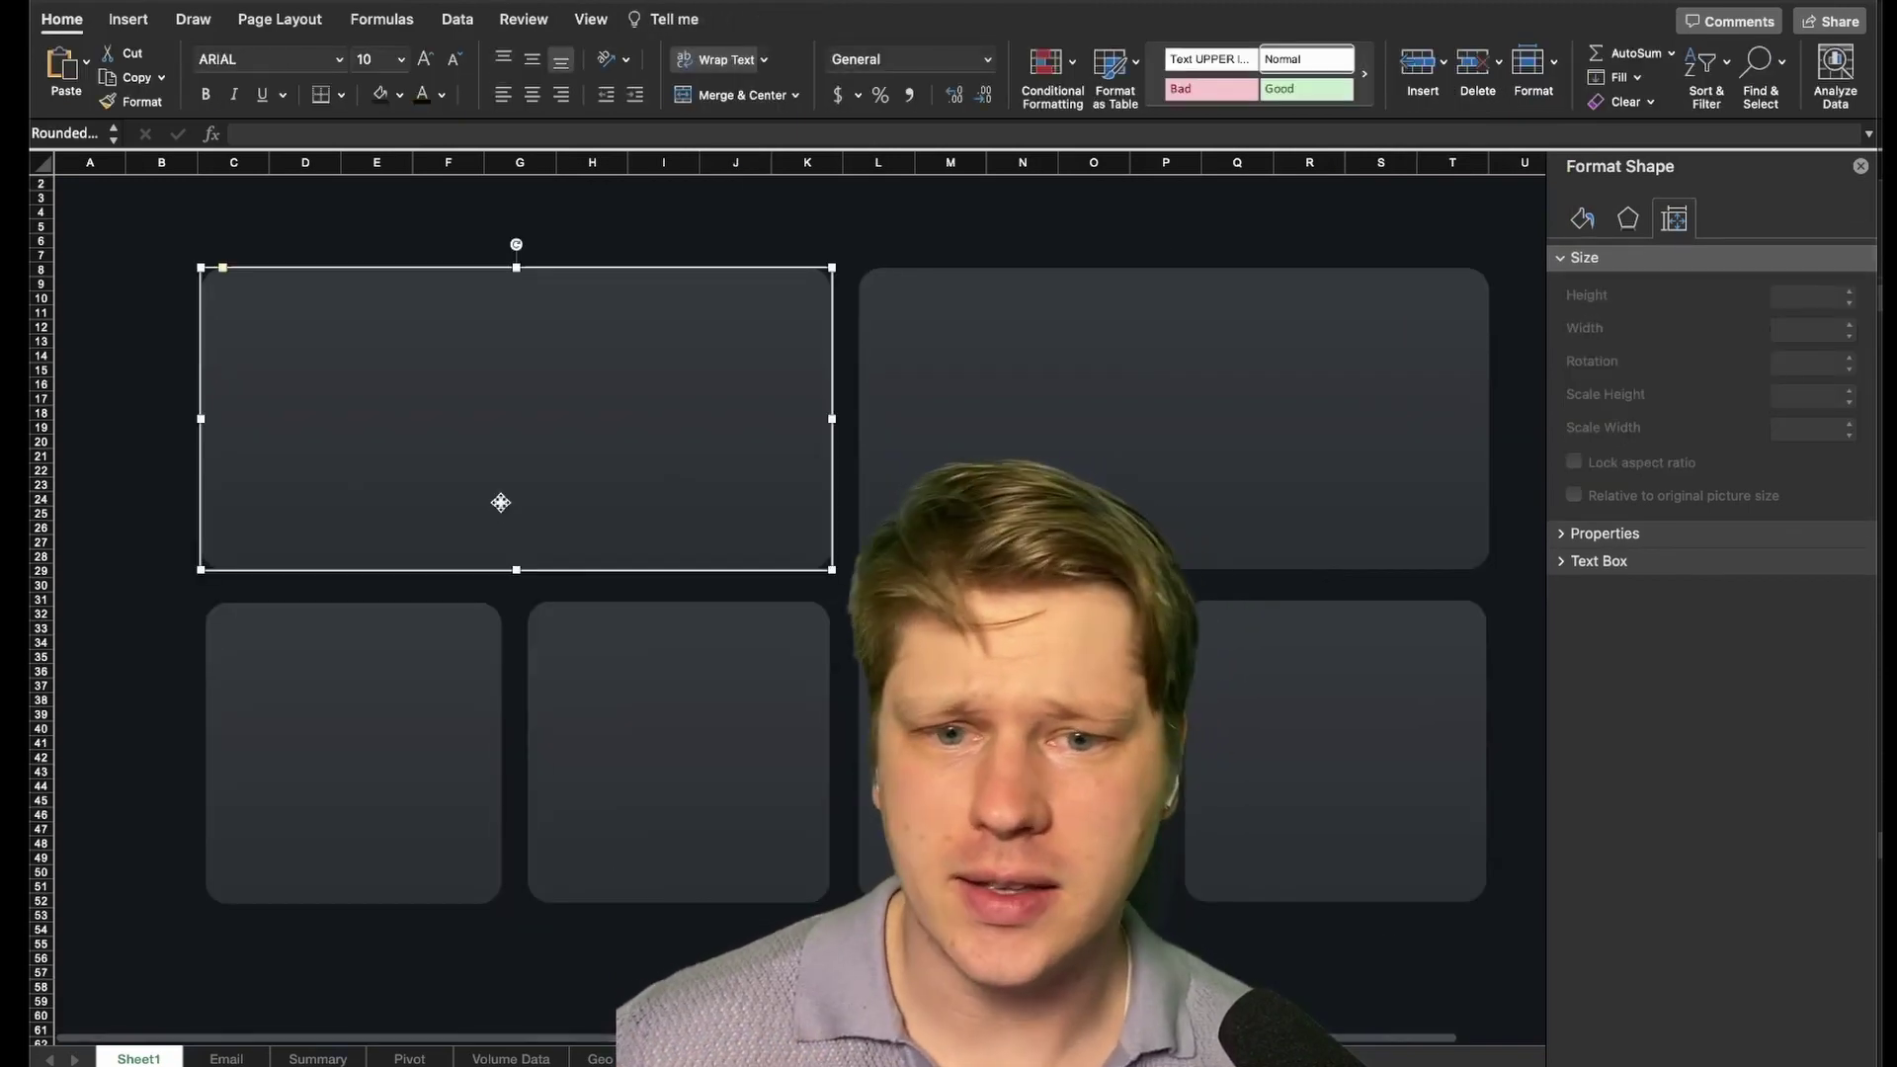
pyautogui.click(436, 767)
pyautogui.keyDown('shift'); pyautogui.click(643, 724); pyautogui.keyUp('shift')
pyautogui.keyDown('shift'); pyautogui.click(998, 751); pyautogui.keyUp('shift')
pyautogui.keyDown('shift'); pyautogui.click(1361, 753); pyautogui.keyUp('shift')
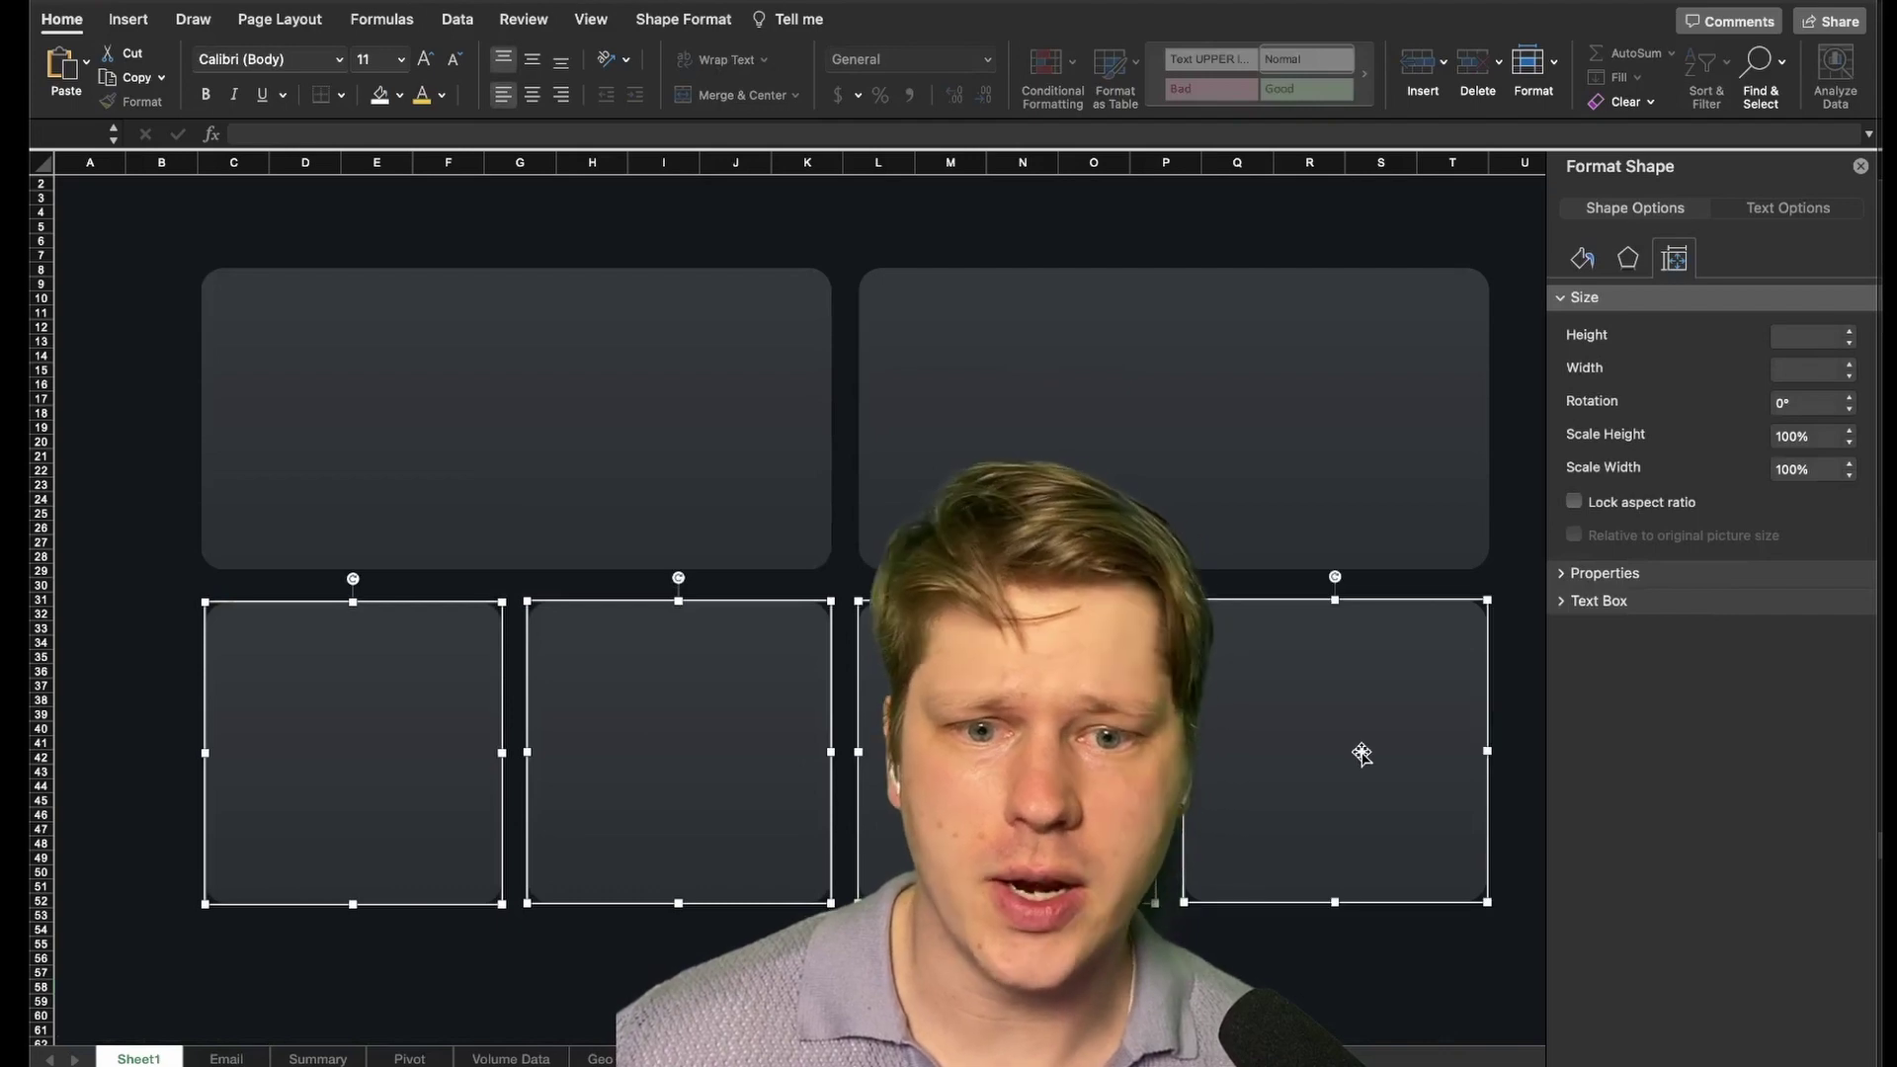
pyautogui.press('Up')
pyautogui.press('Up')
pyautogui.press('Up')
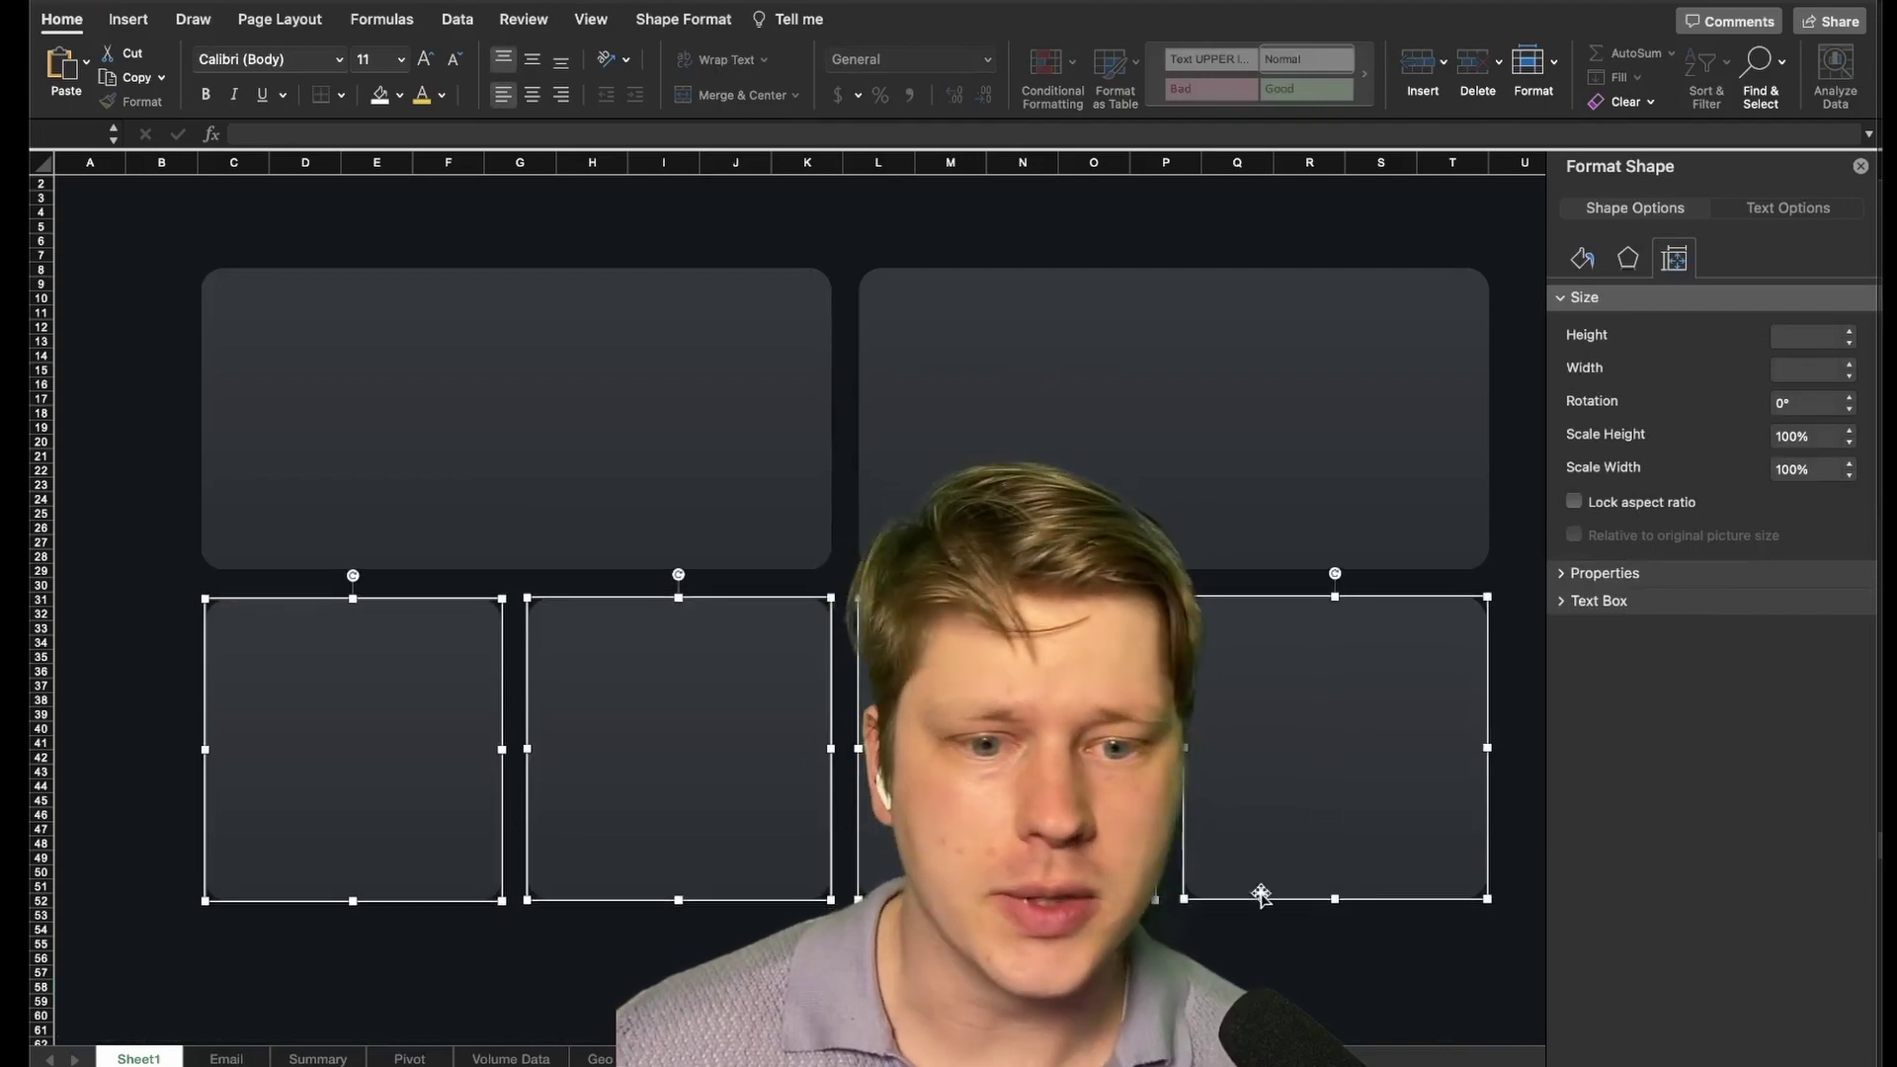
pyautogui.click(1247, 987)
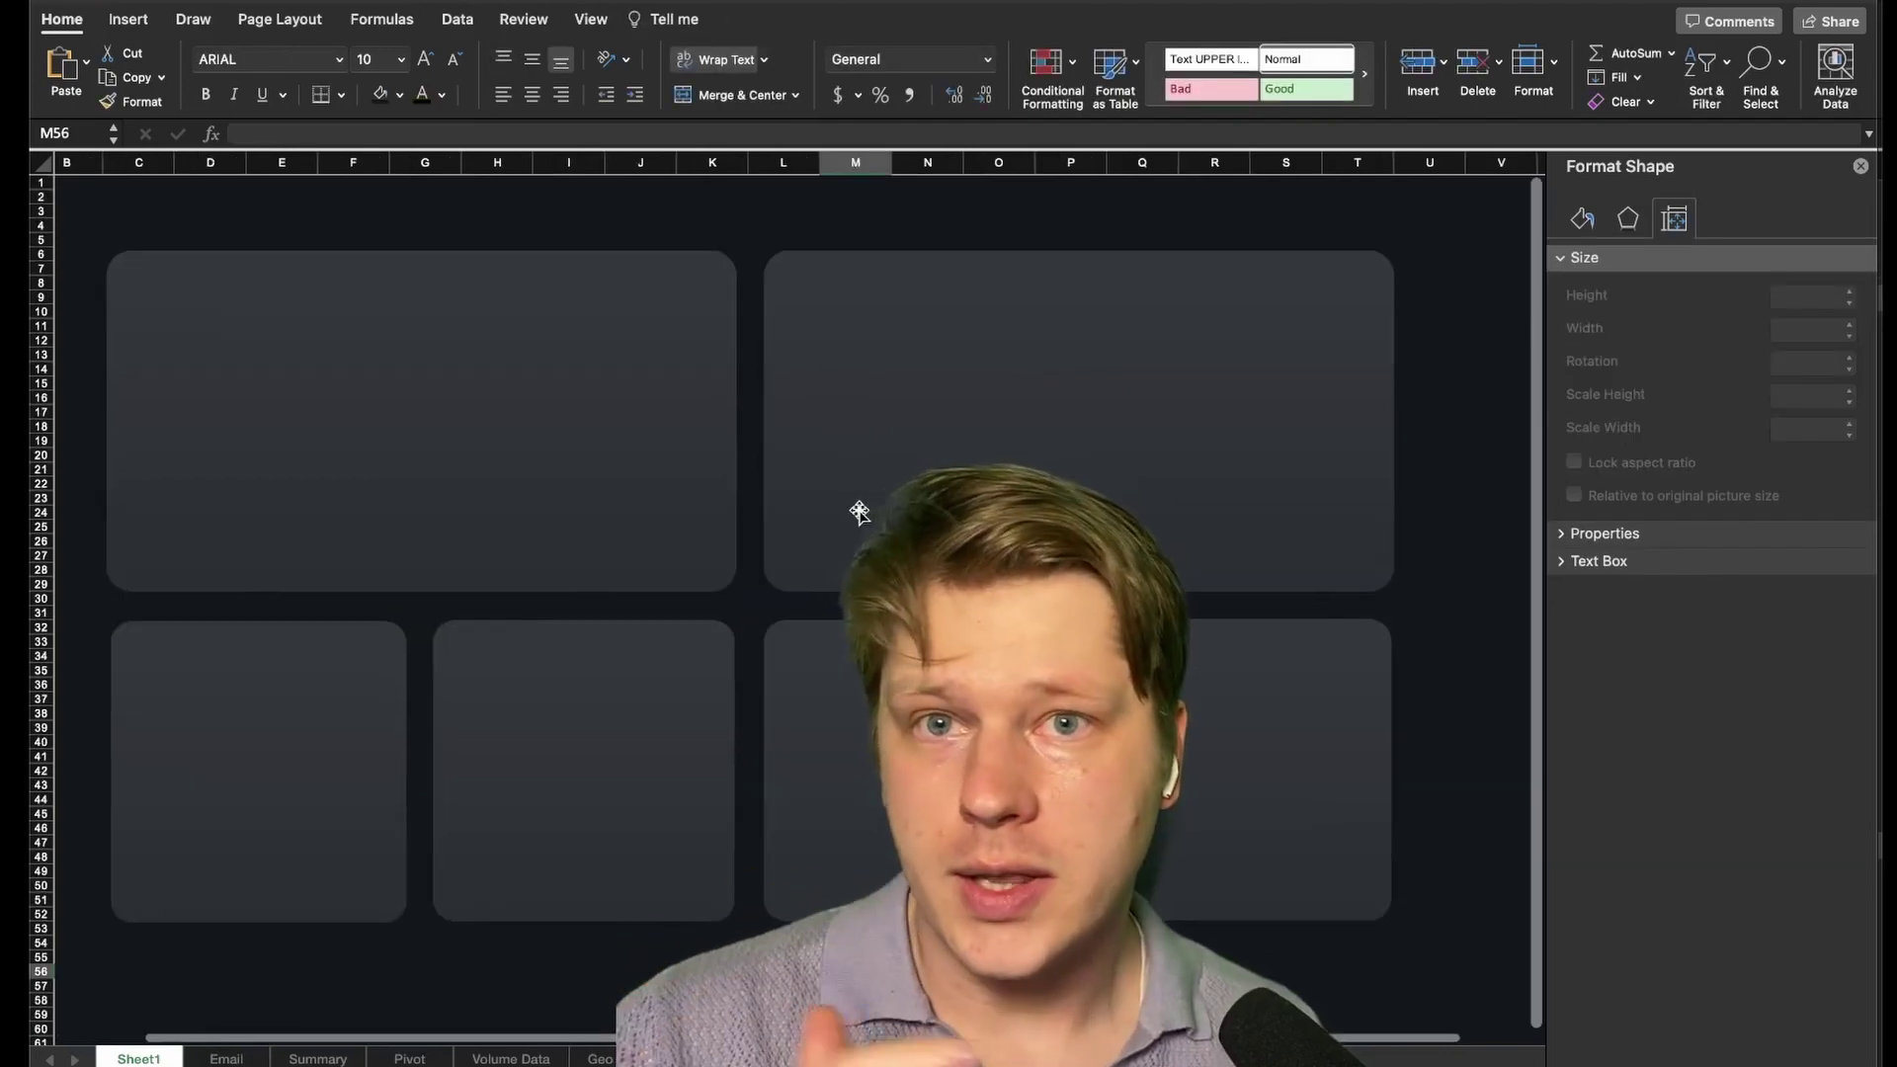
# Examine the Q2 Volume and Q2 Customers cards on the Summary sheet as reference, and return to Sheet1
pyautogui.hscroll(-2, 858, 510)
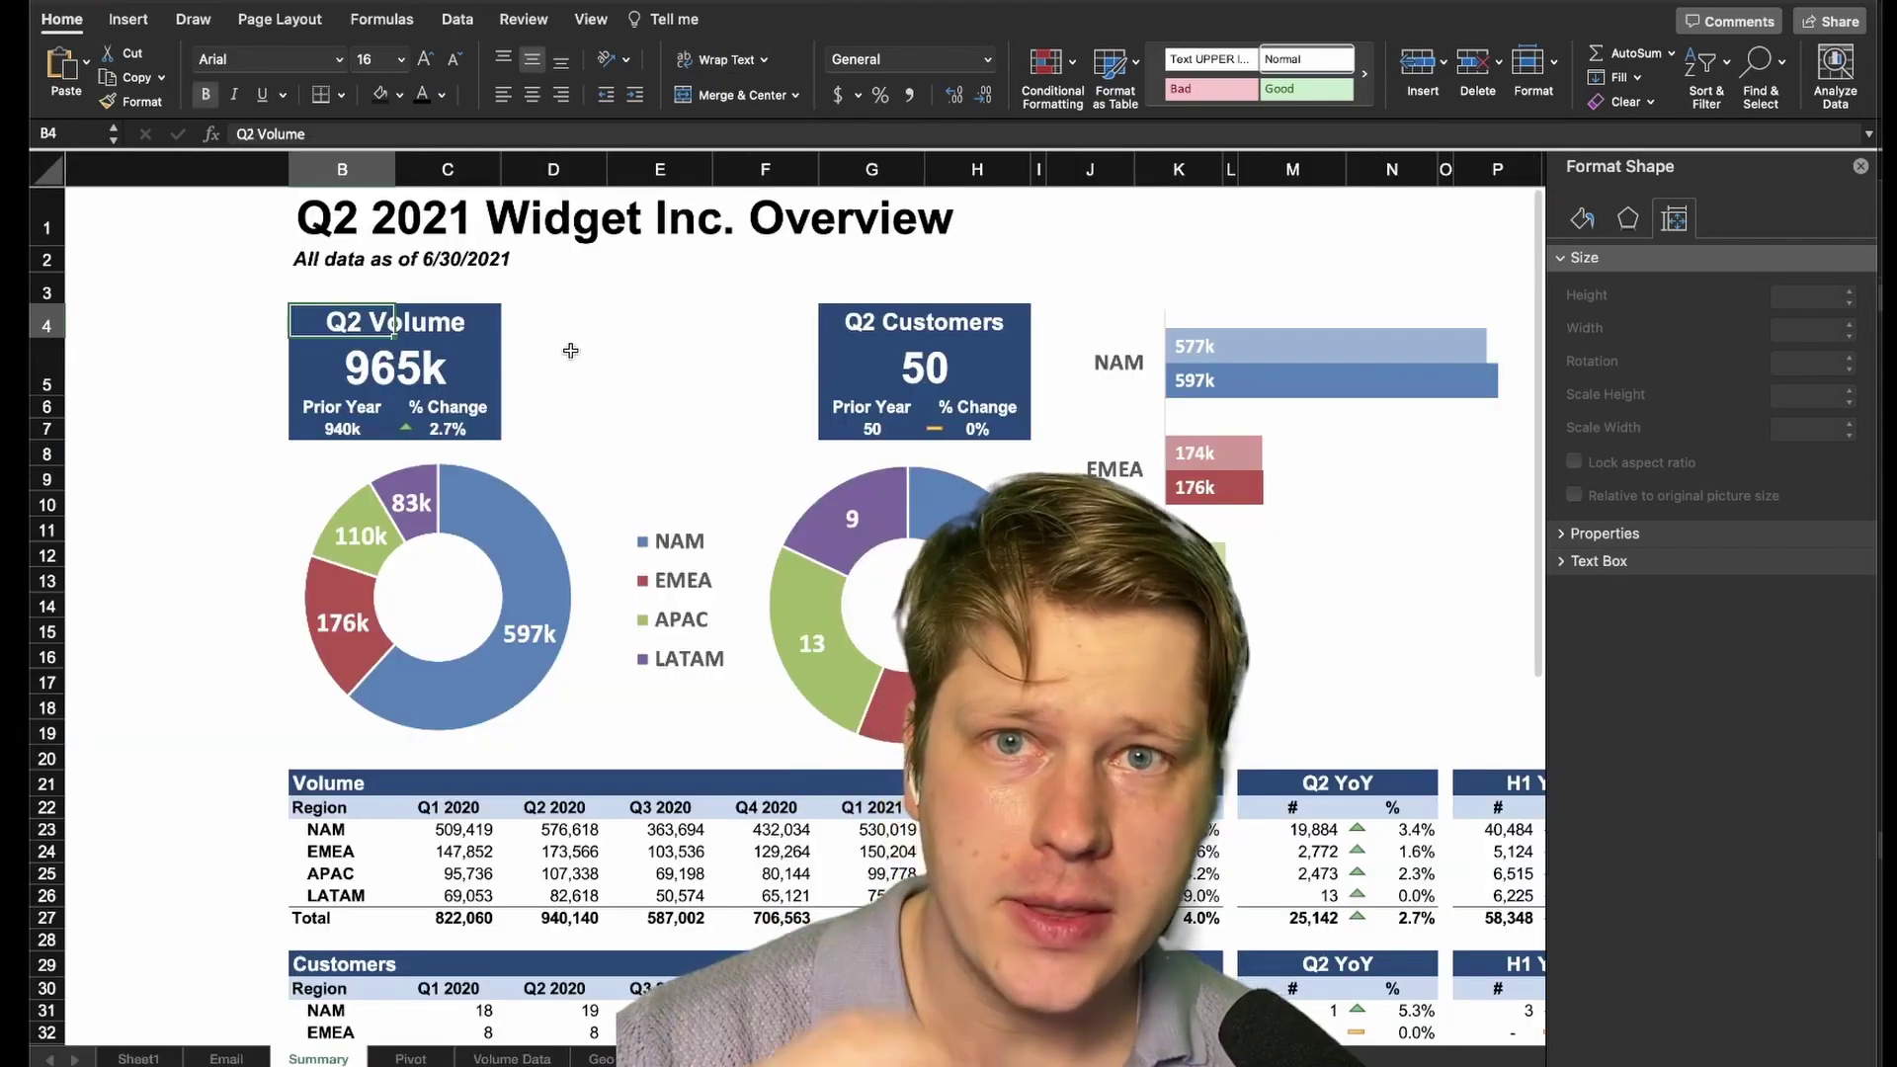
pyautogui.hscroll(2, 507, 287)
pyautogui.scroll(-2, 497, 320)
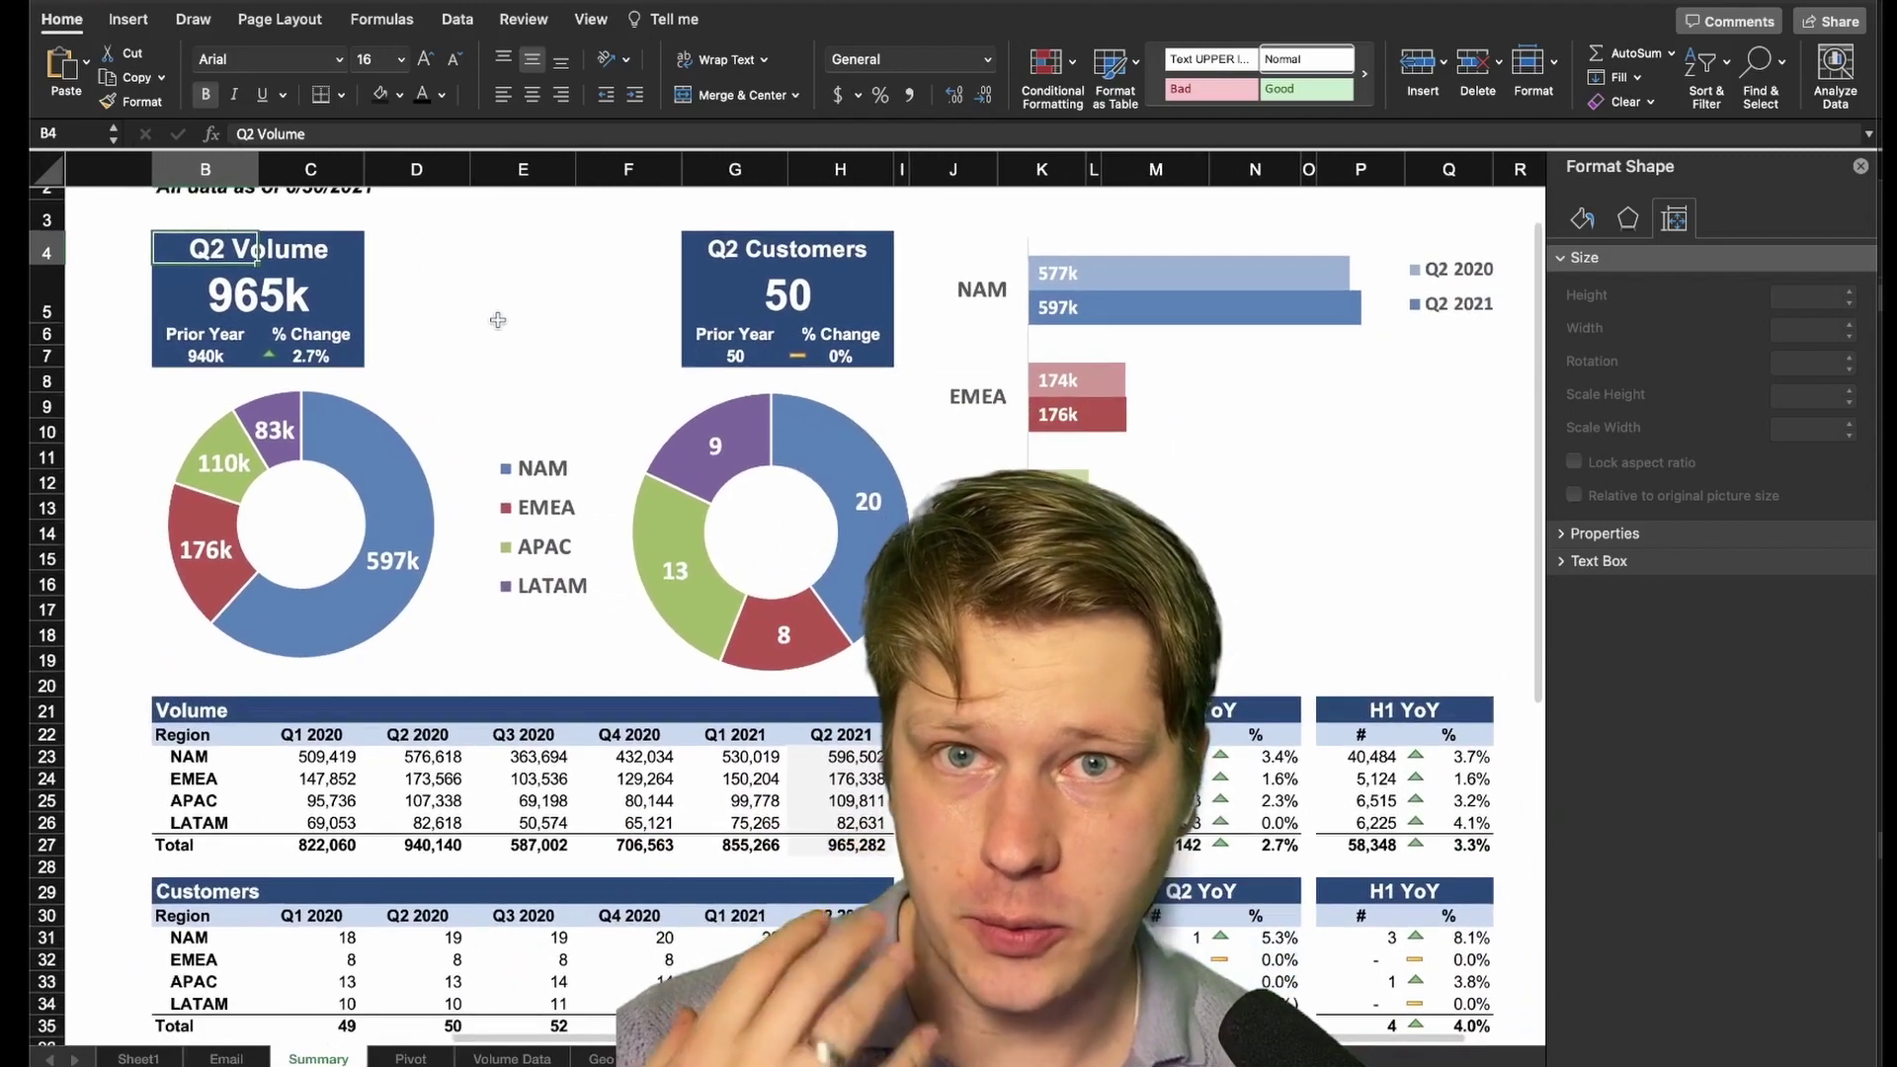
pyautogui.scroll(2, 710, 259)
pyautogui.hscroll(-1, 710, 259)
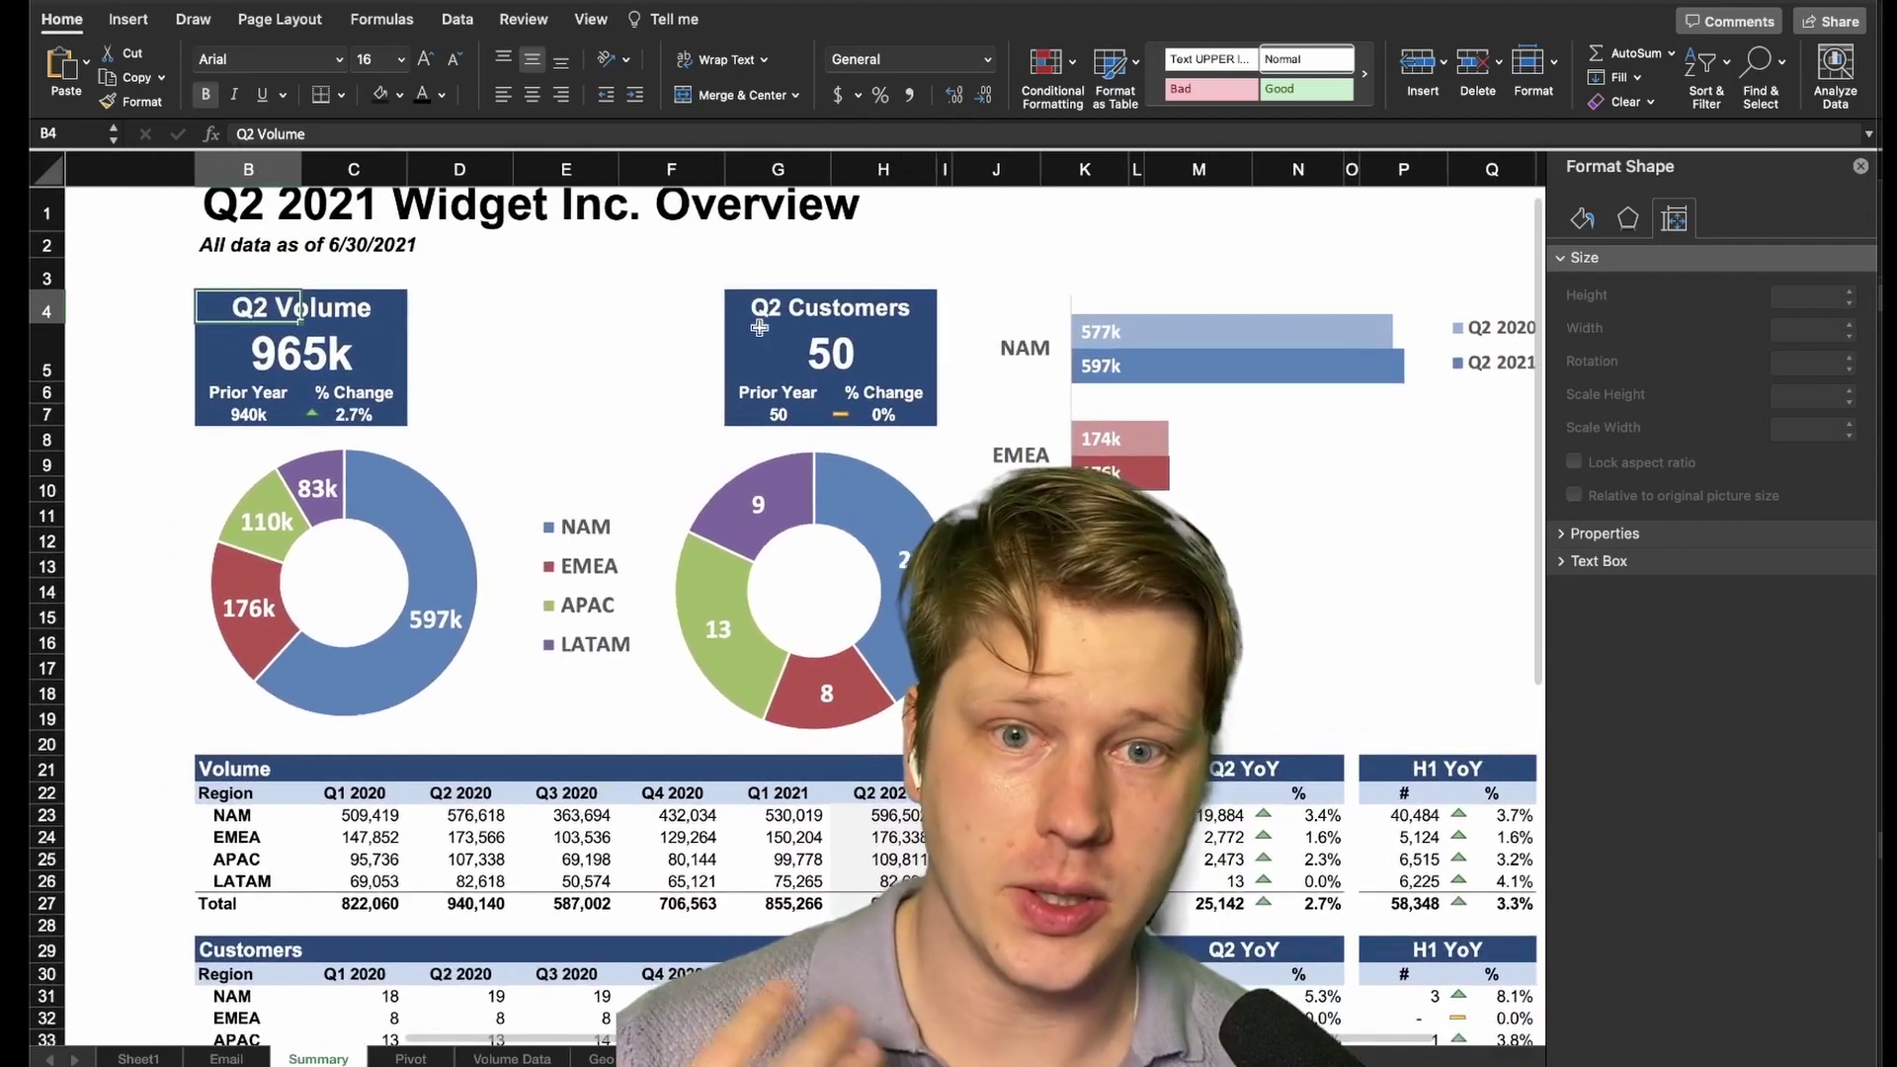
pyautogui.hotkey('ctrl', 'pageup')
pyautogui.hotkey('ctrl', 'pageup')
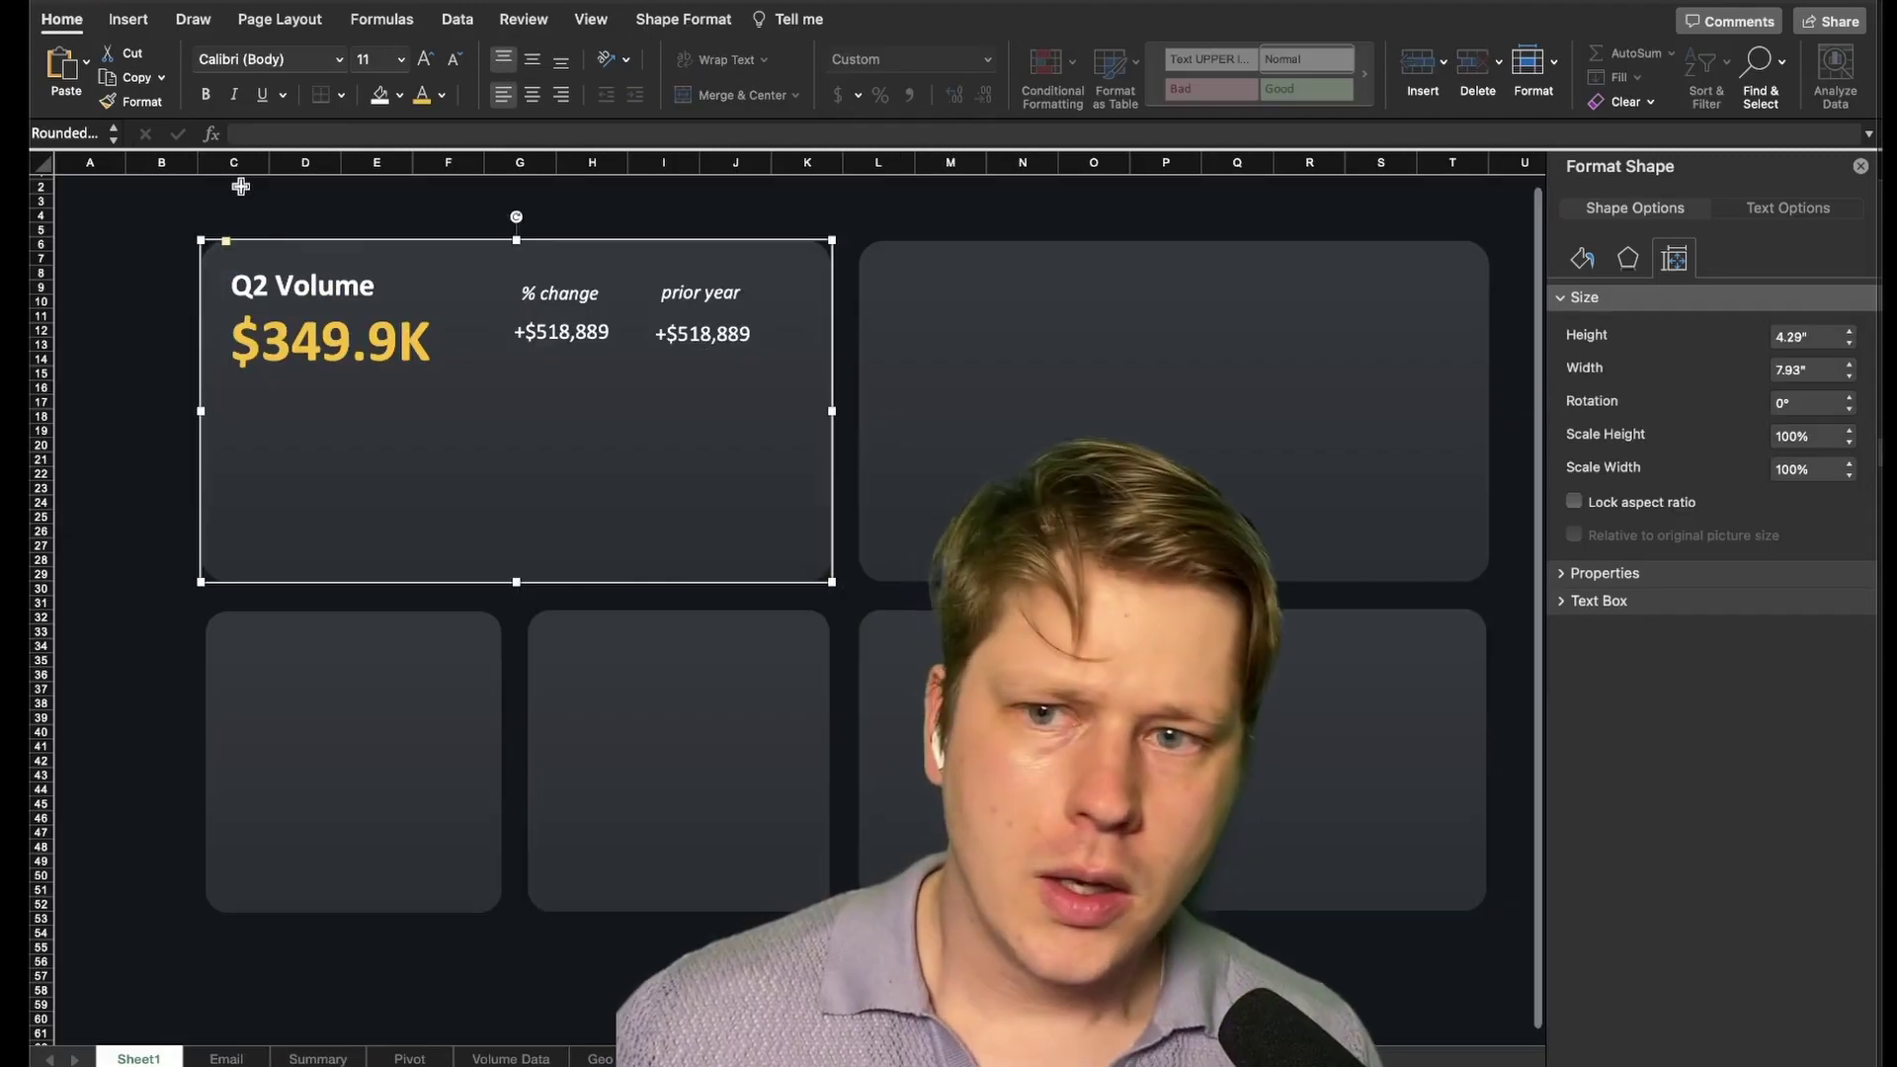
# Try a text box below the figures of the Q2 Volume card, without fill or outline
pyautogui.click(127, 22)
pyautogui.click(1606, 79)
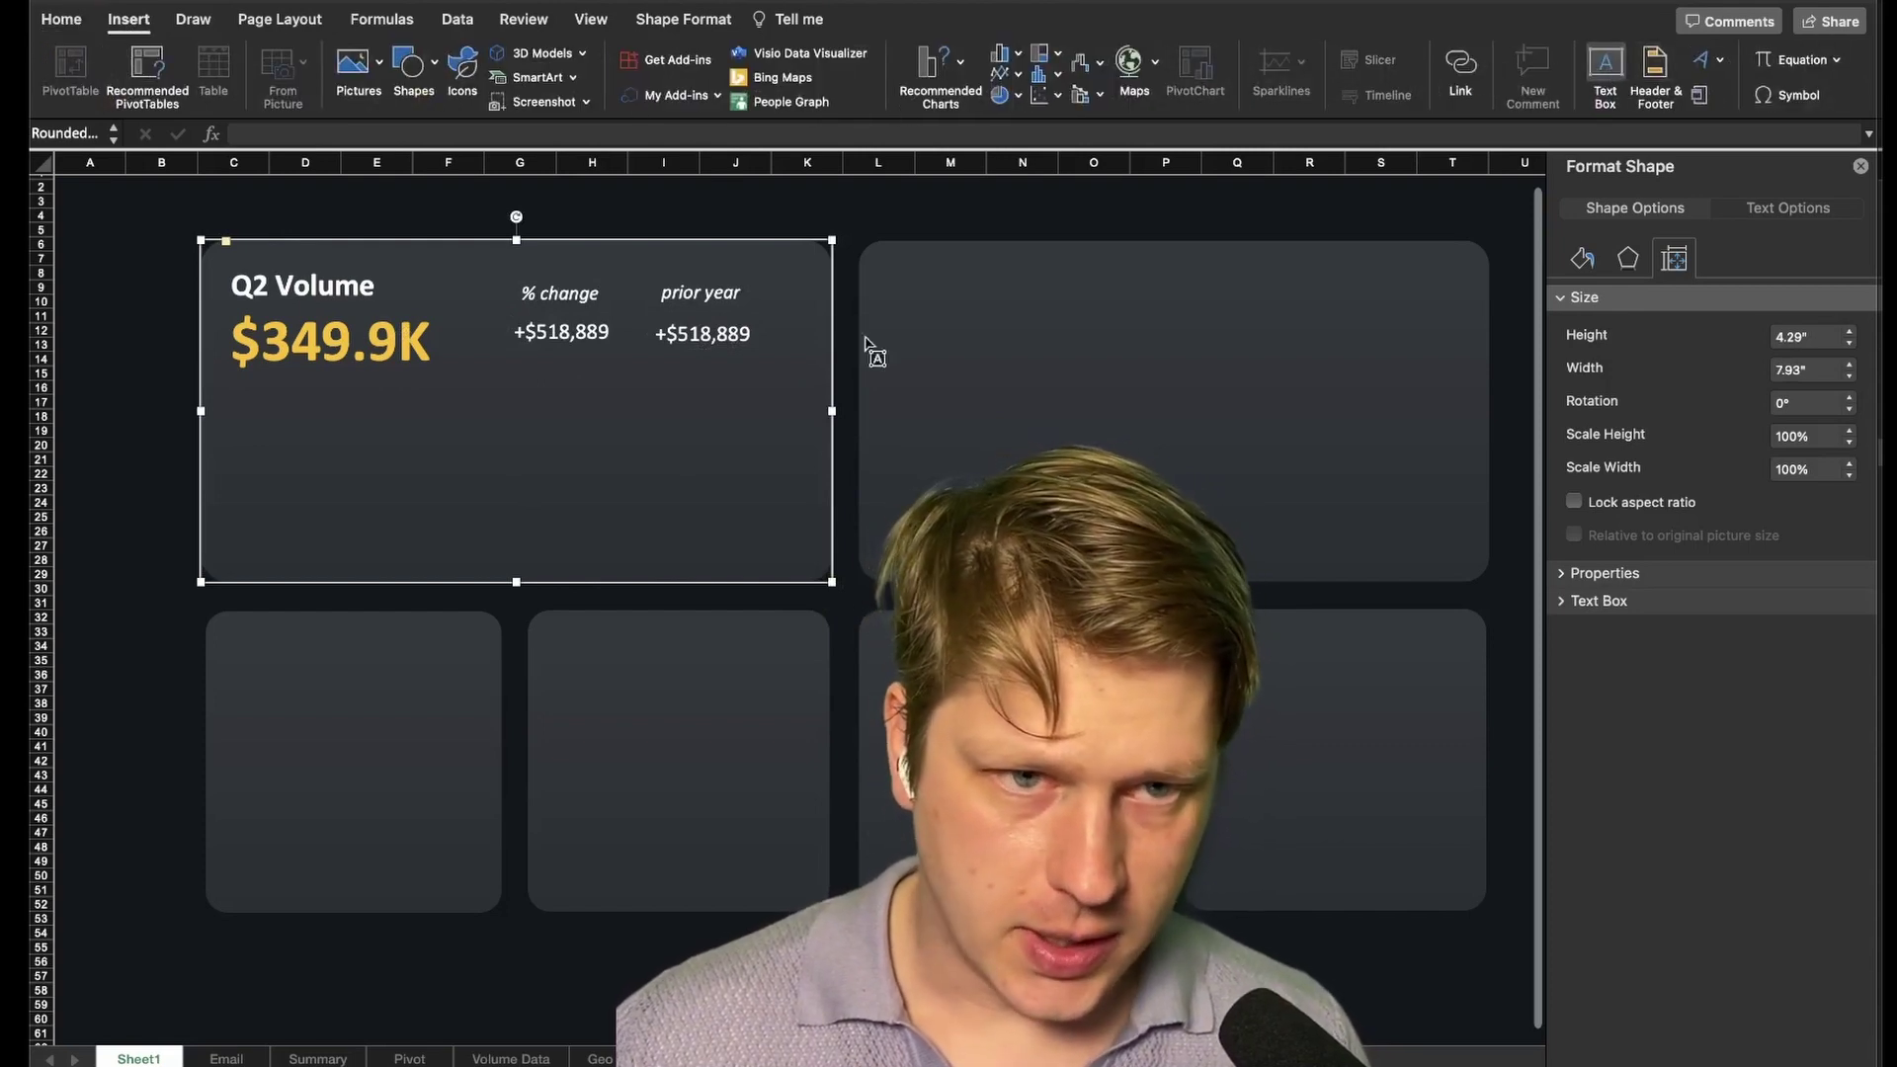
pyautogui.moveTo(432, 406); pyautogui.dragTo(605, 435)
pyautogui.click(1585, 259)
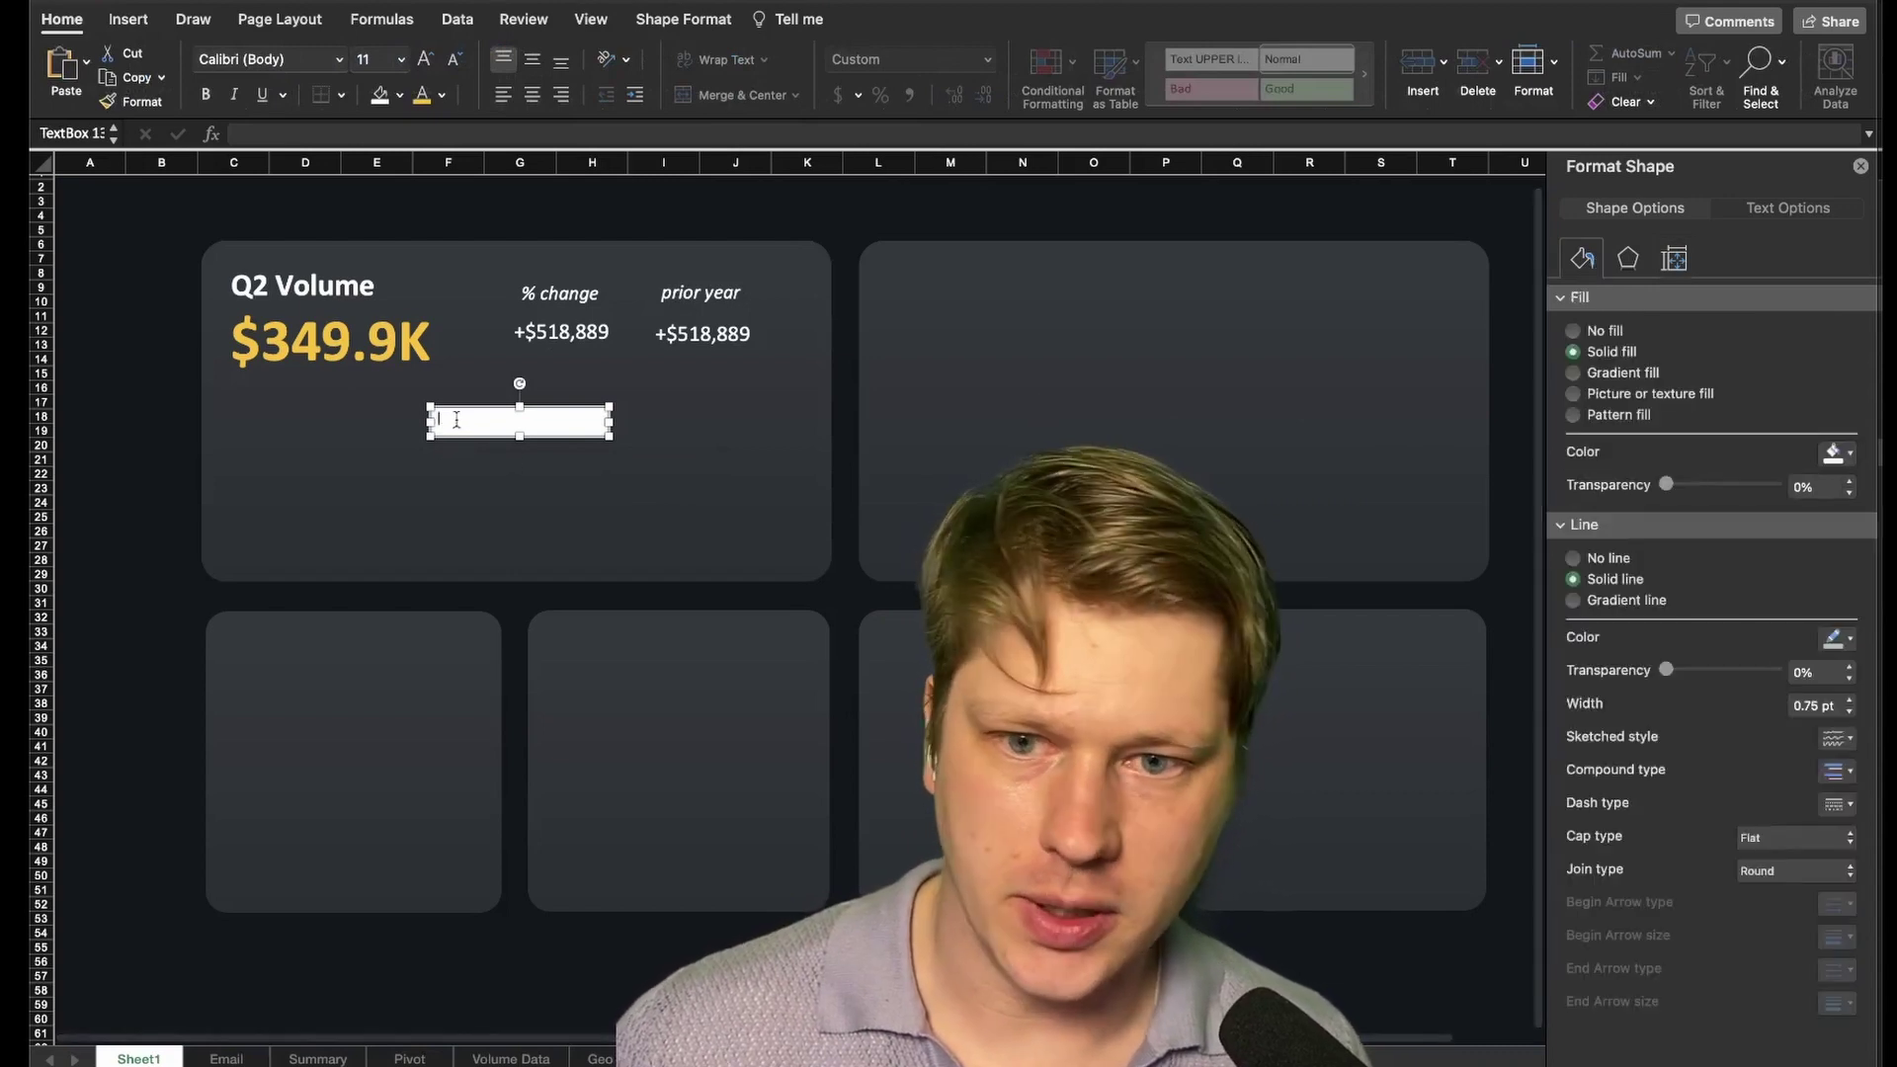
pyautogui.click(1603, 331)
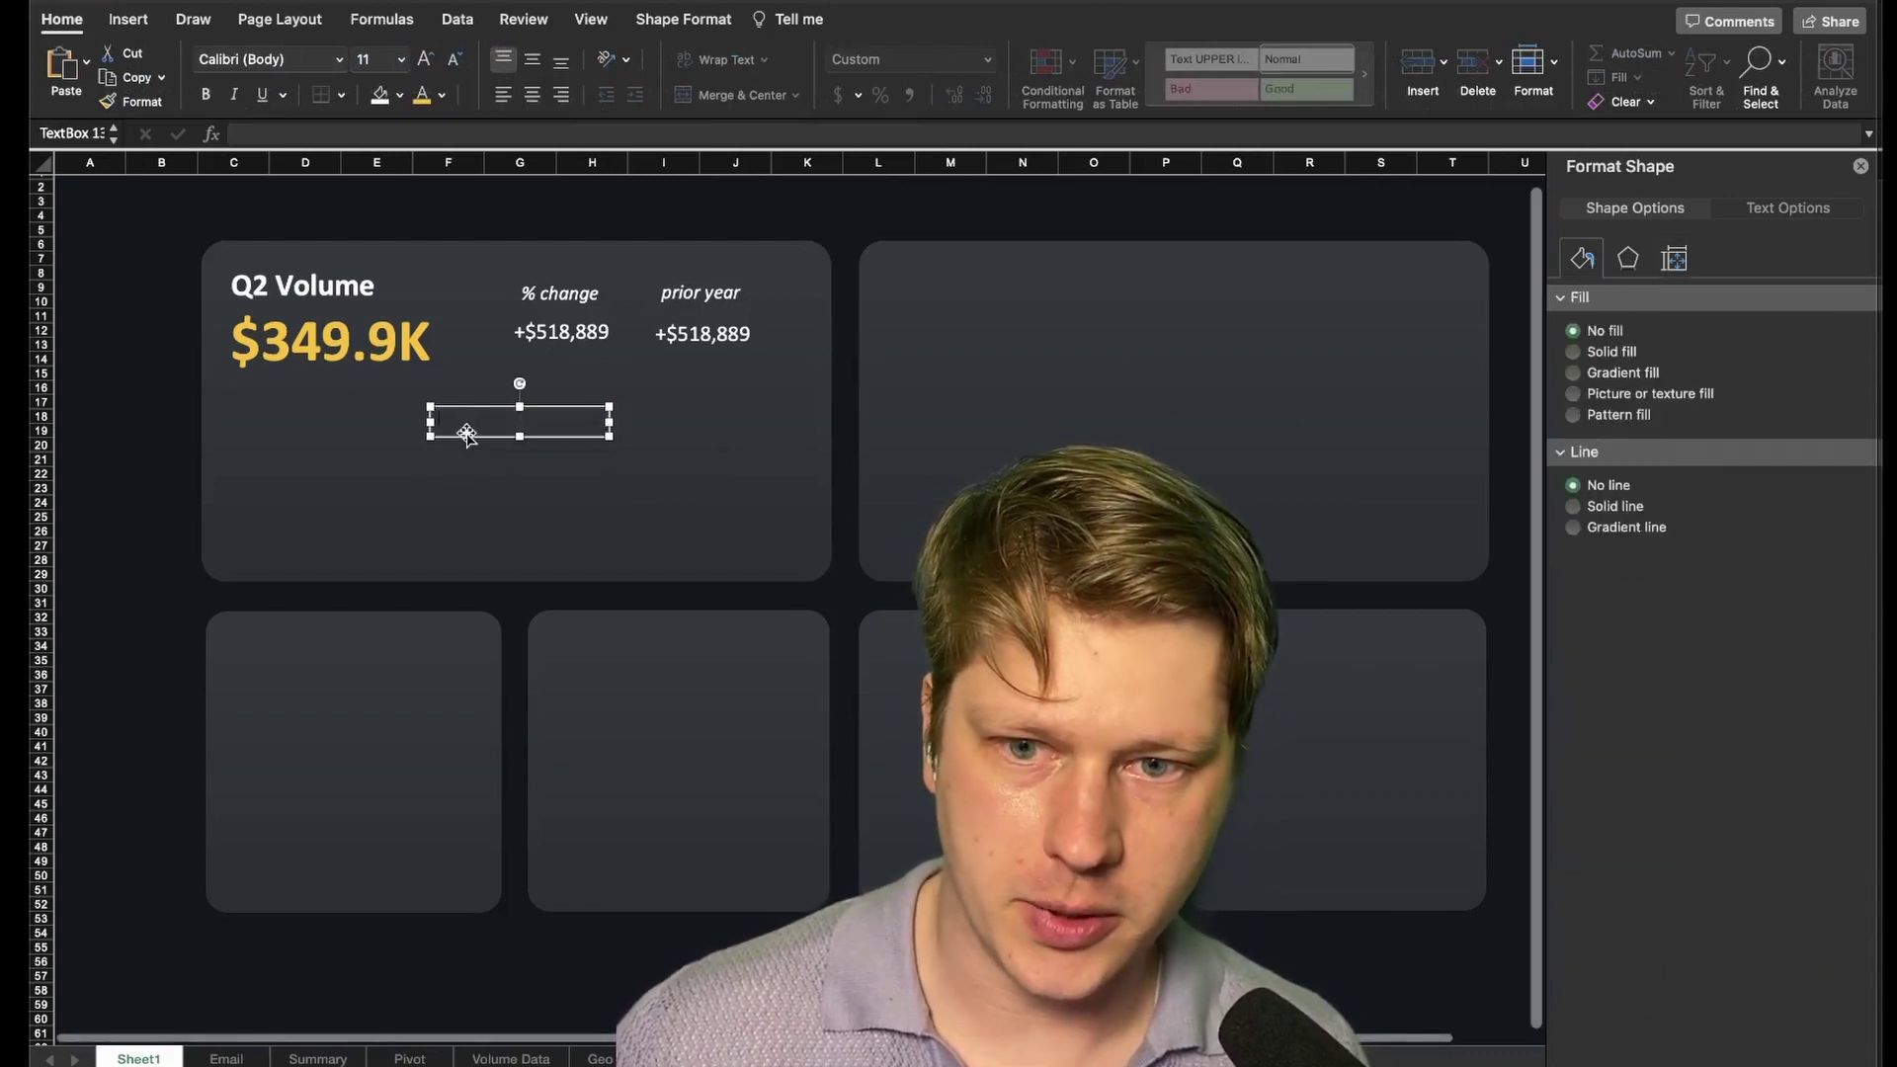
pyautogui.press('Escape')
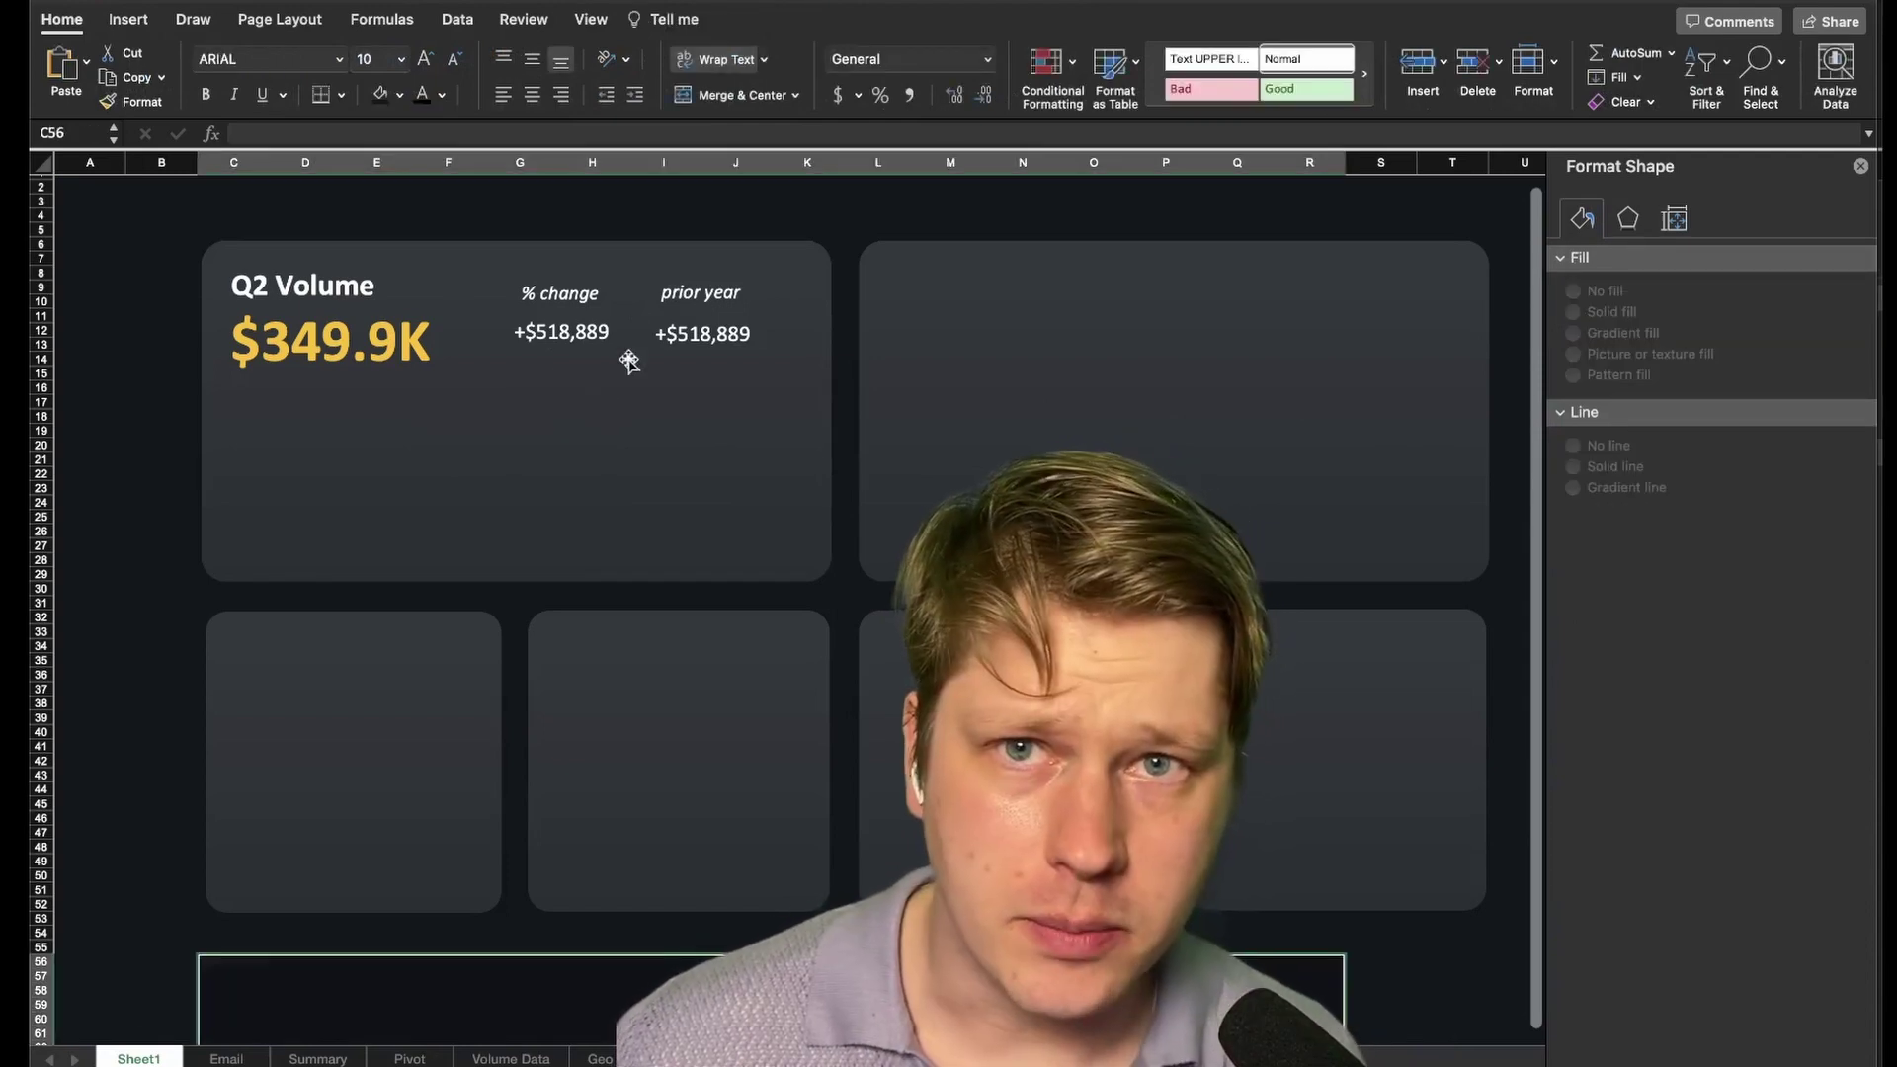
# Link the large figure of the Q2 Volume card to cell H27 of the Summary sheet
pyautogui.click(260, 359)
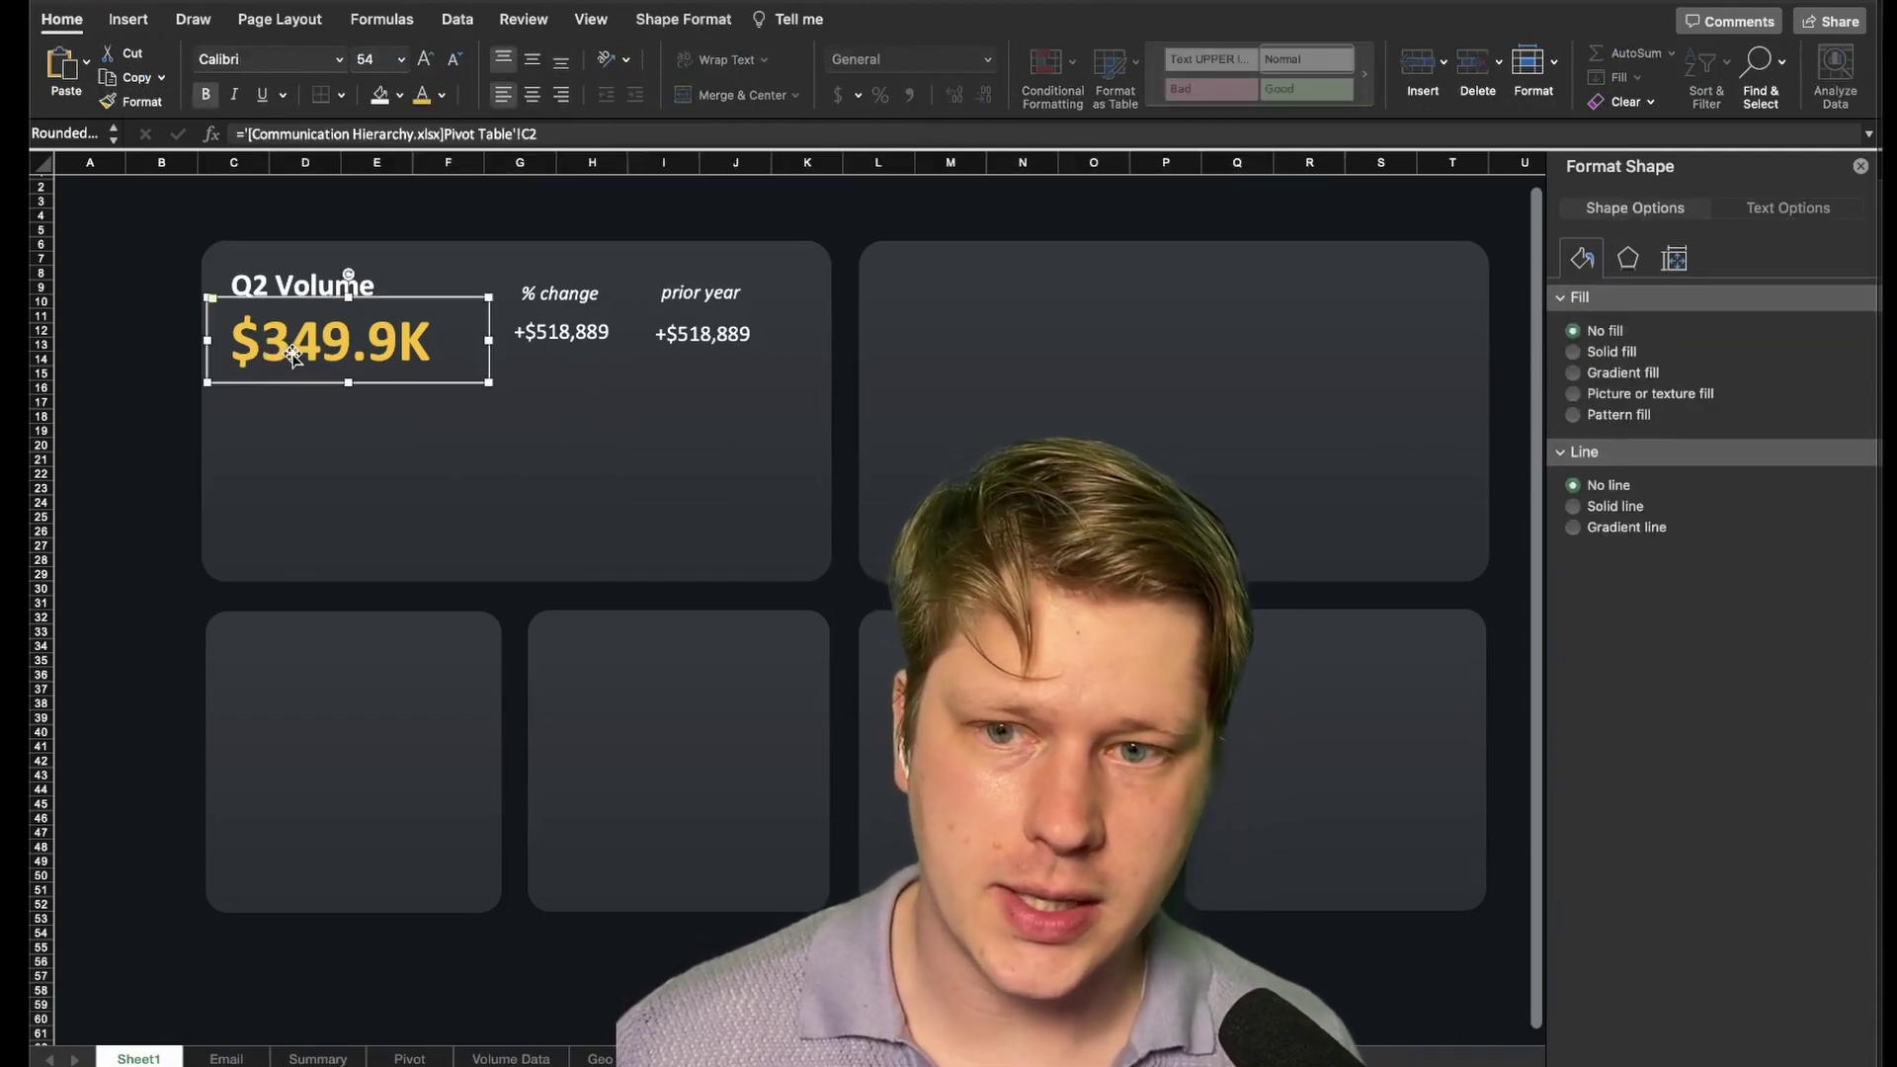
pyautogui.tripleClick(250, 138)
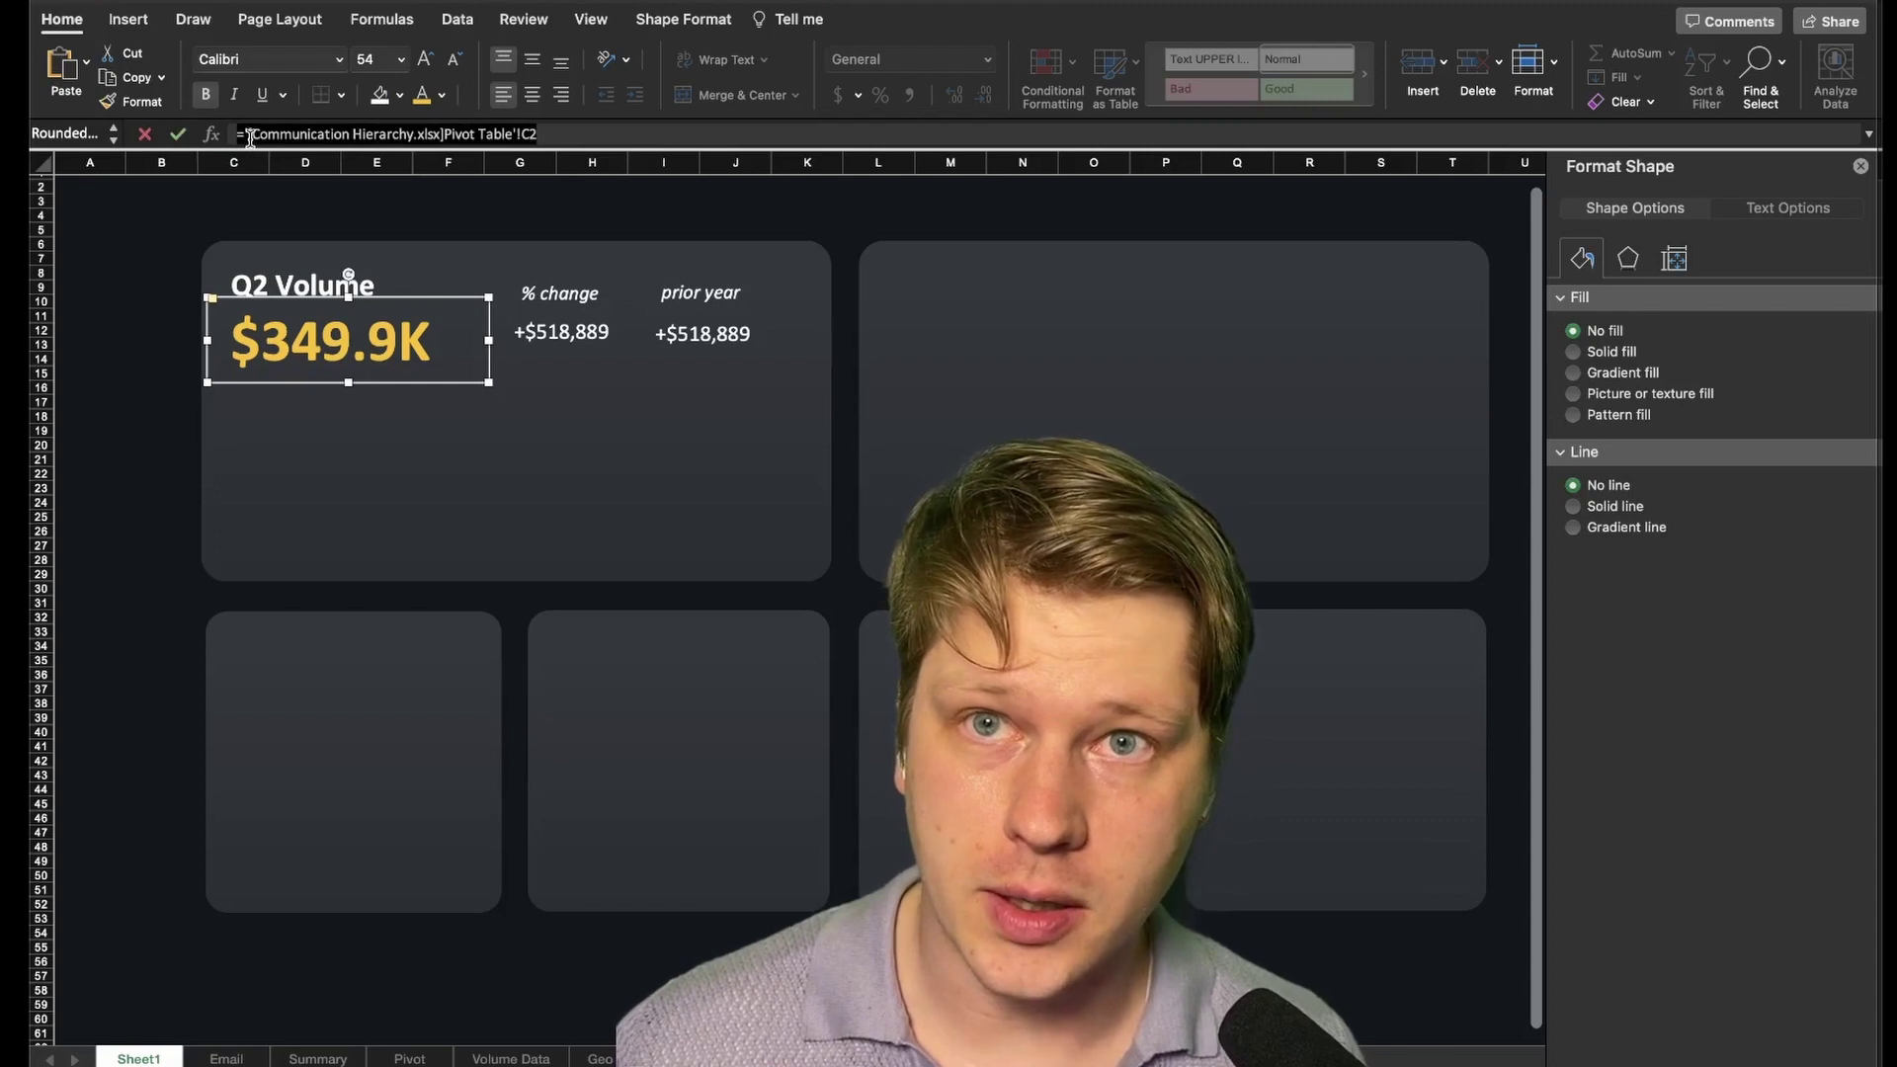
pyautogui.write('=')
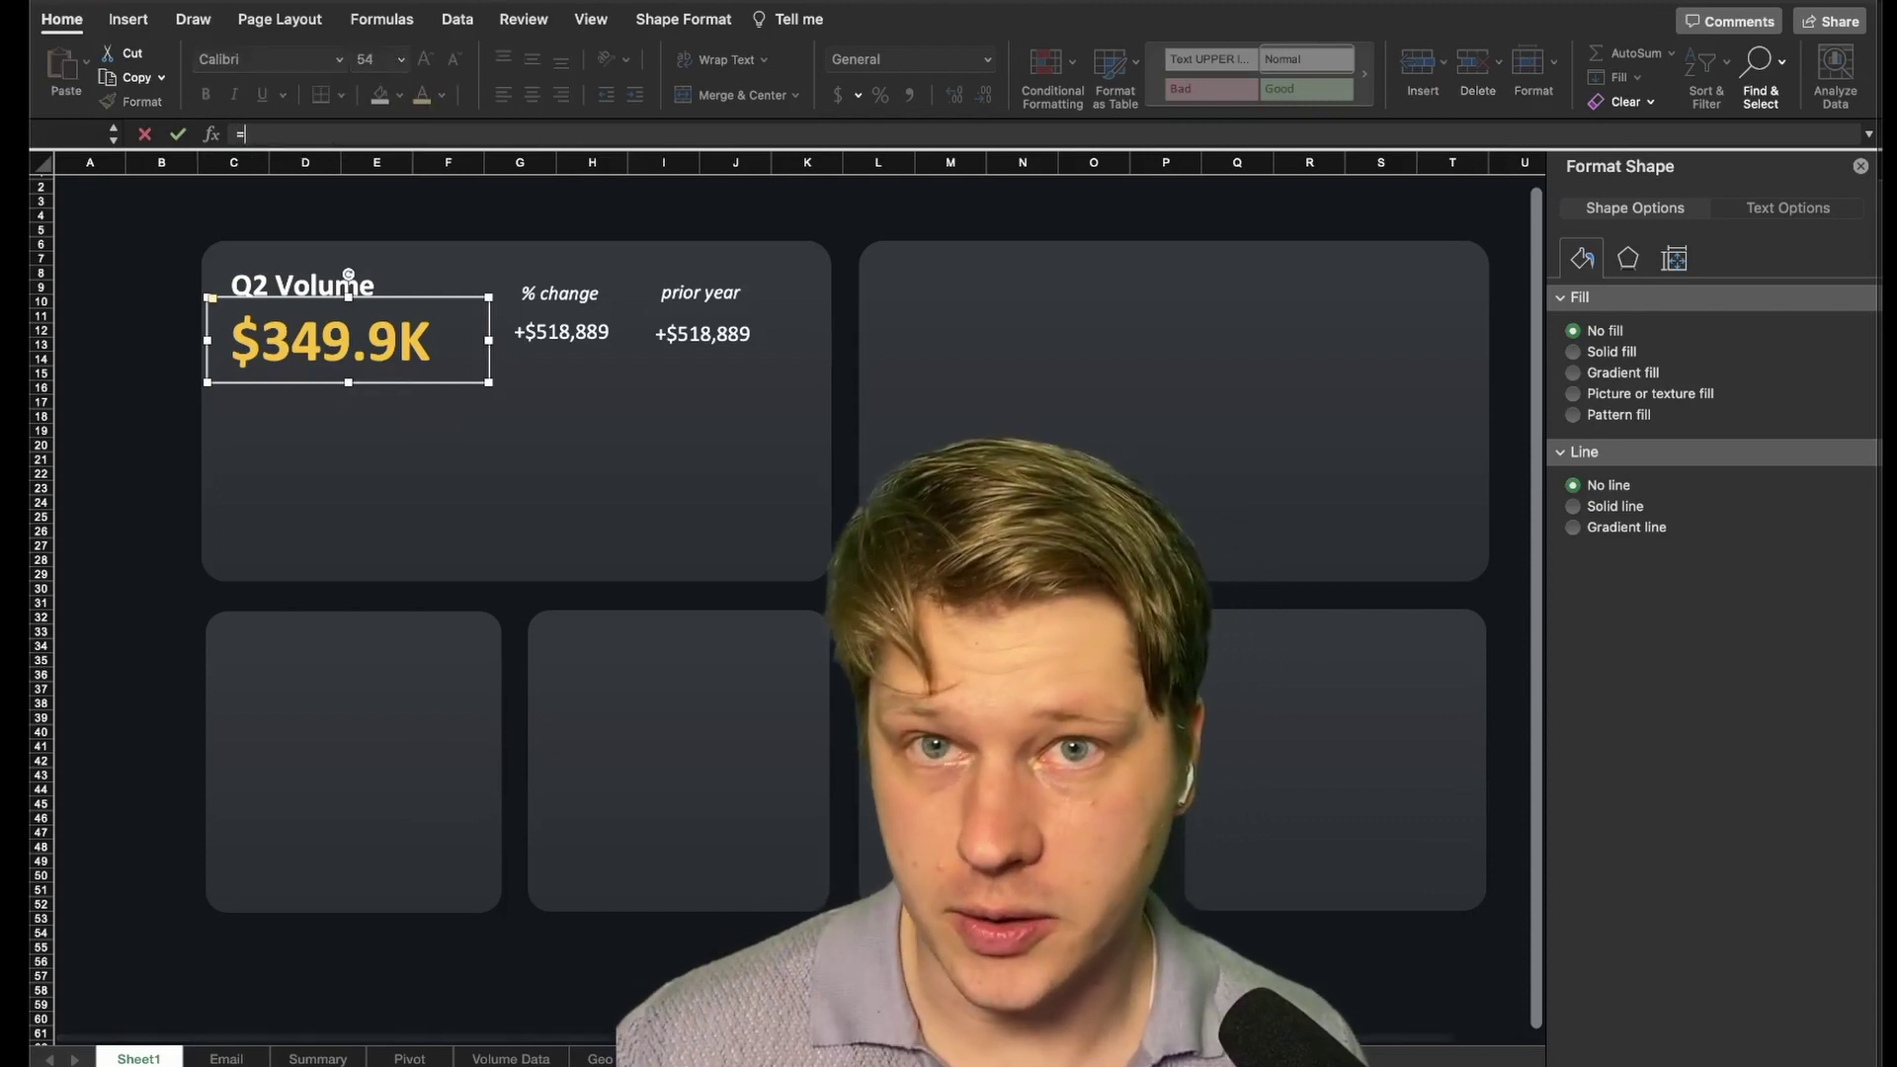
pyautogui.click(317, 1058)
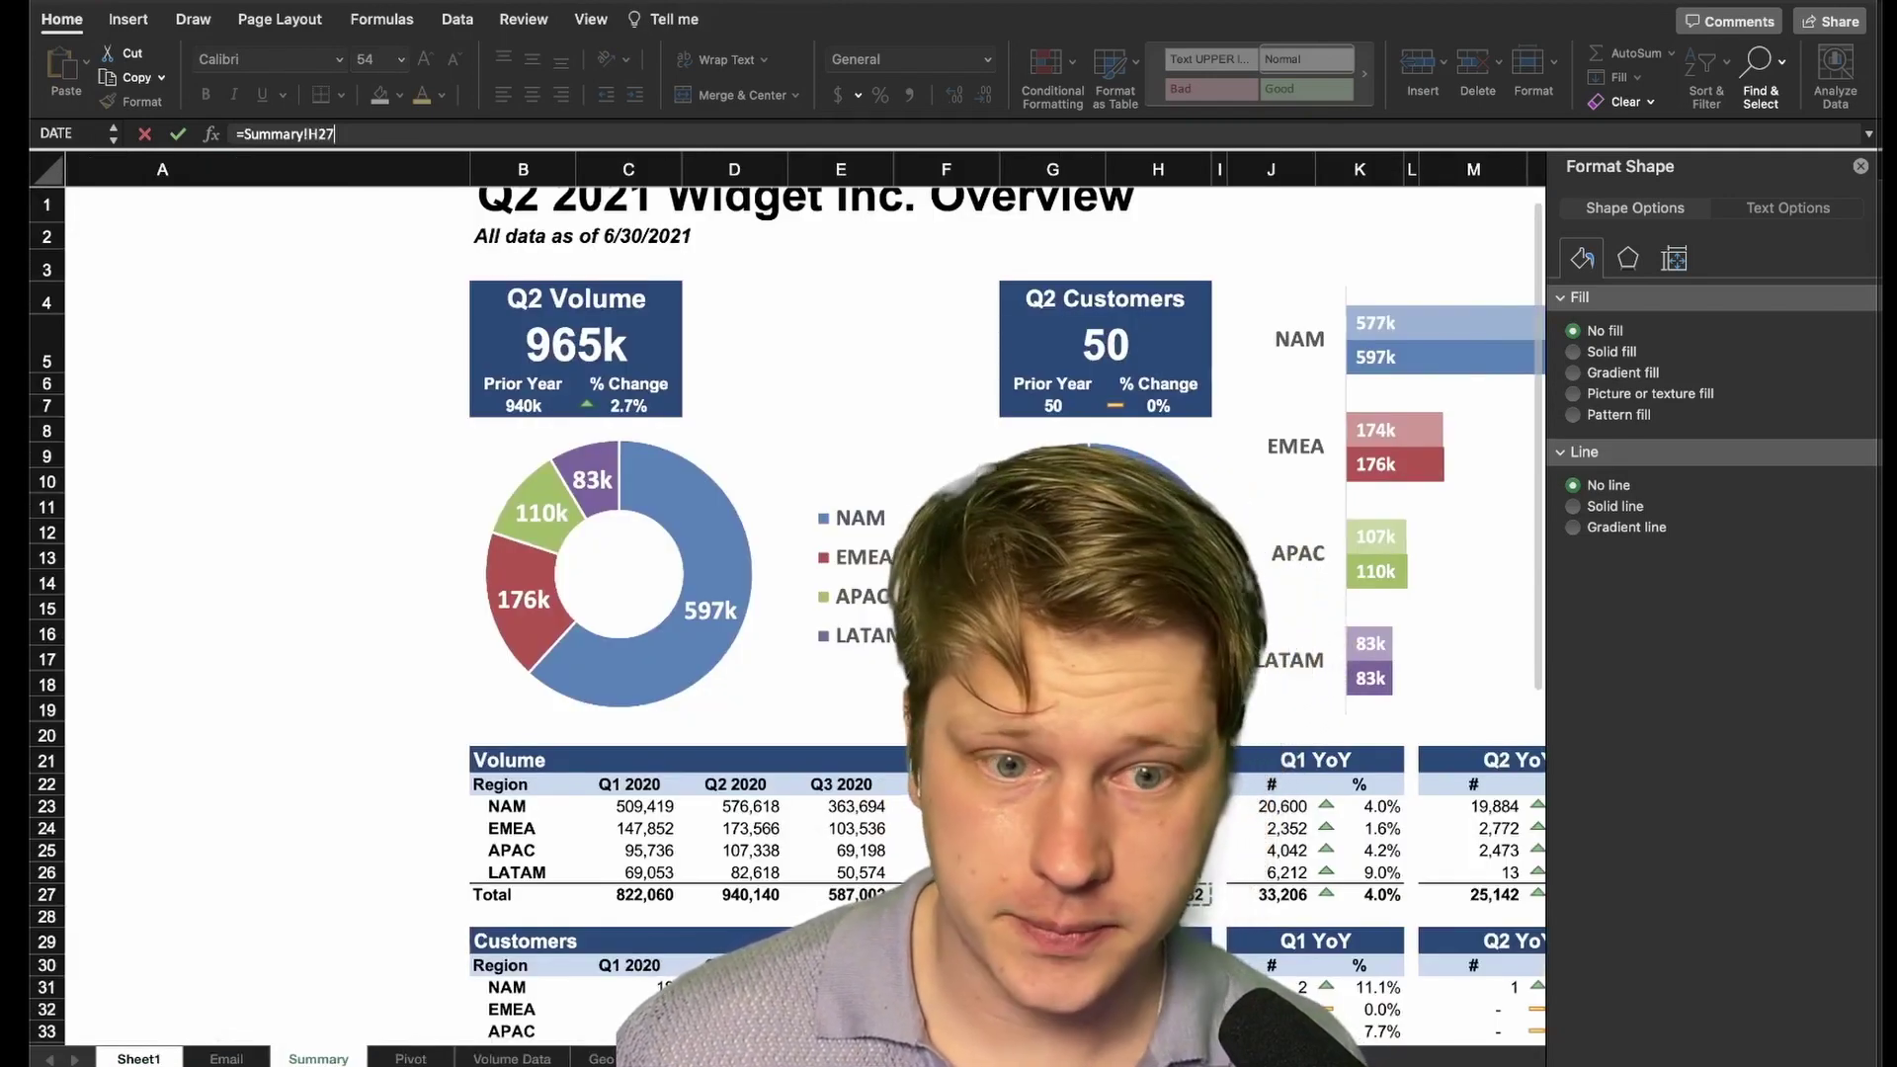
pyautogui.hscroll(-2, 850, 593)
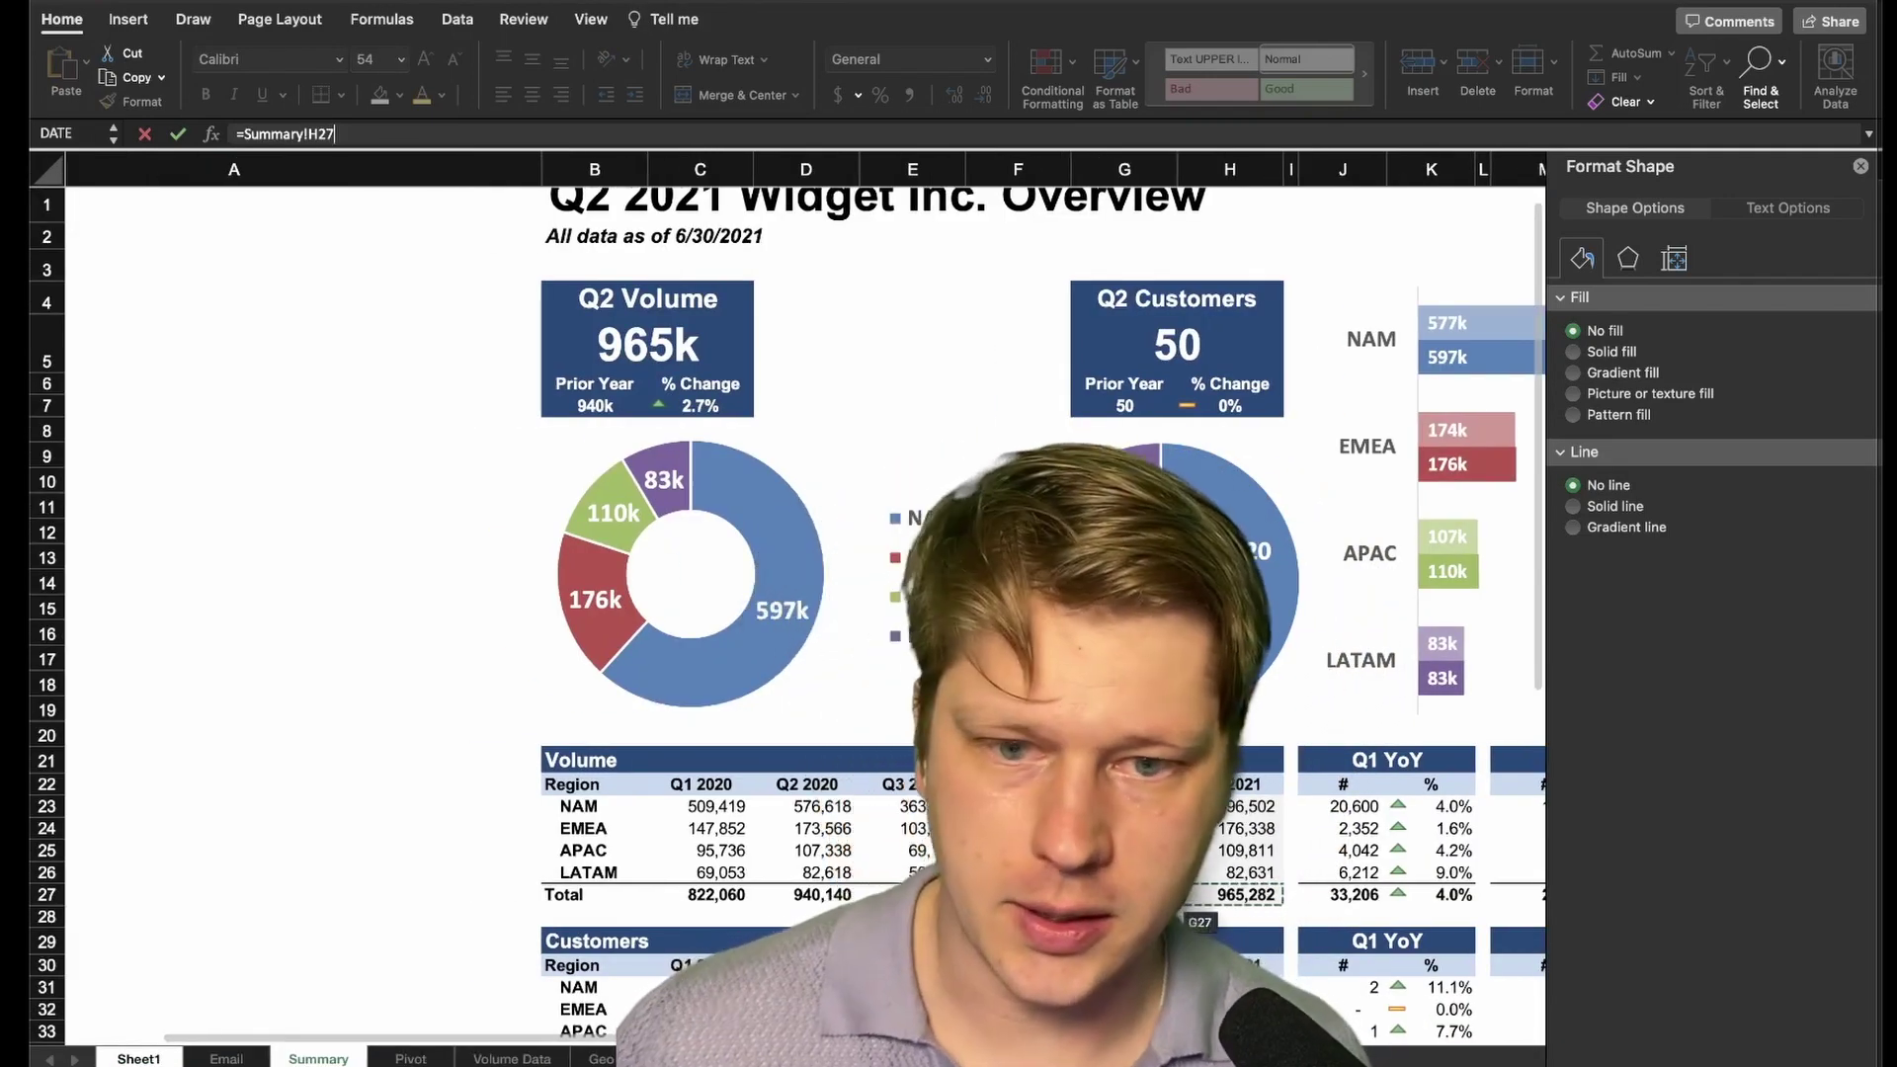
pyautogui.press('Return')
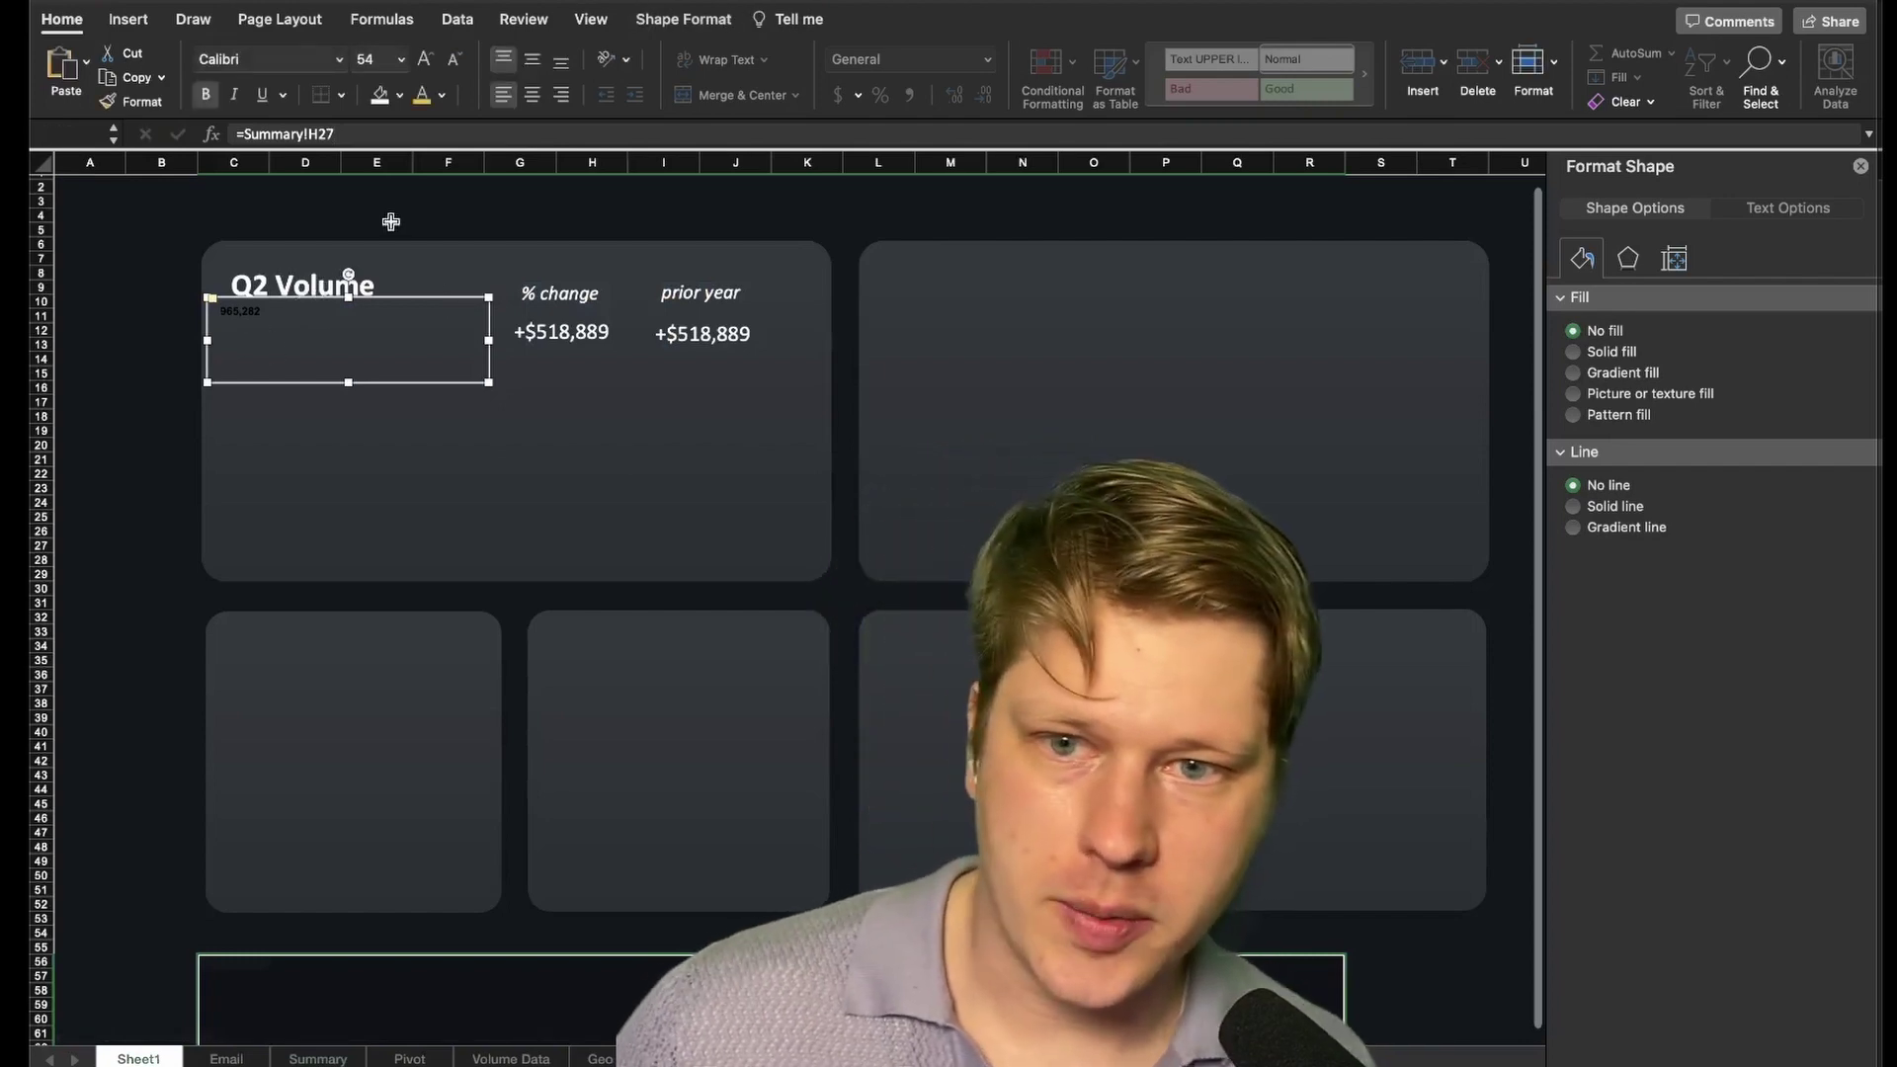
# Color the linked Q2 Volume figure yellow and enlarge its font to headline size
pyautogui.click(424, 61)
pyautogui.click(425, 61)
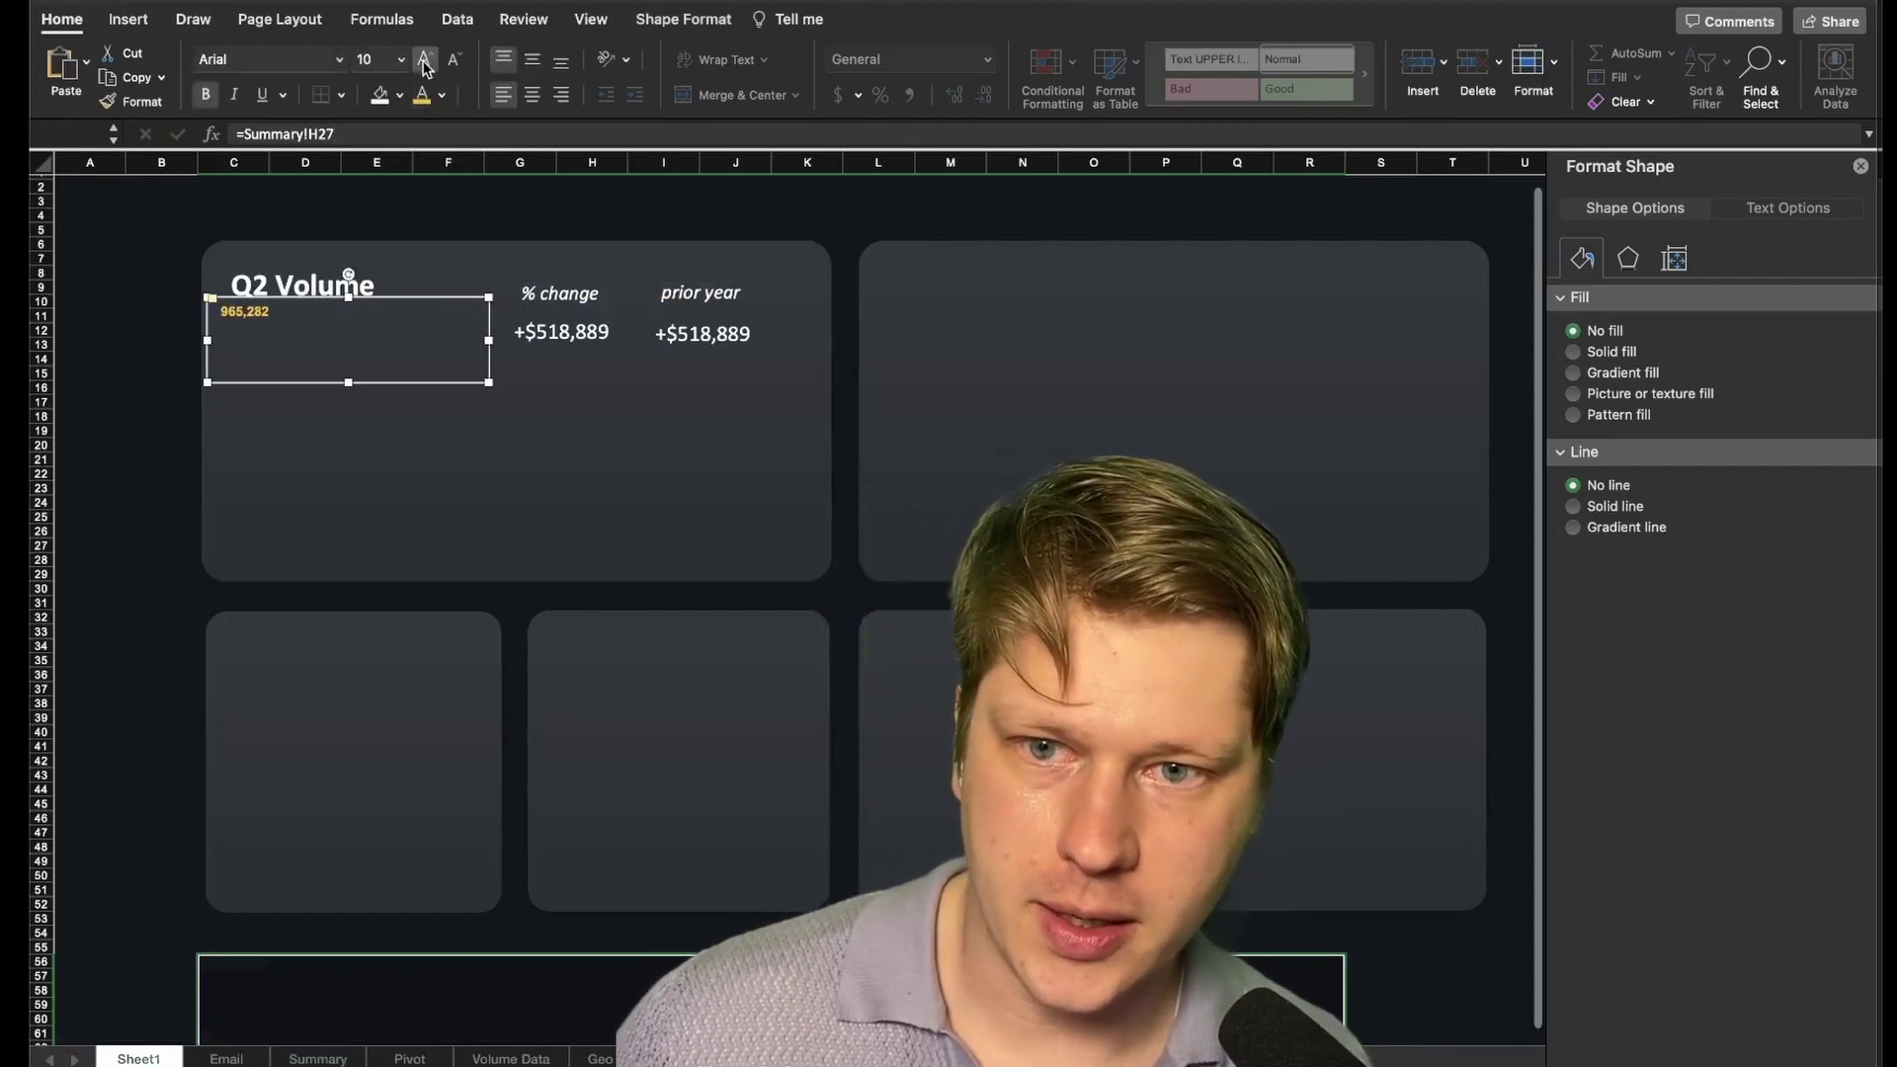
pyautogui.click(425, 61)
pyautogui.click(425, 62)
pyautogui.click(425, 61)
# Link the prior year figure of the Q2 Volume card to cell D27 of the Summary sheet
pyautogui.click(648, 325)
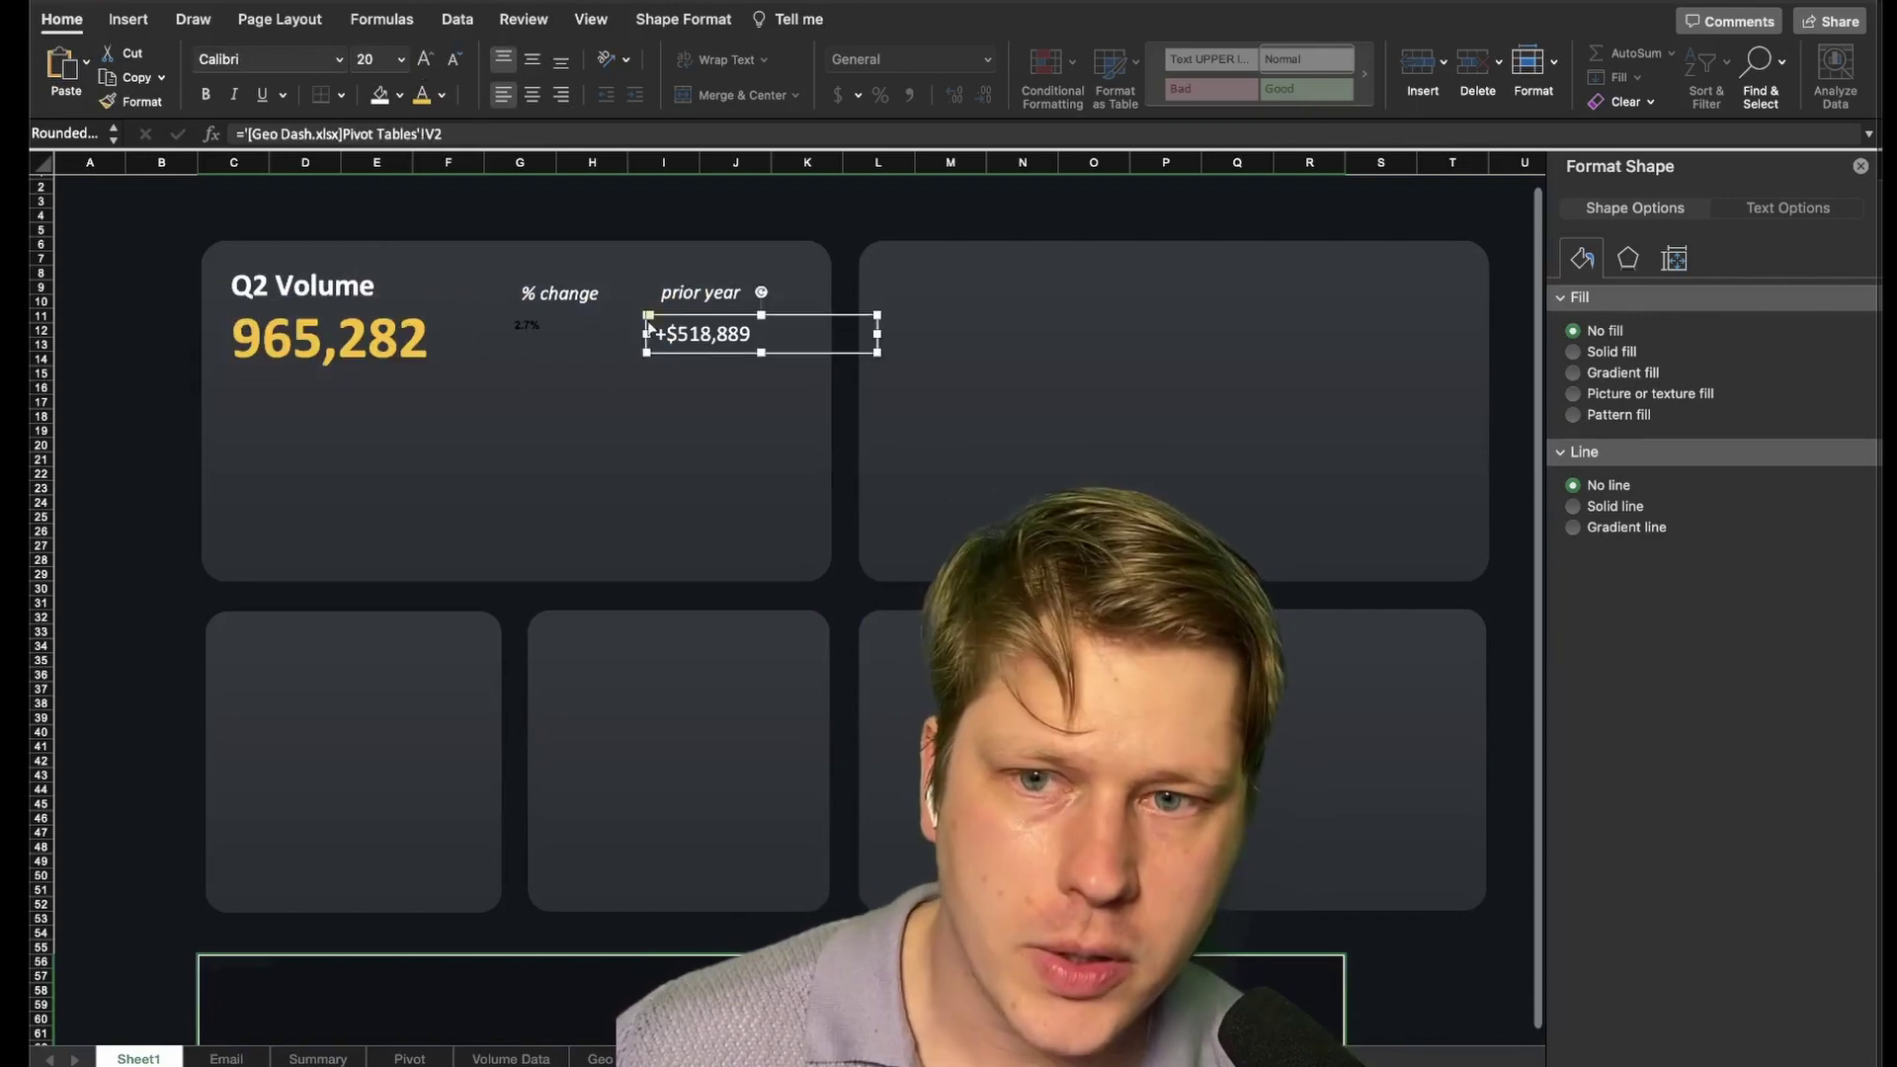
pyautogui.moveTo(444, 134); pyautogui.dragTo(235, 141)
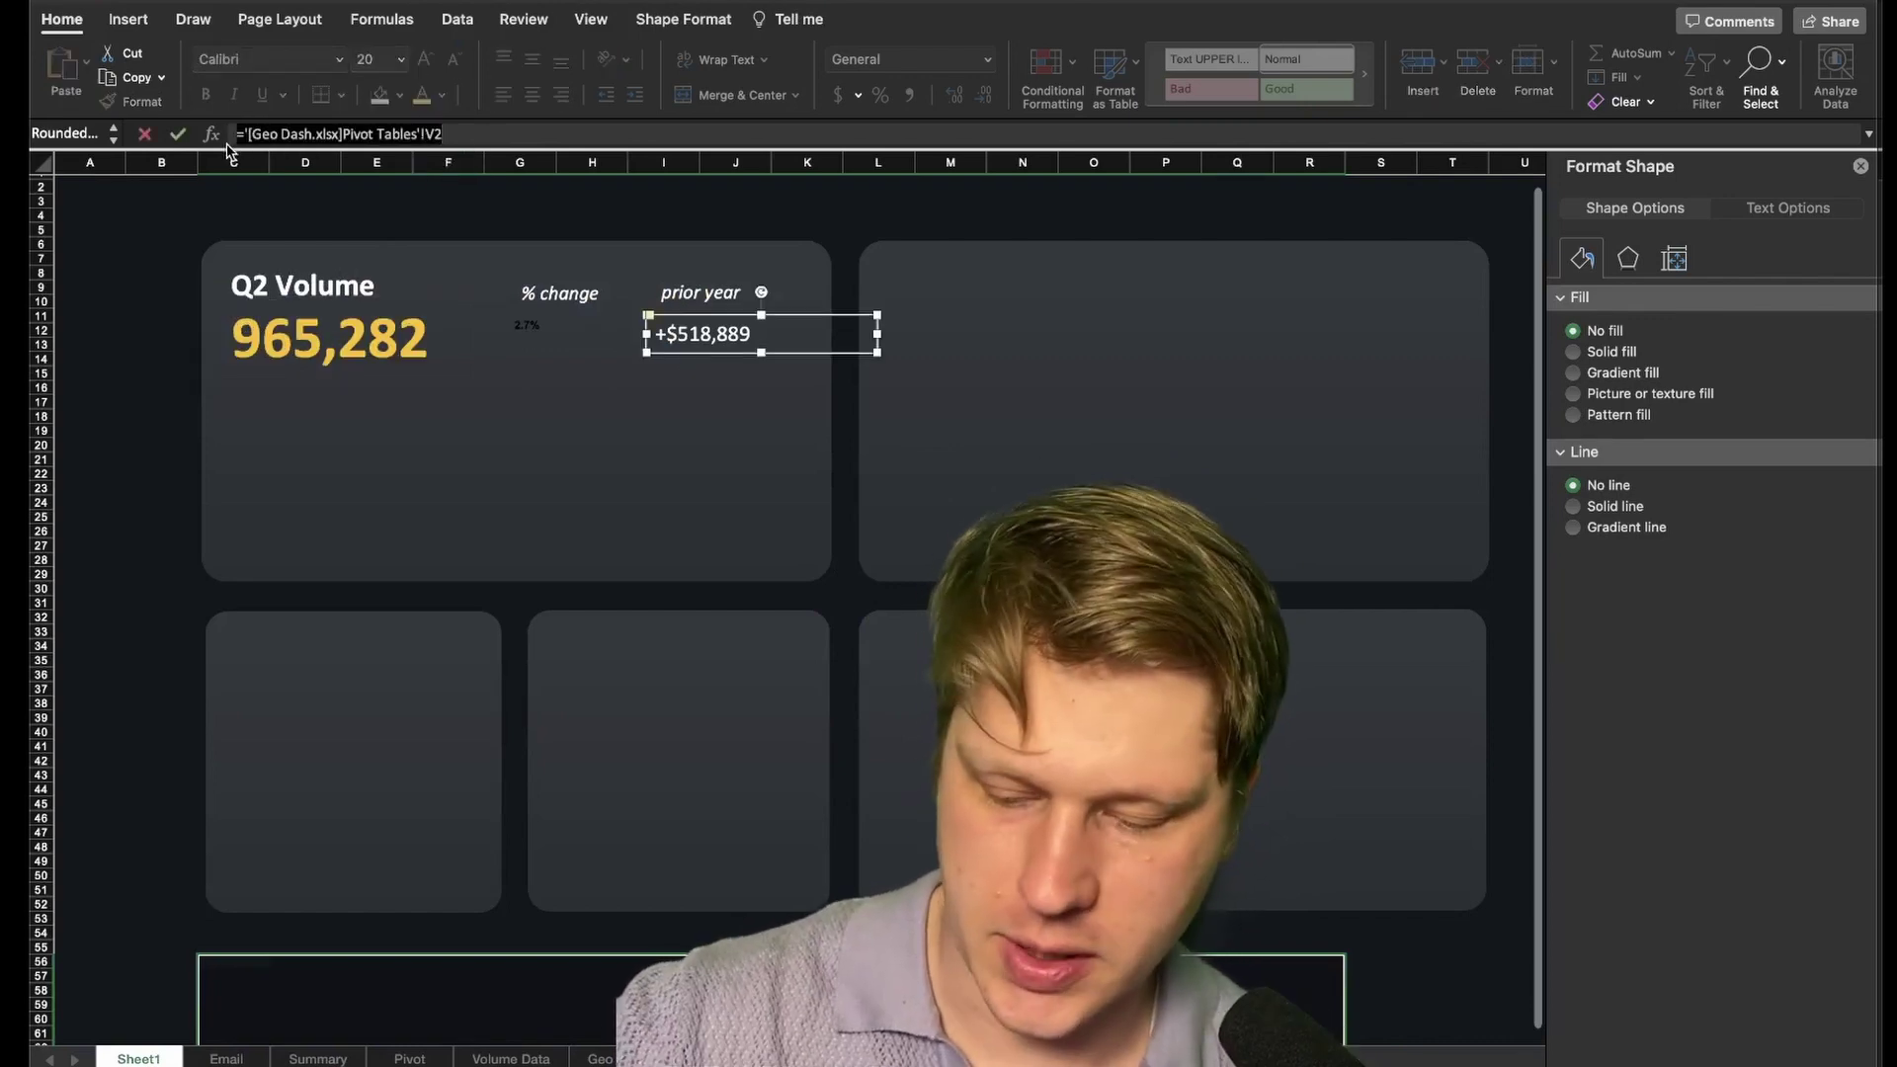
pyautogui.write('=')
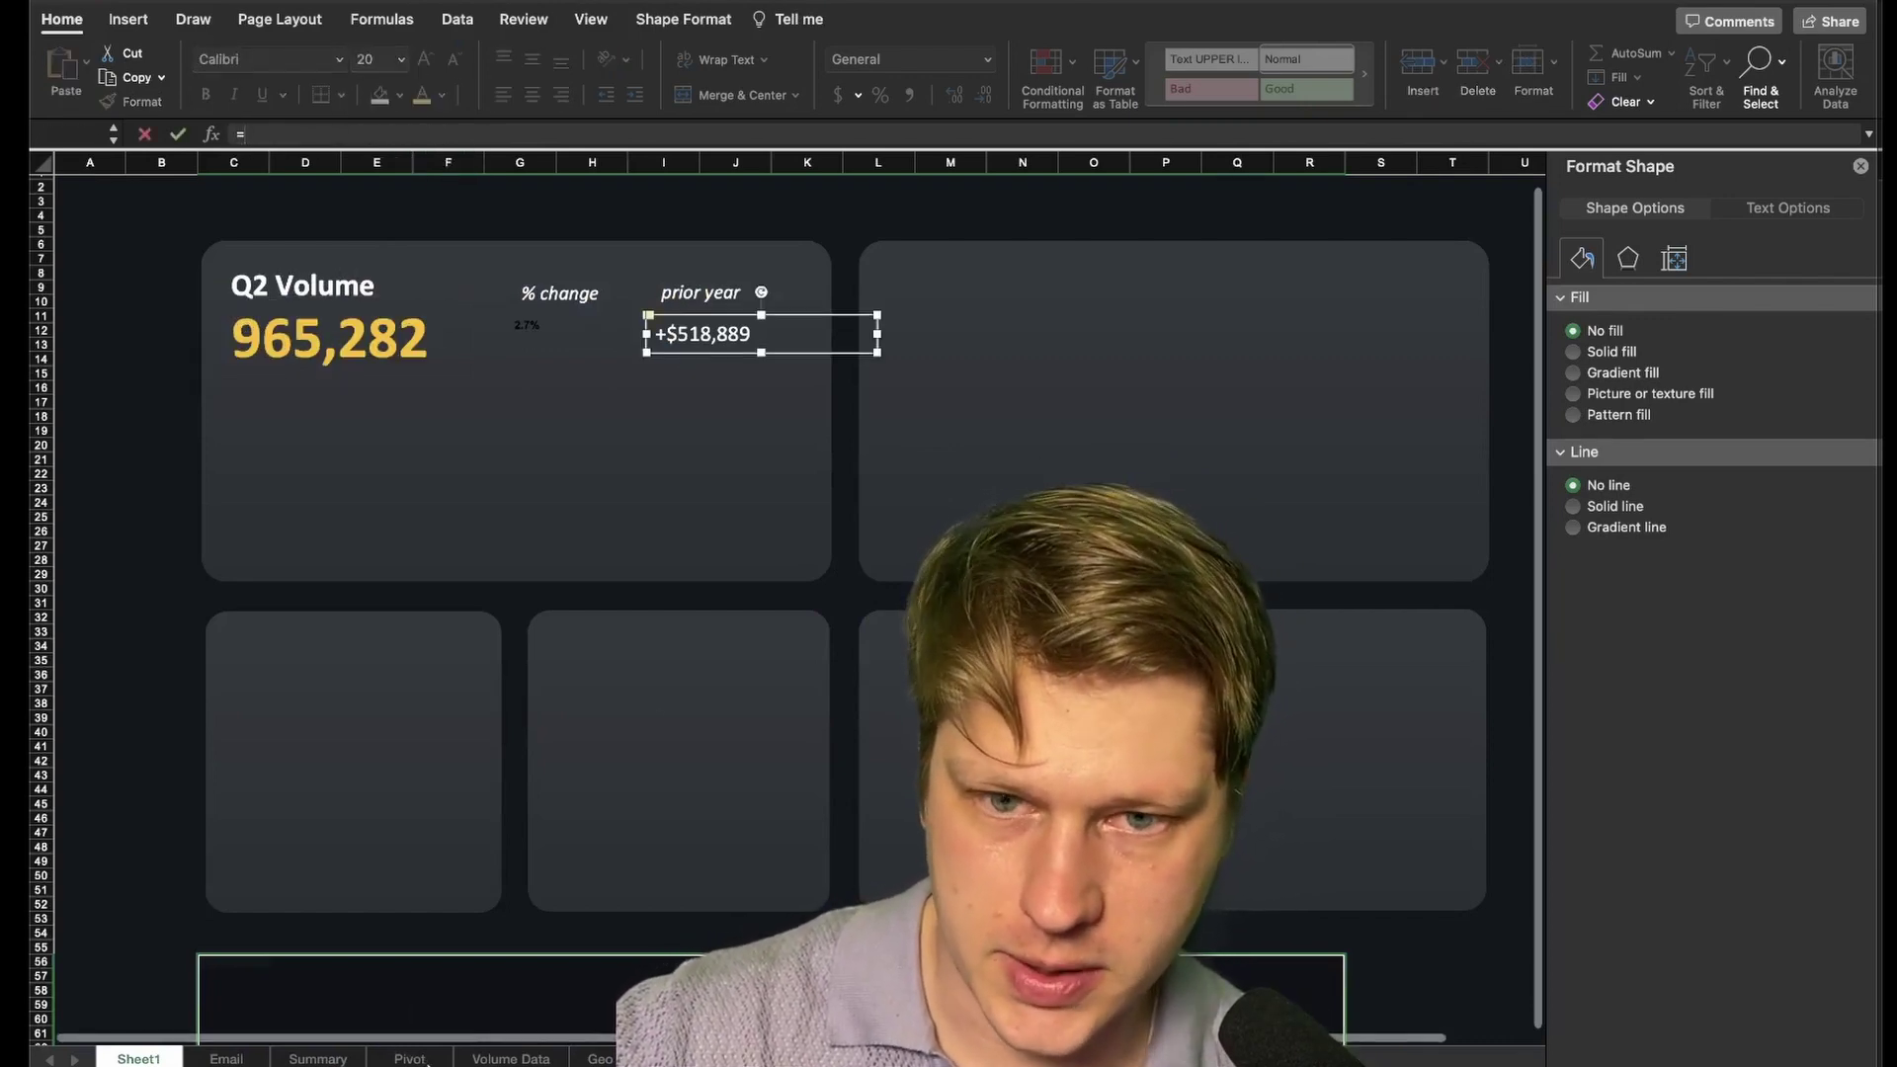
pyautogui.click(317, 1058)
pyautogui.click(348, 918)
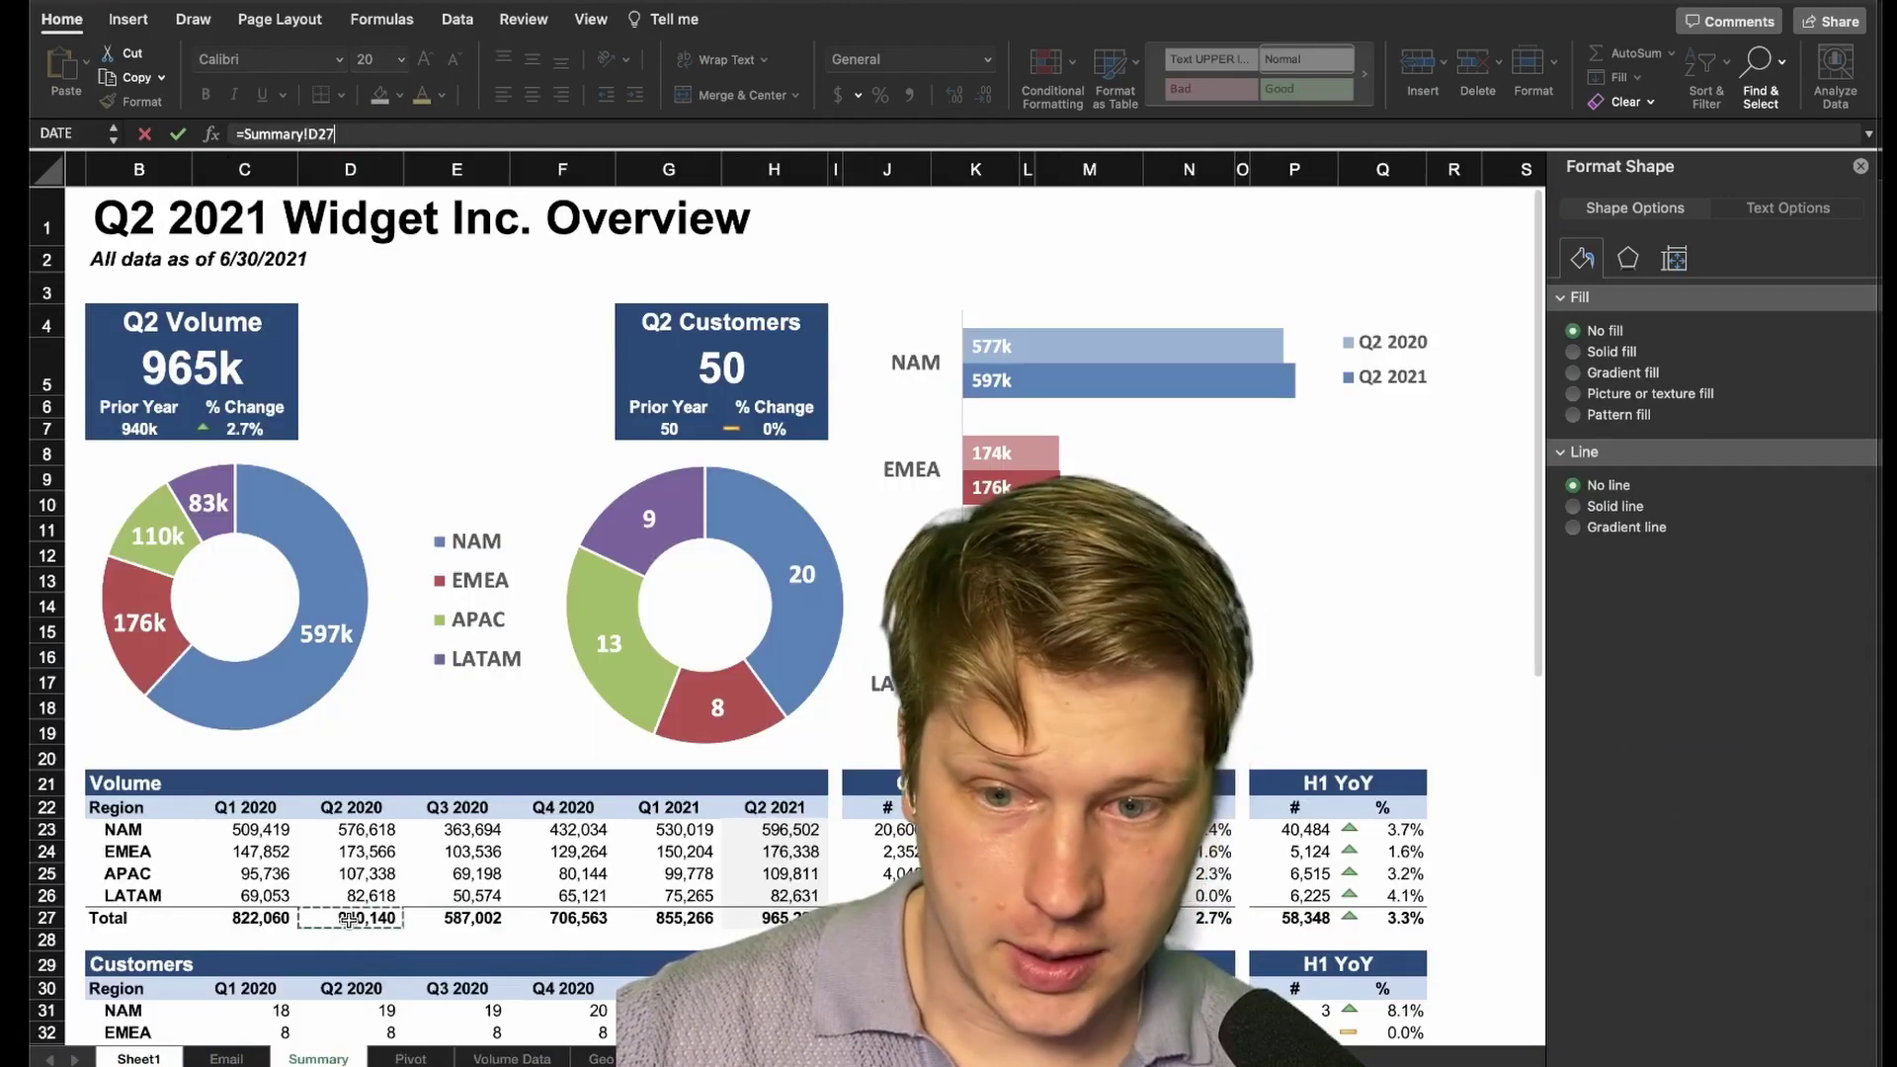
pyautogui.press('Return')
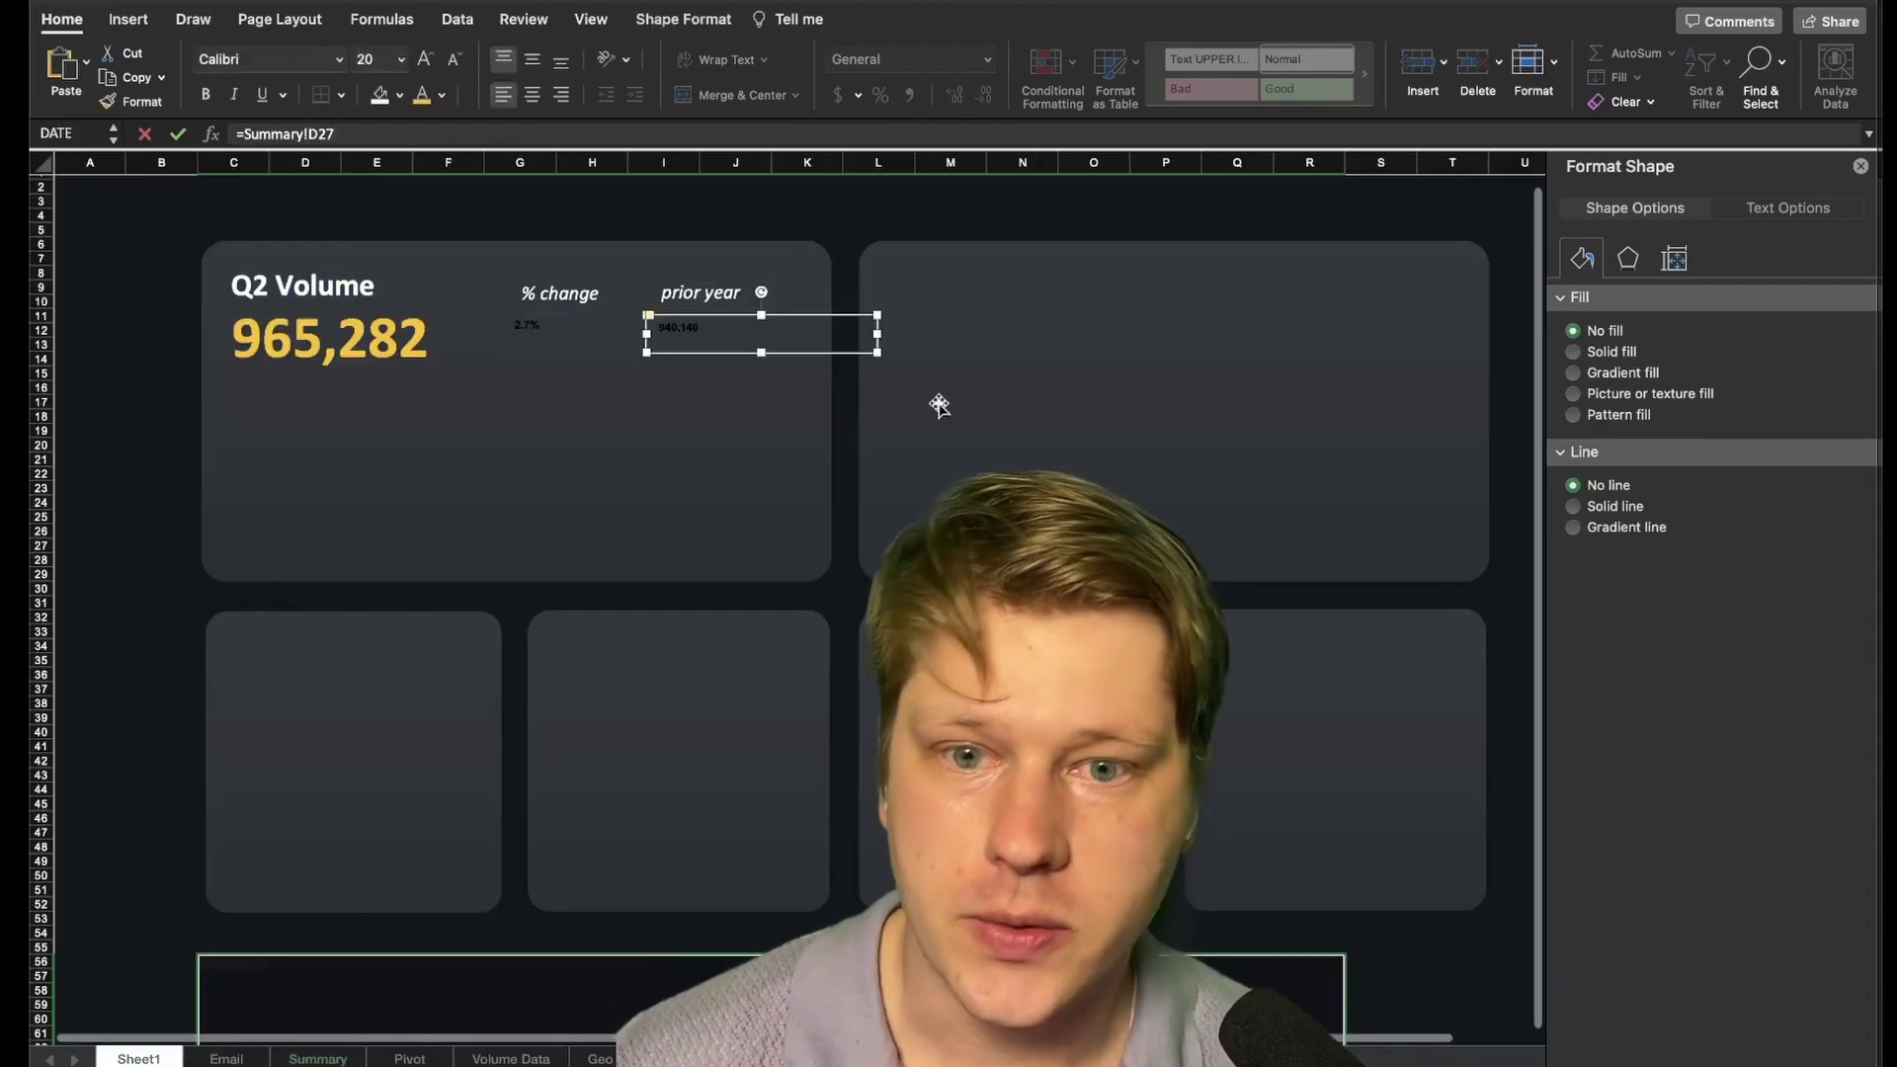
# Restyle the prior year and % change figures in larger bold white text and add a translucent gradient panel across the Q2 Volume card's lower part
pyautogui.click(526, 328)
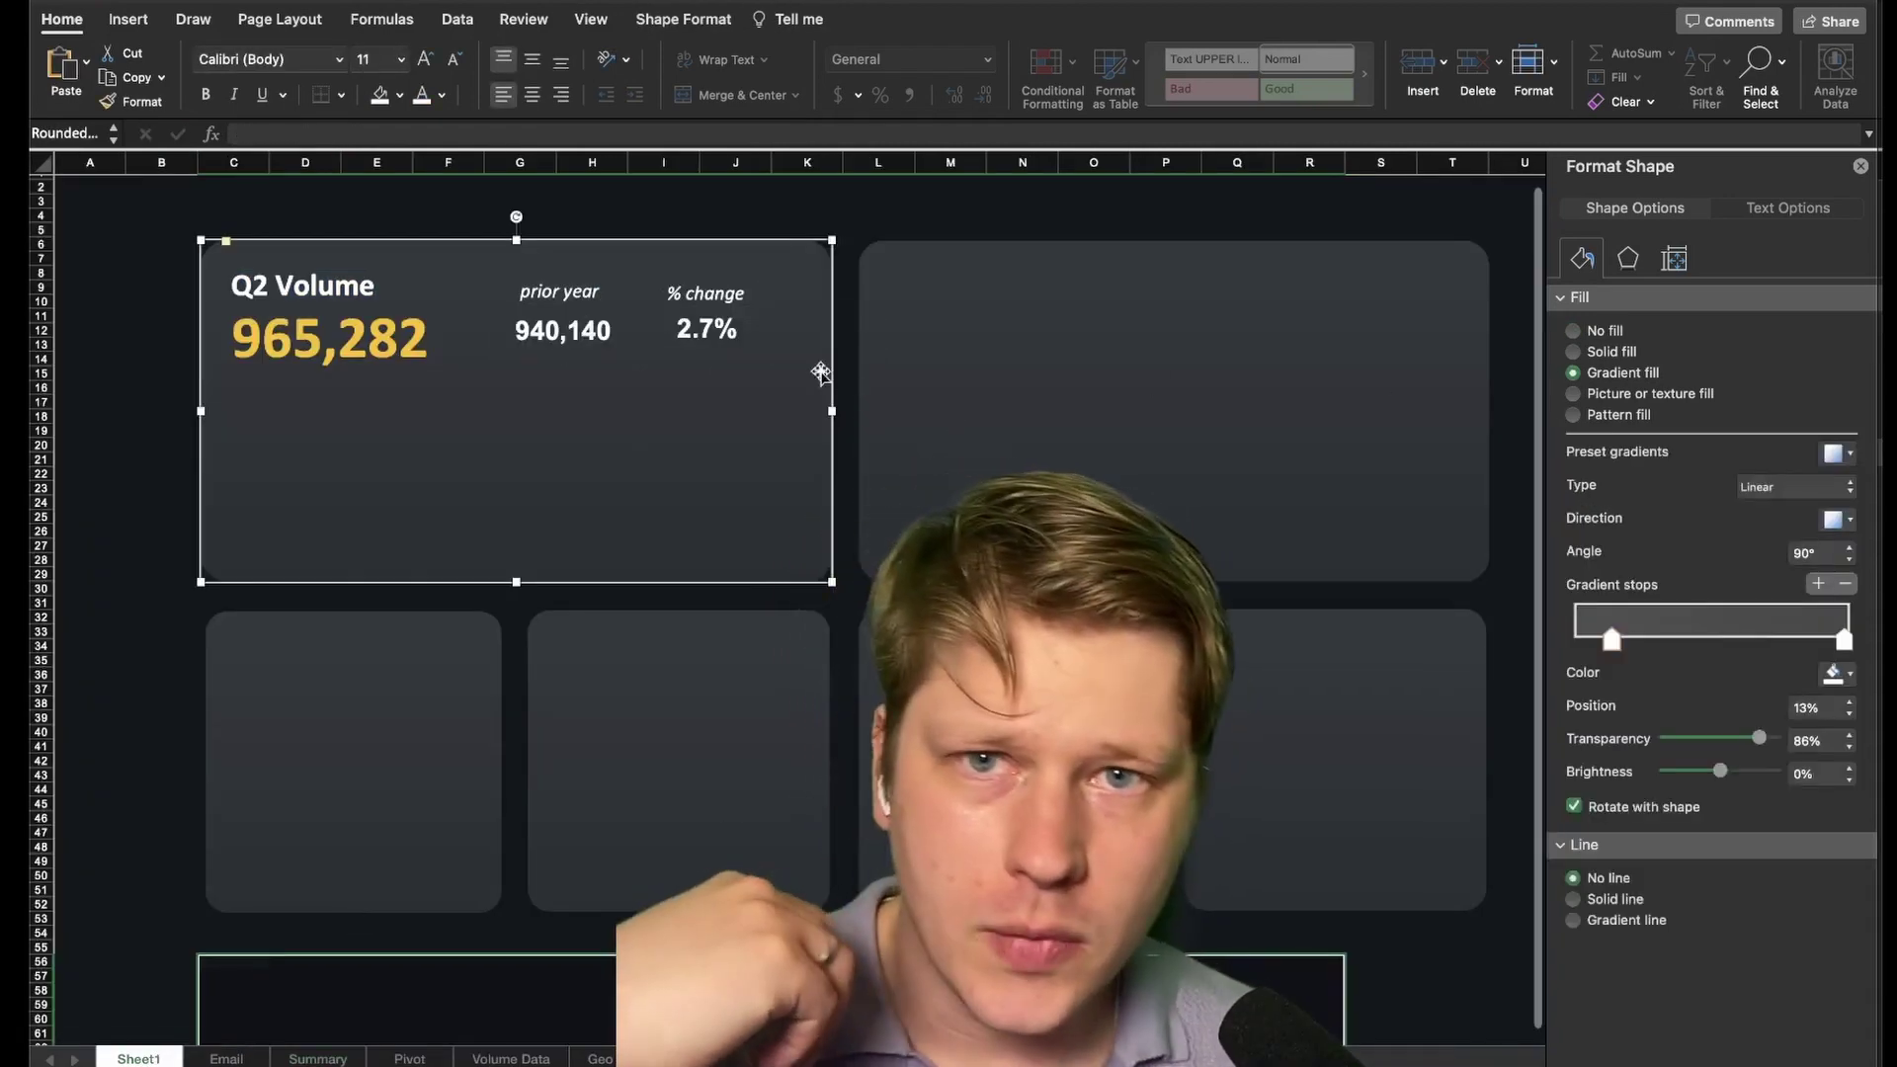
pyautogui.click(308, 341)
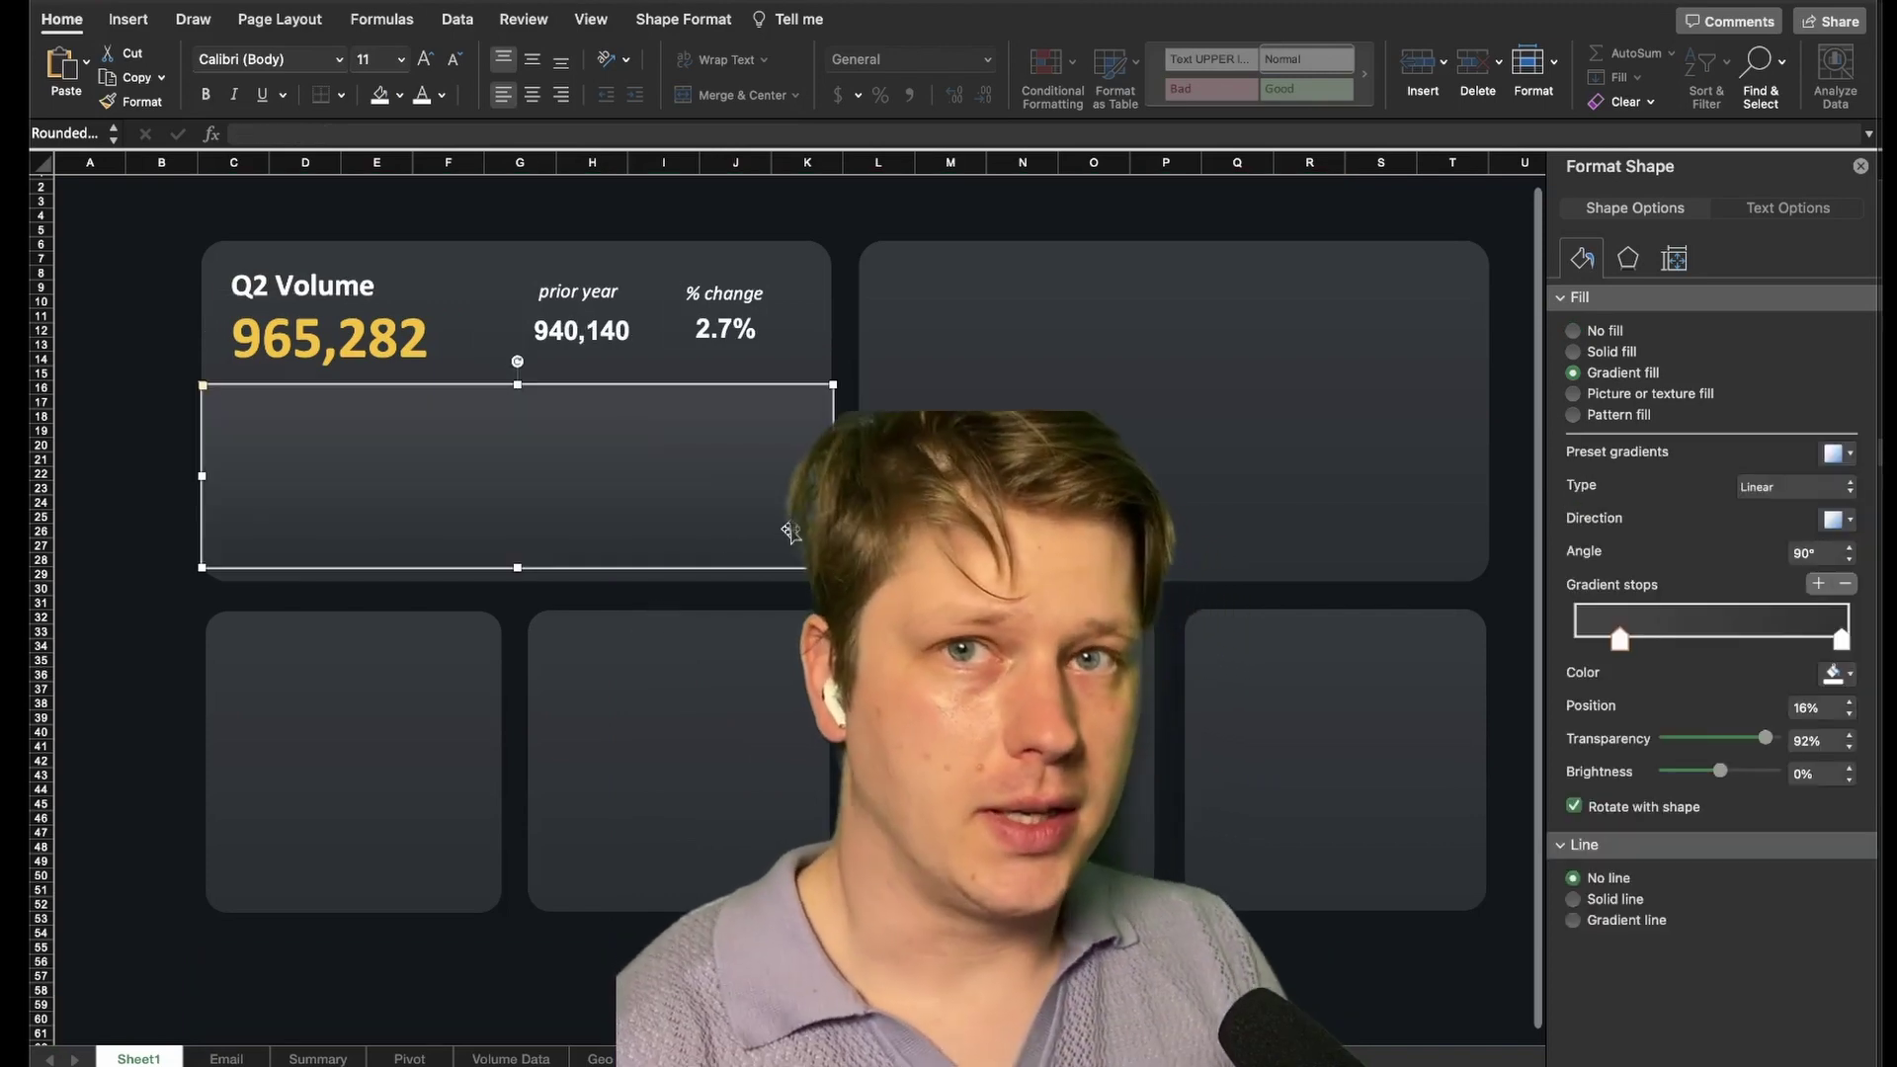
pyautogui.click(748, 626)
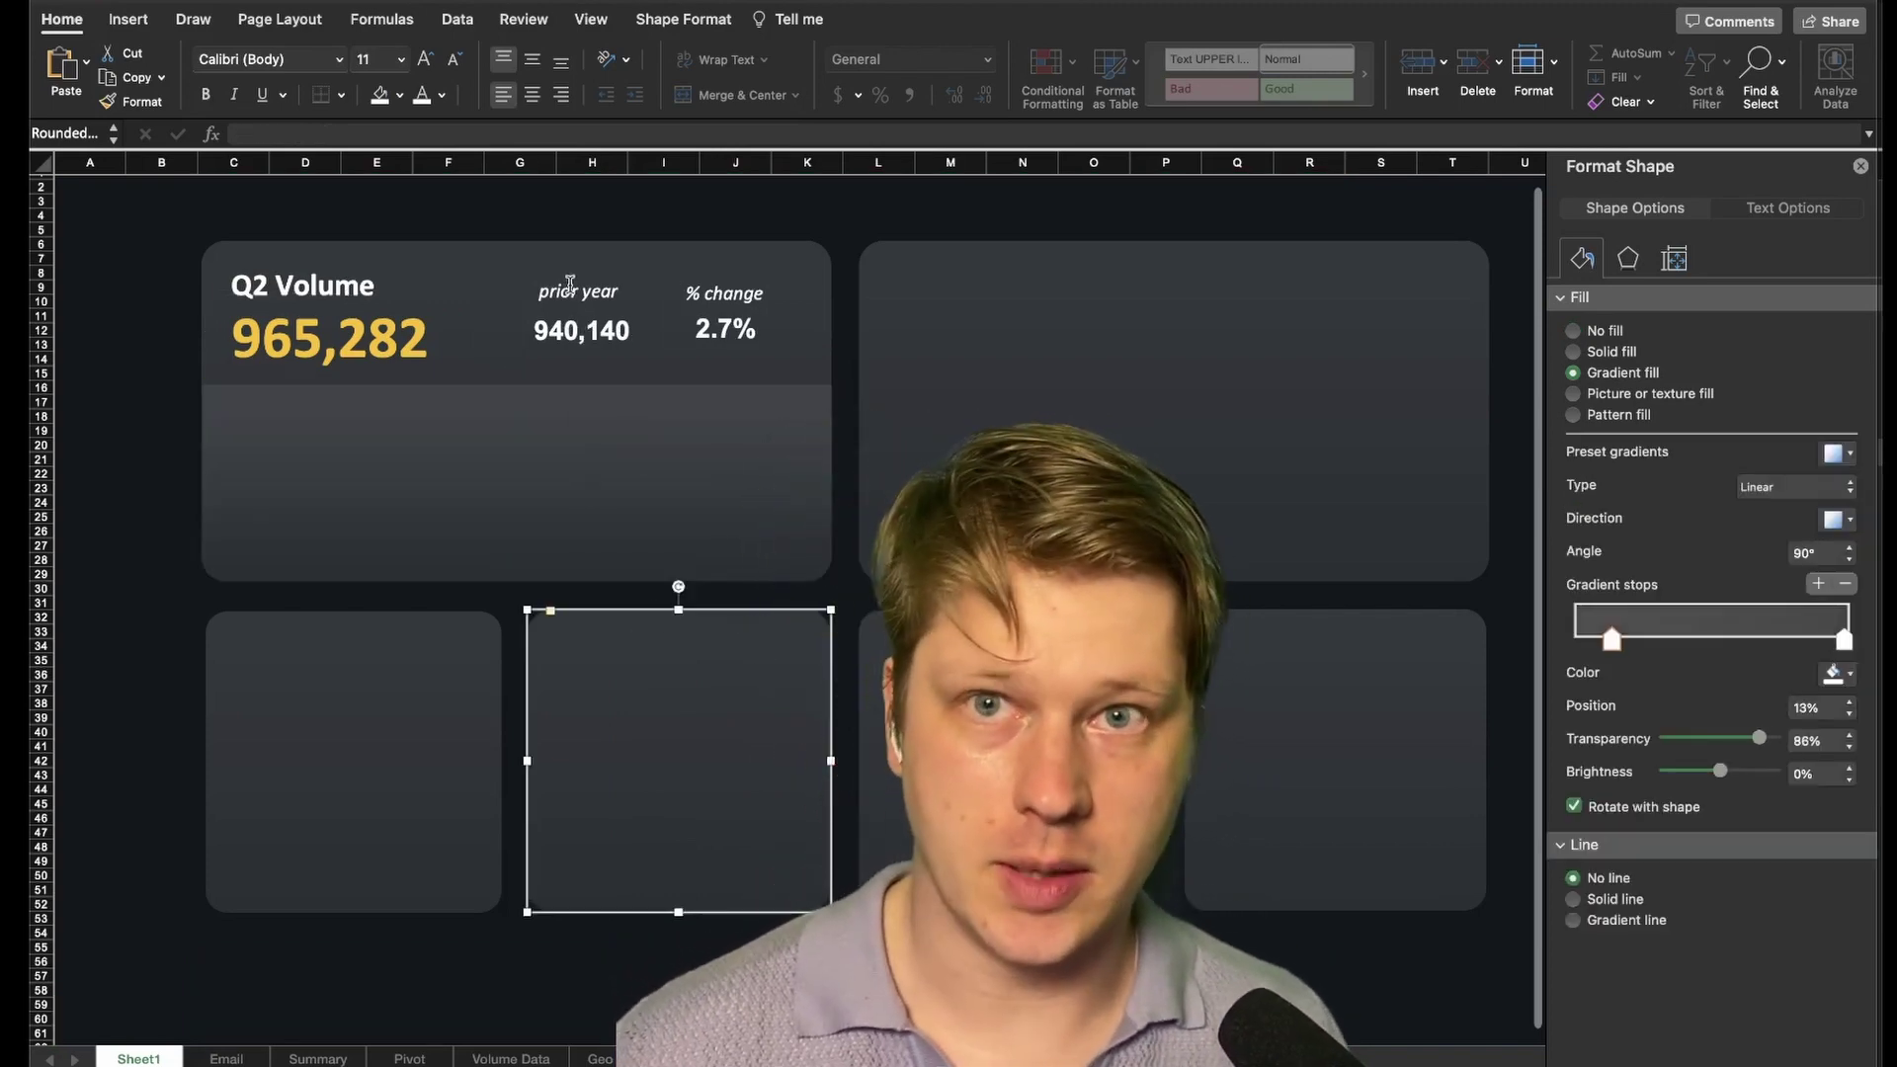
pyautogui.click(675, 439)
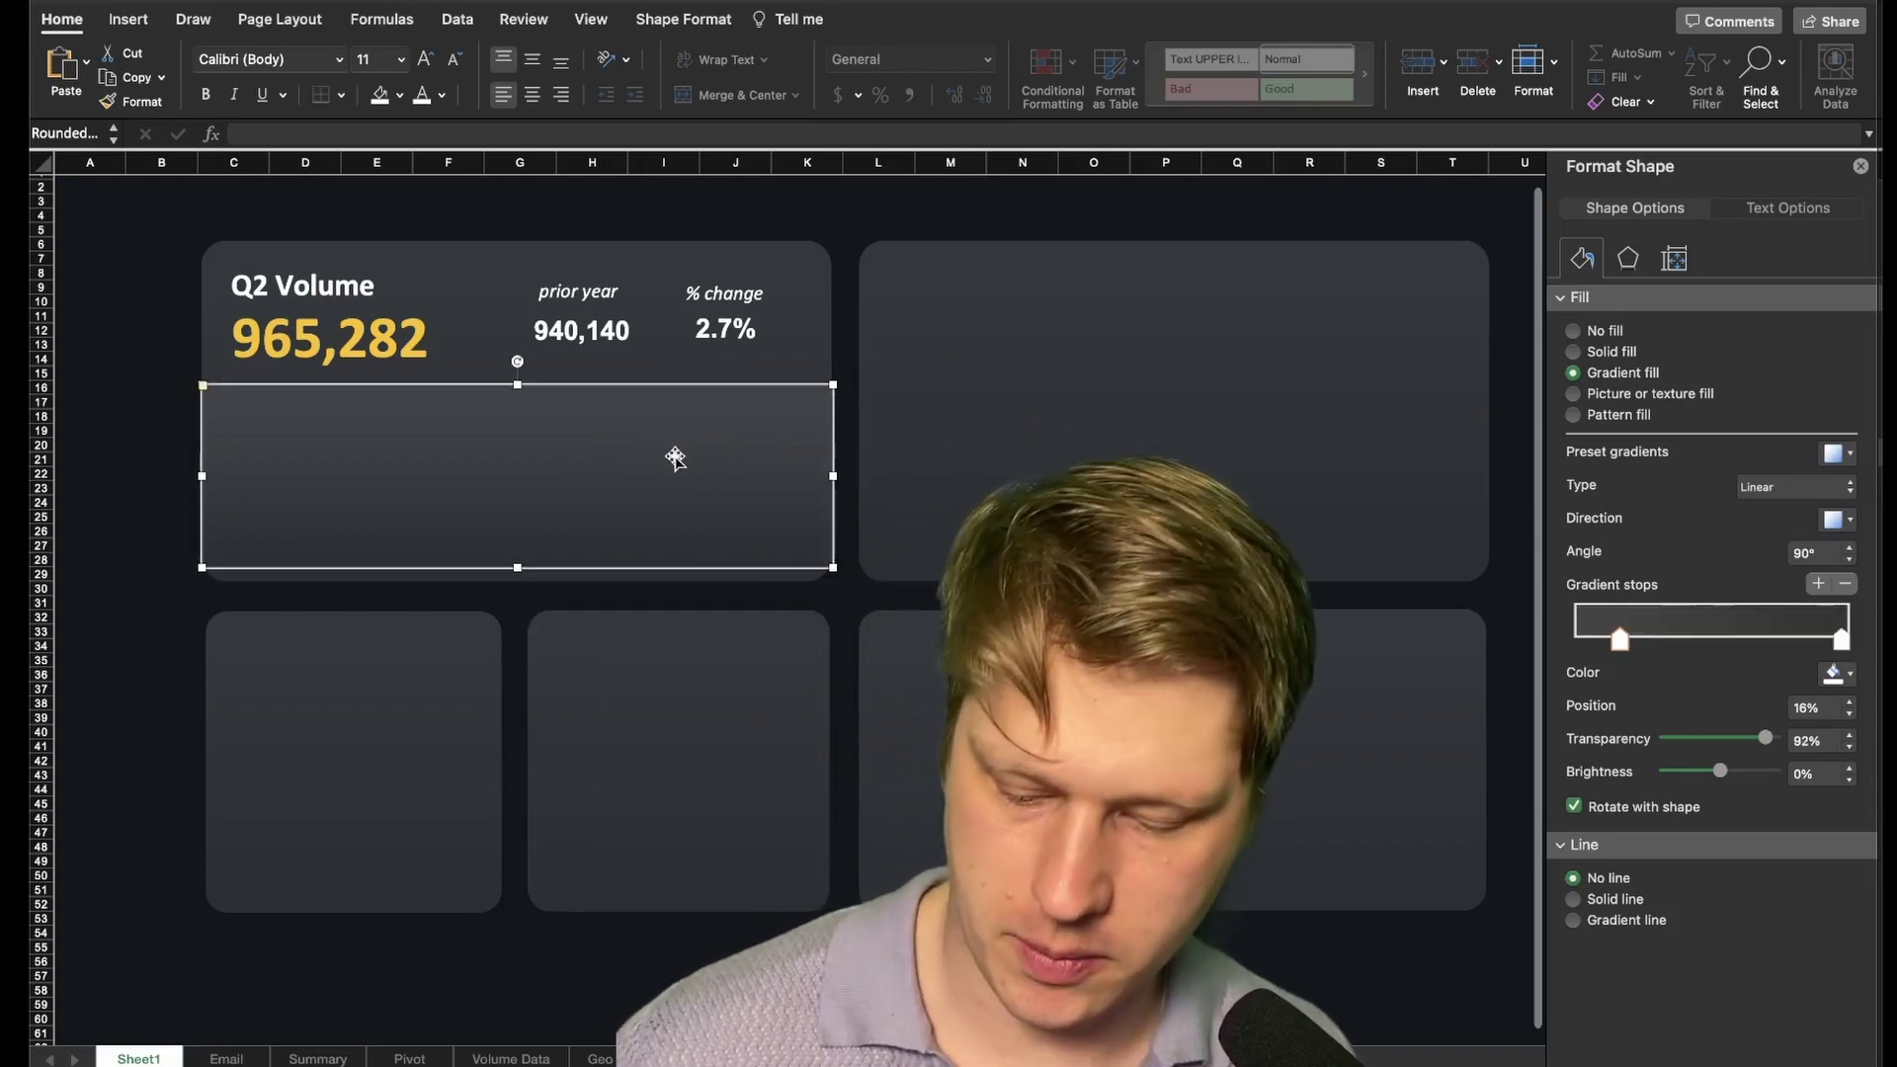
pyautogui.press('Tab')
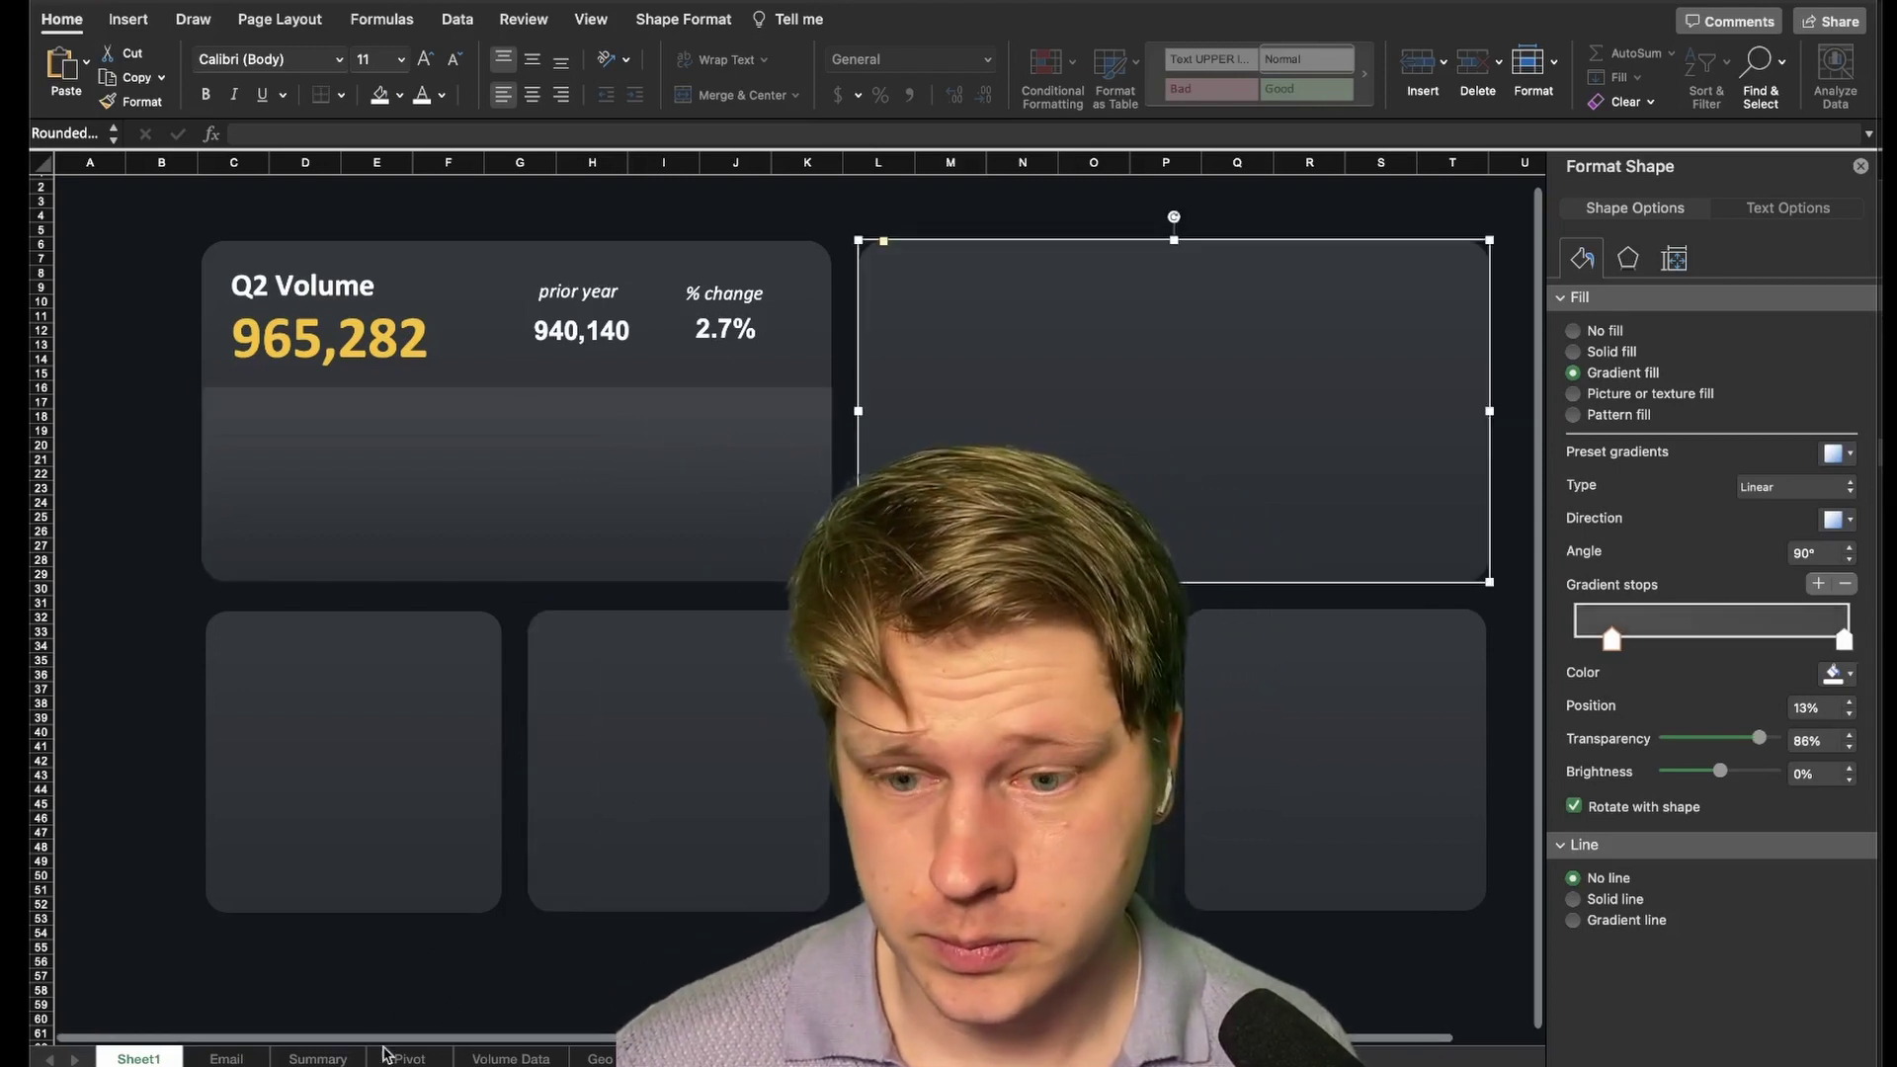
# Insert a clustered column chart of the Summary sheet's quarterly volume totals (C22:H22, C27:H27) and move it onto the Q2 Volume card's lower panel
pyautogui.click(318, 1058)
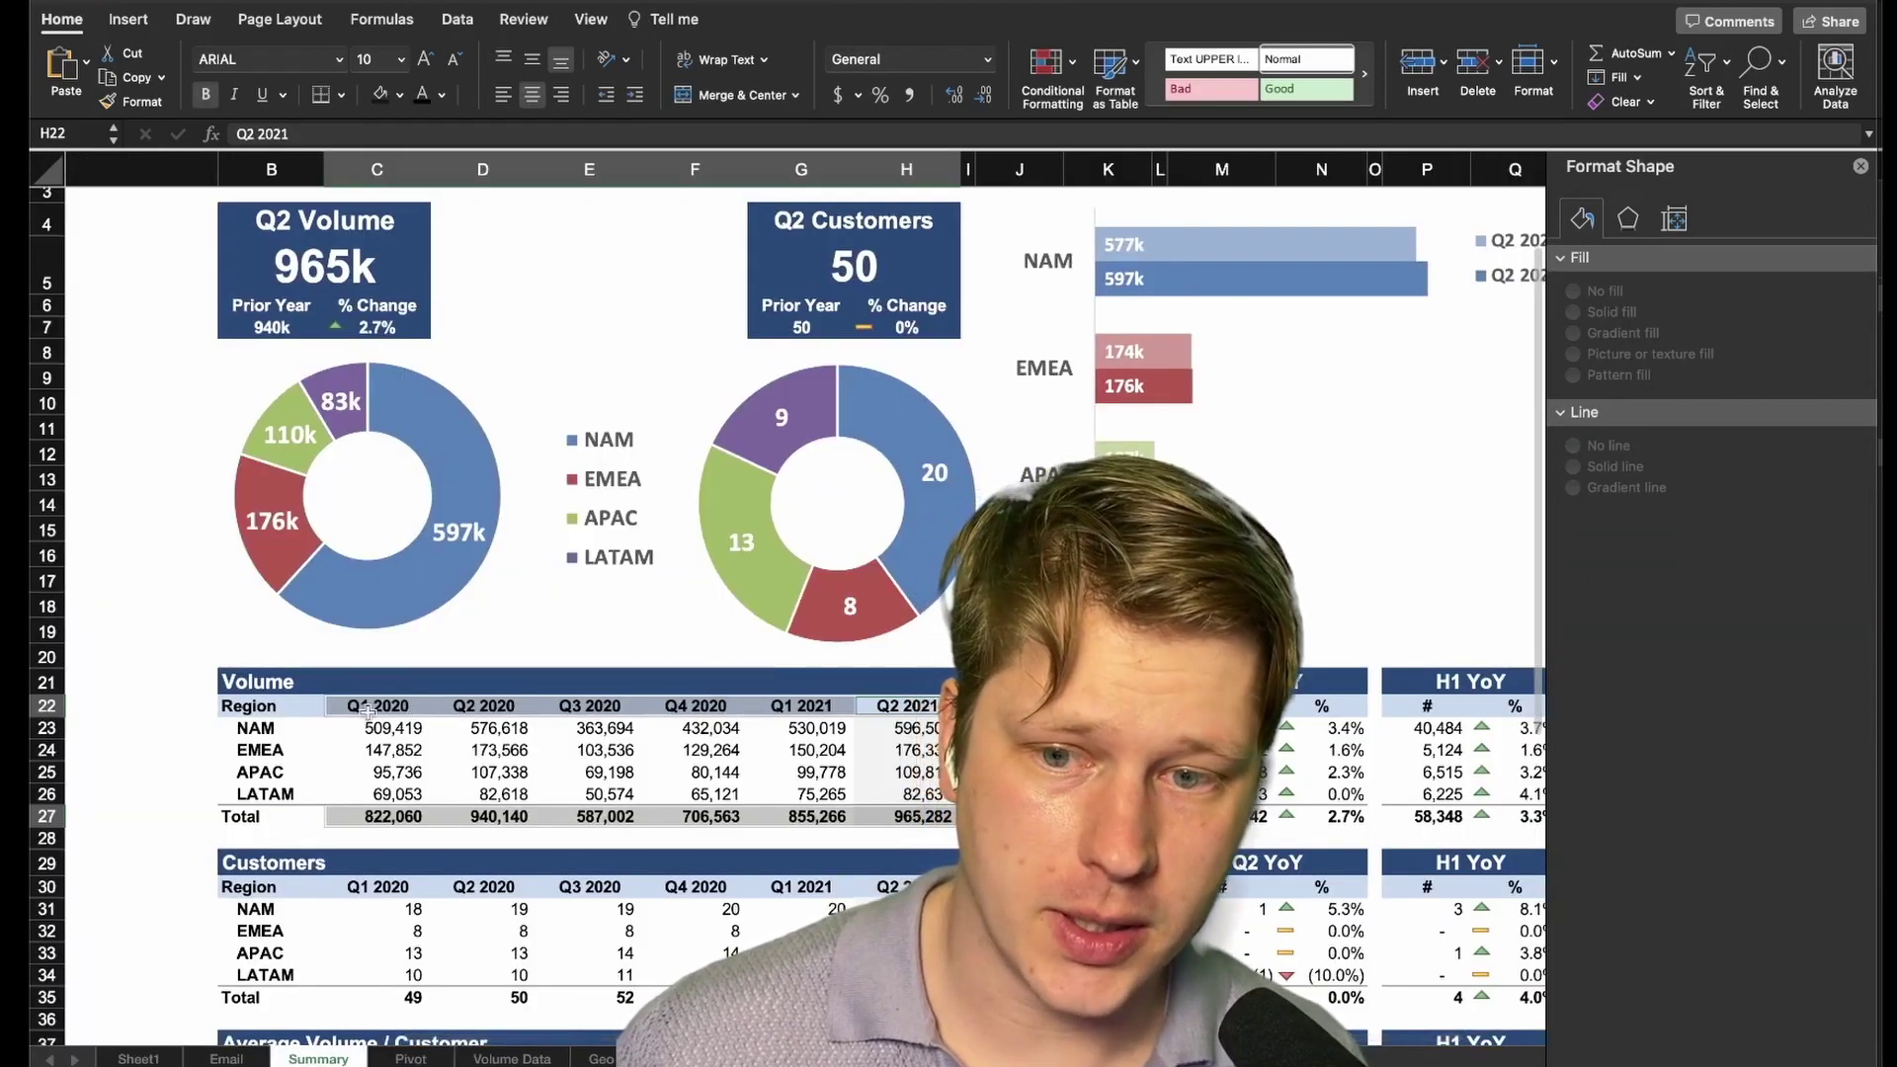
pyautogui.hscroll(1, 401, 814)
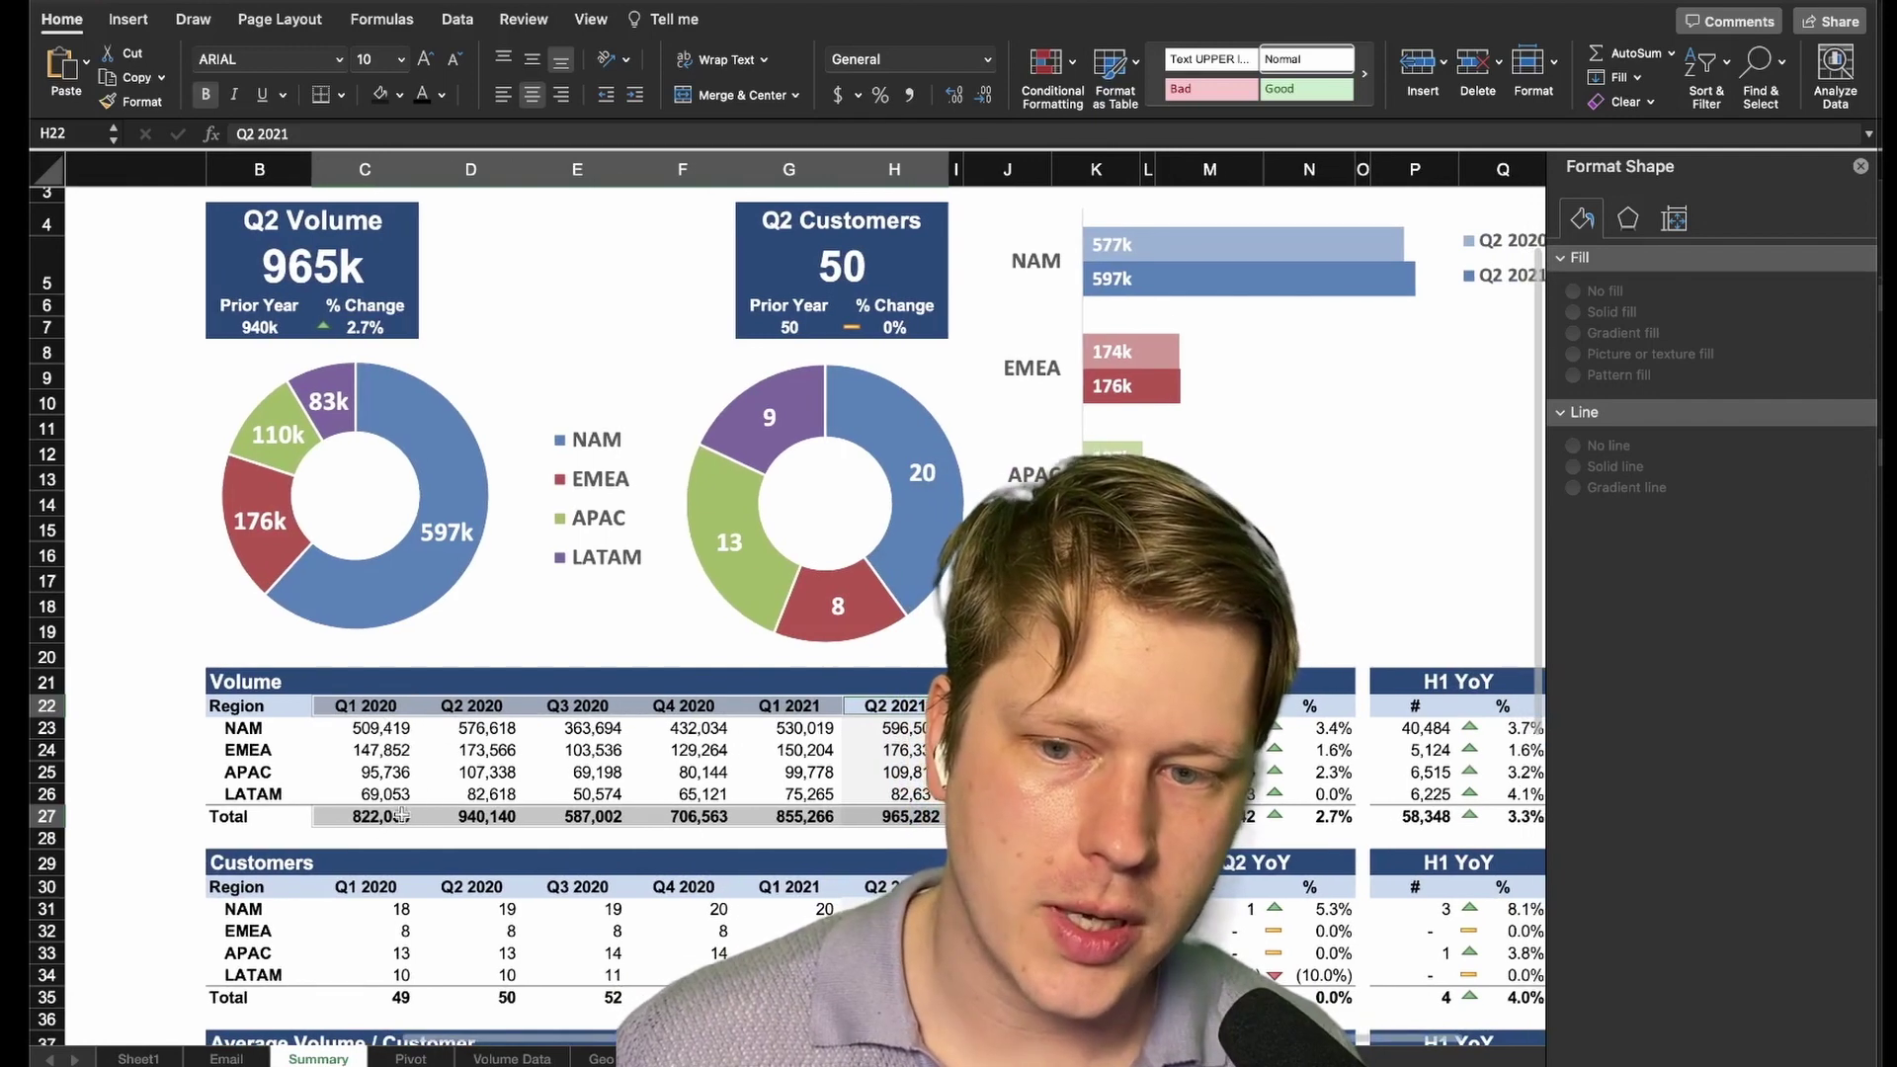
pyautogui.click(119, 27)
pyautogui.click(1014, 76)
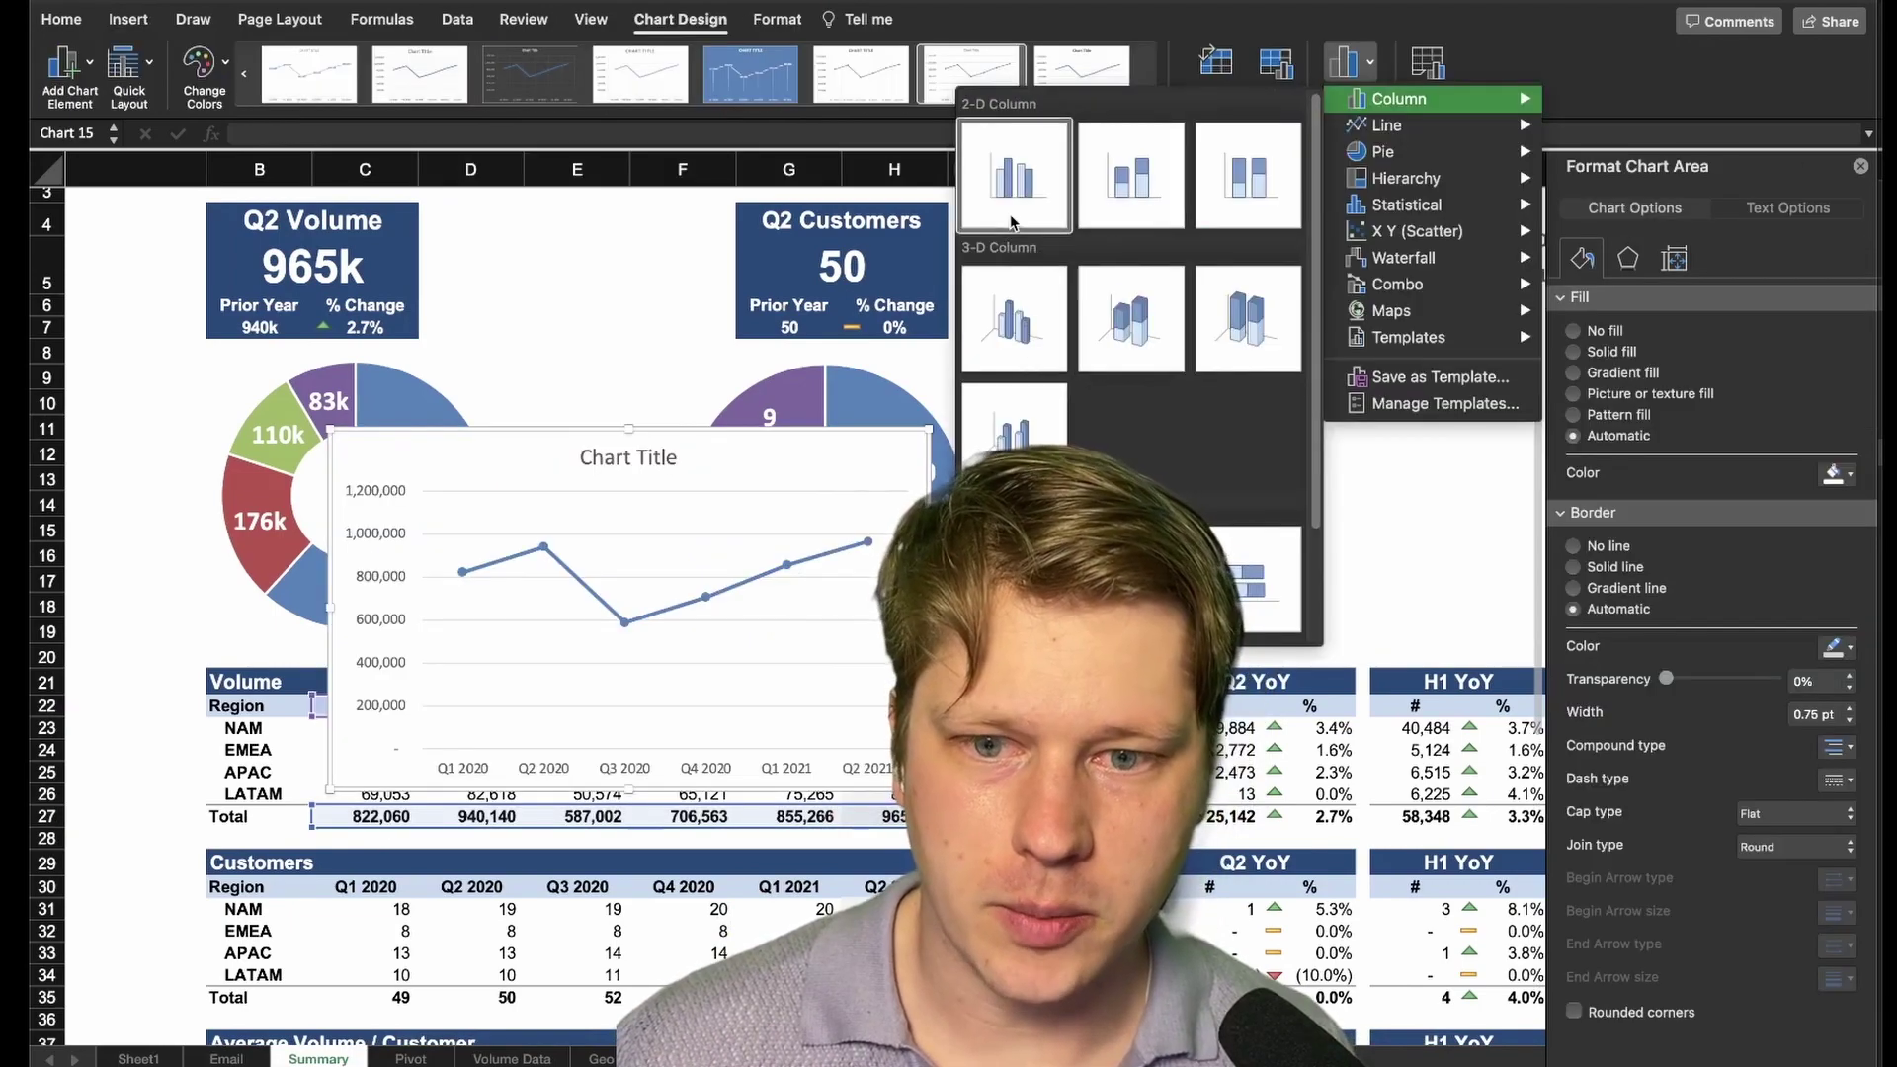
pyautogui.click(1009, 222)
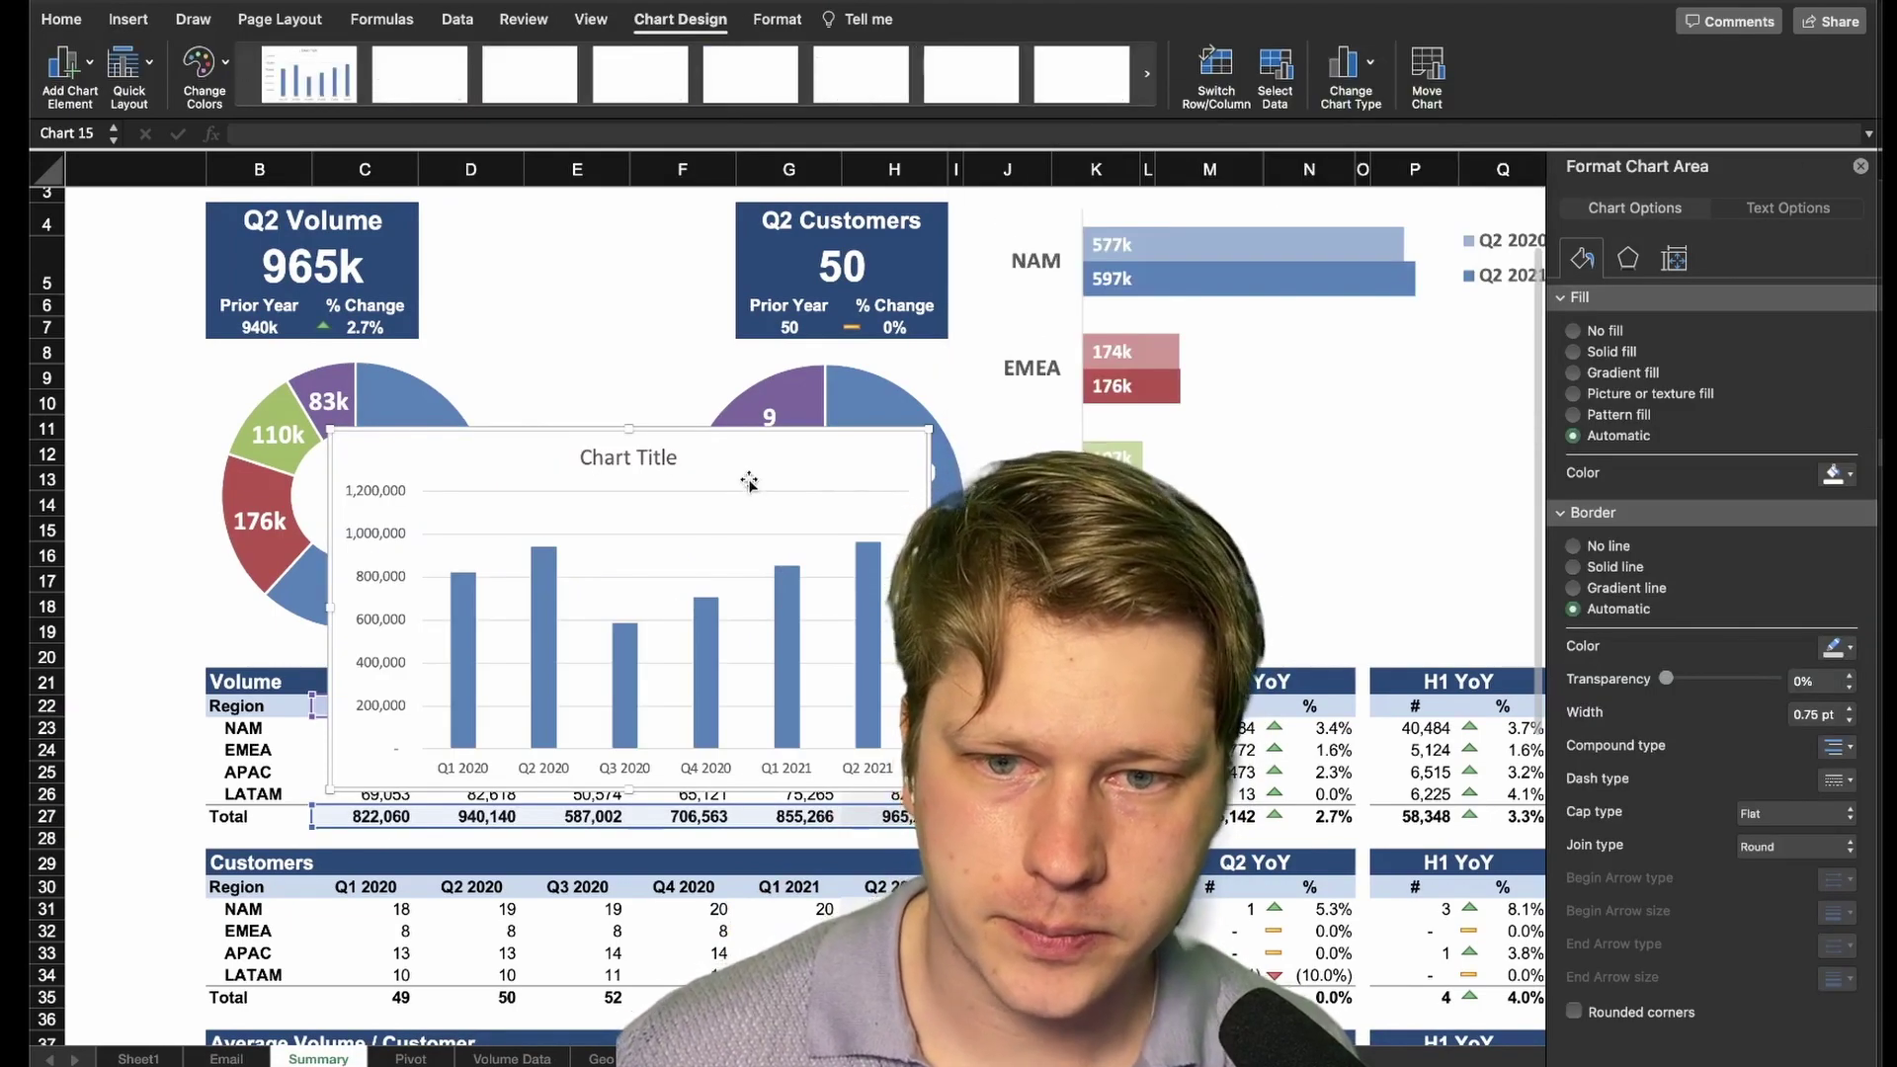
pyautogui.press('Delete')
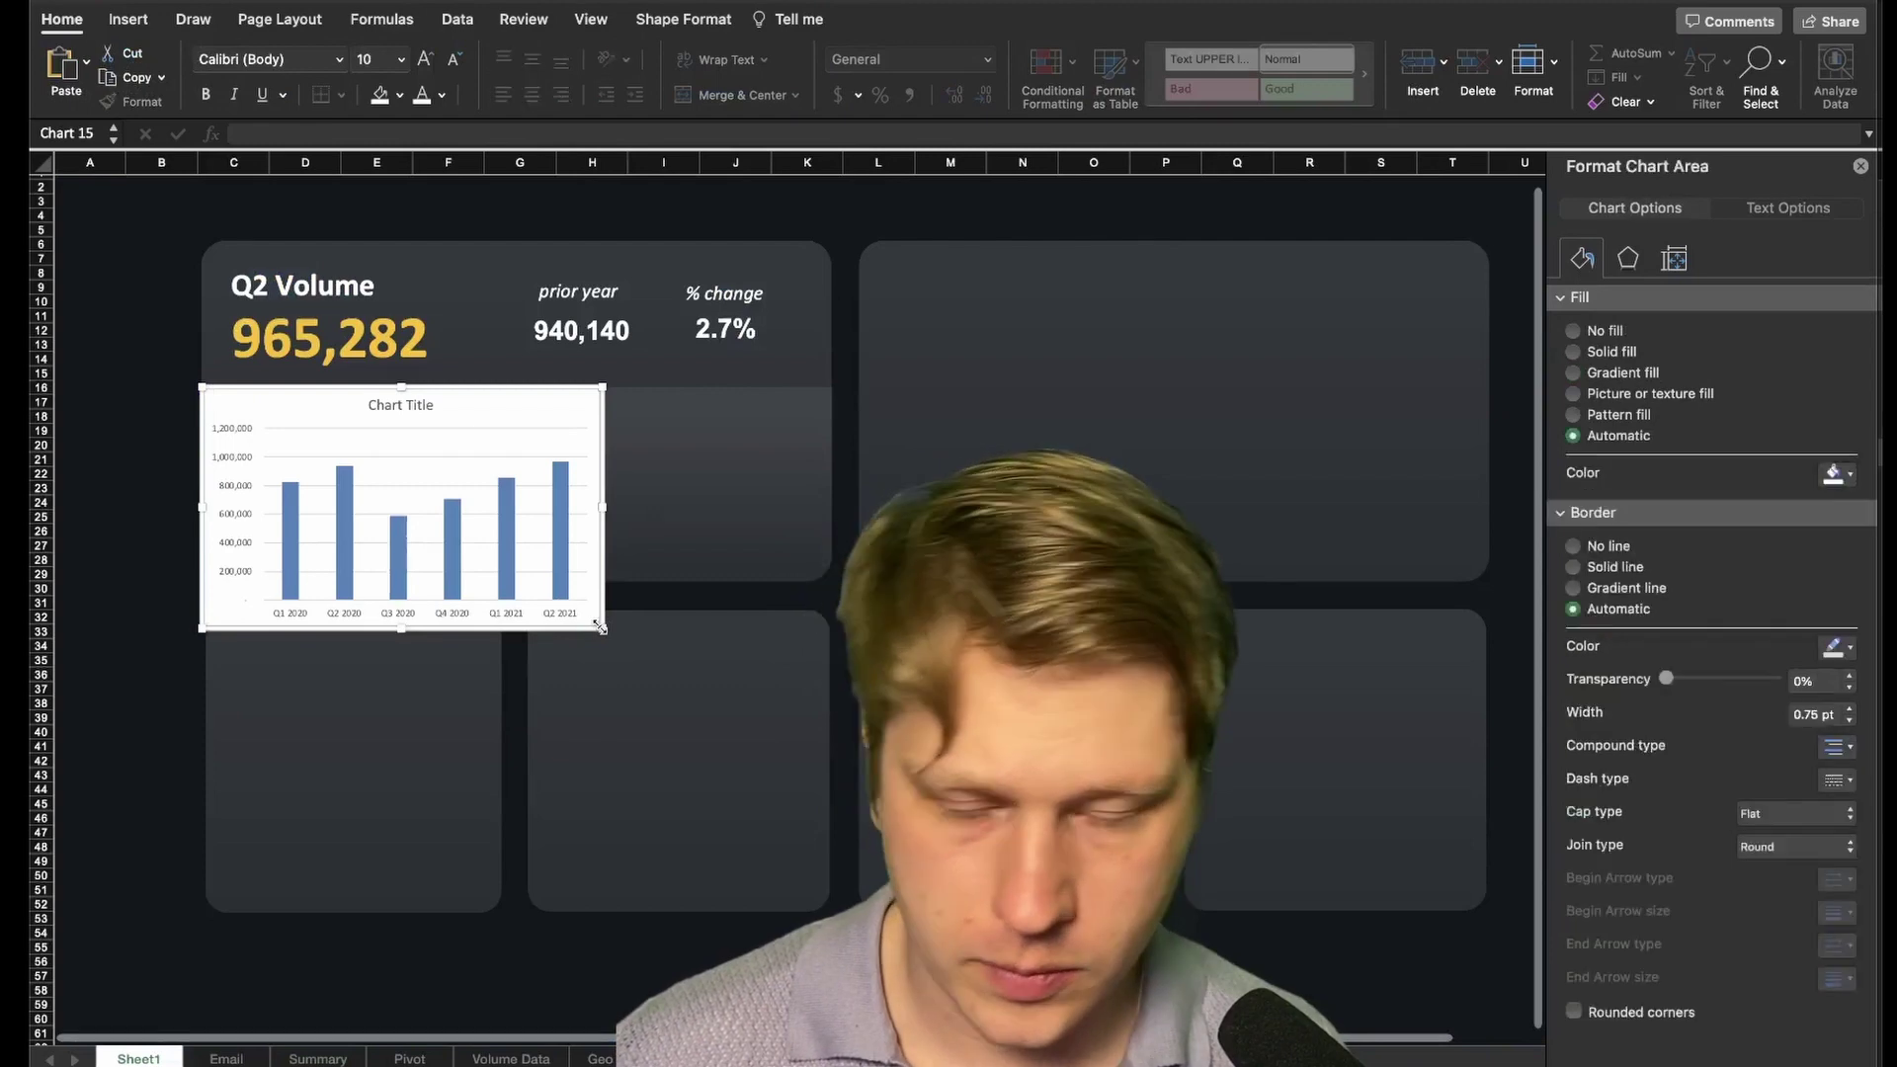
pyautogui.moveTo(606, 636); pyautogui.dragTo(829, 575)
# Delete the volume chart's title, remove its background fill and color its axis text white
pyautogui.click(519, 408)
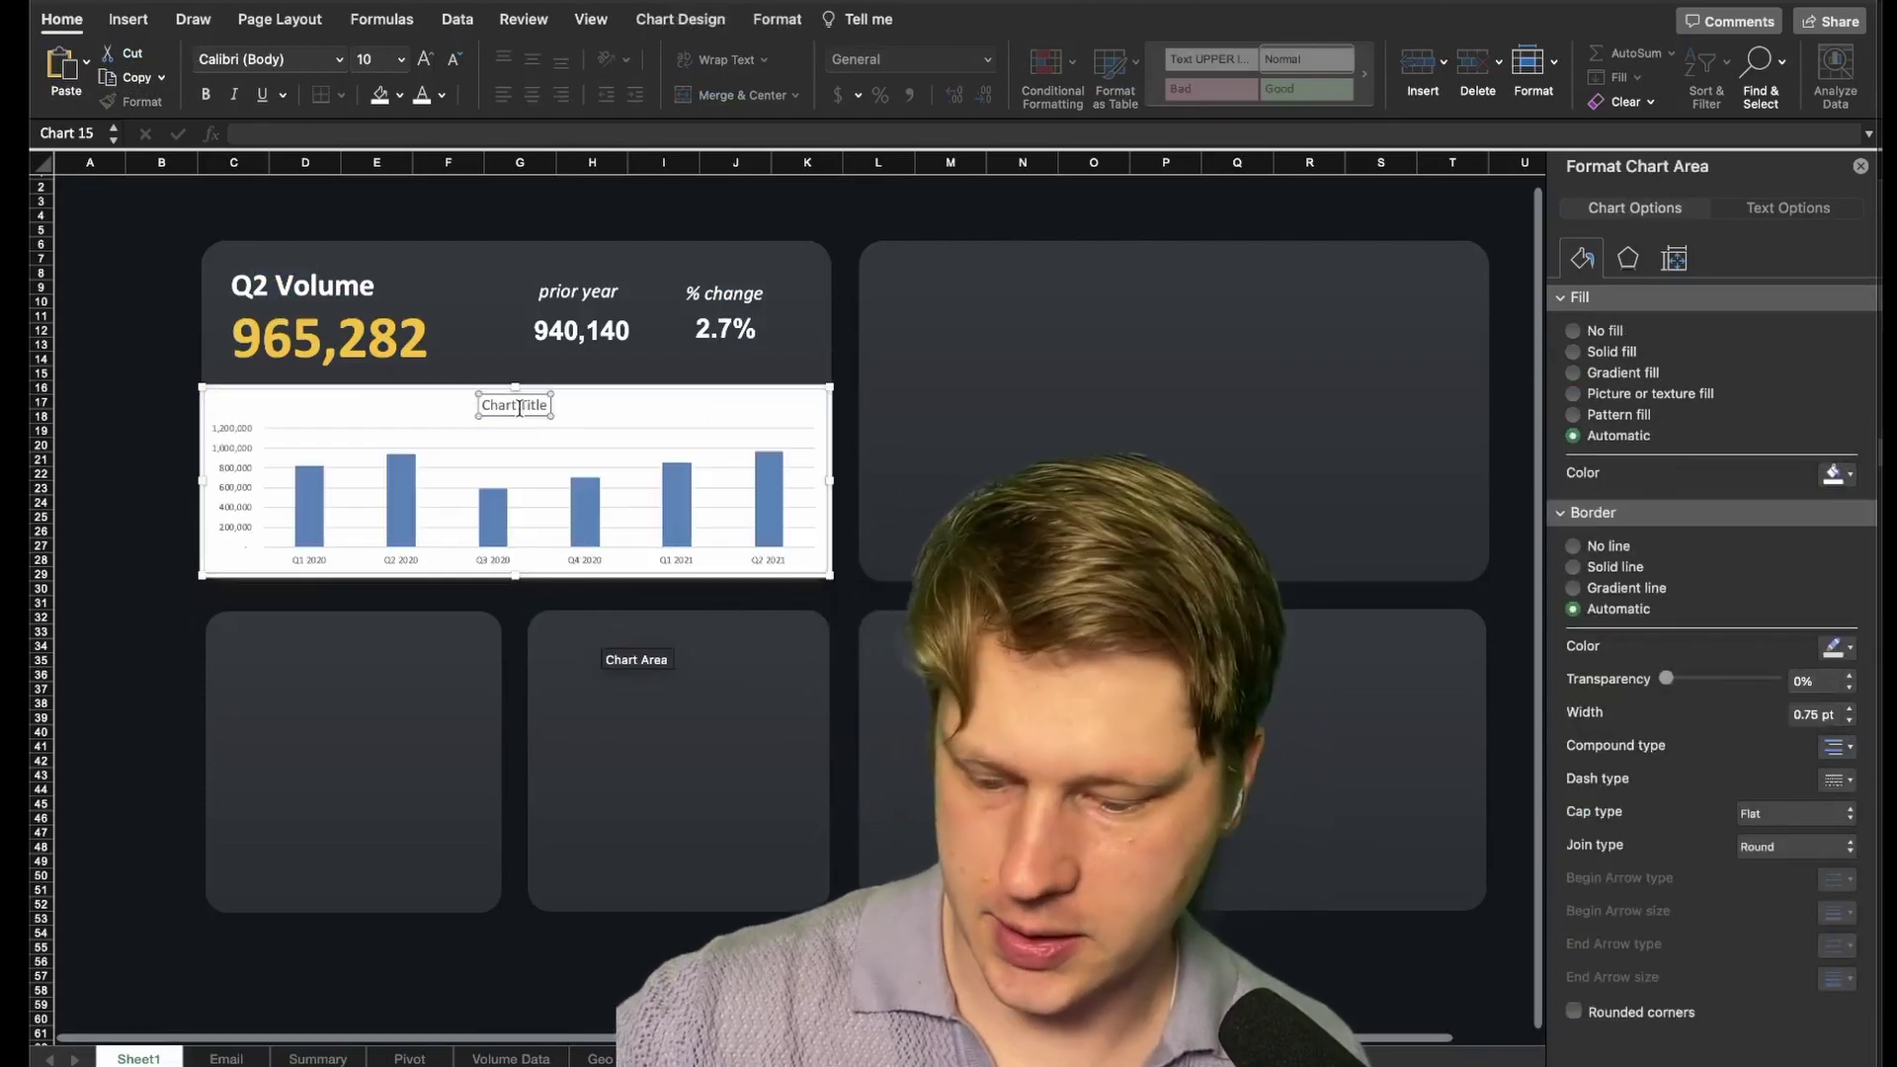
pyautogui.click(1286, 358)
pyautogui.press('Delete')
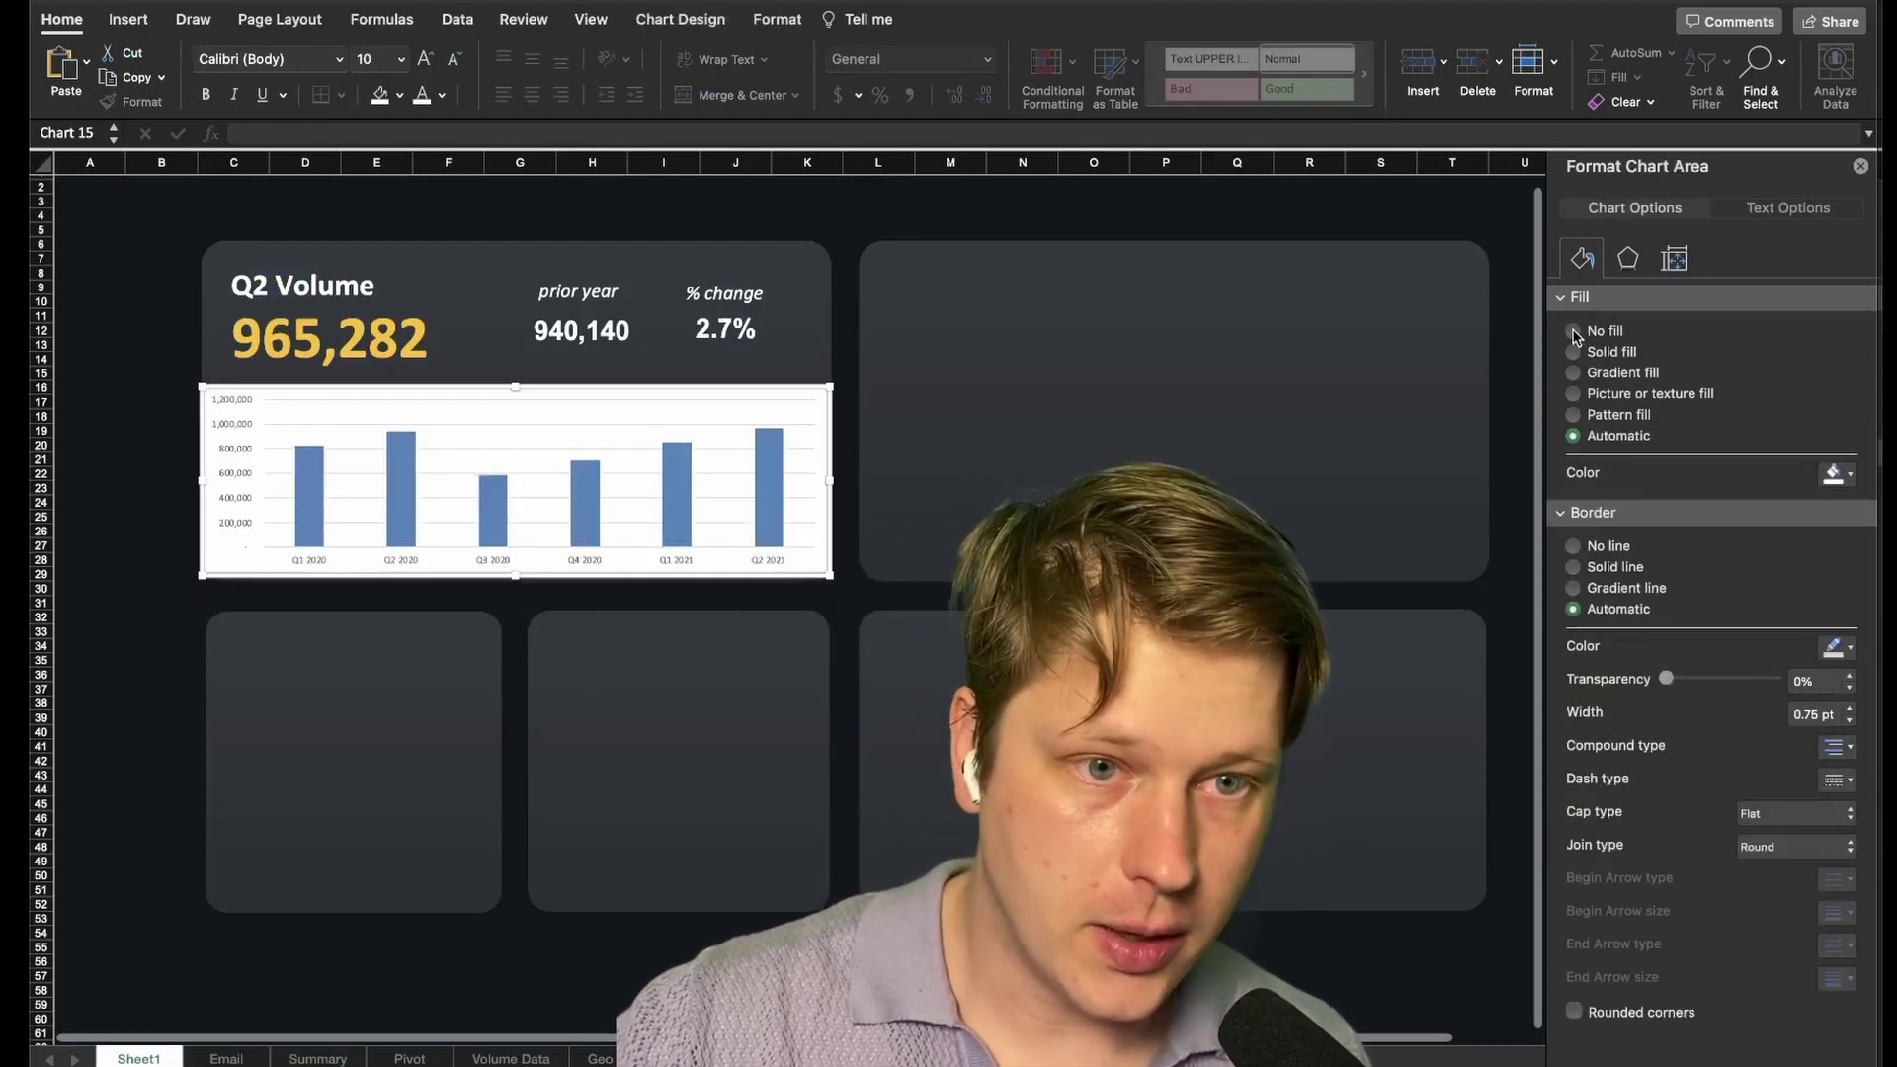
pyautogui.click(1592, 331)
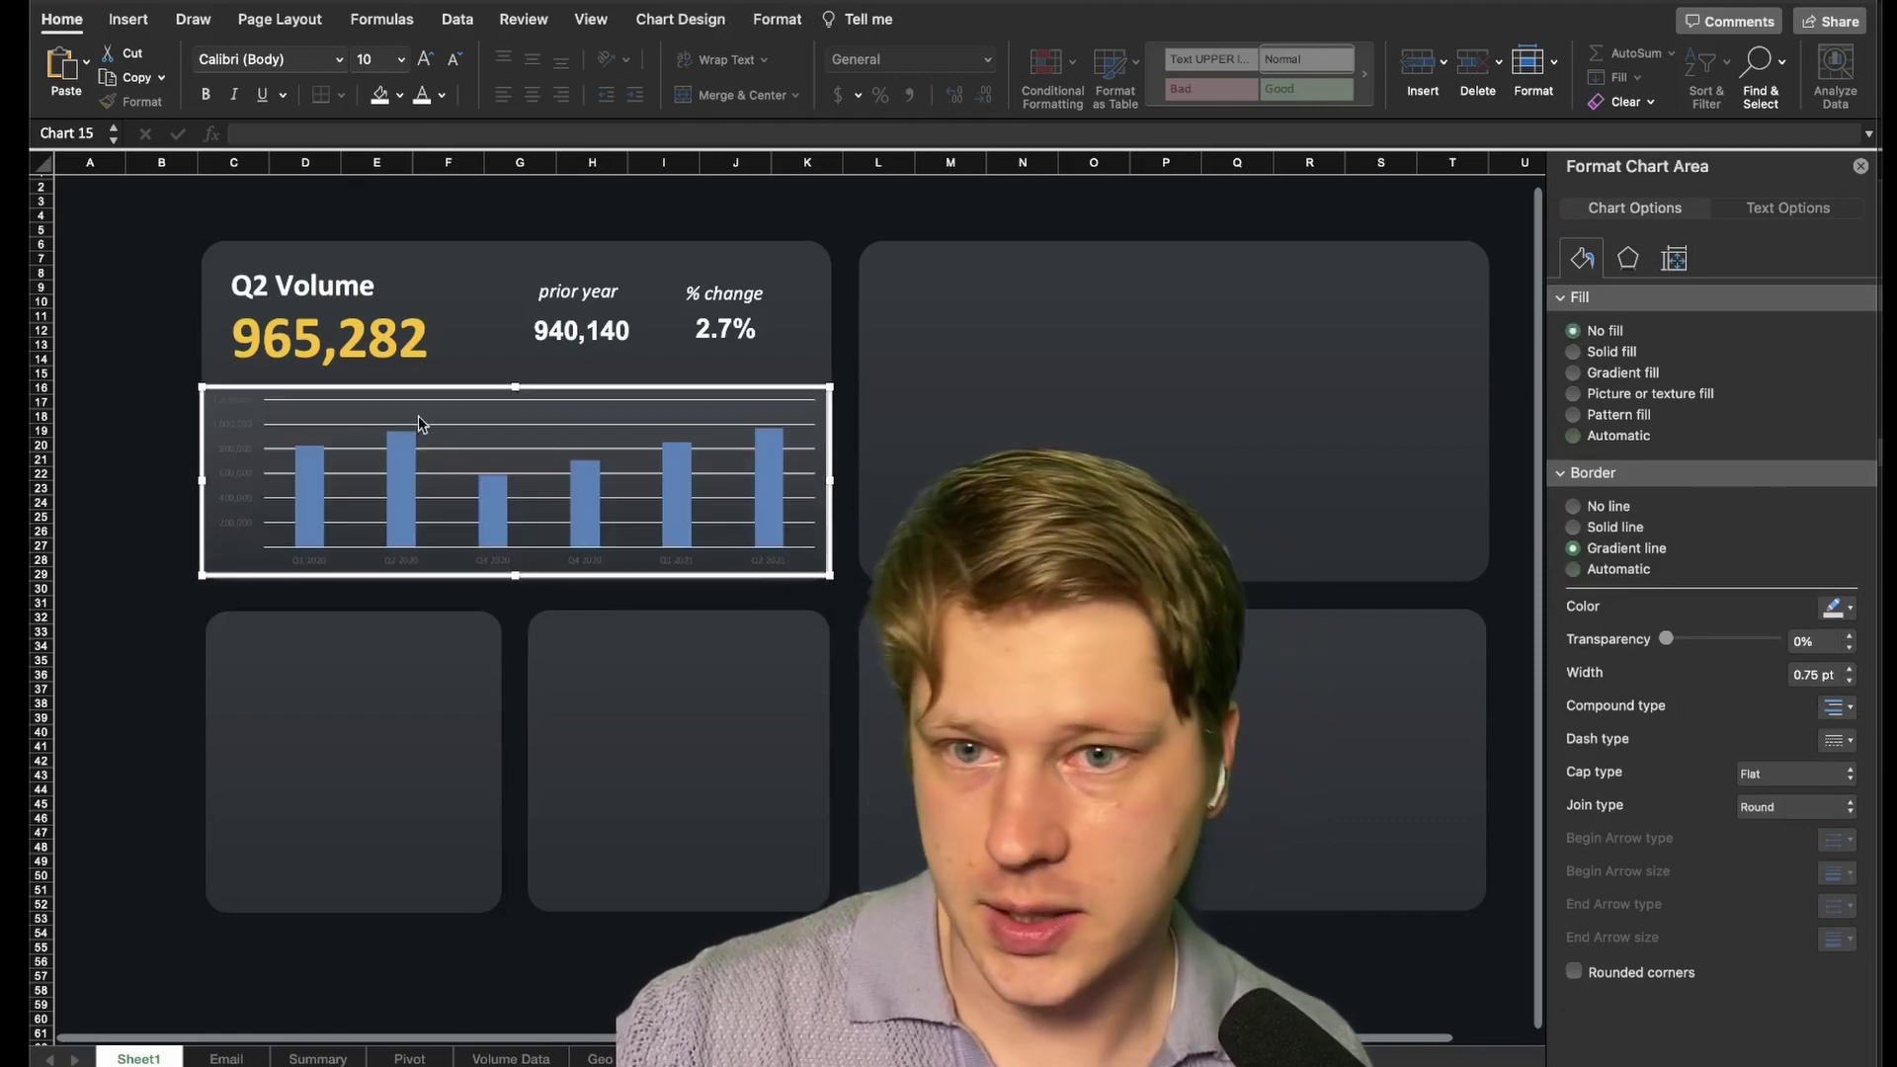
pyautogui.click(422, 96)
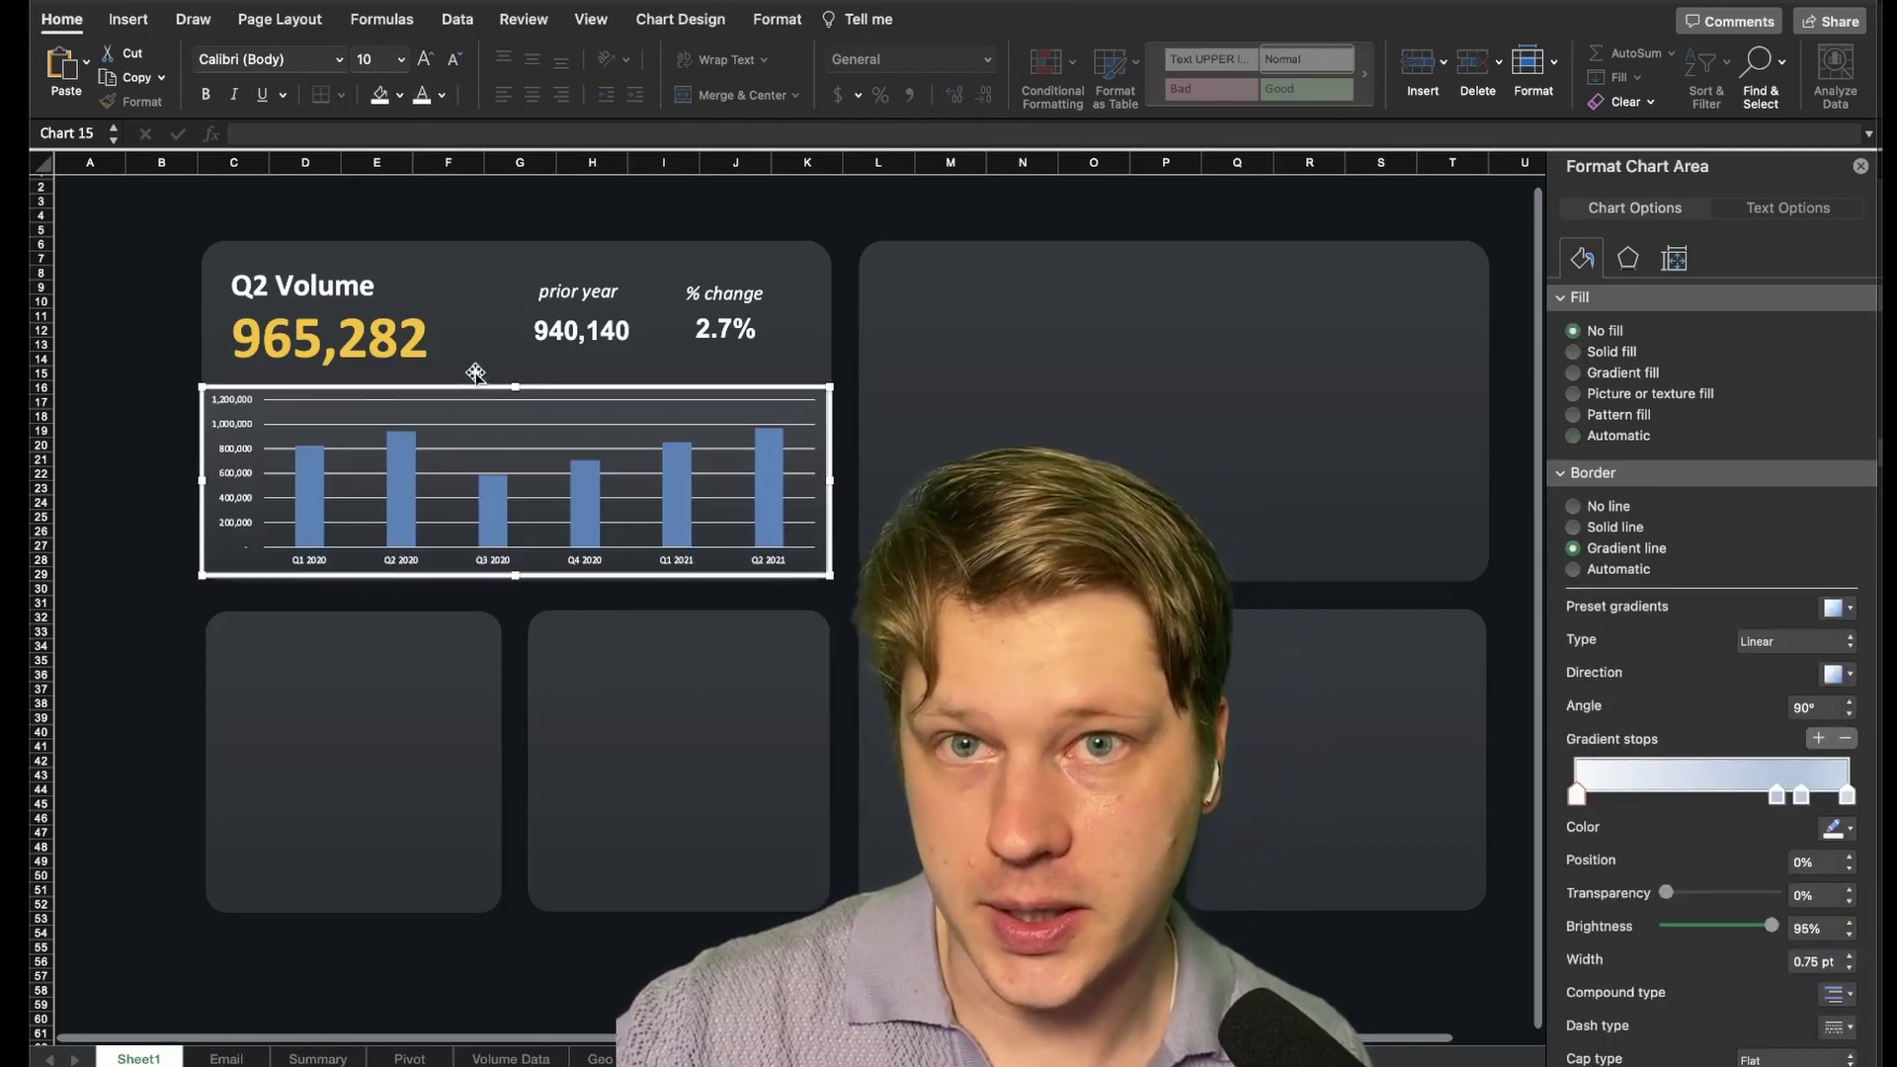
# Fill the volume chart's columns with a linear white gradient fading to 90% transparency at the 99% stop, and remove the chart's border
pyautogui.click(309, 474)
pyautogui.click(1607, 338)
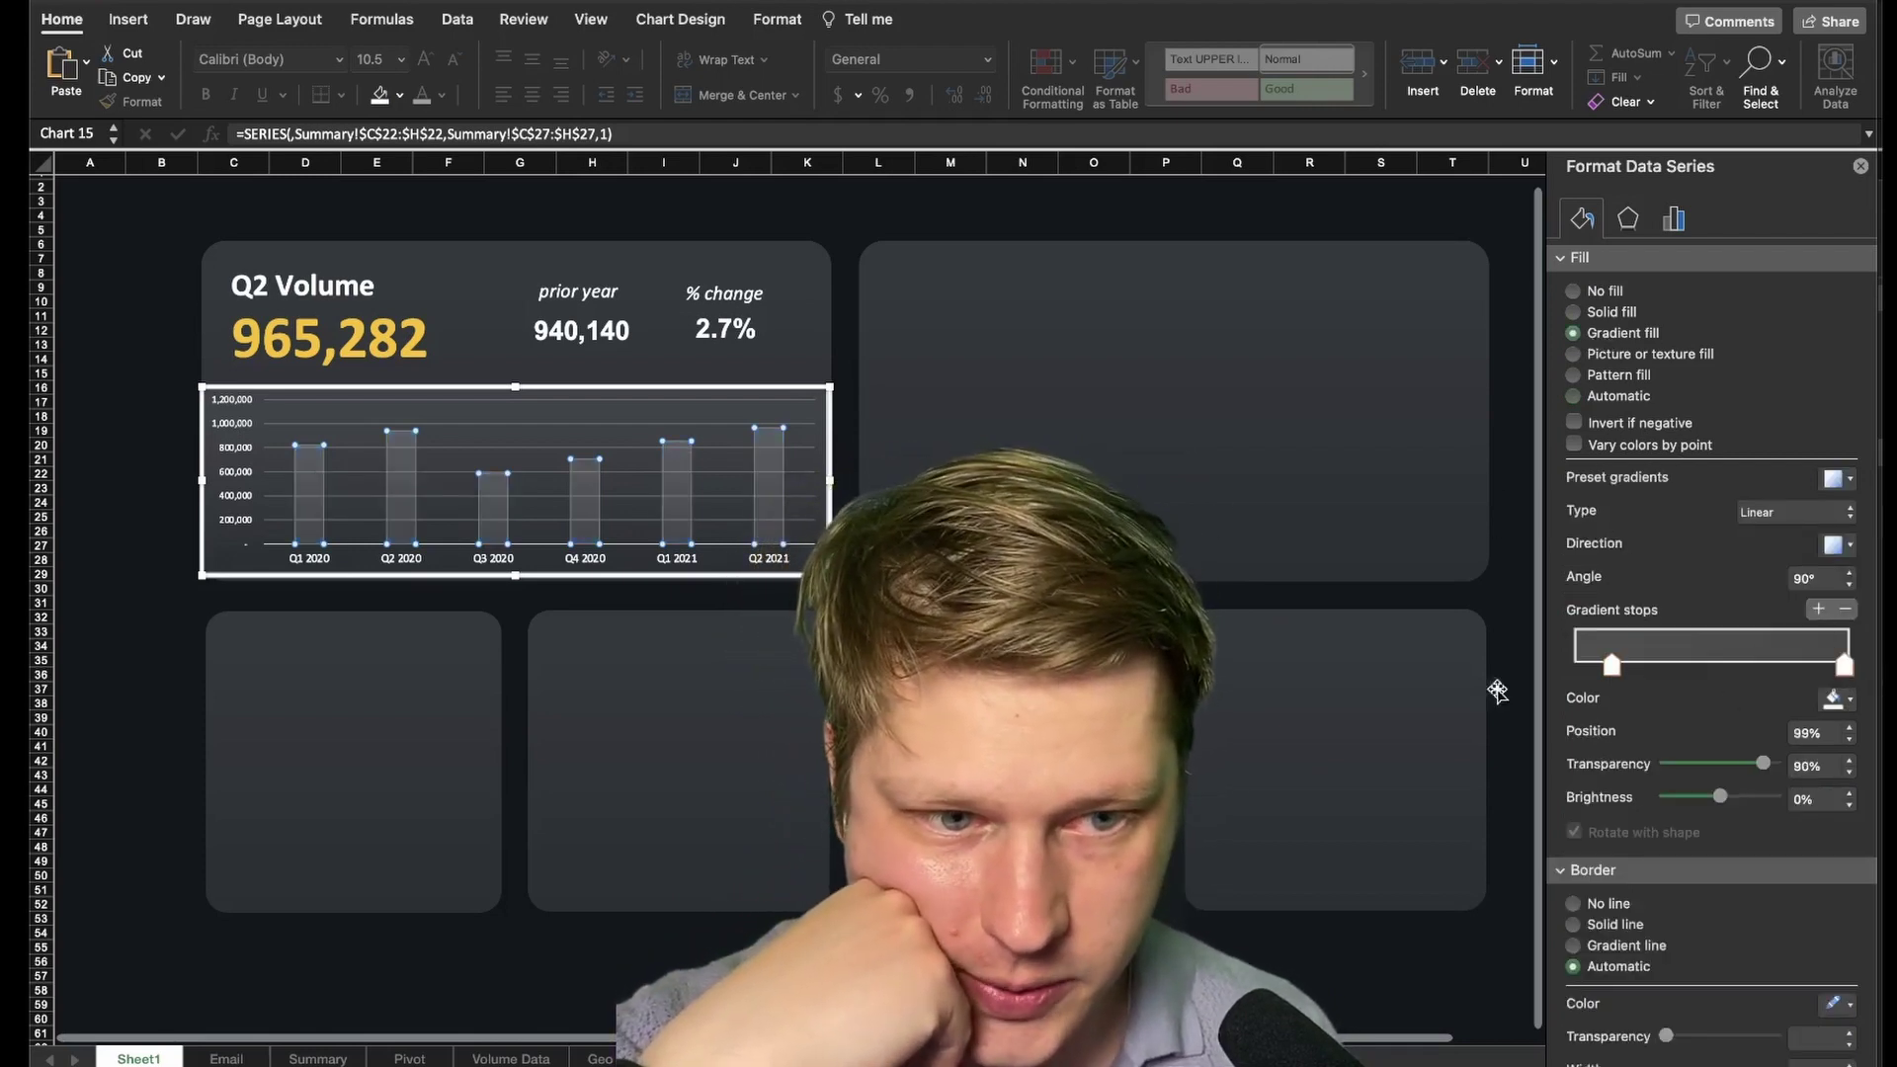
pyautogui.click(622, 648)
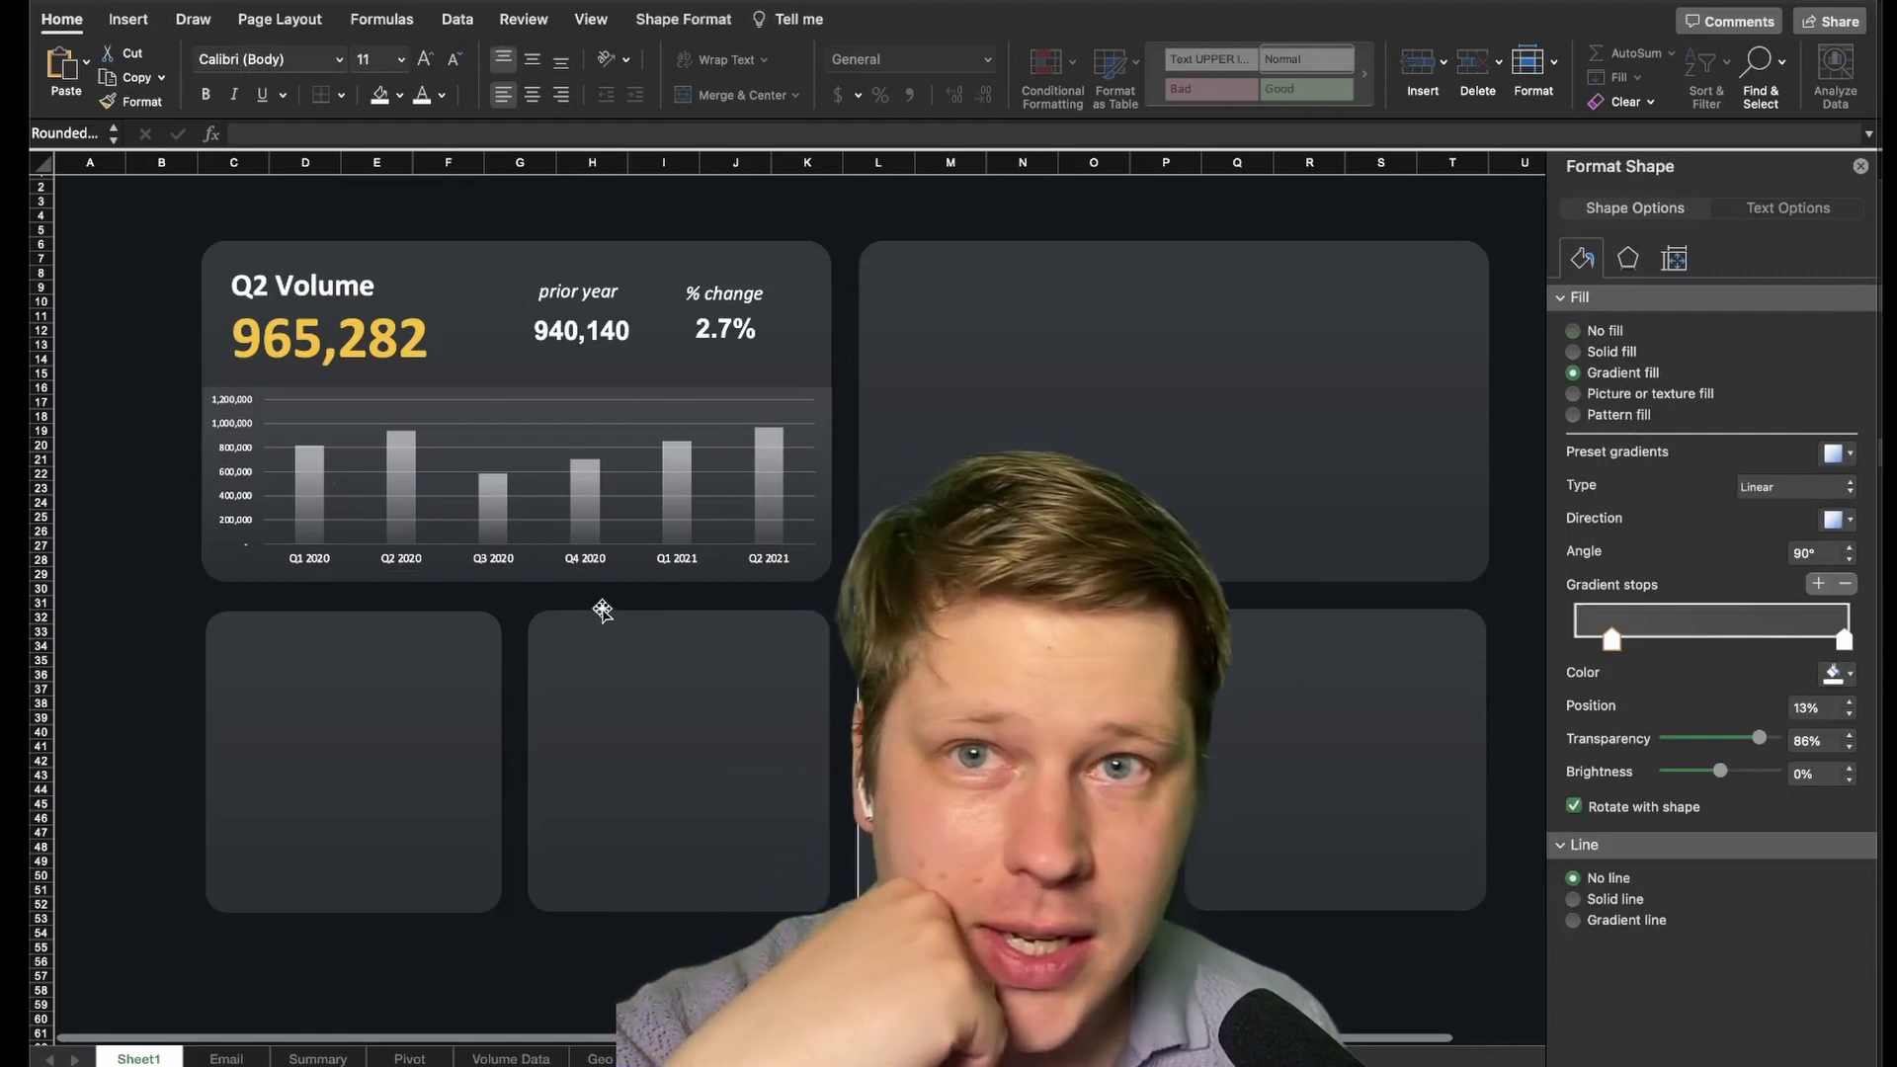
pyautogui.moveTo(478, 542)
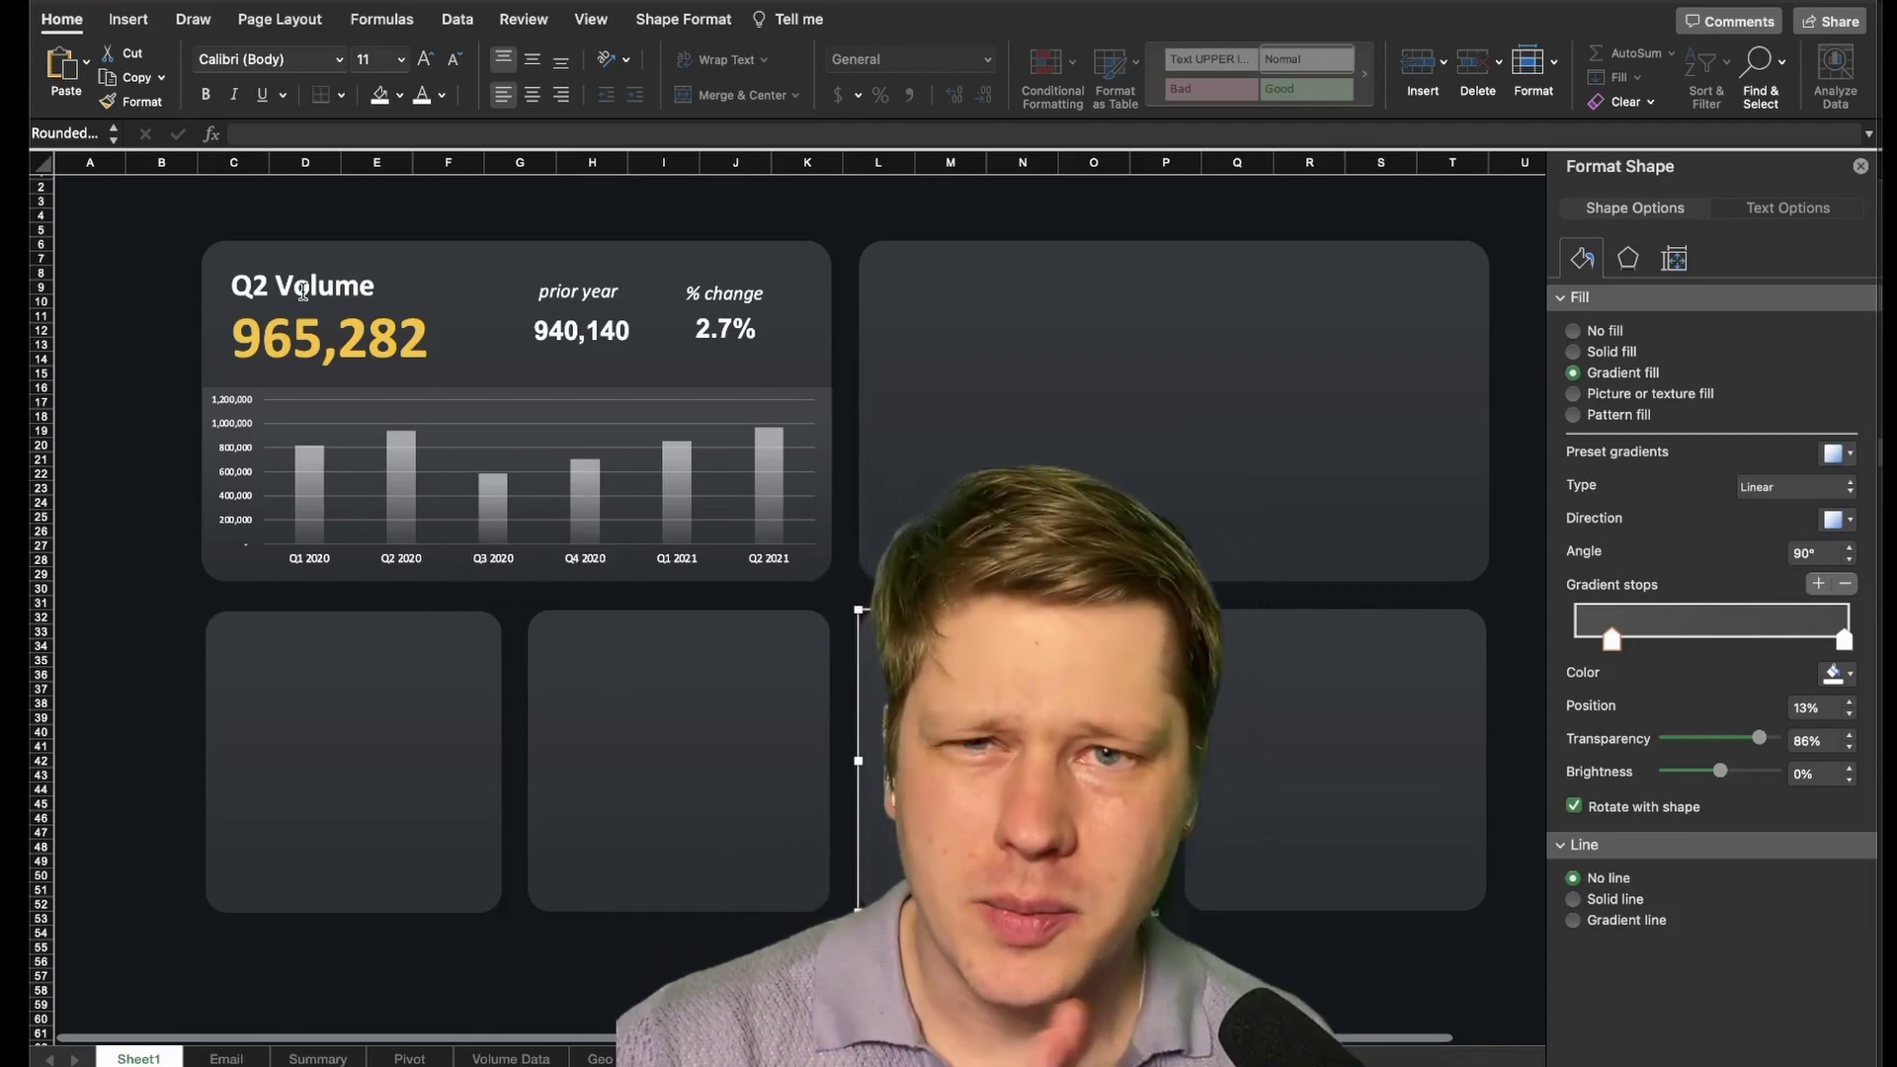
# Duplicate the Q2 Volume card's text boxes and chart onto the empty card beside it, and add data labels to the original chart
pyautogui.click(269, 290)
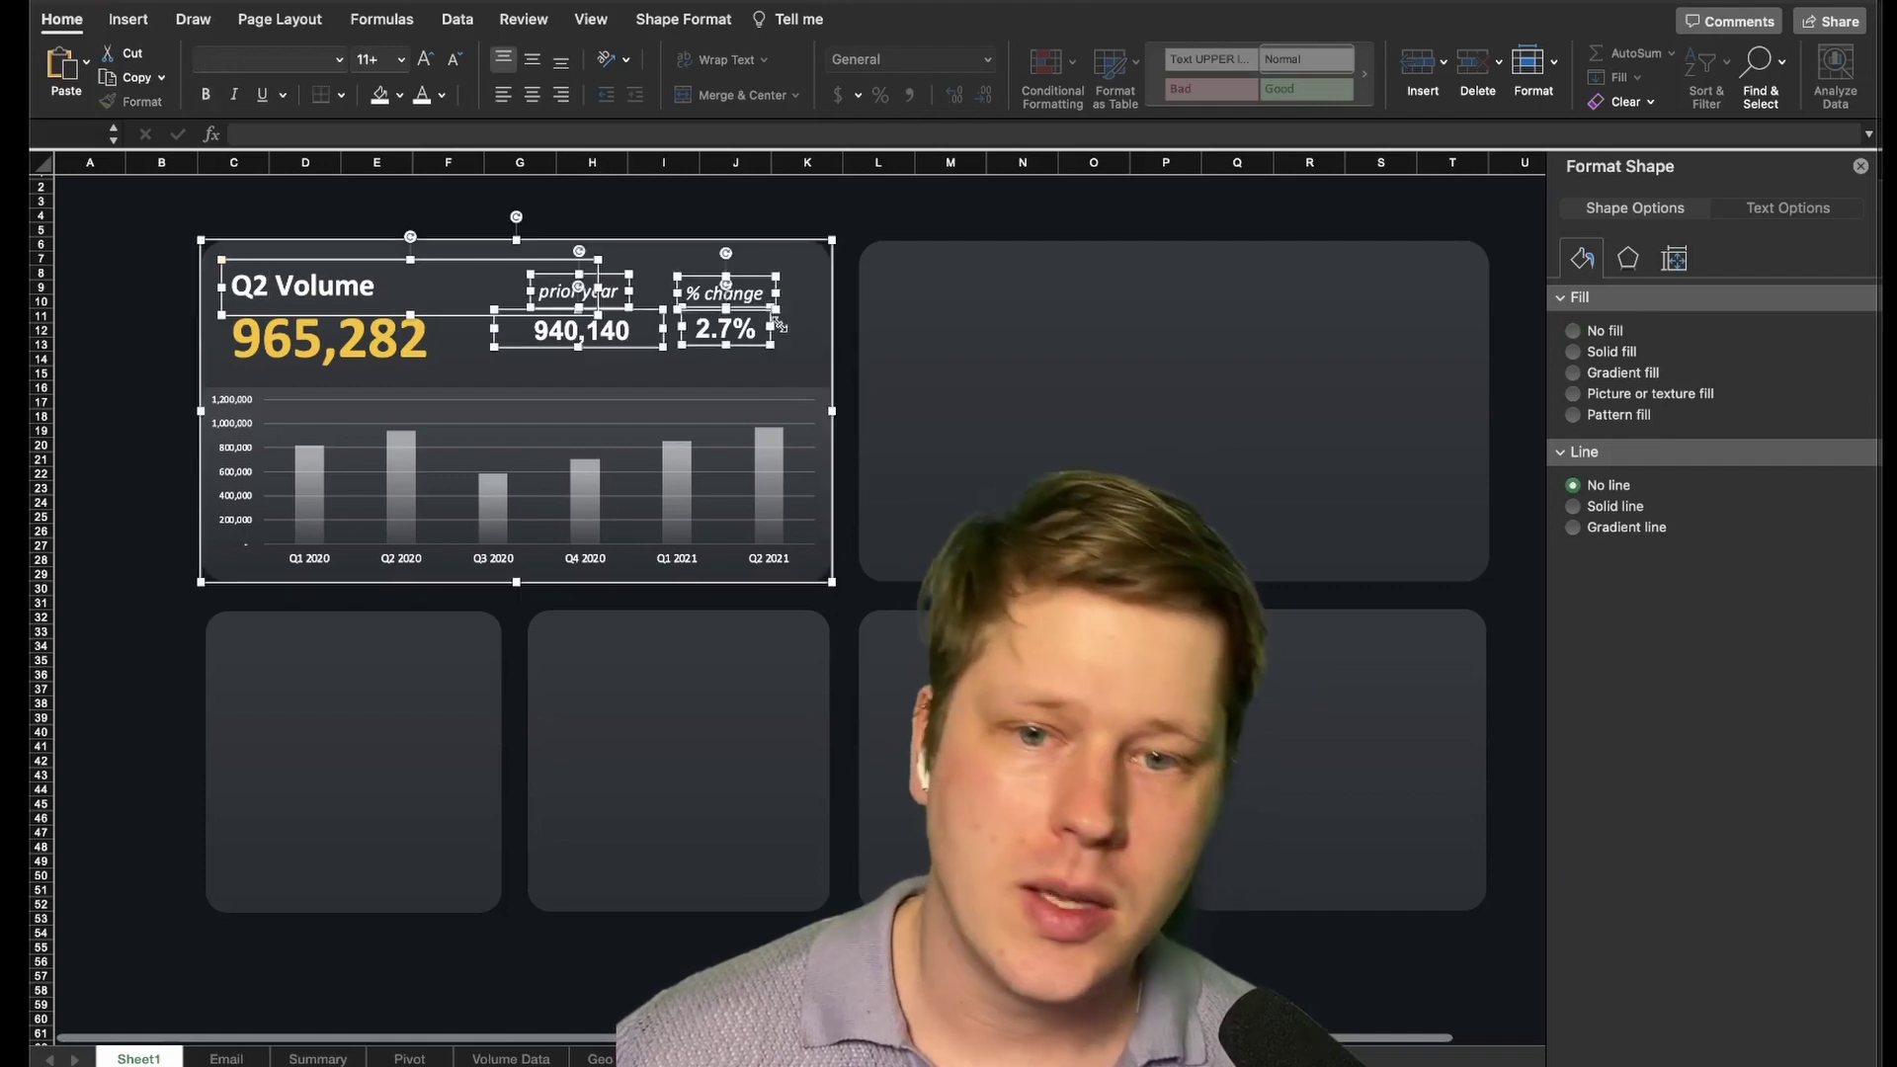
pyautogui.keyDown('shift'); pyautogui.click(624, 401); pyautogui.keyUp('shift')
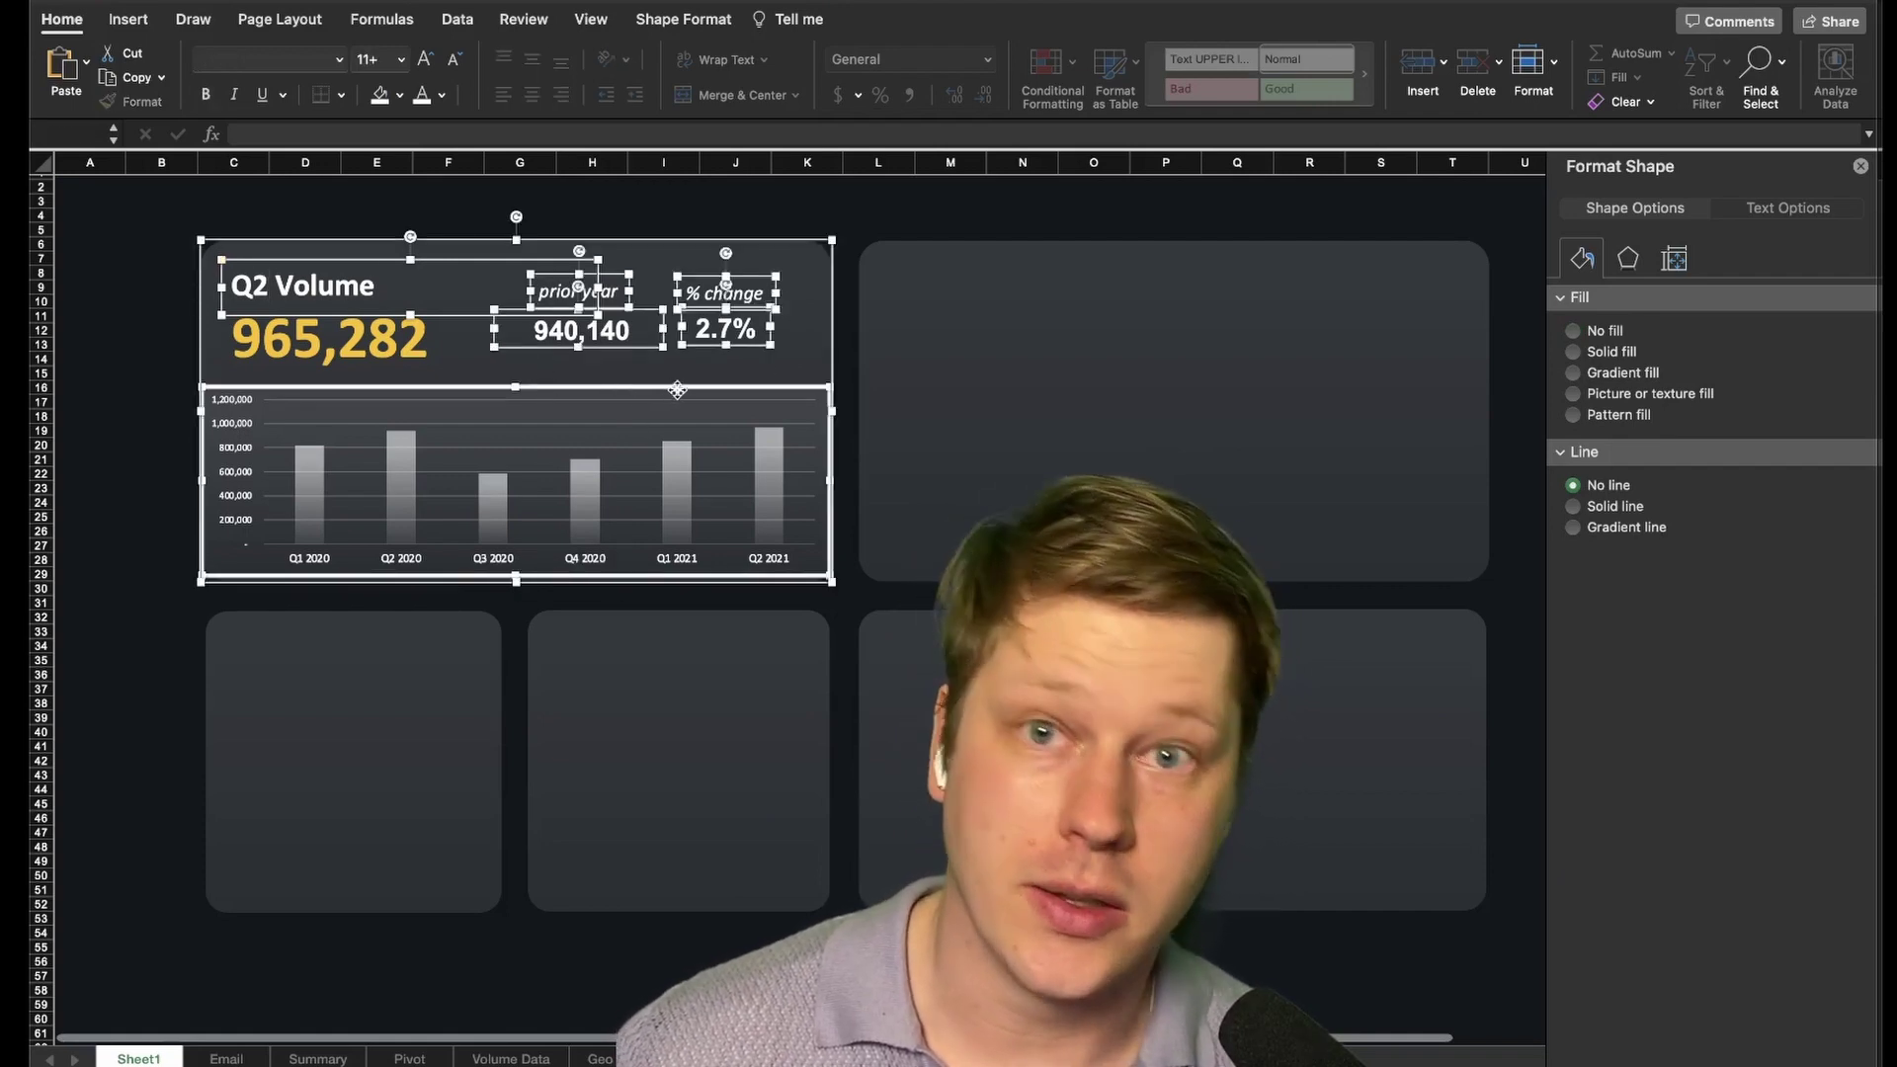
pyautogui.click(321, 476)
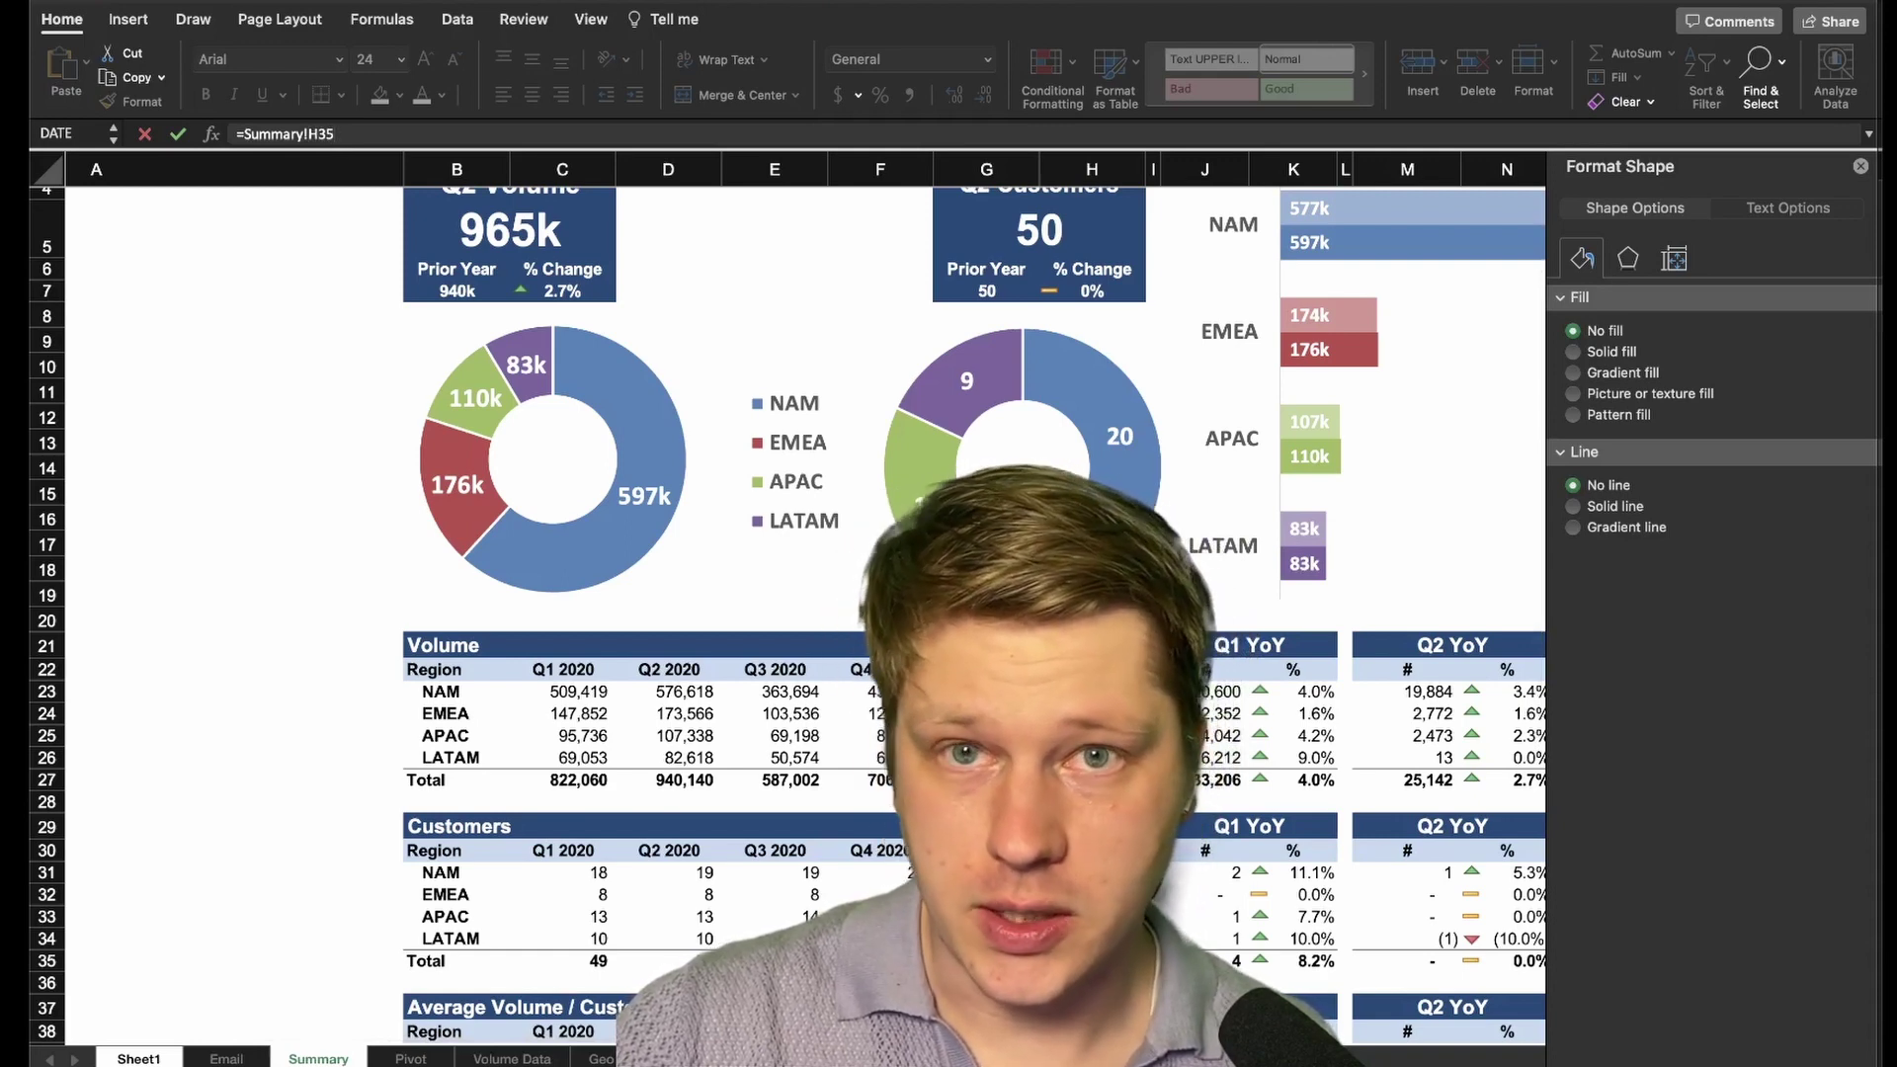
# Link the duplicated card's figures to the Summary sheet's Customers totals, with H35 as headline, and restyle them in large yellow and bold white
pyautogui.press('Return')
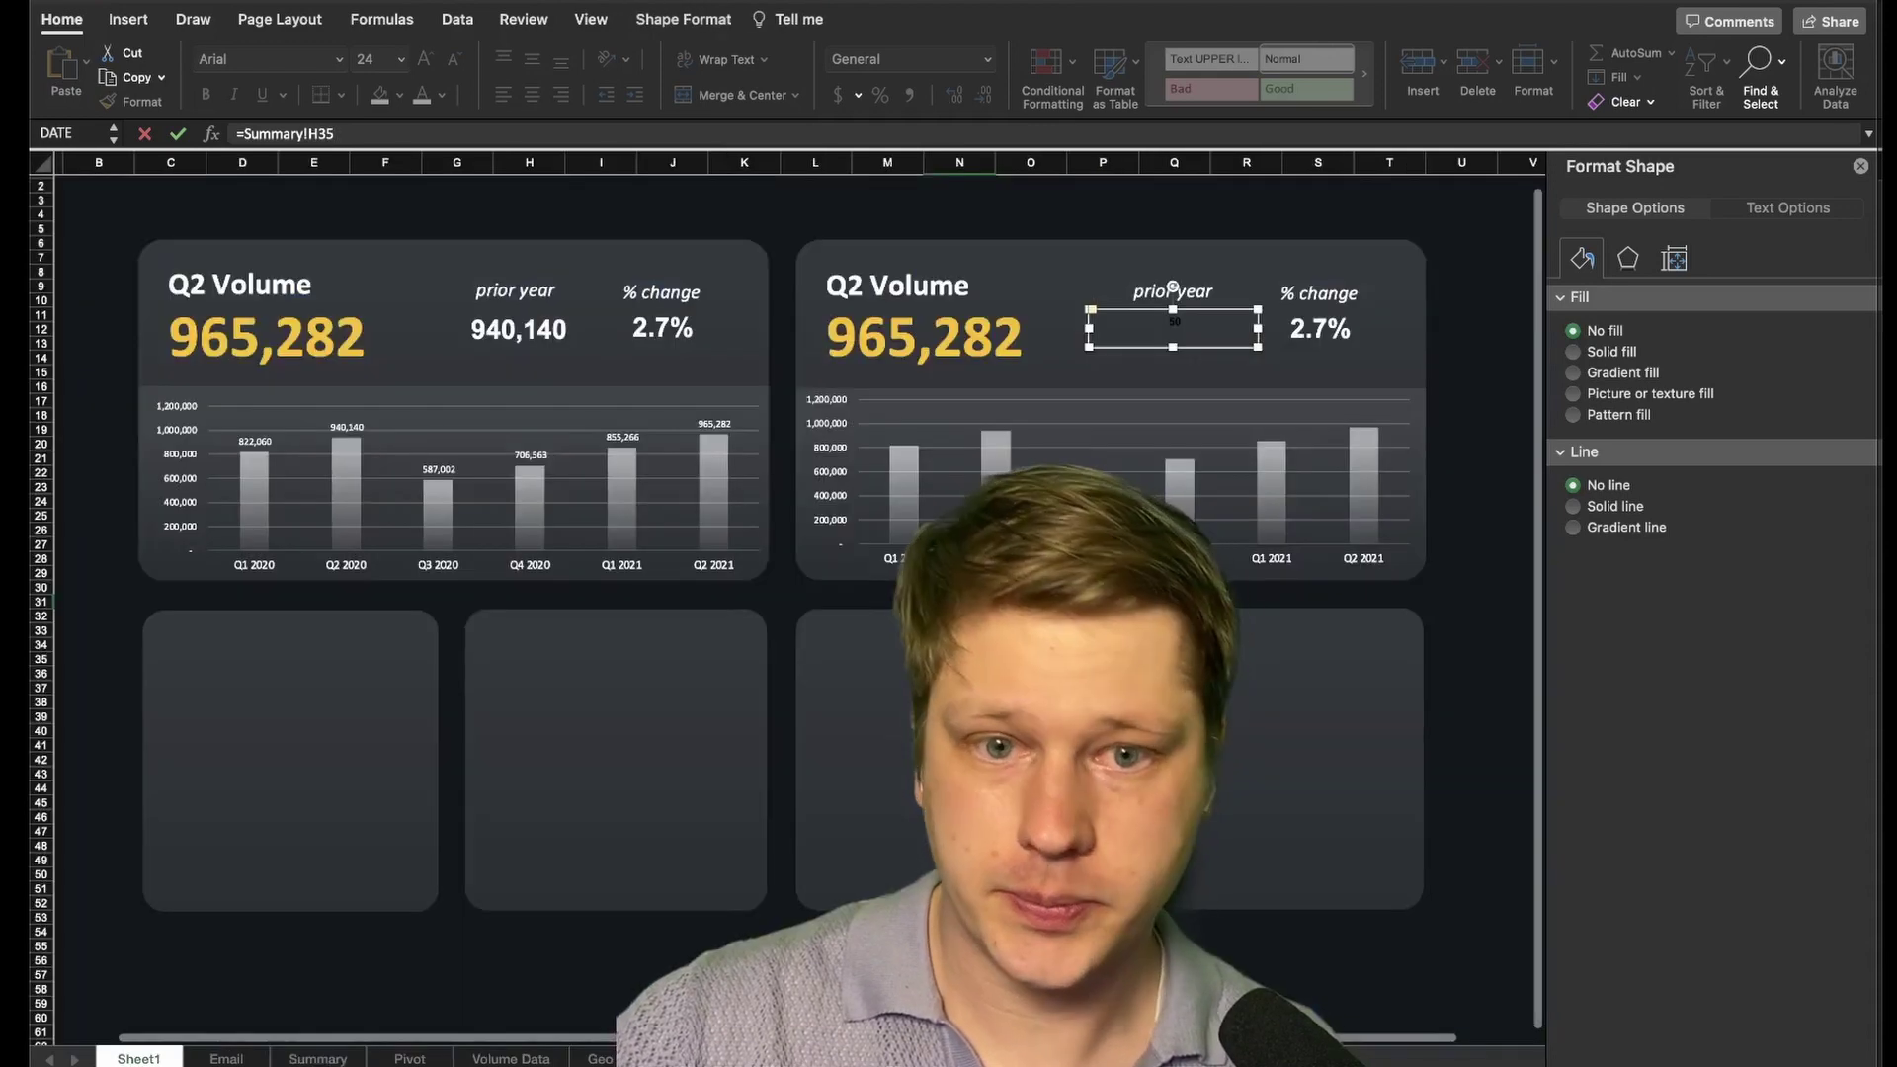
pyautogui.click(1320, 325)
pyautogui.moveTo(336, 133); pyautogui.dragTo(233, 134)
pyautogui.write('=')
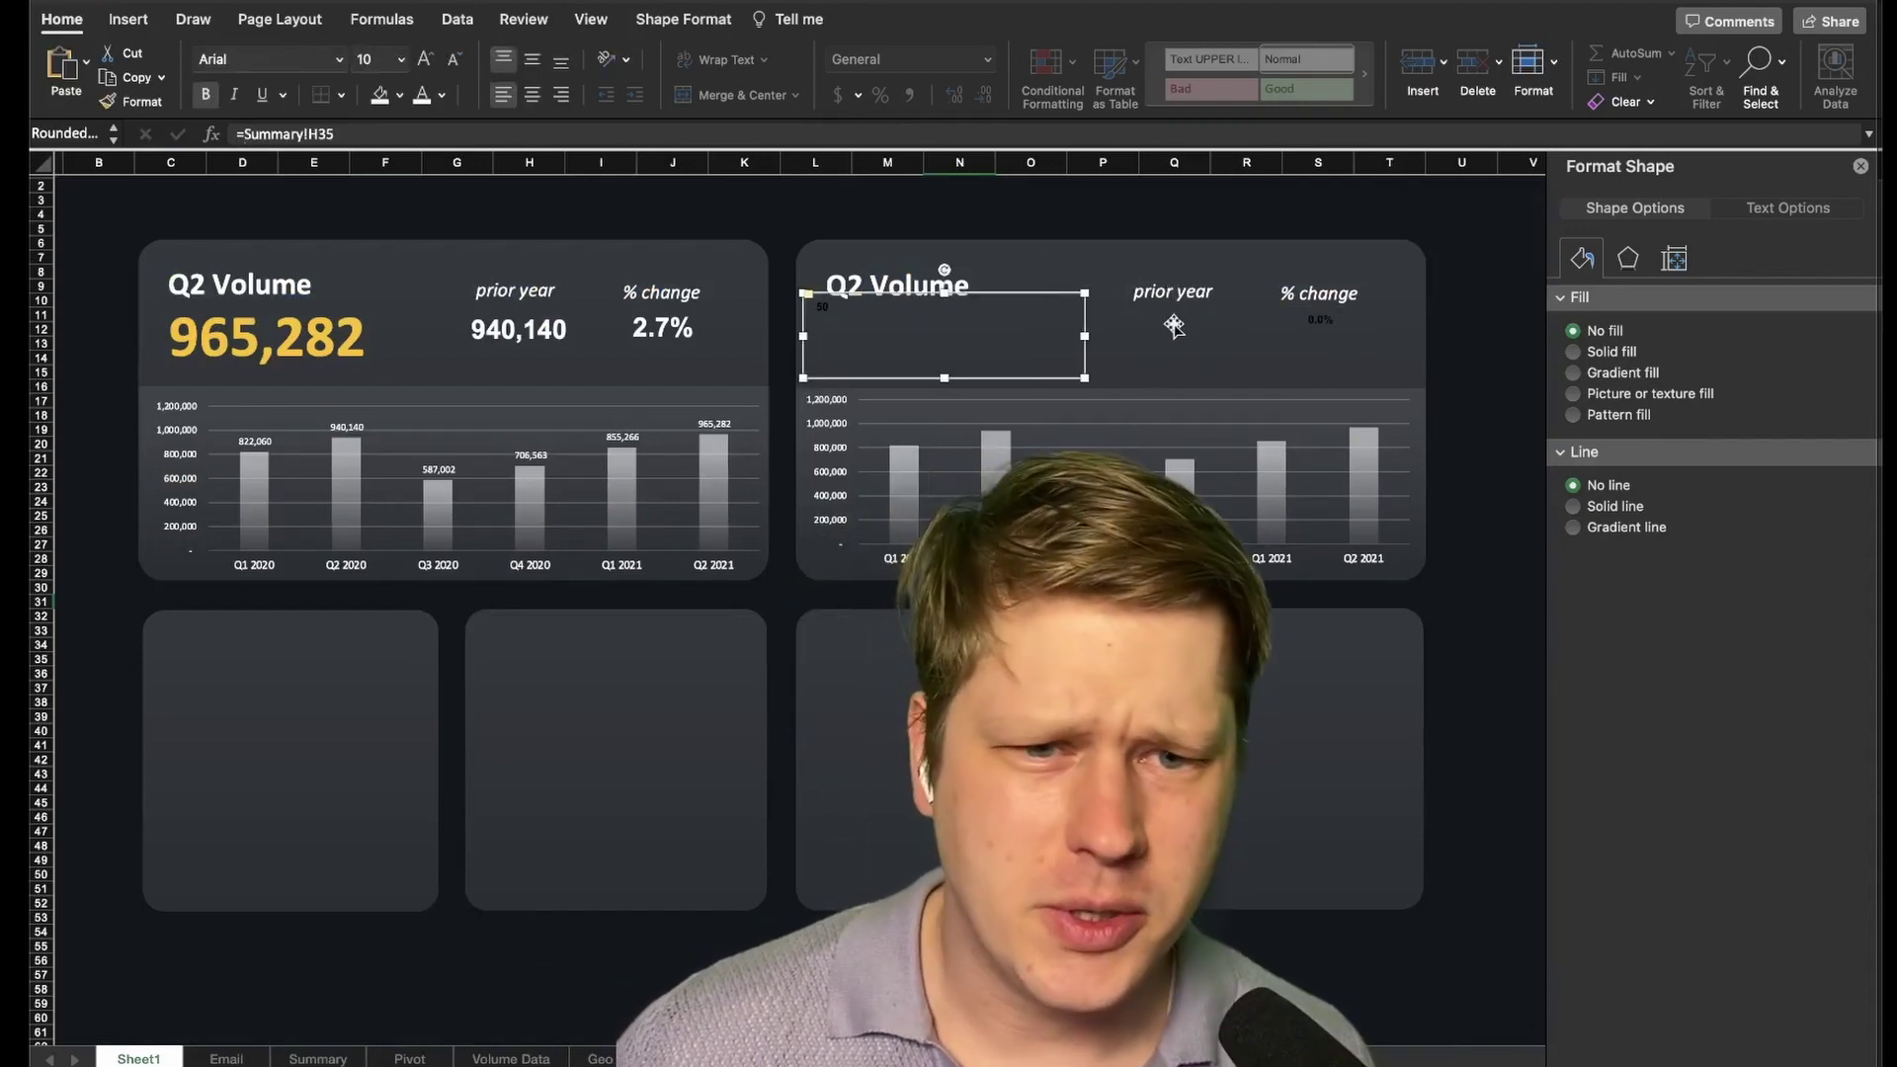
pyautogui.keyDown('shift'); pyautogui.click(1174, 326); pyautogui.keyUp('shift')
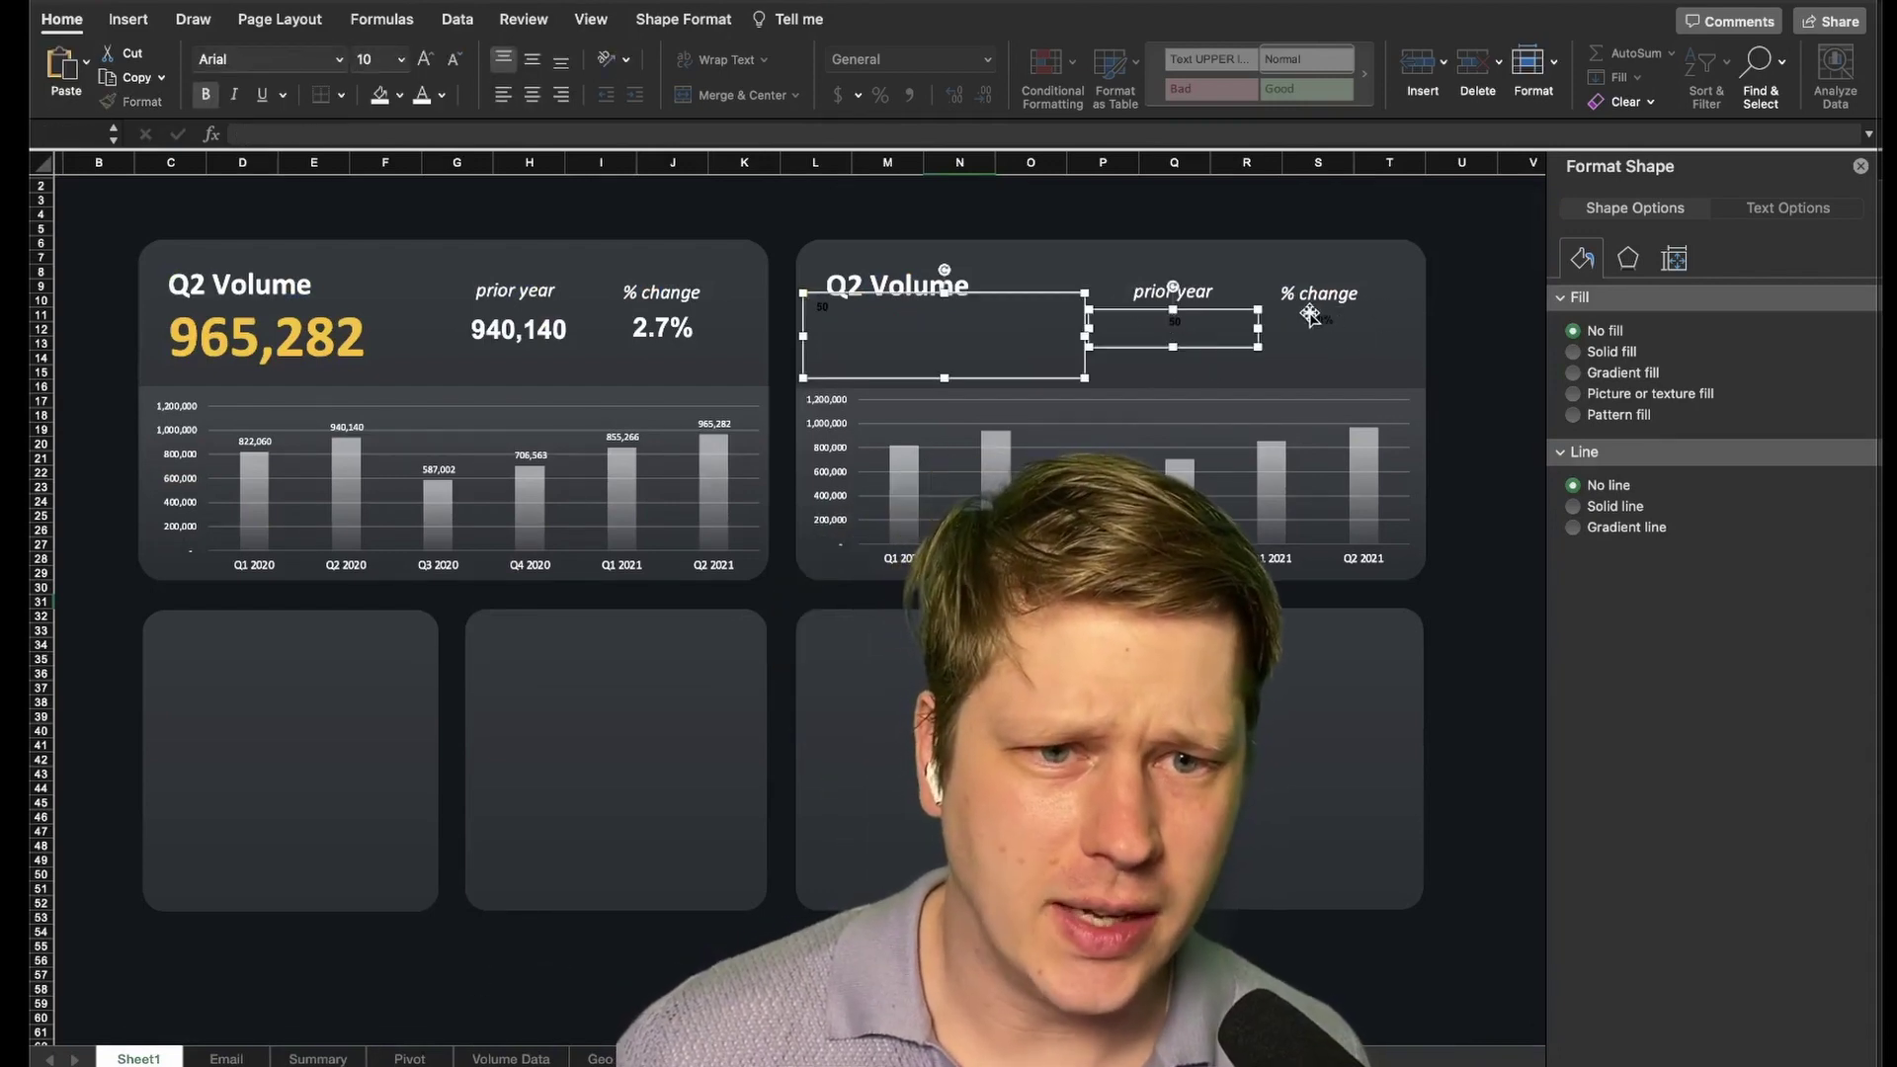
pyautogui.keyDown('shift'); pyautogui.click(1309, 322); pyautogui.keyUp('shift')
# Change the duplicated chart's data range to the Customers quarters and totals, Summary!$C$30:$H$30 and Summary!$C$35:$H$35
pyautogui.click(928, 399)
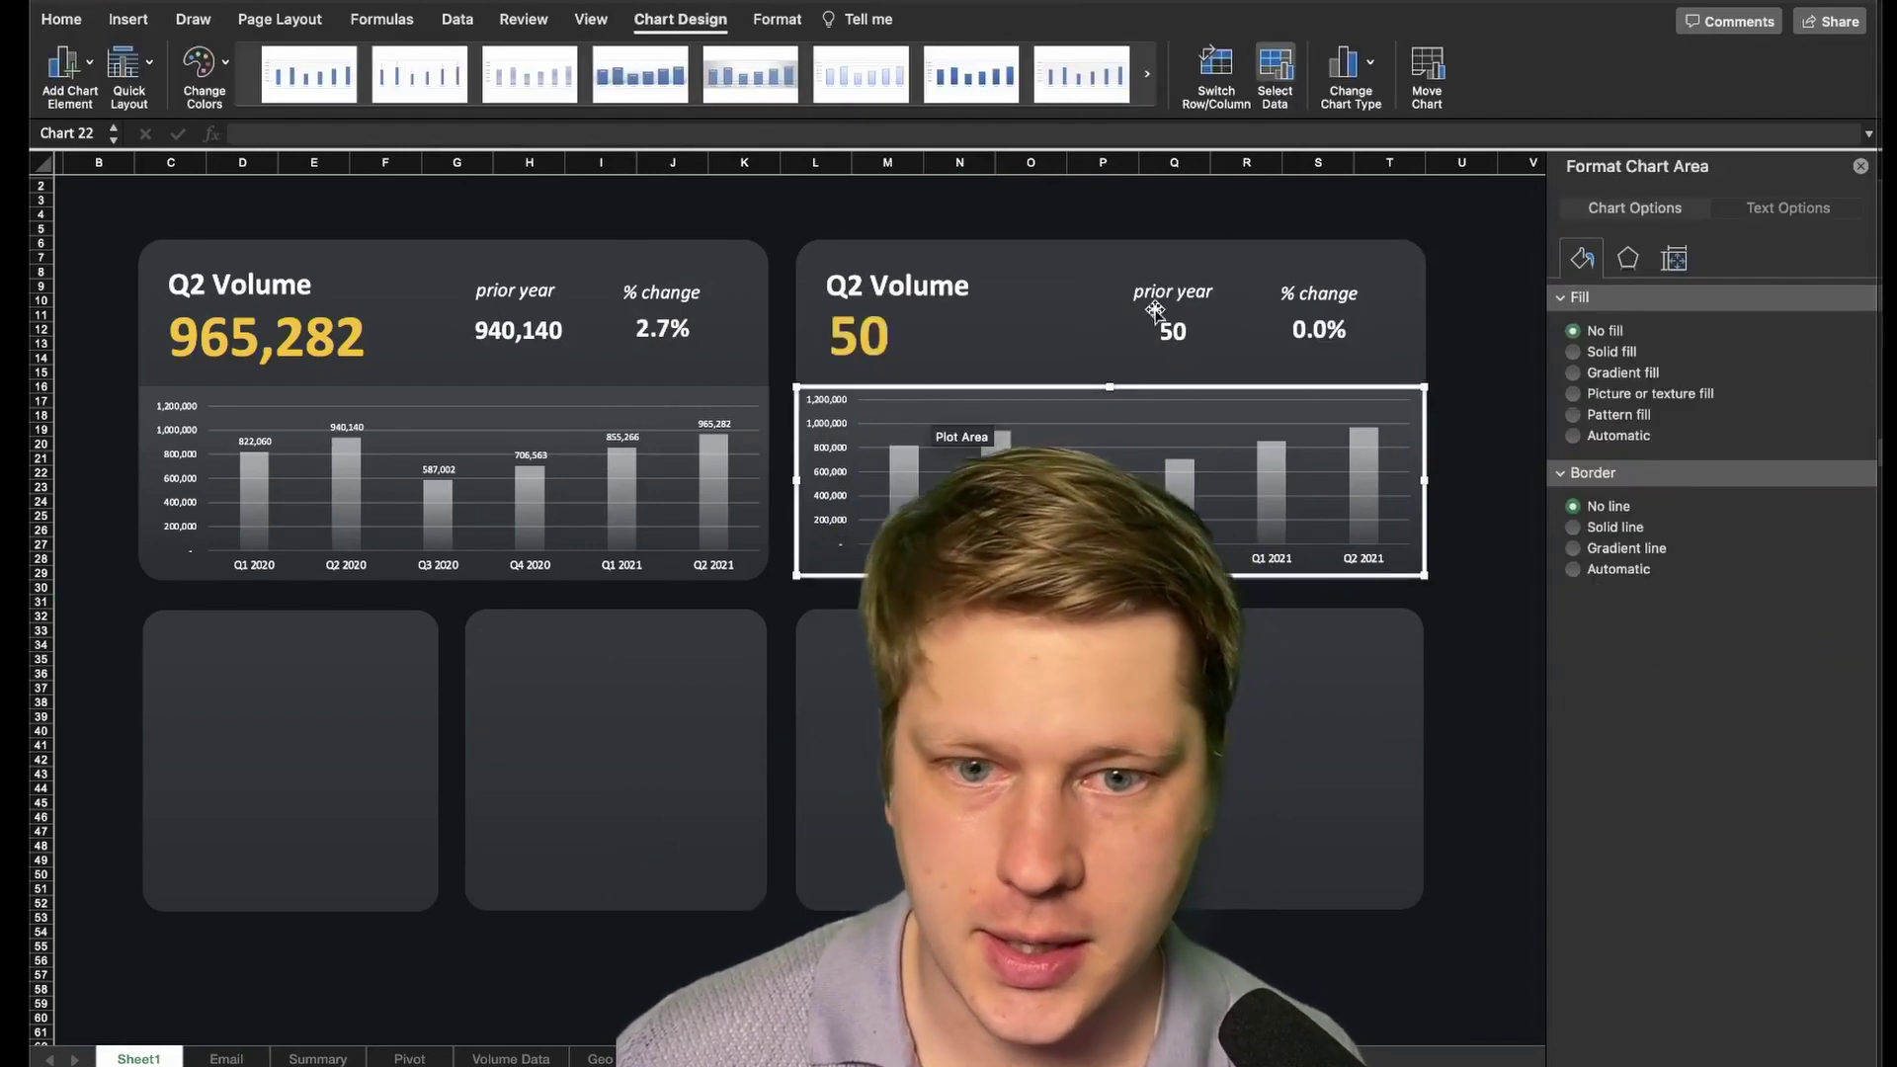
pyautogui.click(1274, 74)
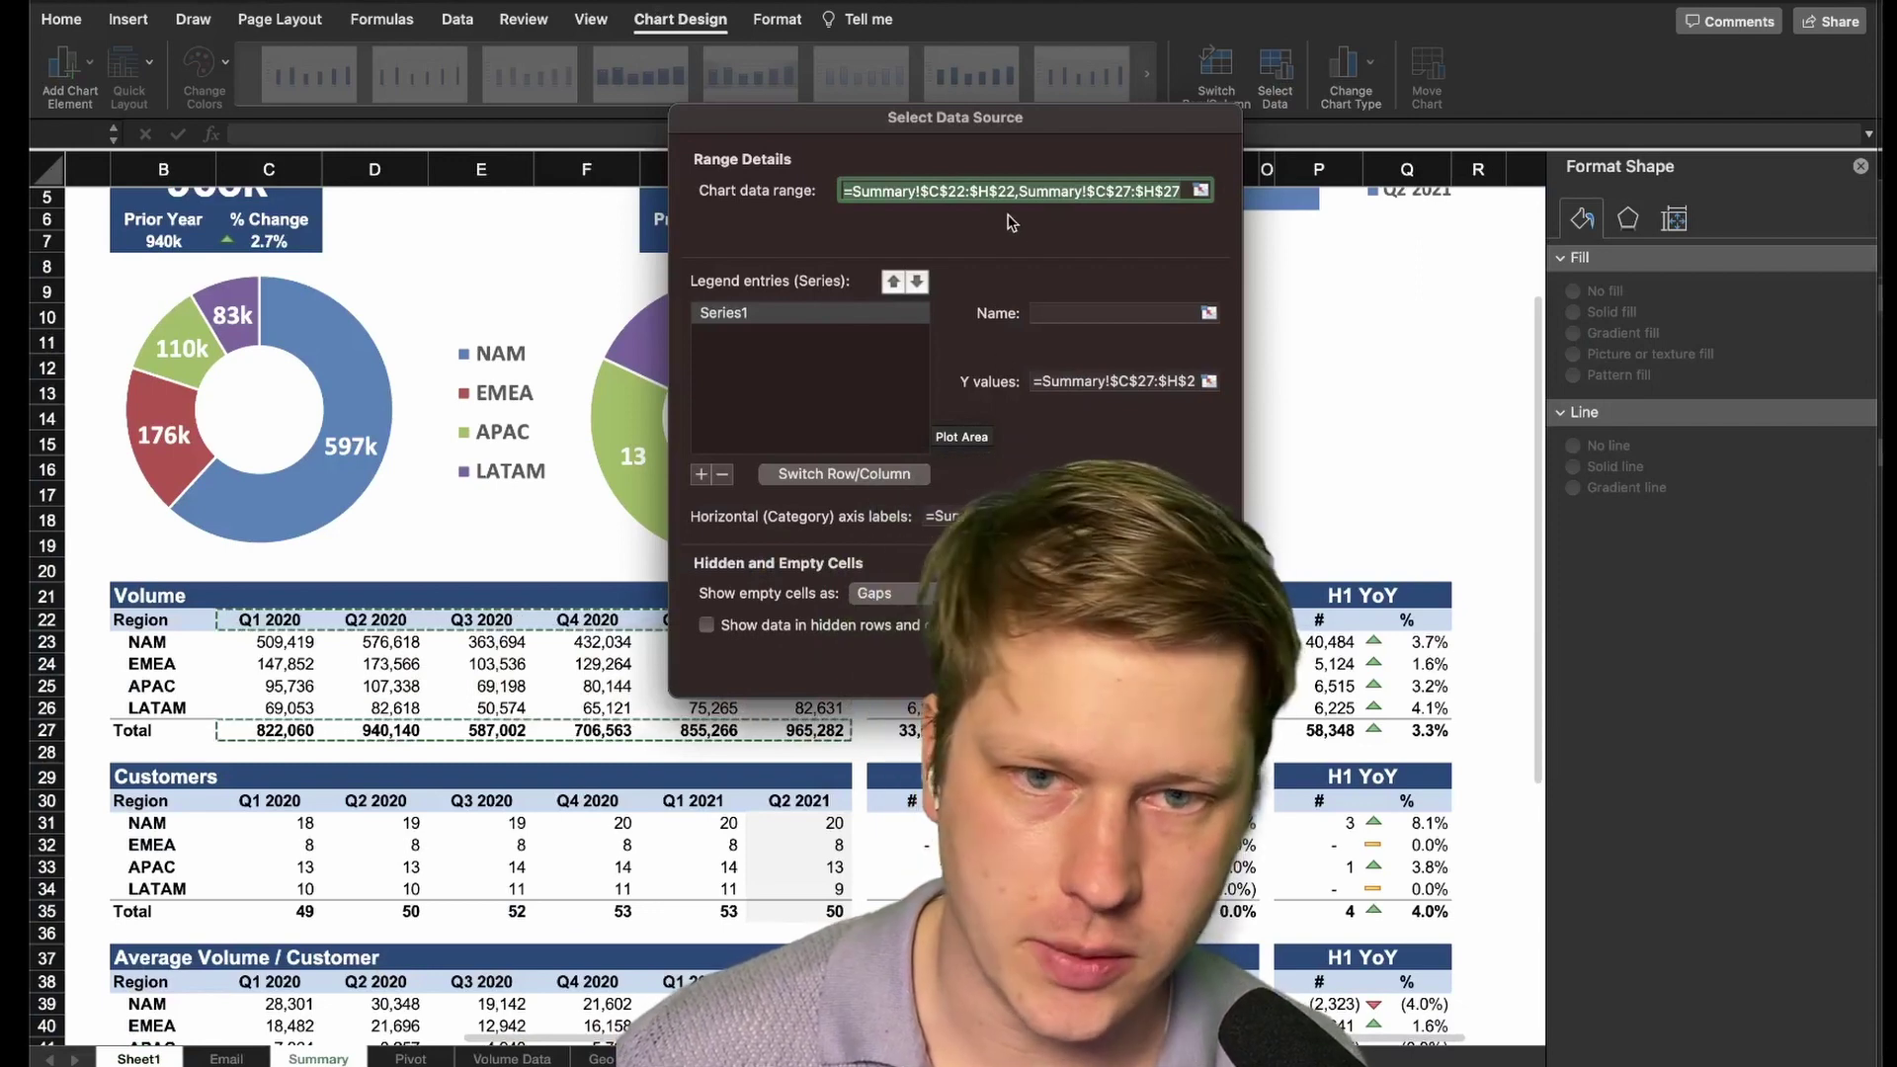
pyautogui.moveTo(268, 800); pyautogui.dragTo(798, 801)
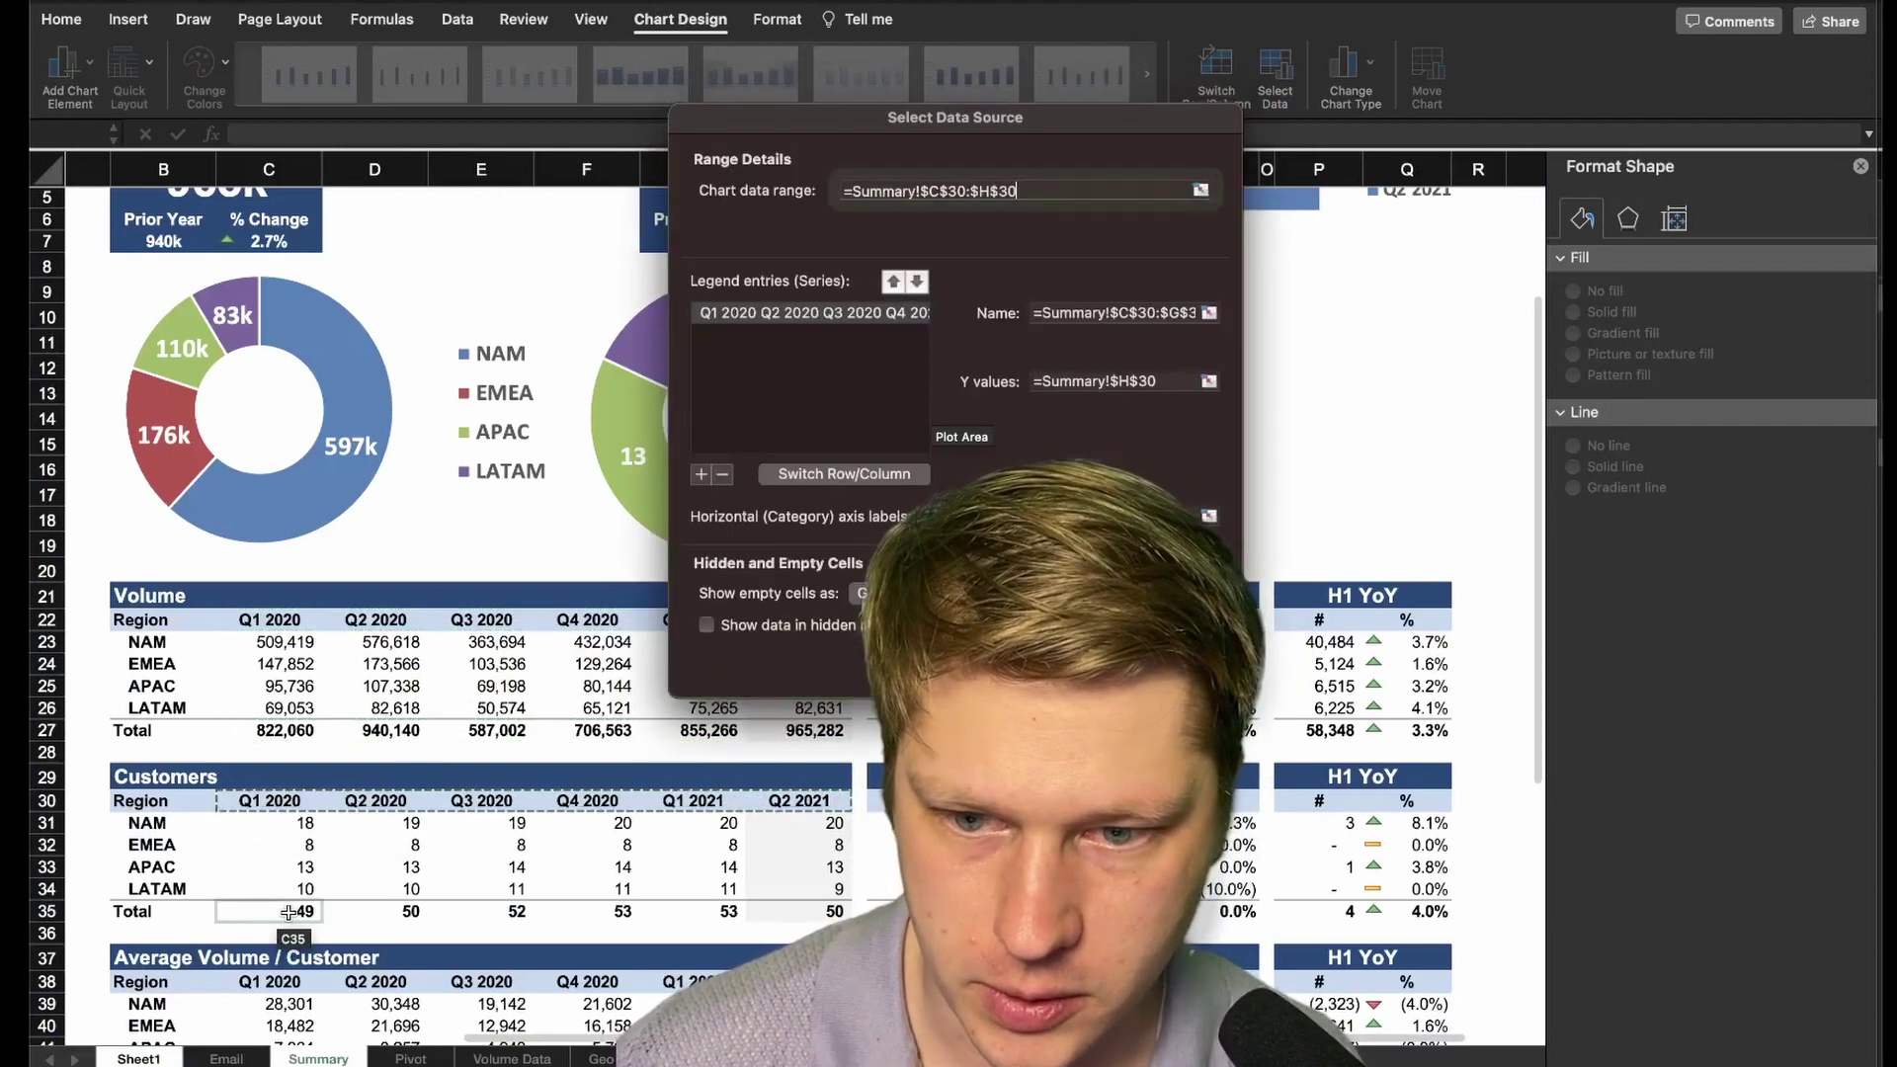
pyautogui.keyDown('super'); pyautogui.click(286, 911); pyautogui.keyUp('super')
pyautogui.moveTo(449, 911); pyautogui.dragTo(798, 911)
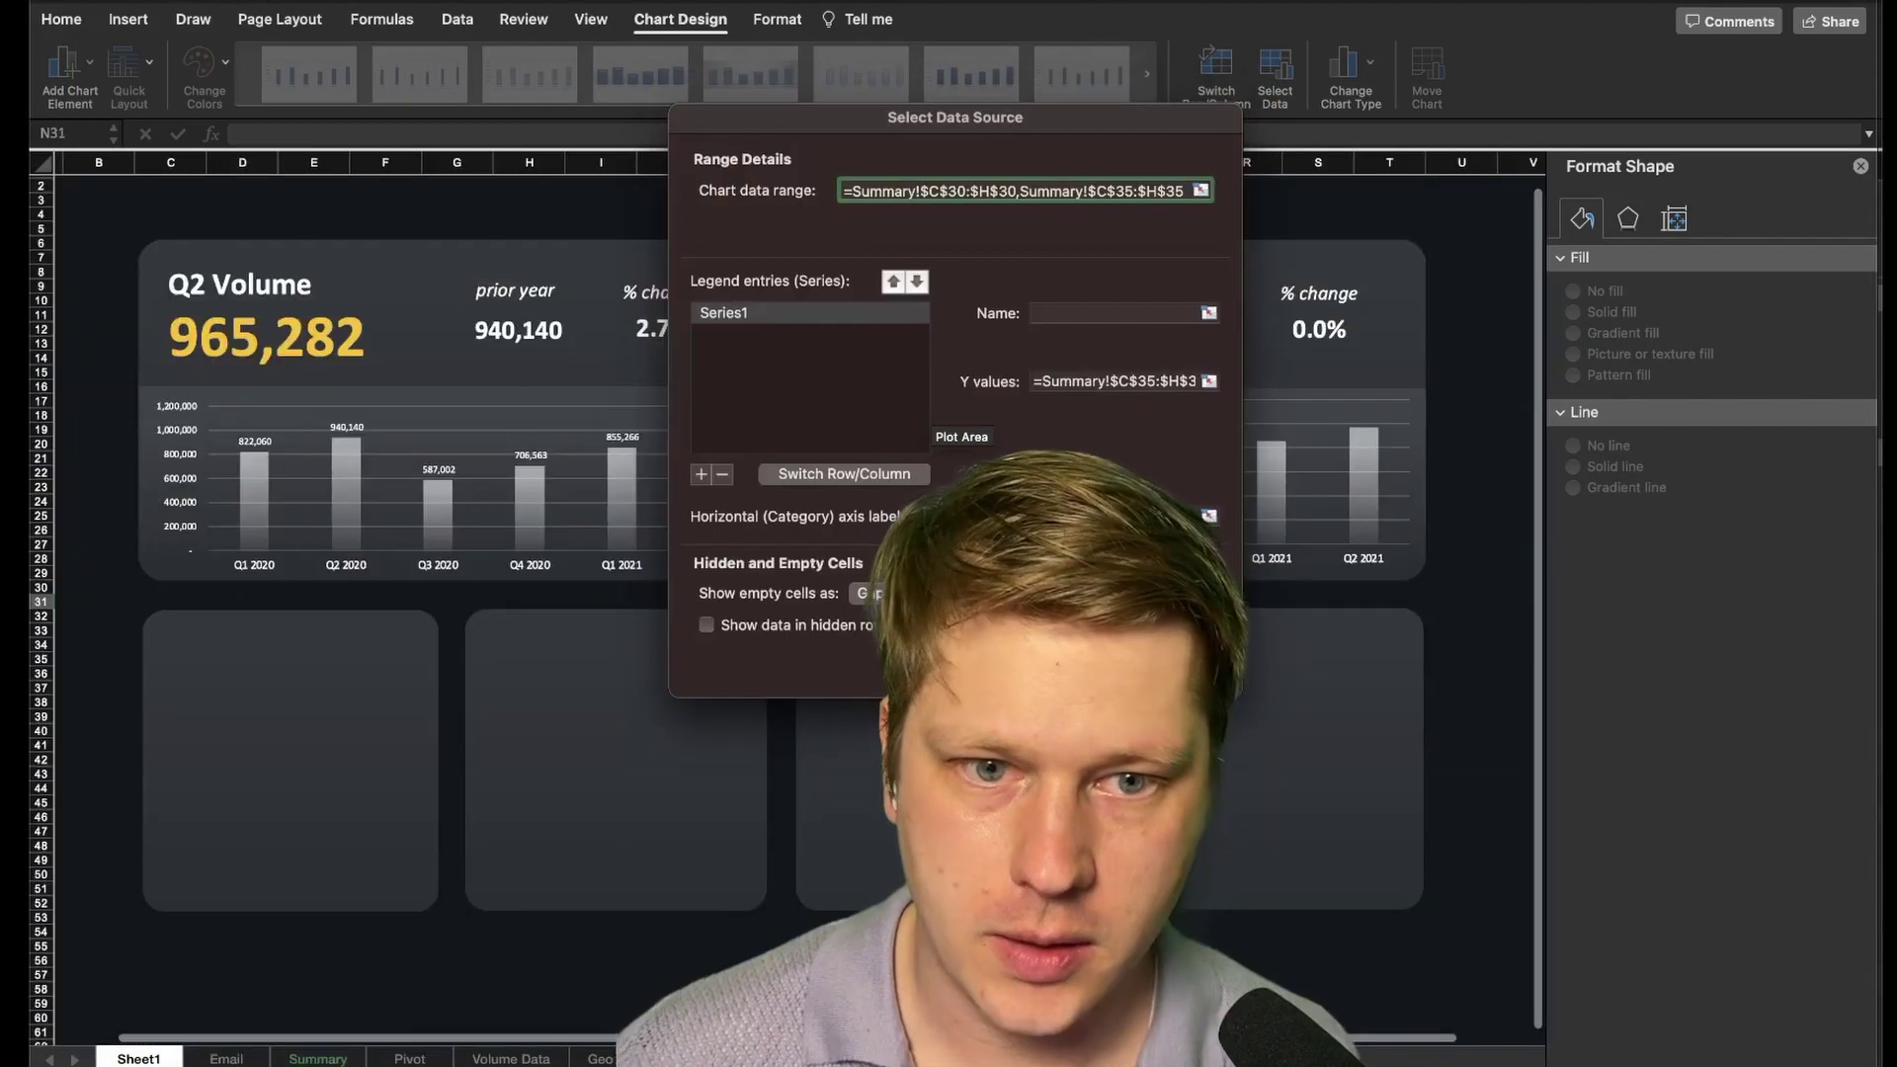
pyautogui.click(1183, 665)
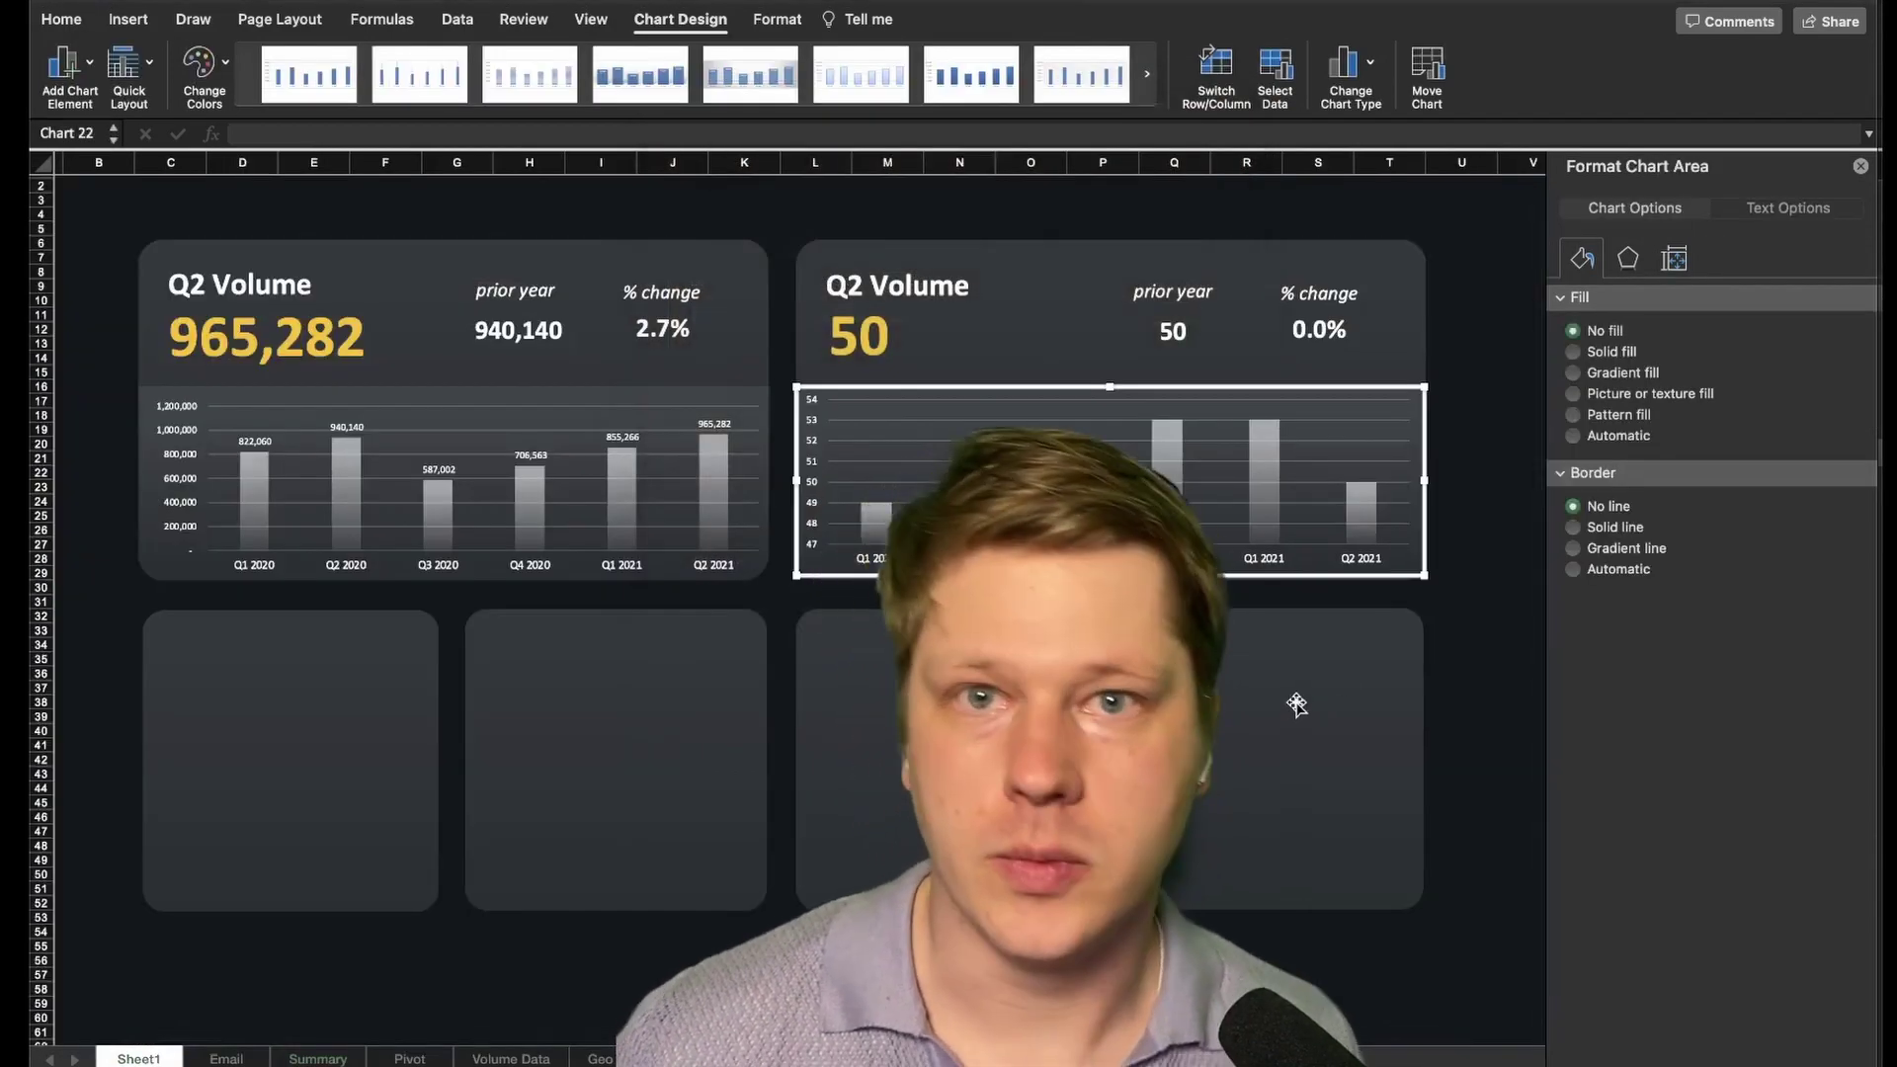
pyautogui.click(1466, 691)
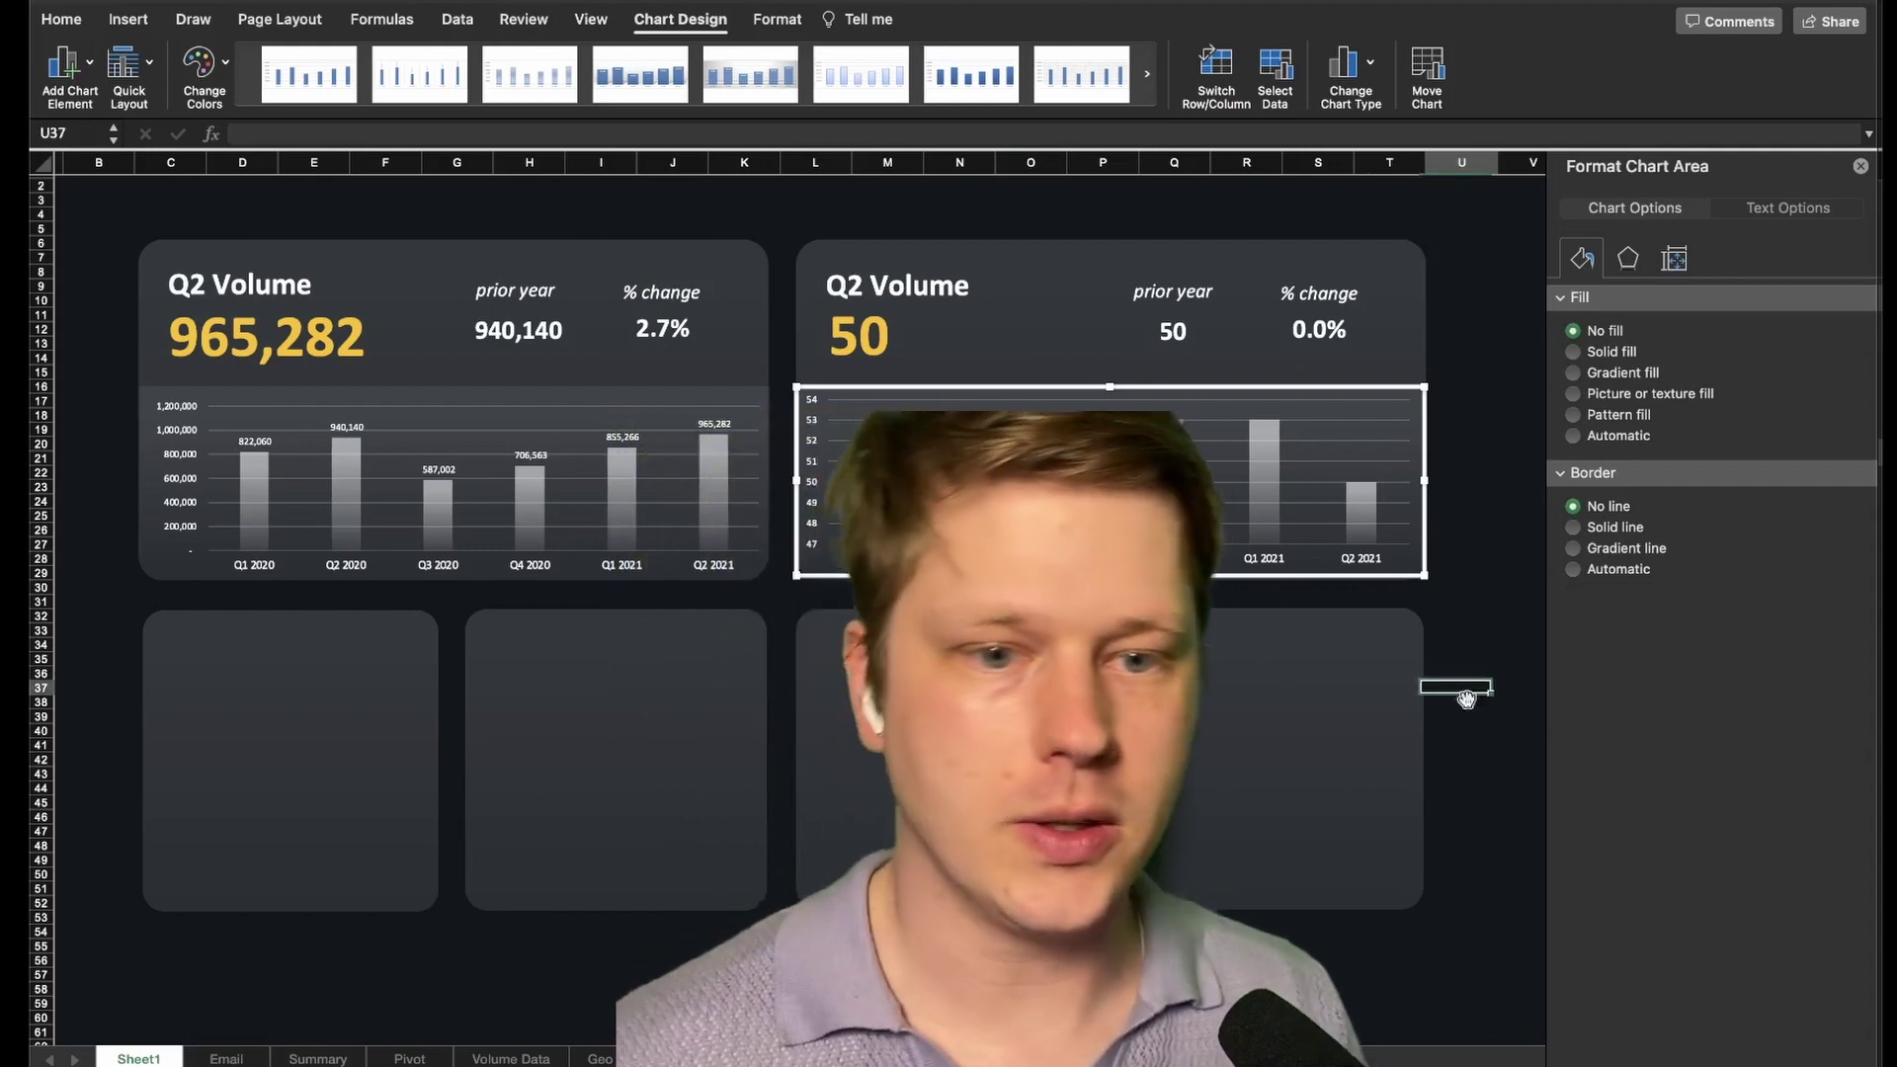
# Add data labels to the columns of the customers chart
pyautogui.click(1427, 724)
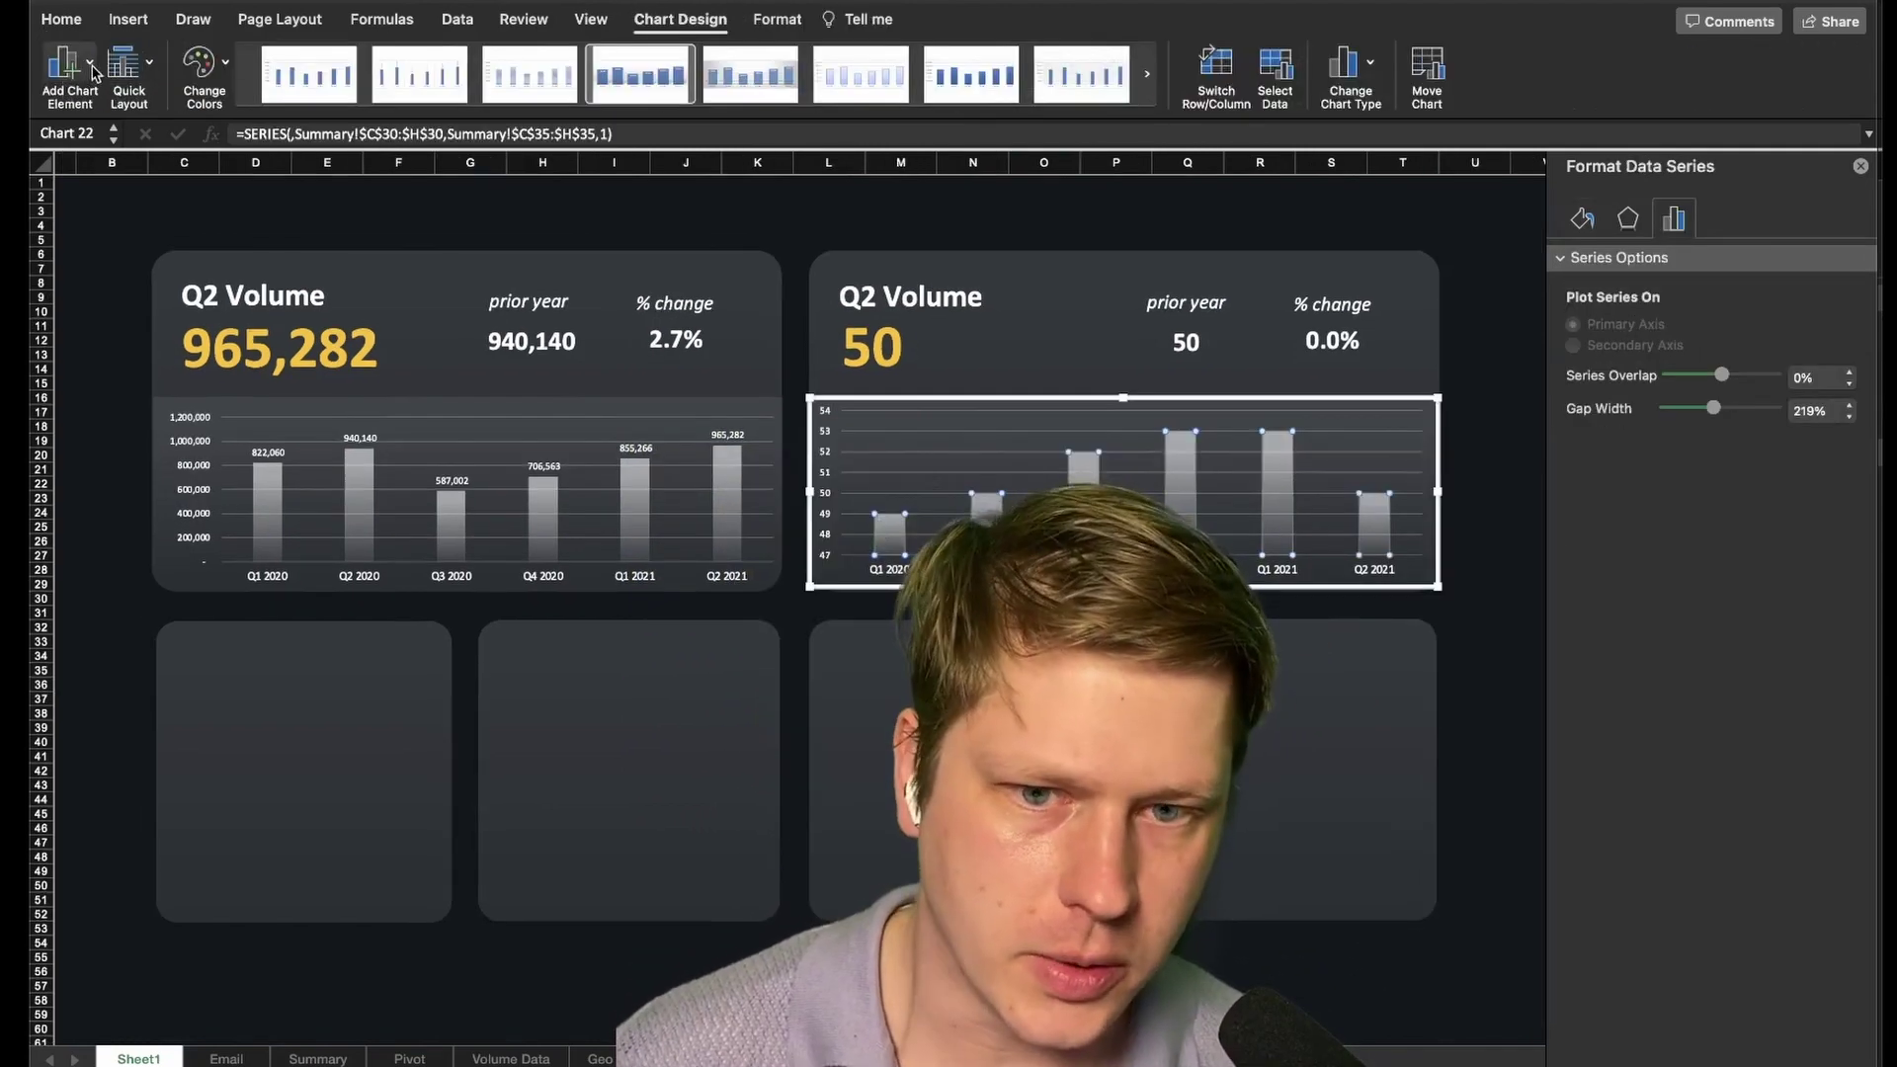
pyautogui.click(95, 72)
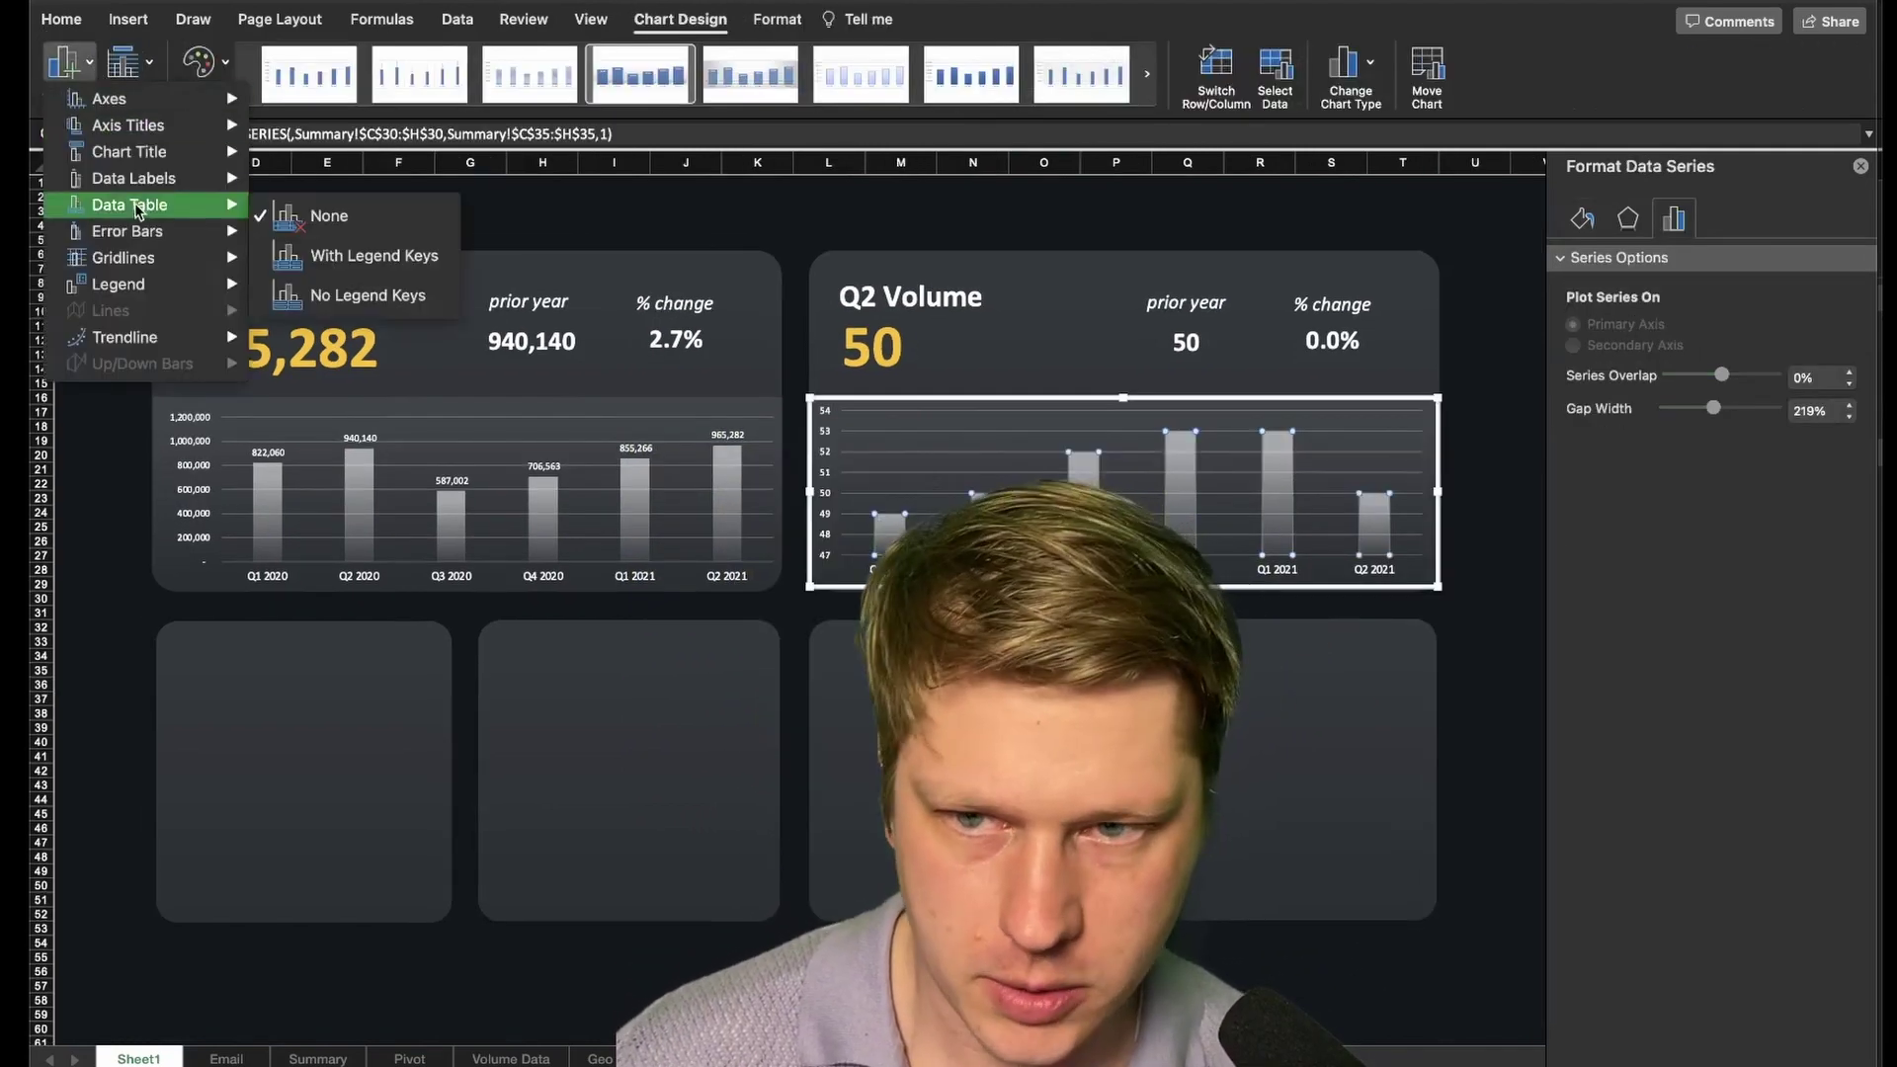
pyautogui.moveTo(174, 182)
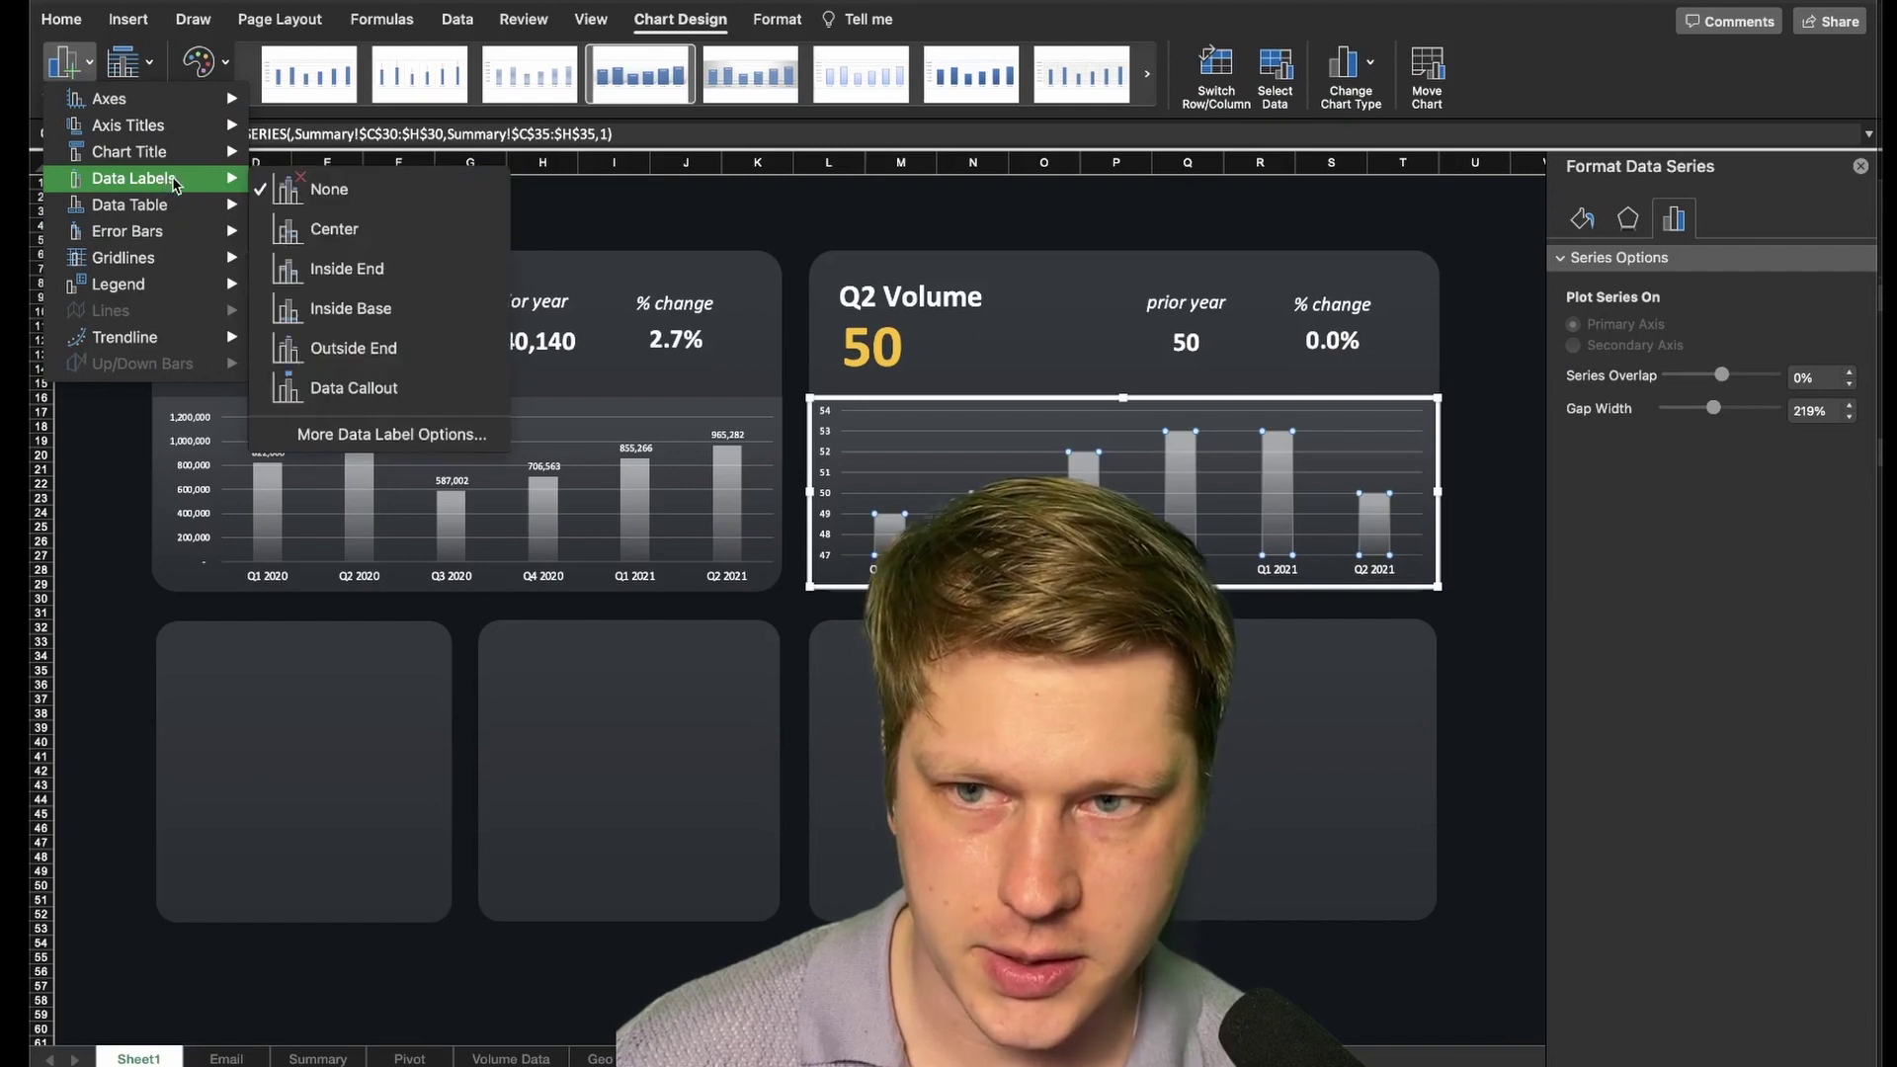
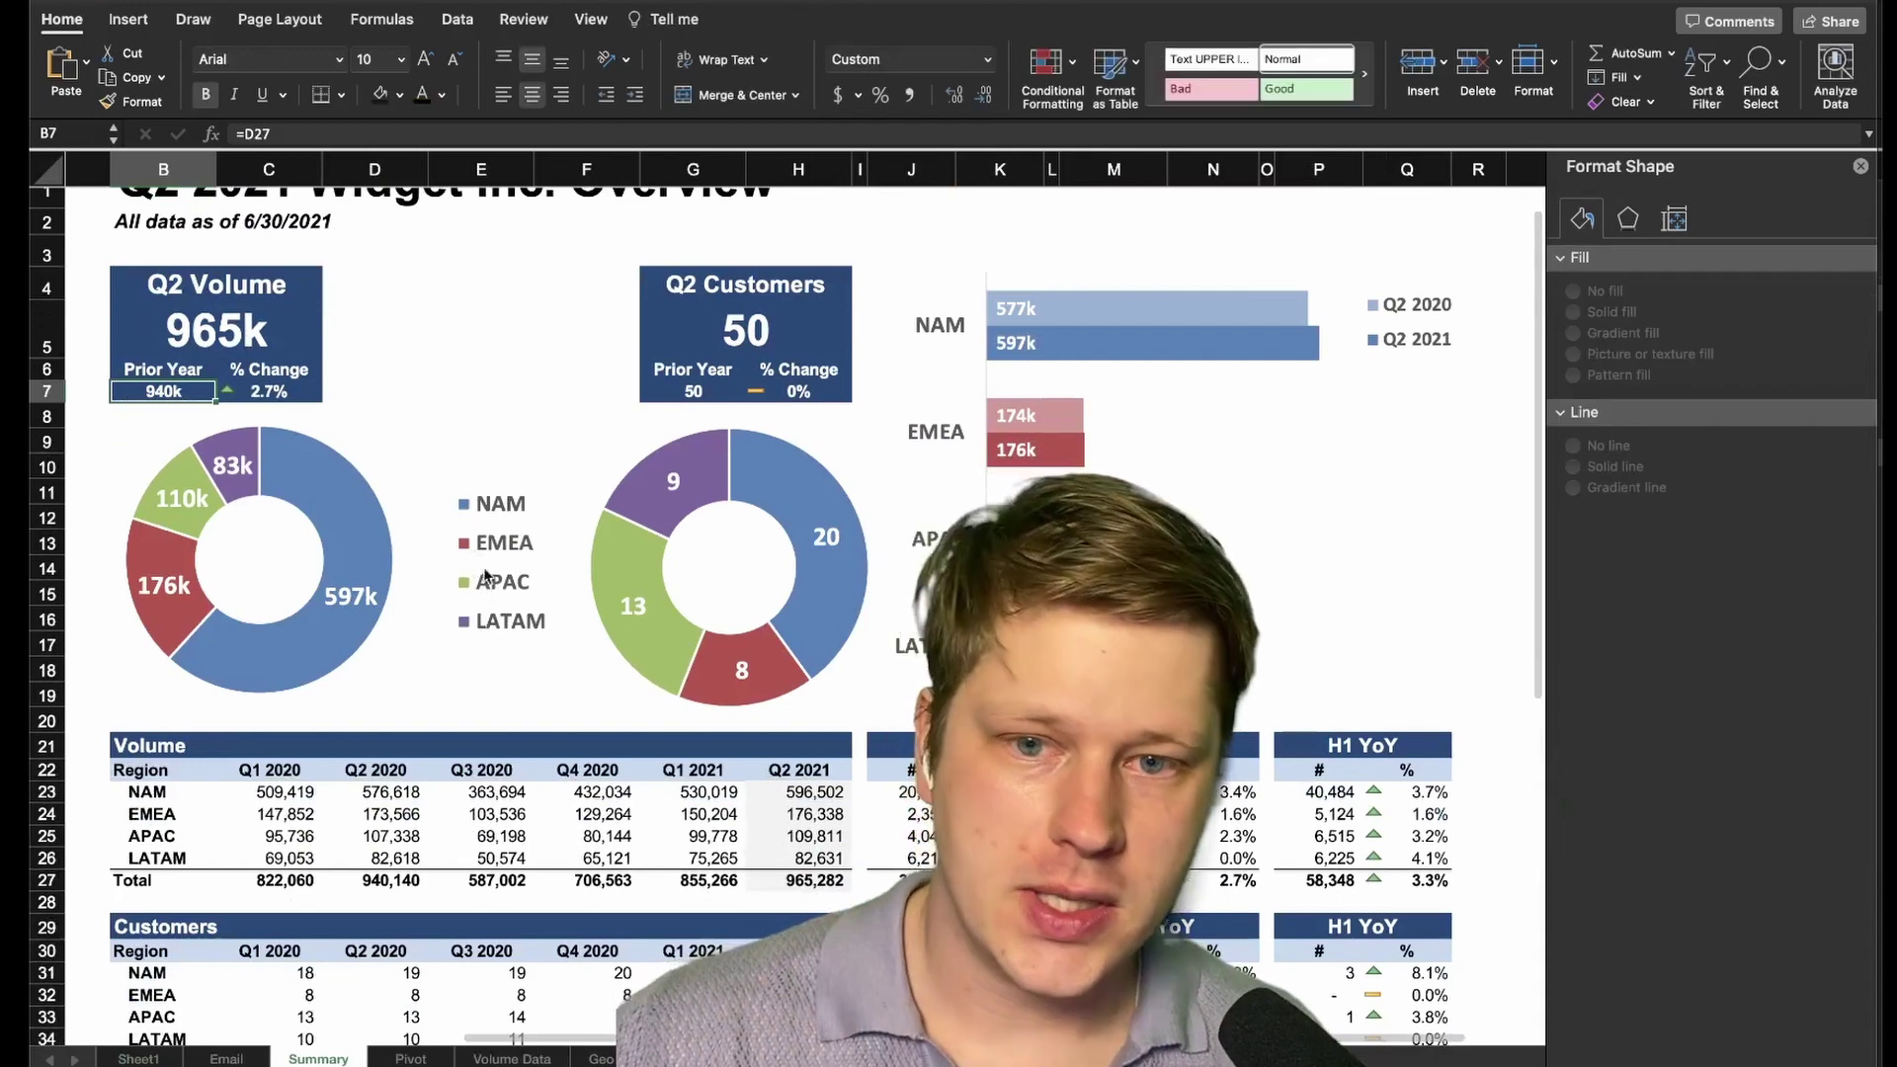
# Copy the volume and customers doughnut charts from the Summary sheet onto the two small cards on Sheet1
pyautogui.click(383, 550)
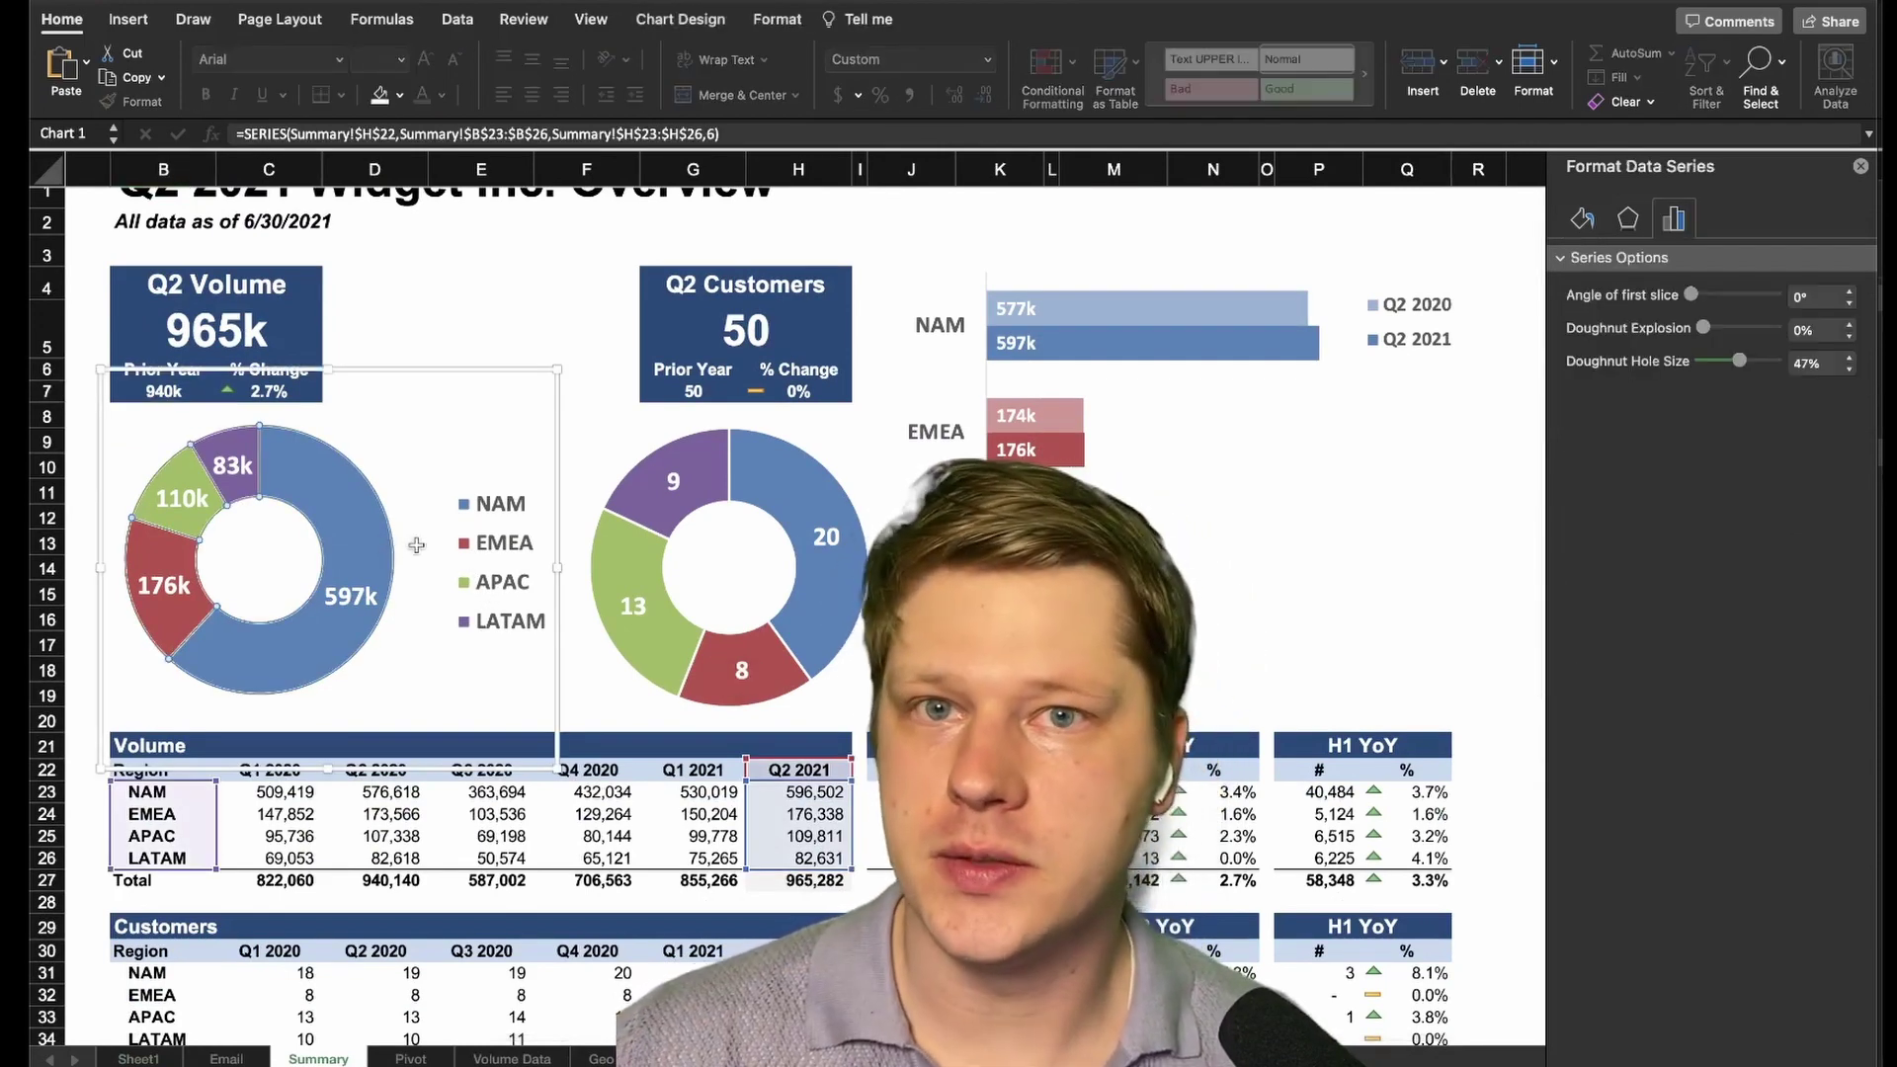
pyautogui.click(436, 371)
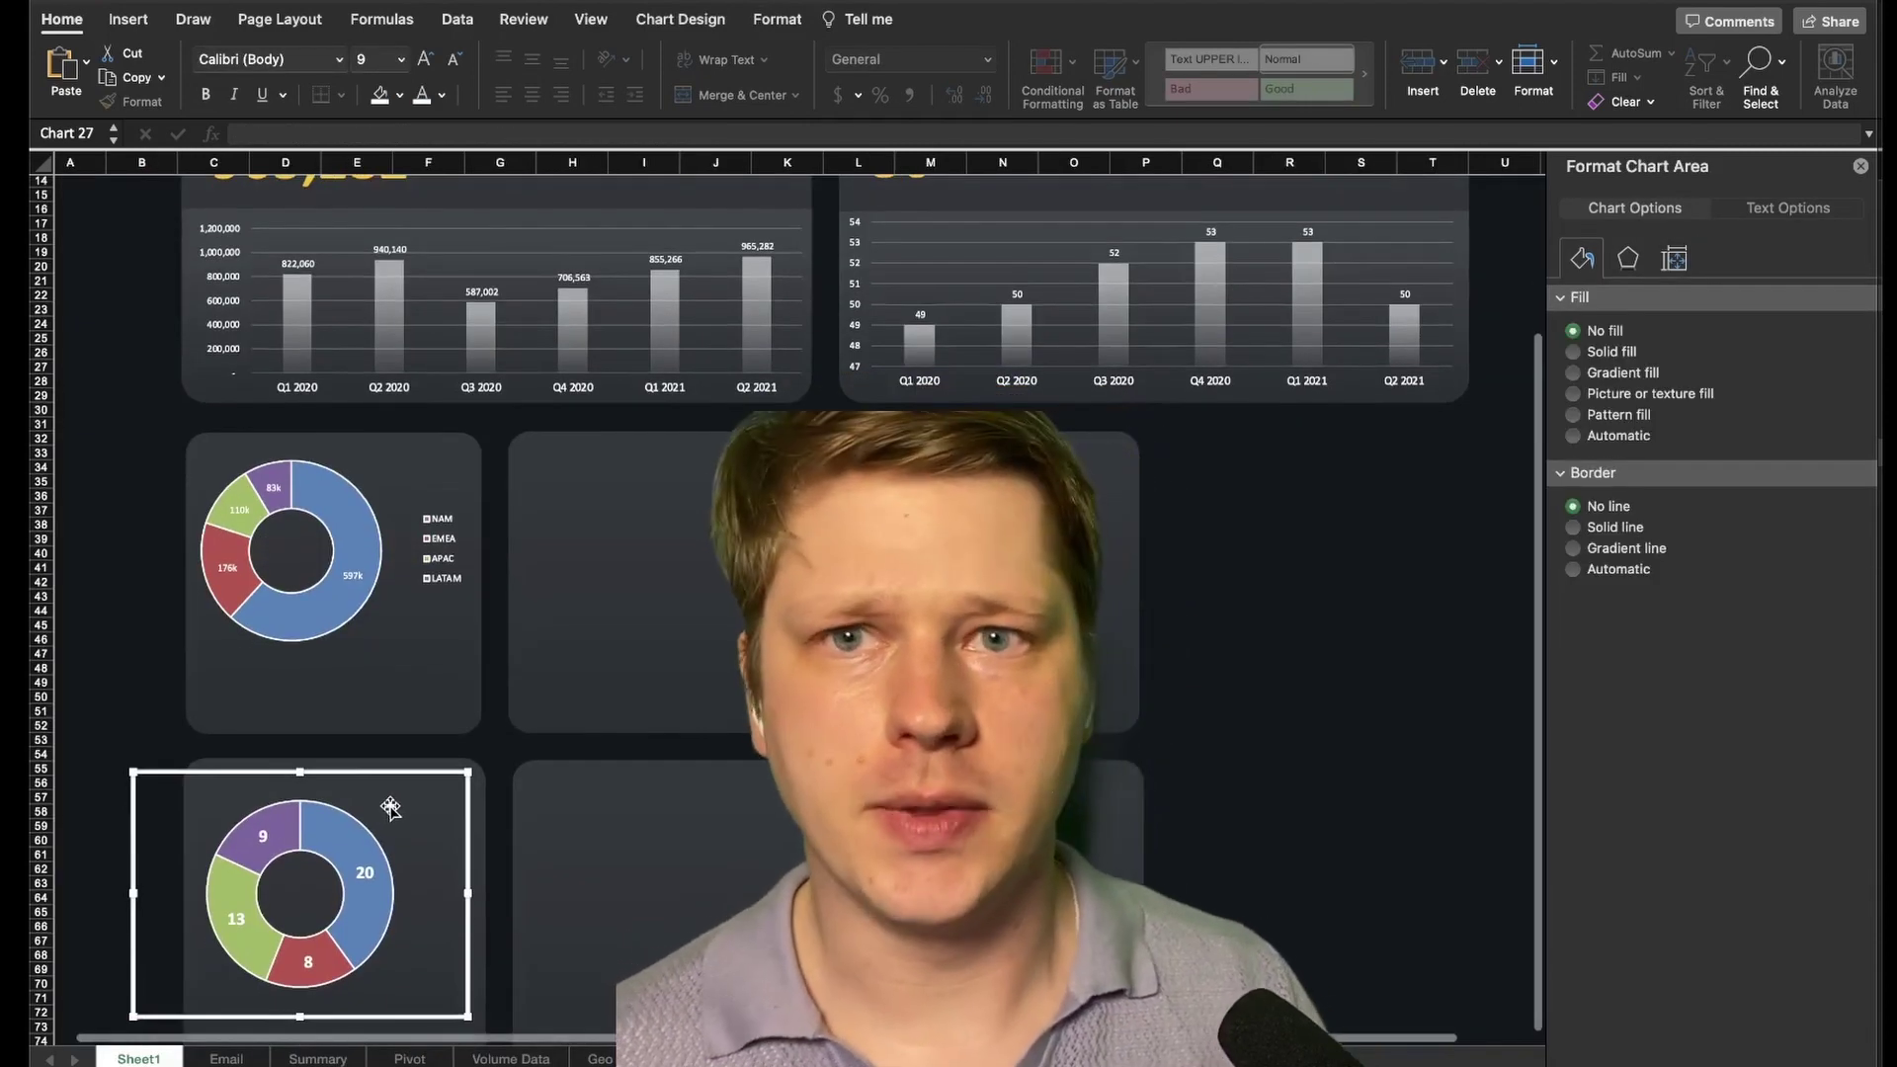
# Review the doughnut charts on the small cards and the empty space beside the two wide cards
pyautogui.scroll(-3, 381, 802)
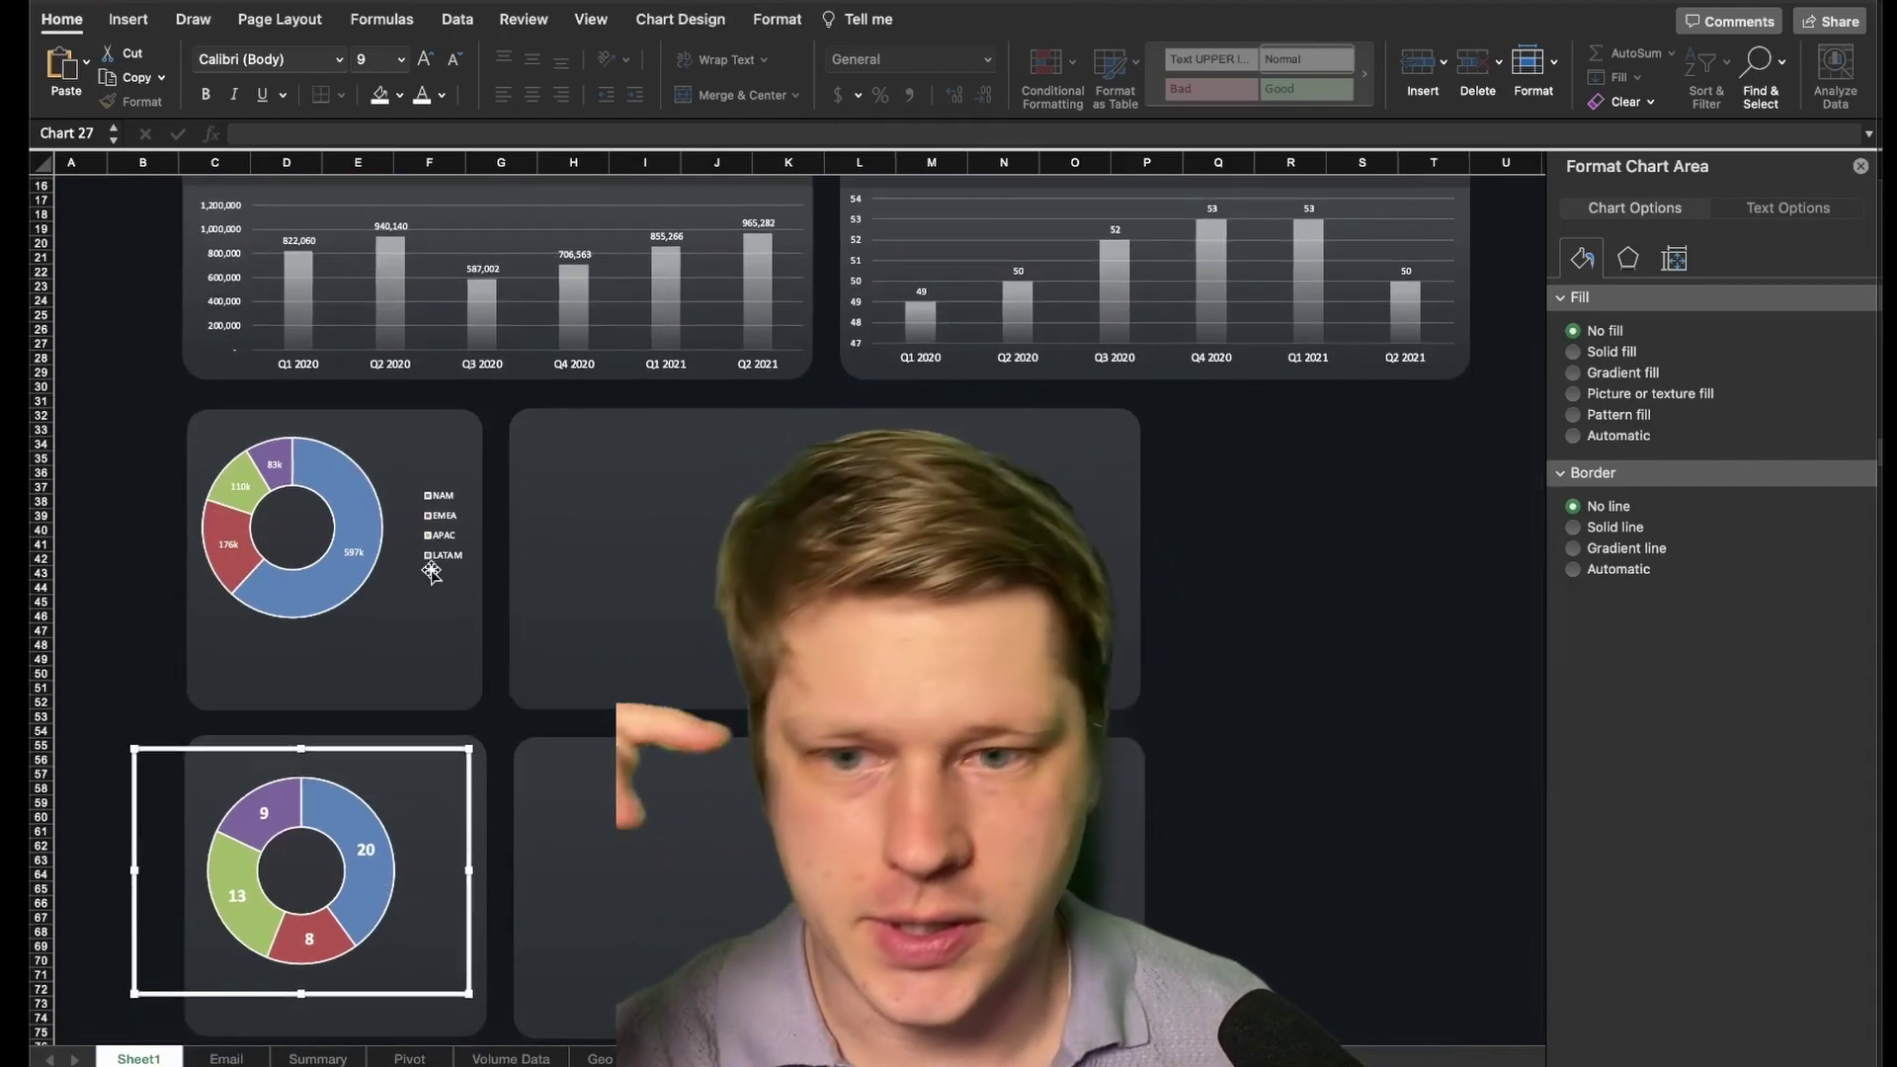
pyautogui.scroll(5, 381, 591)
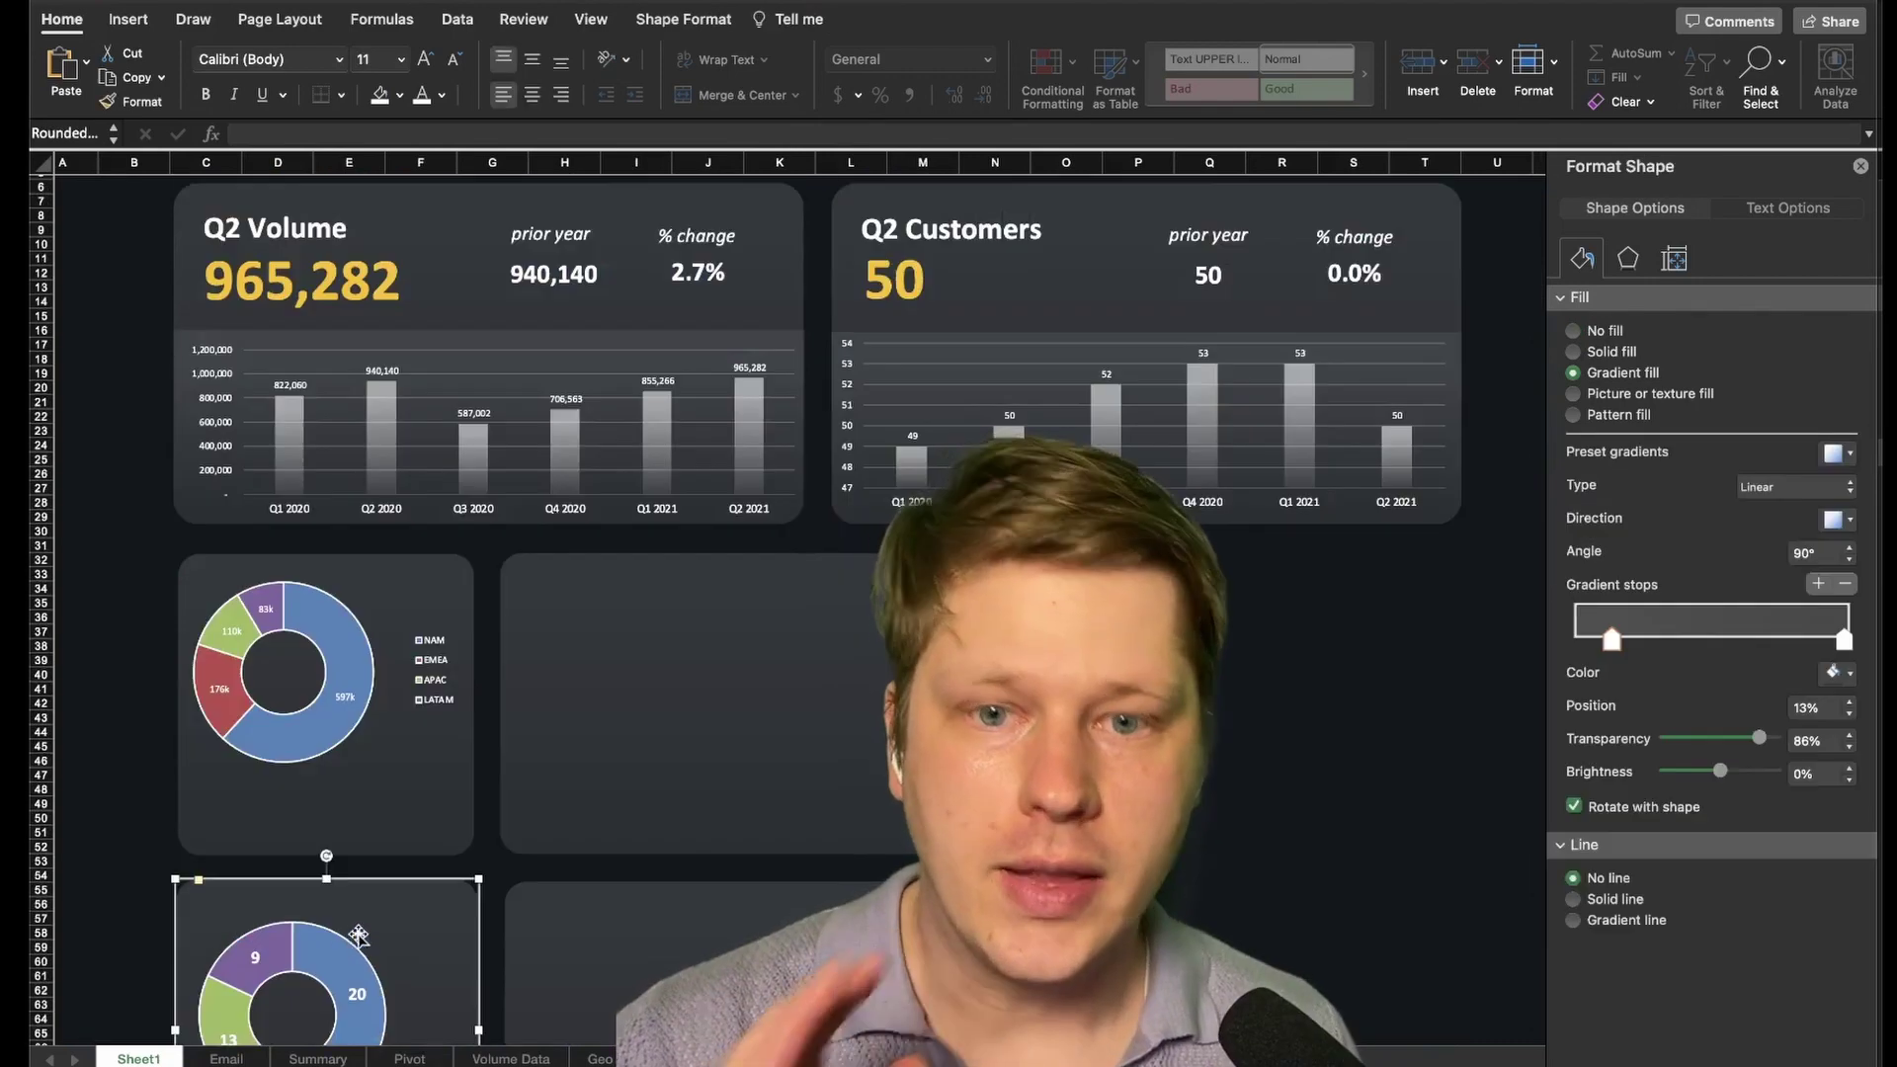
pyautogui.scroll(-3, 381, 936)
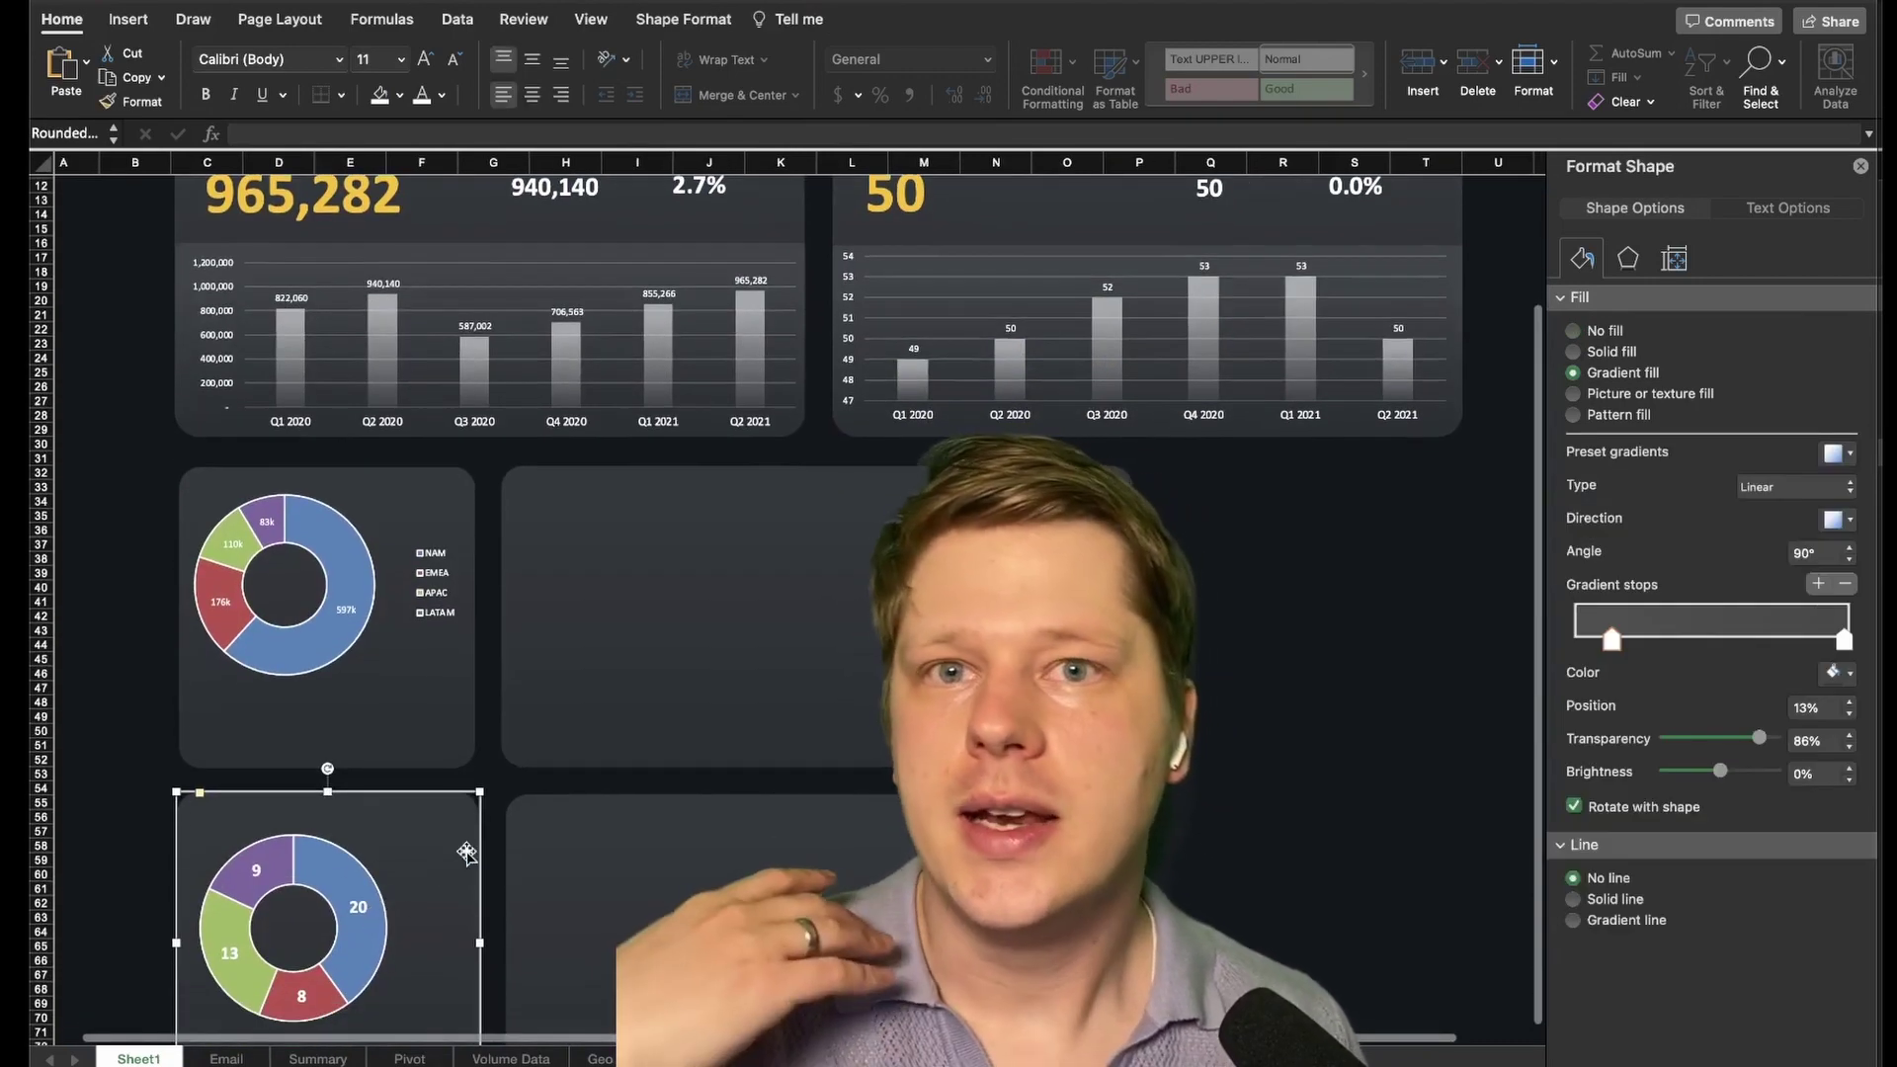
pyautogui.scroll(-3, 451, 812)
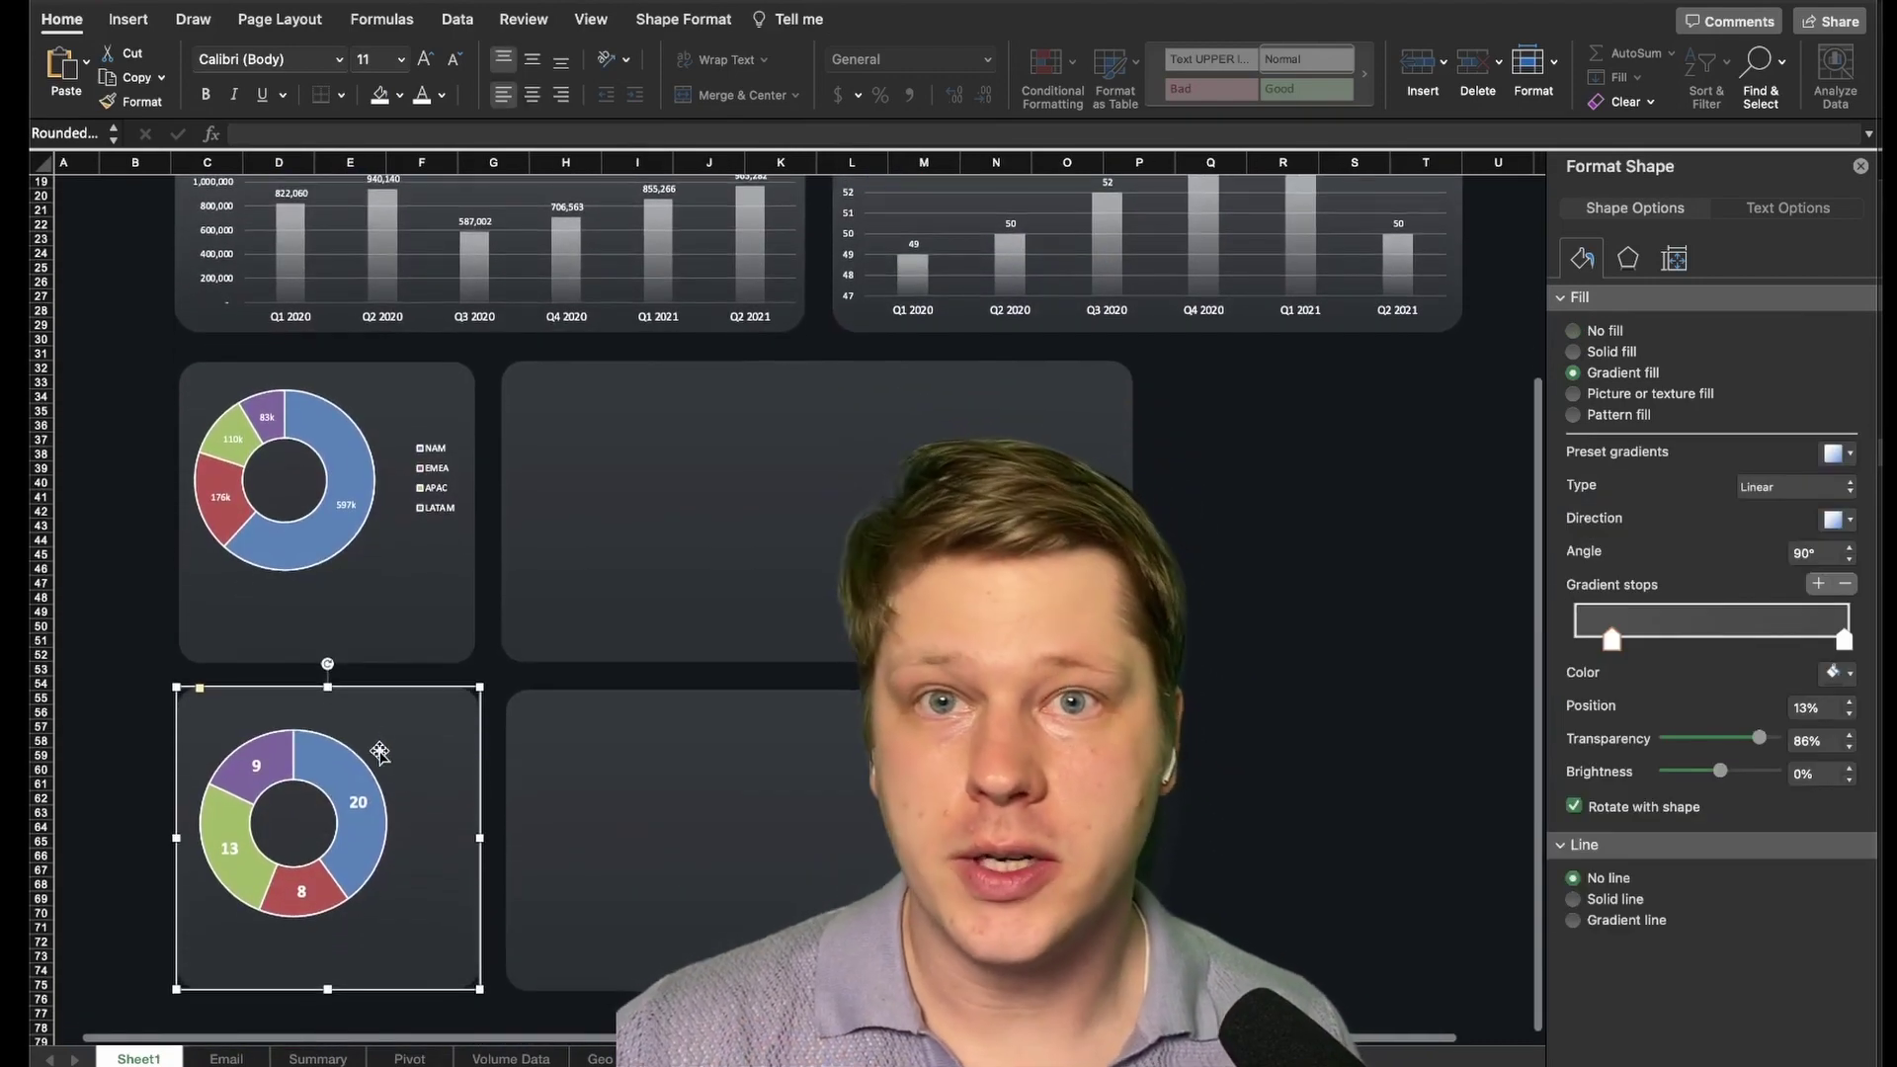
pyautogui.scroll(1, 380, 753)
pyautogui.hscroll(2, 689, 534)
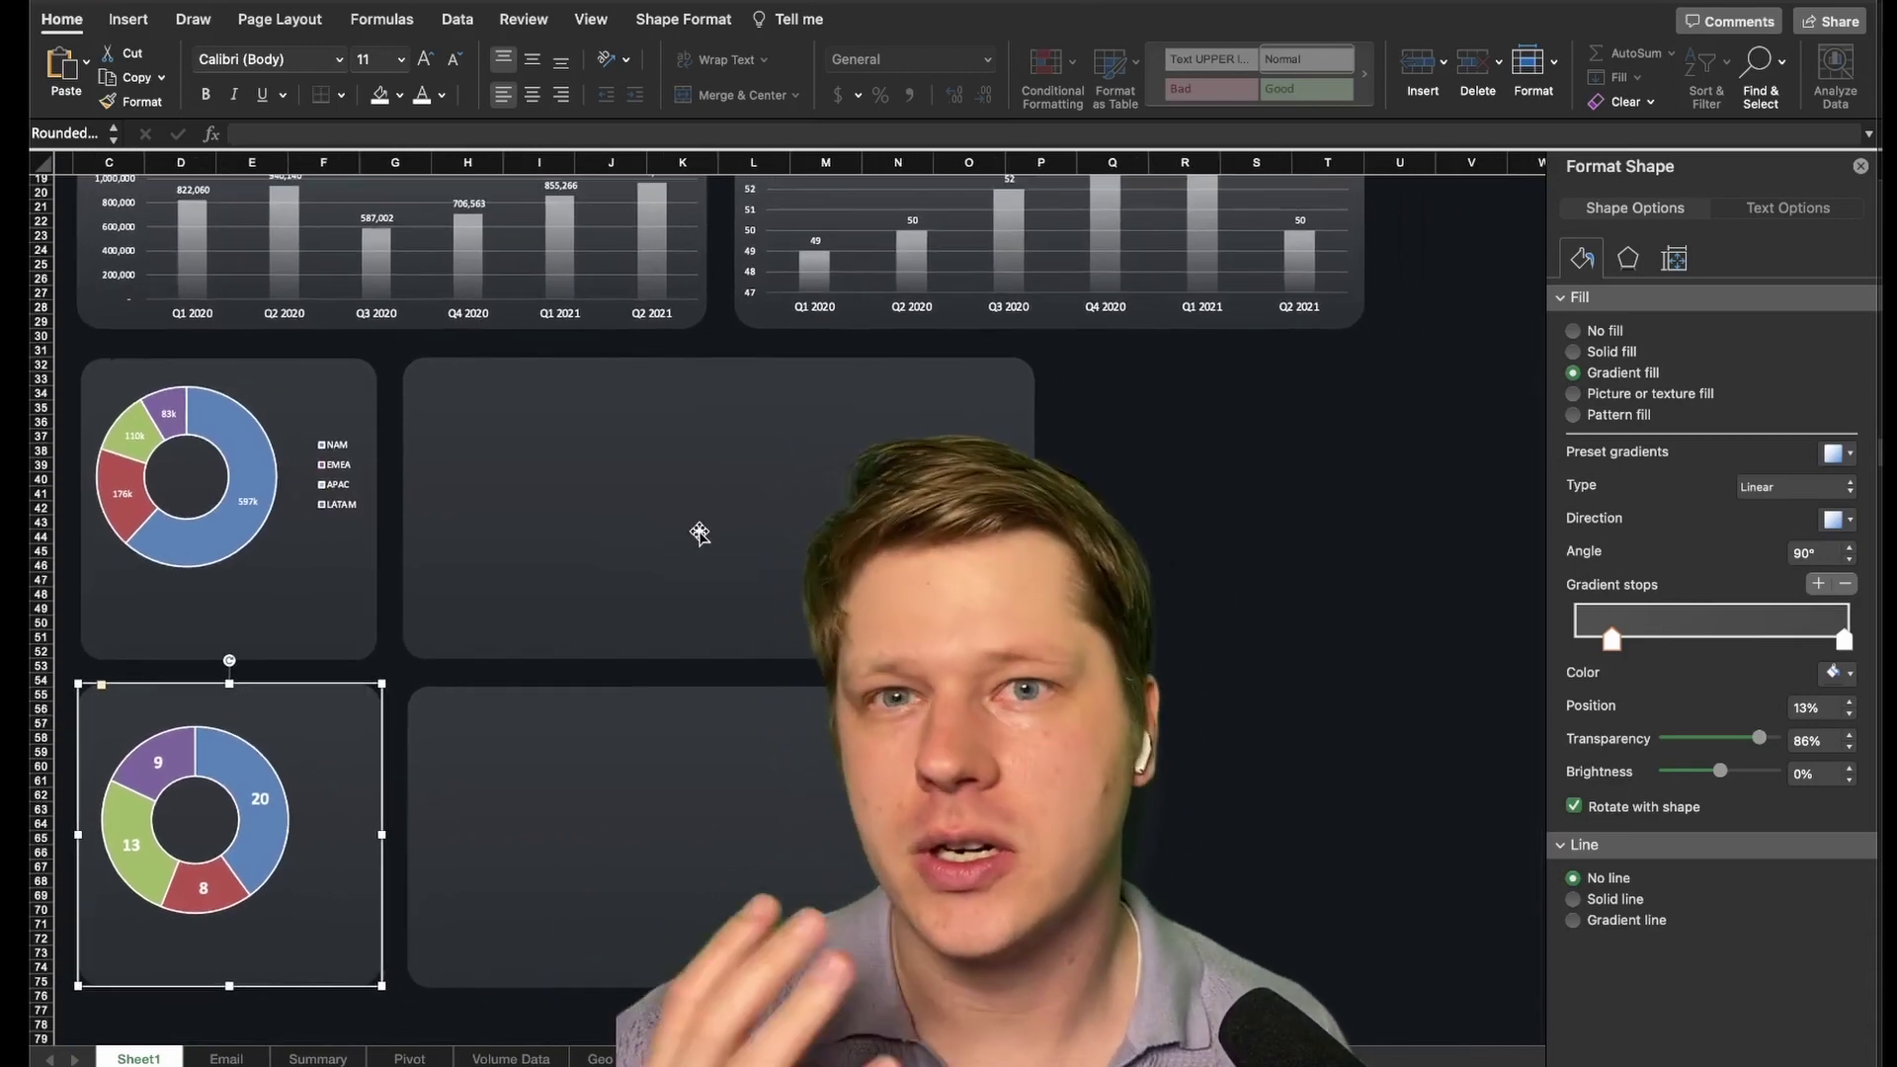
pyautogui.scroll(3, 660, 596)
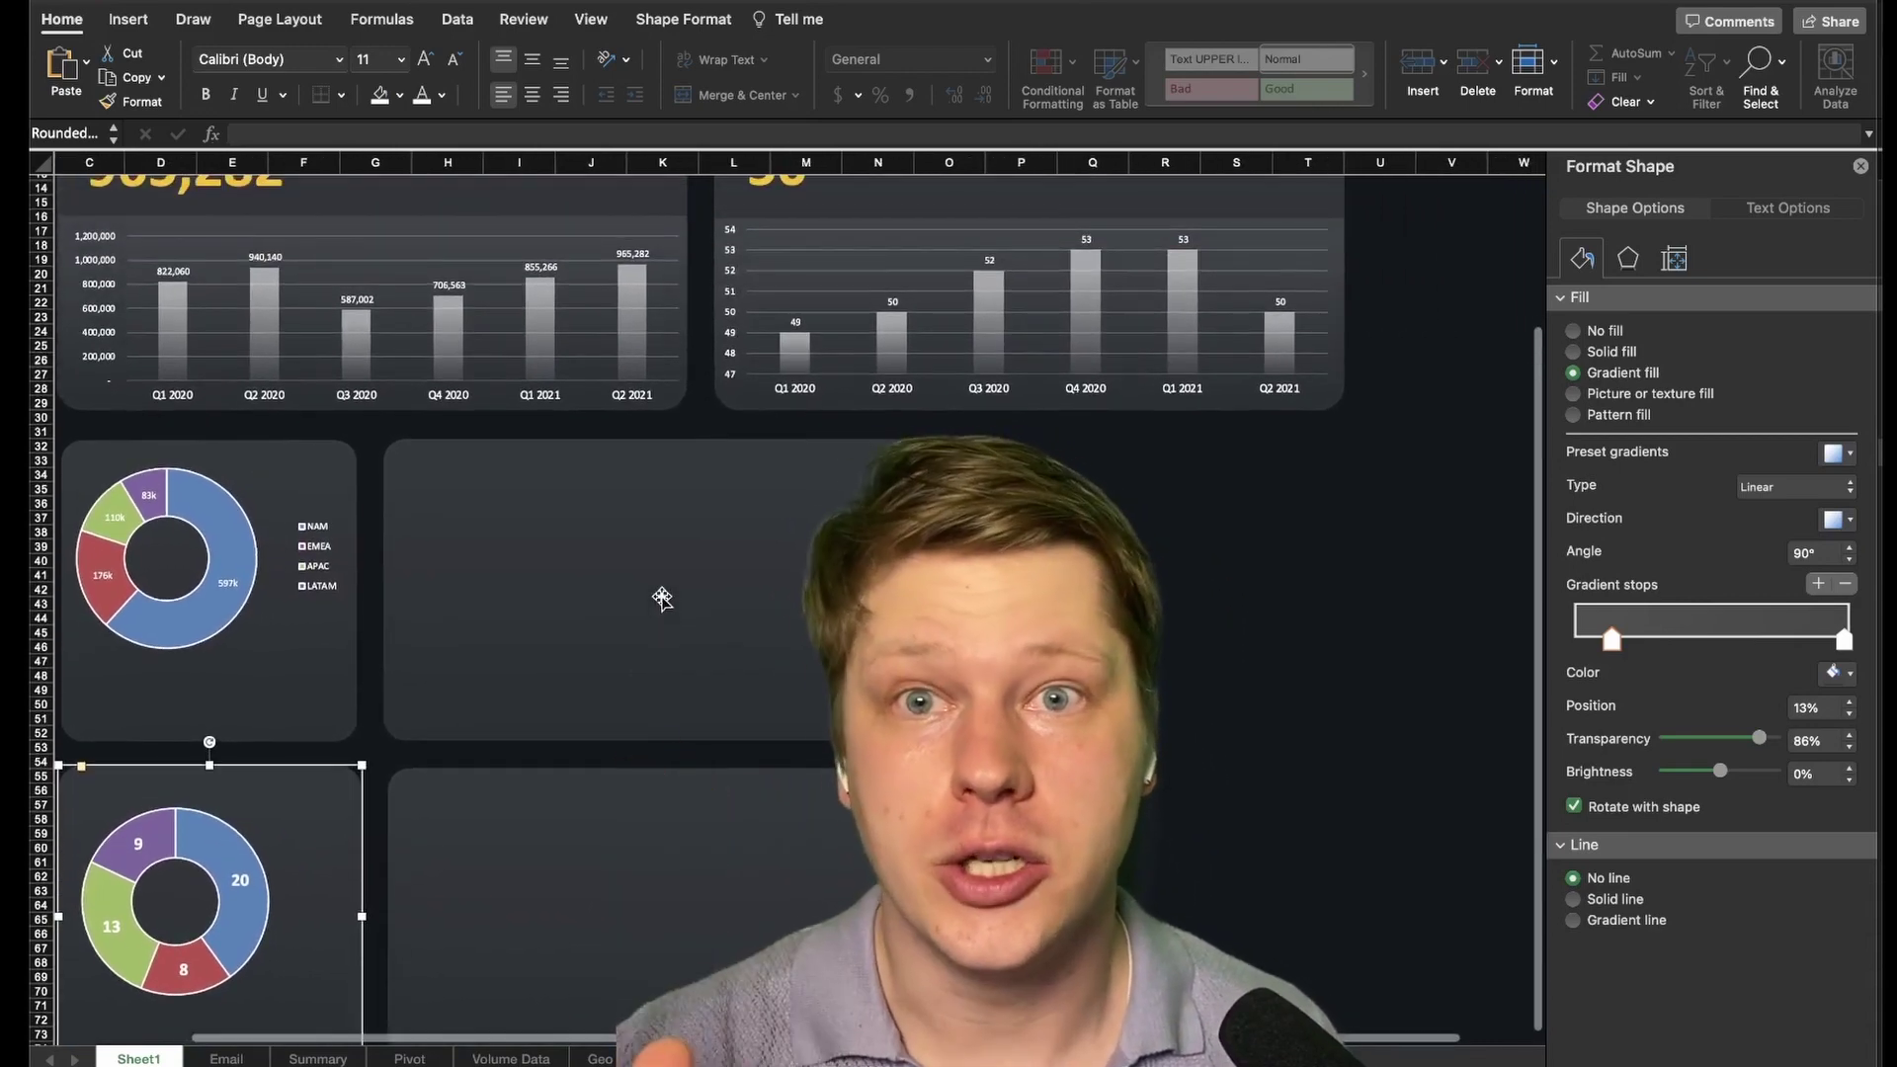
pyautogui.hscroll(1, 662, 598)
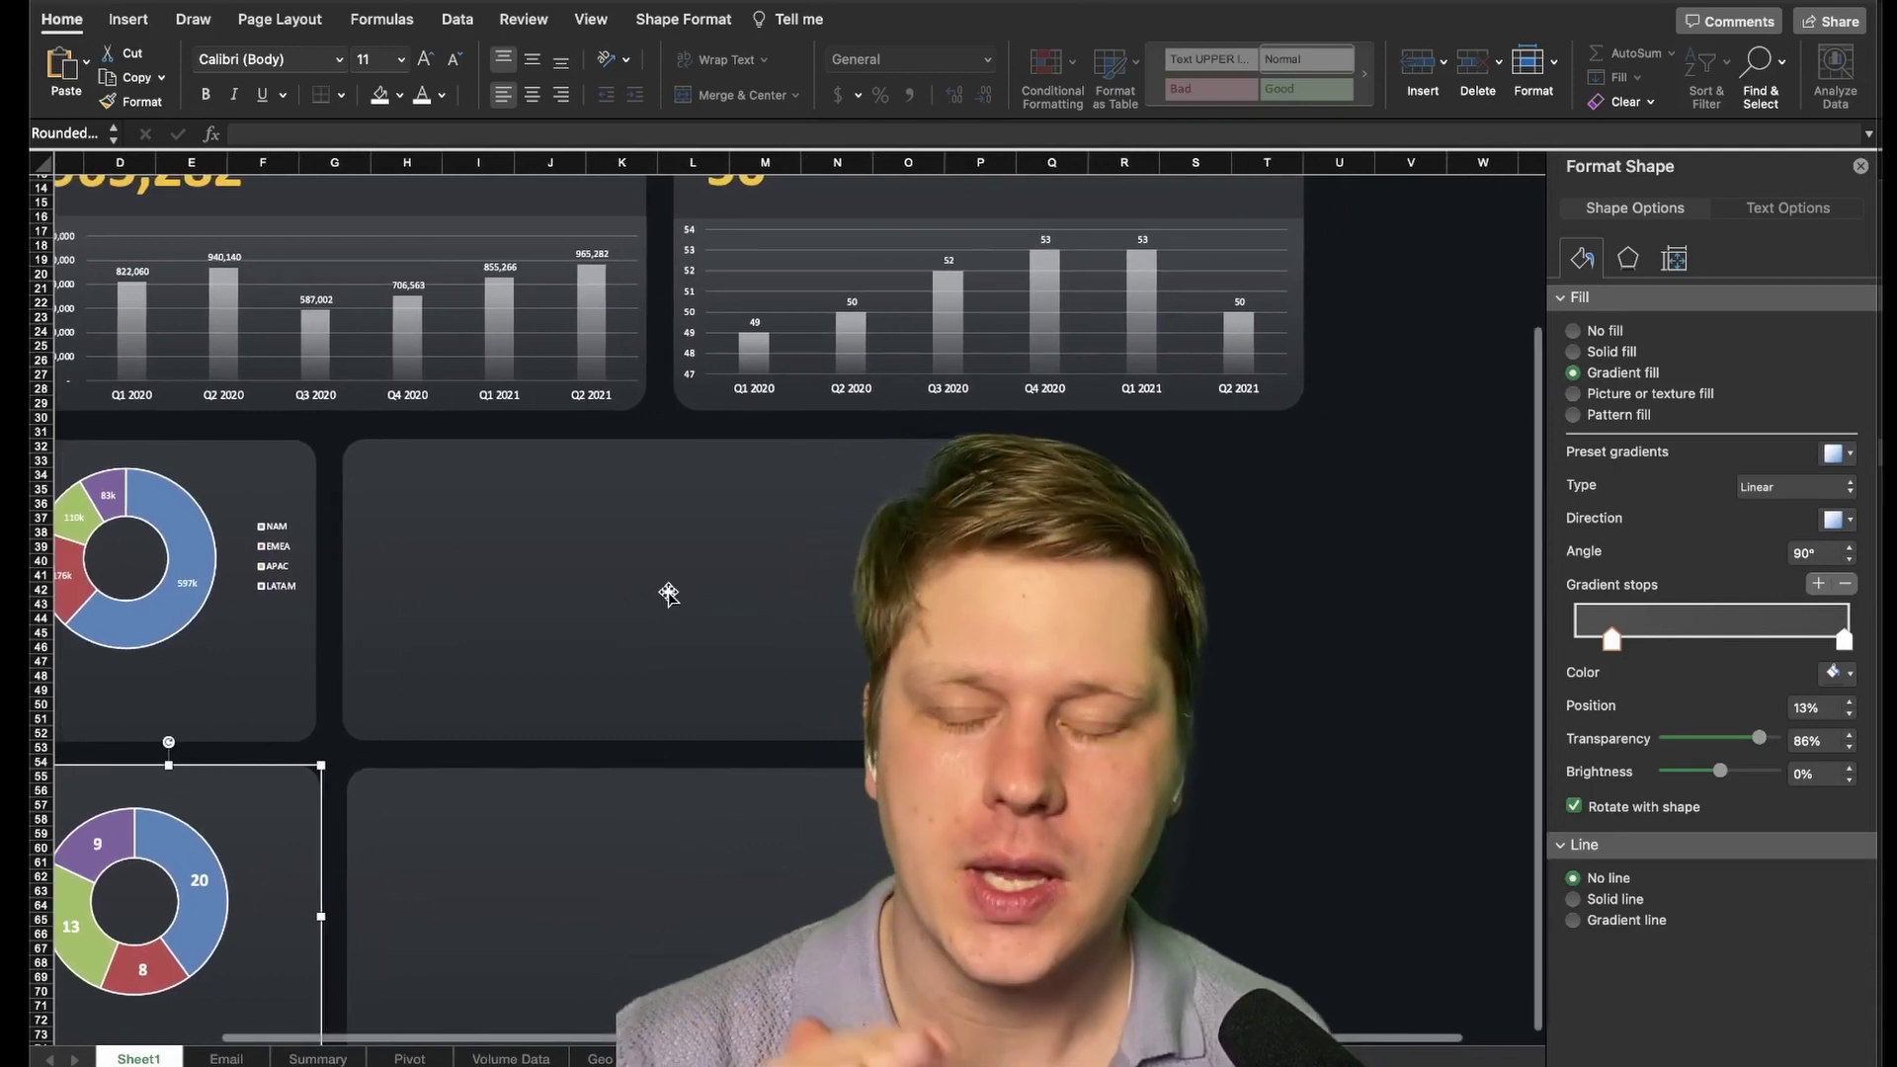
# Duplicate a small card into the empty space beside the wide cards and stretch it to span both card rows
pyautogui.click(894, 623)
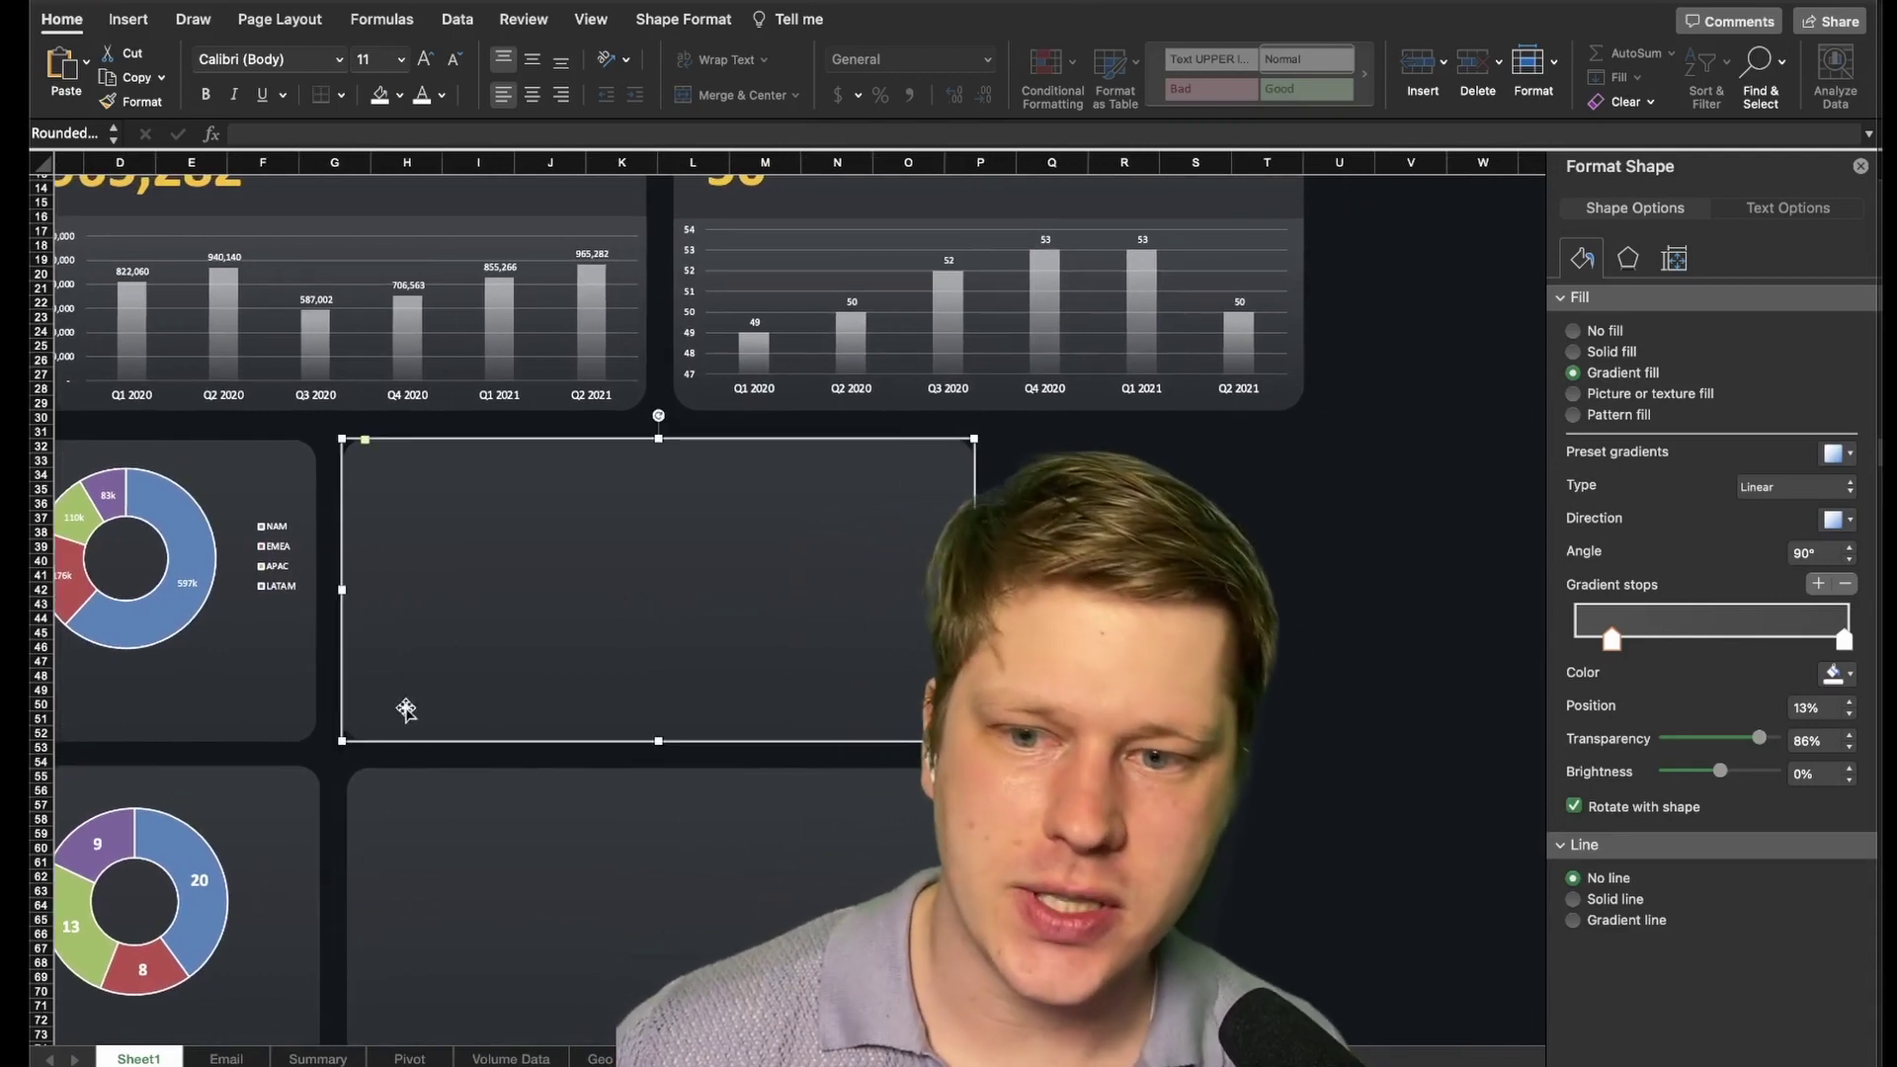
pyautogui.click(265, 729)
pyautogui.press('super+d')
pyautogui.moveTo(228, 711); pyautogui.dragTo(1264, 745)
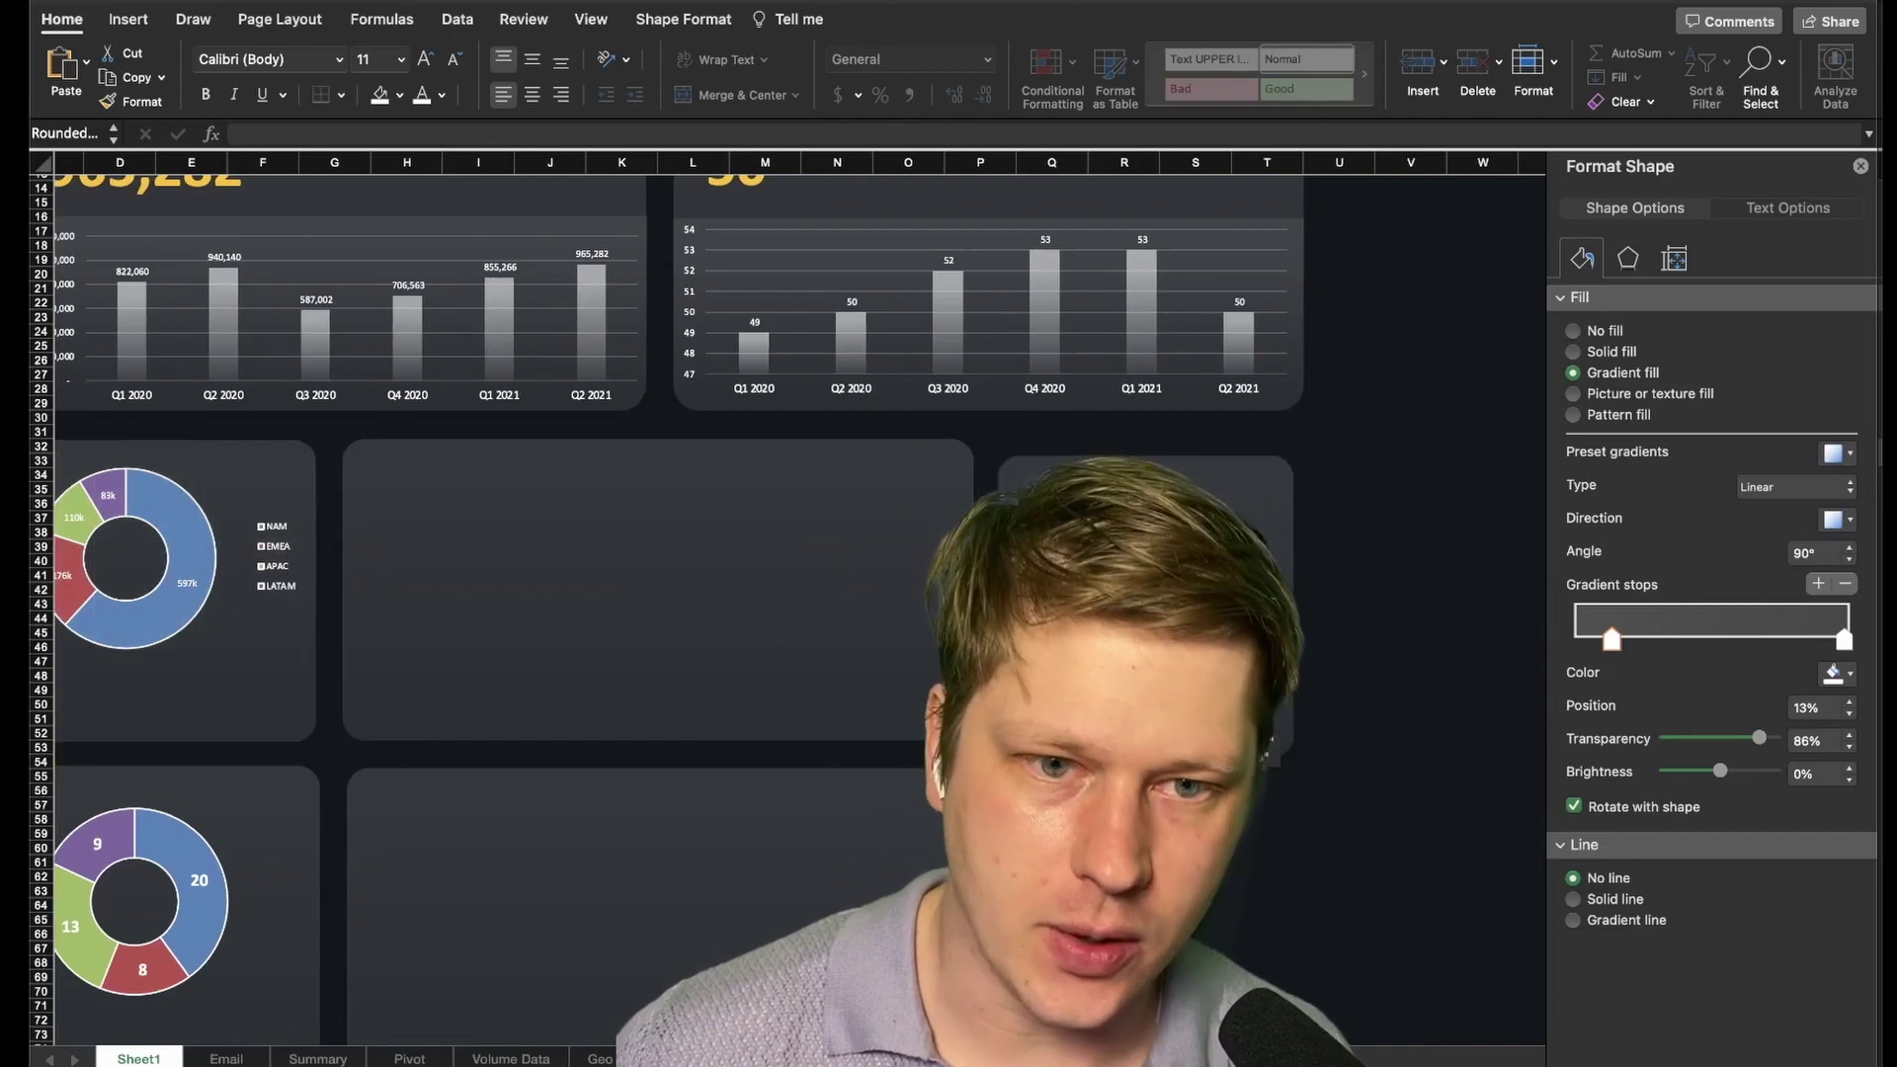
pyautogui.scroll(-2, 682, 598)
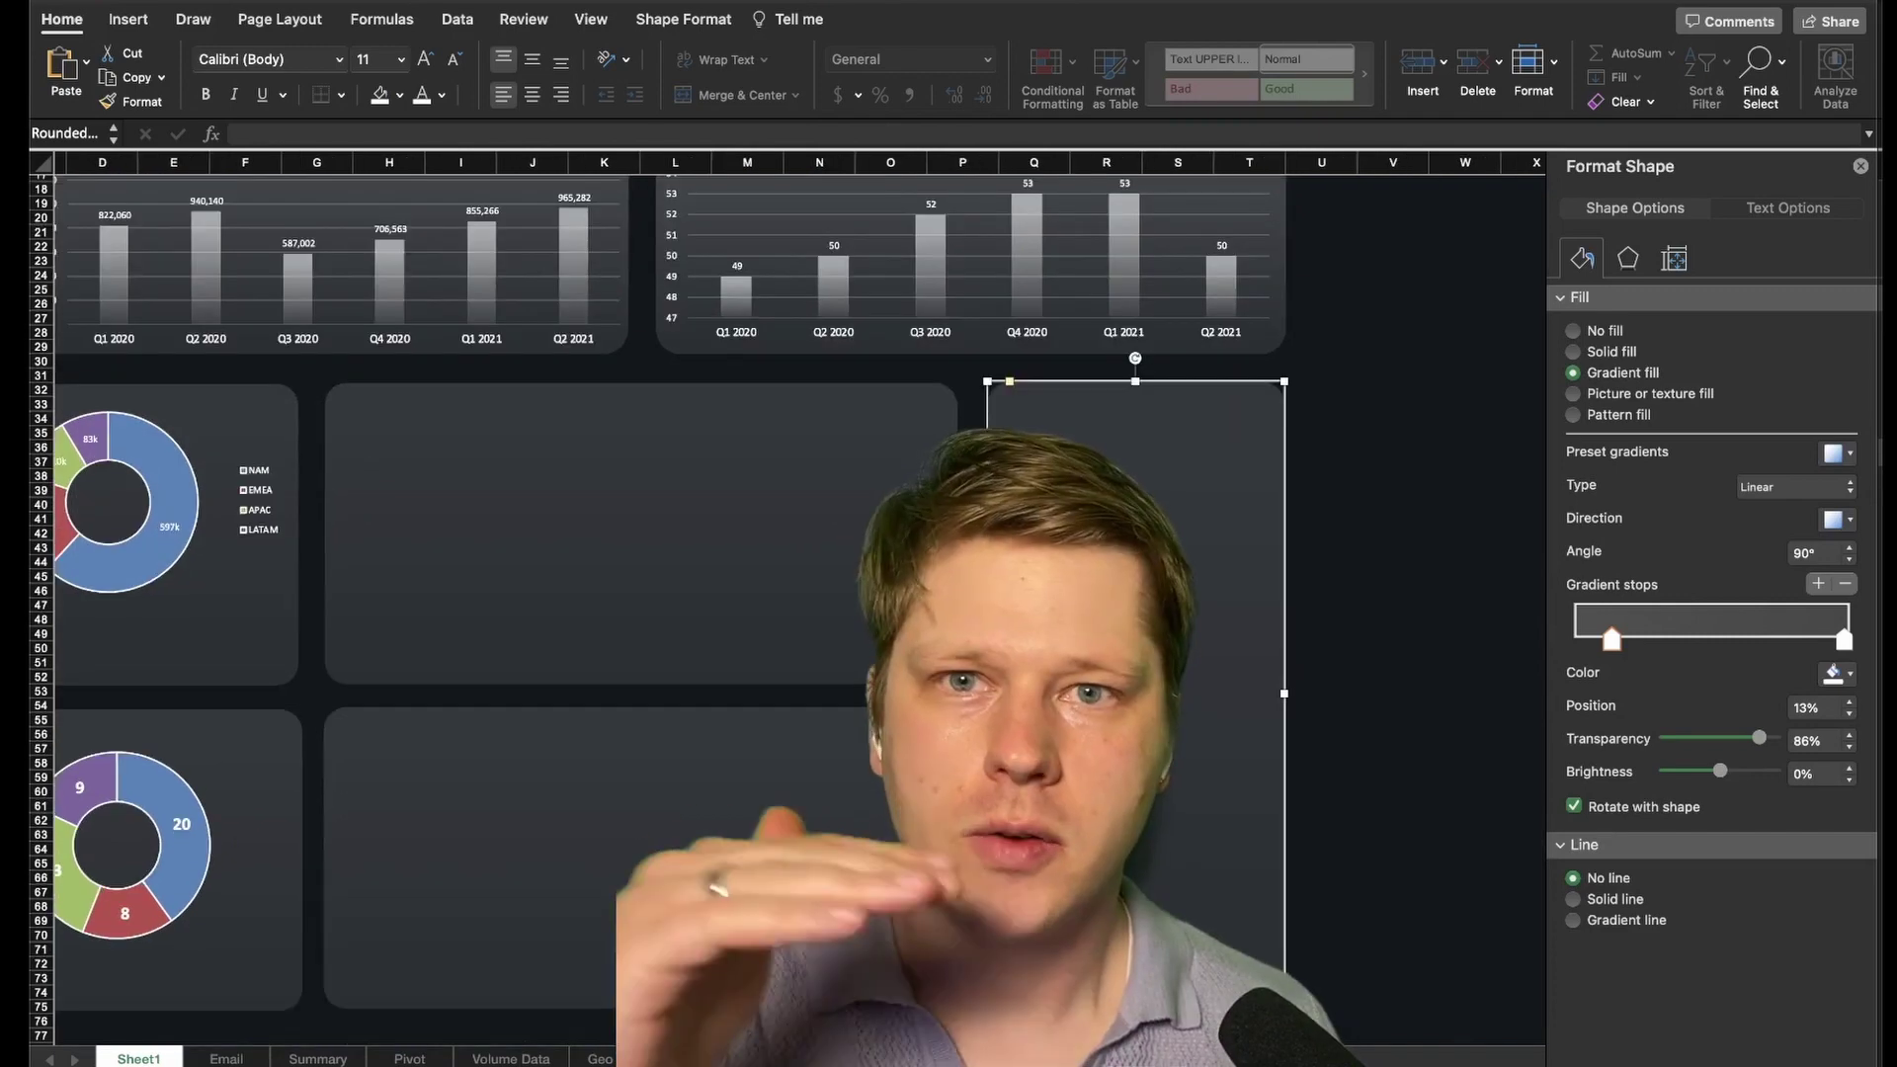
pyautogui.hscroll(-2, 681, 597)
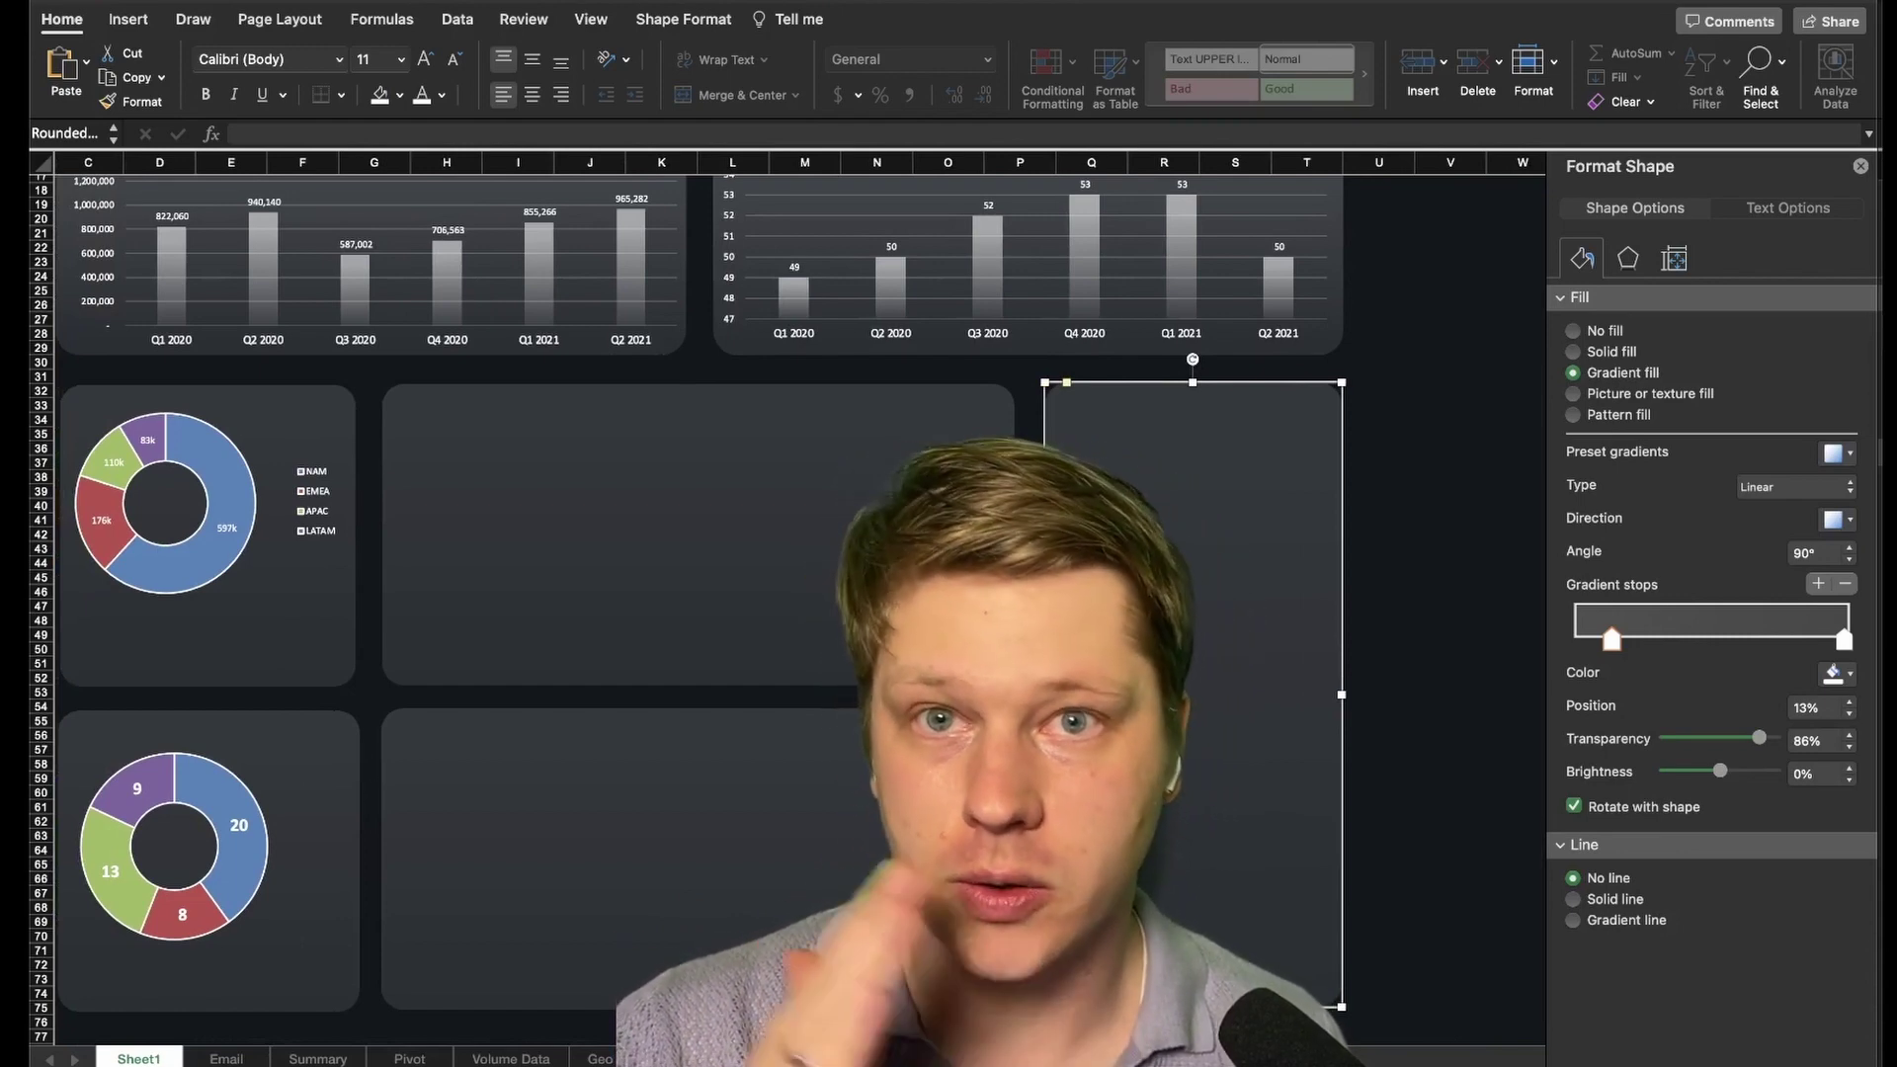
pyautogui.hscroll(-2, 682, 598)
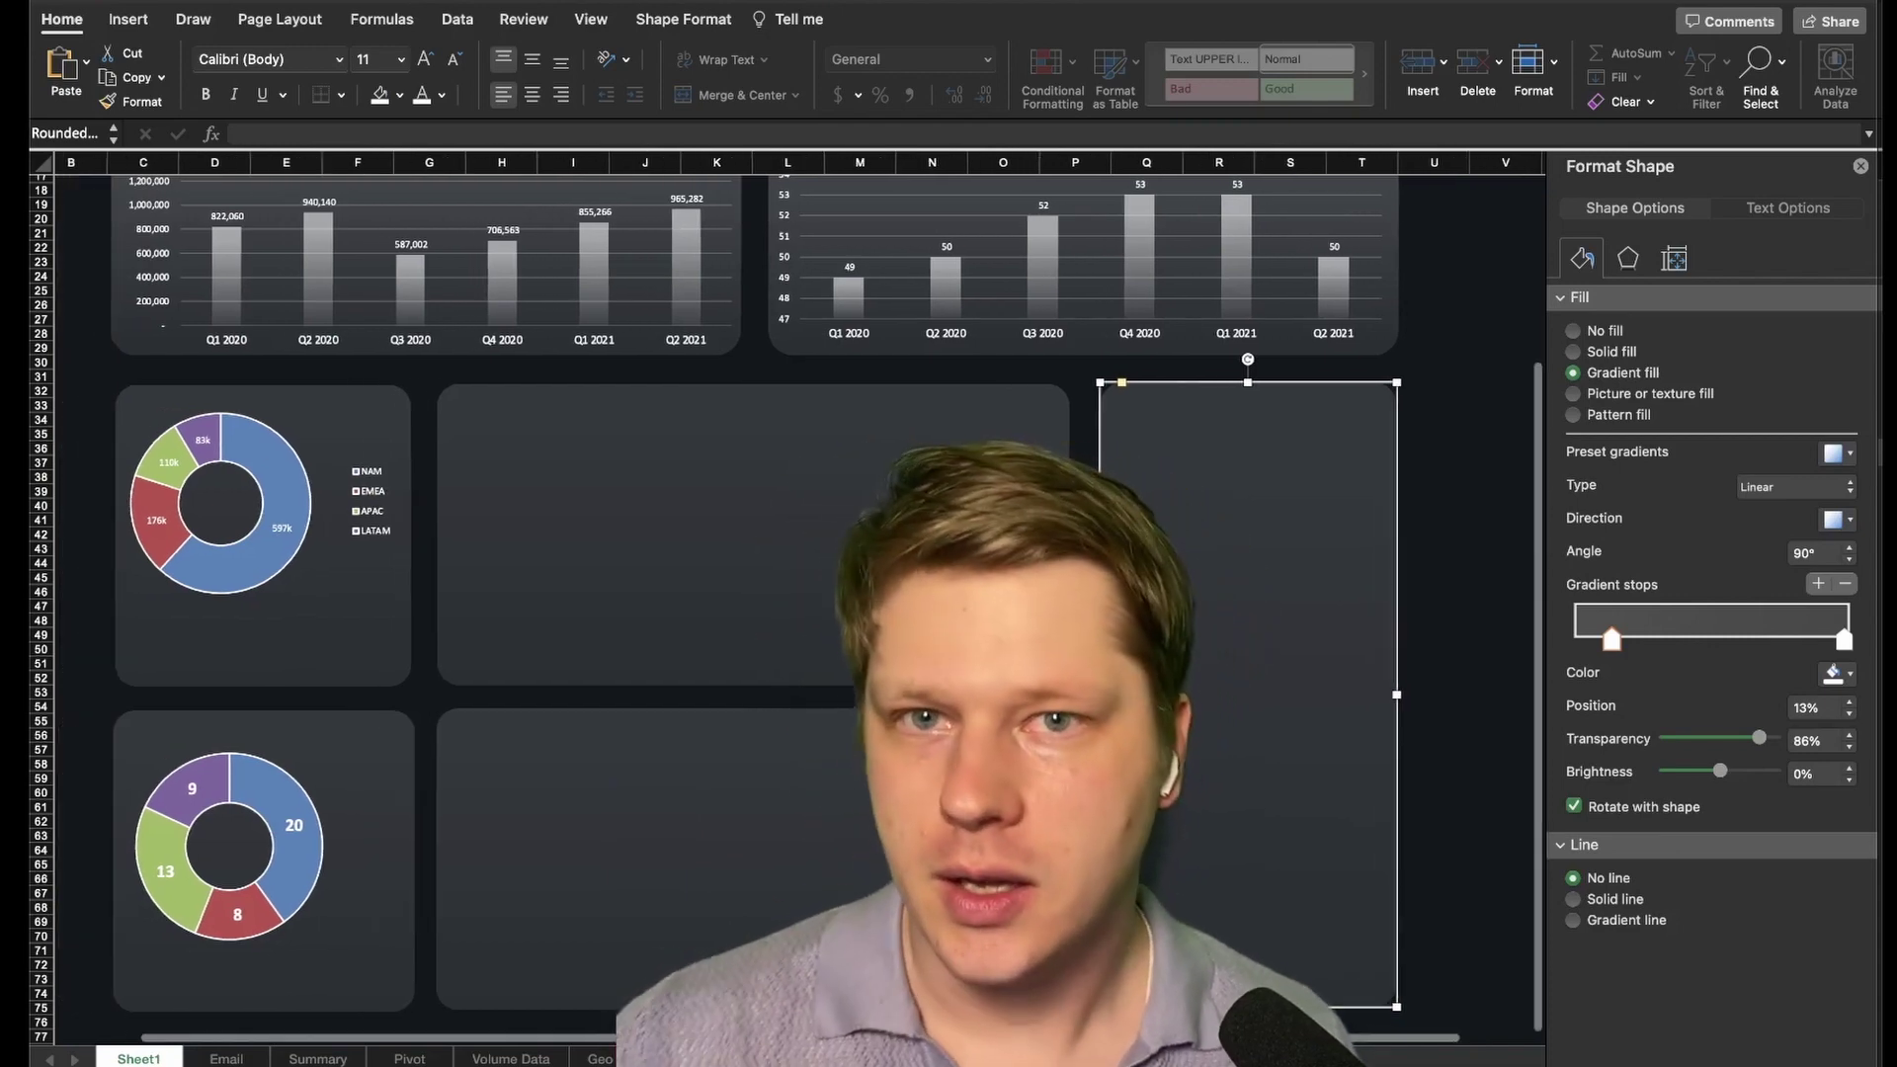
# Resize the cards in the two lower rows to match and reposition the customers doughnut chart on its card
pyautogui.scroll(5, 787, 599)
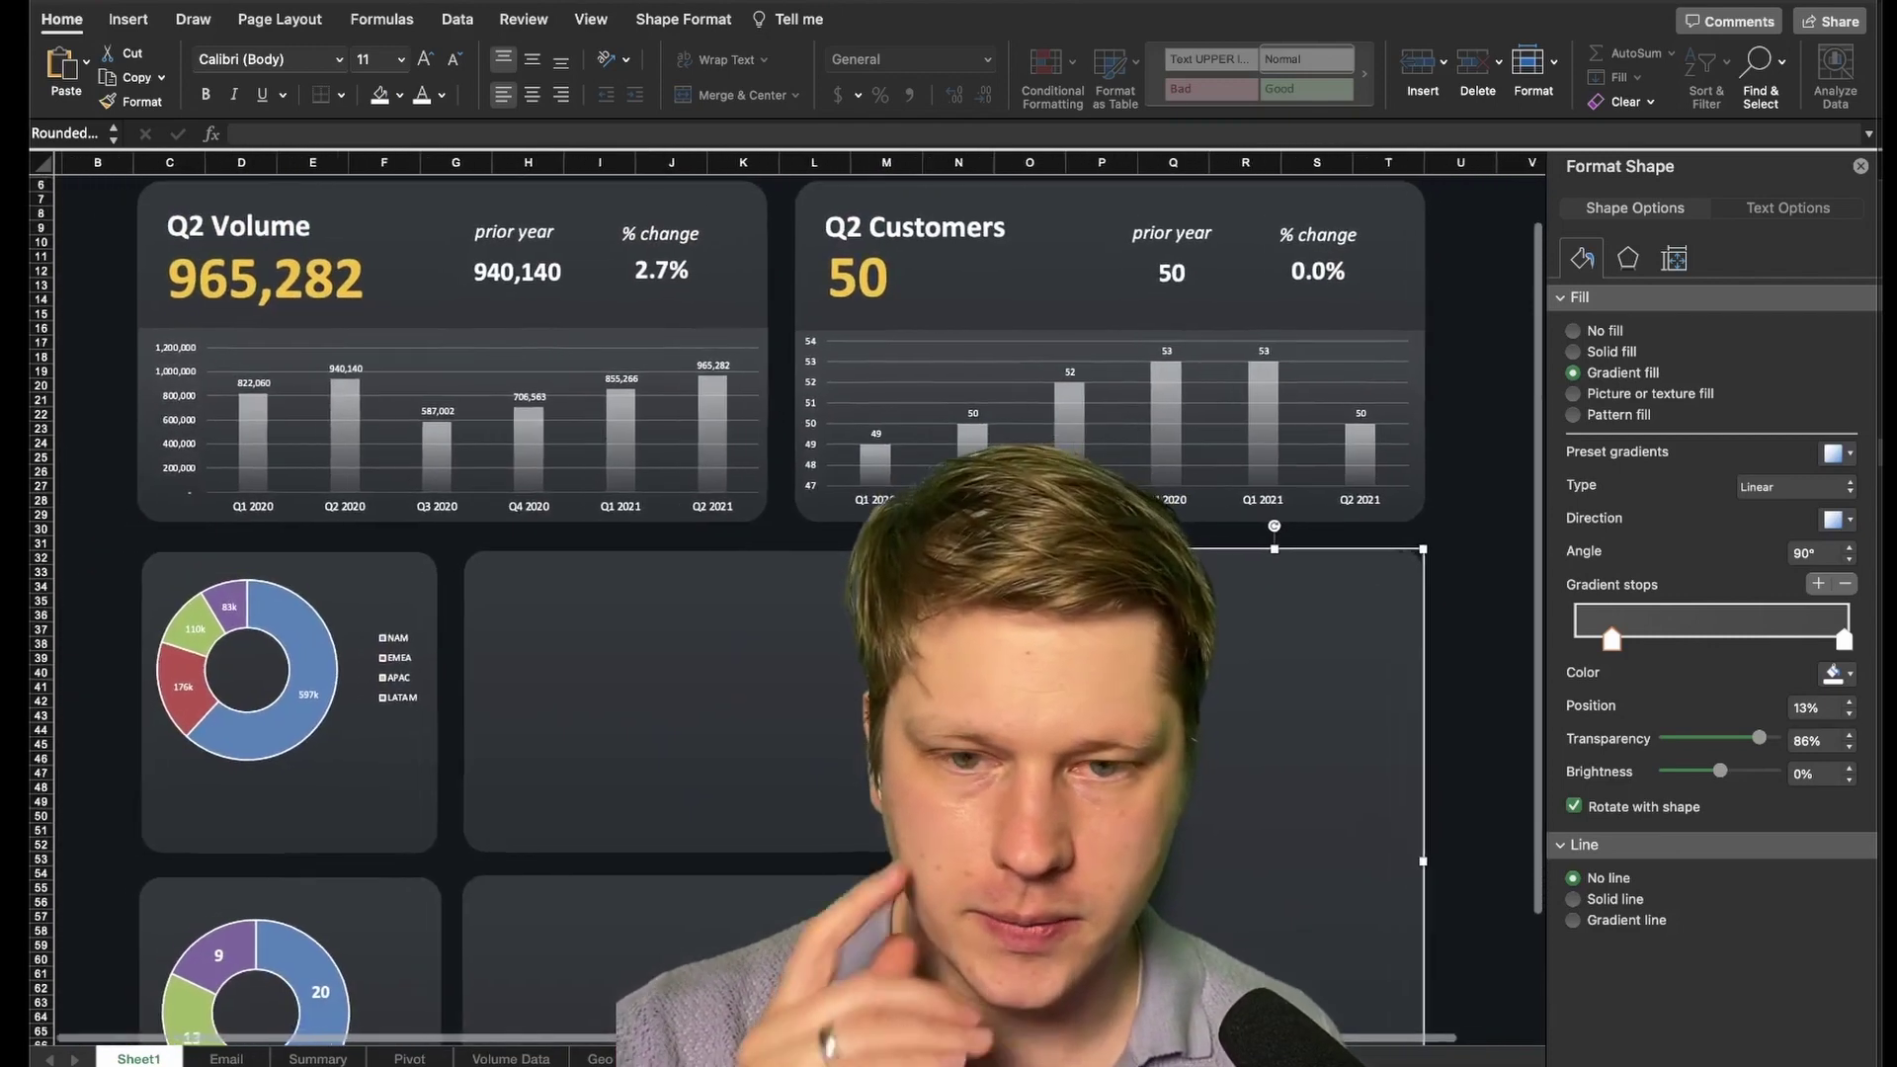
pyautogui.scroll(-4, 404, 966)
pyautogui.click(404, 964)
pyautogui.moveTo(431, 987); pyautogui.dragTo(404, 978)
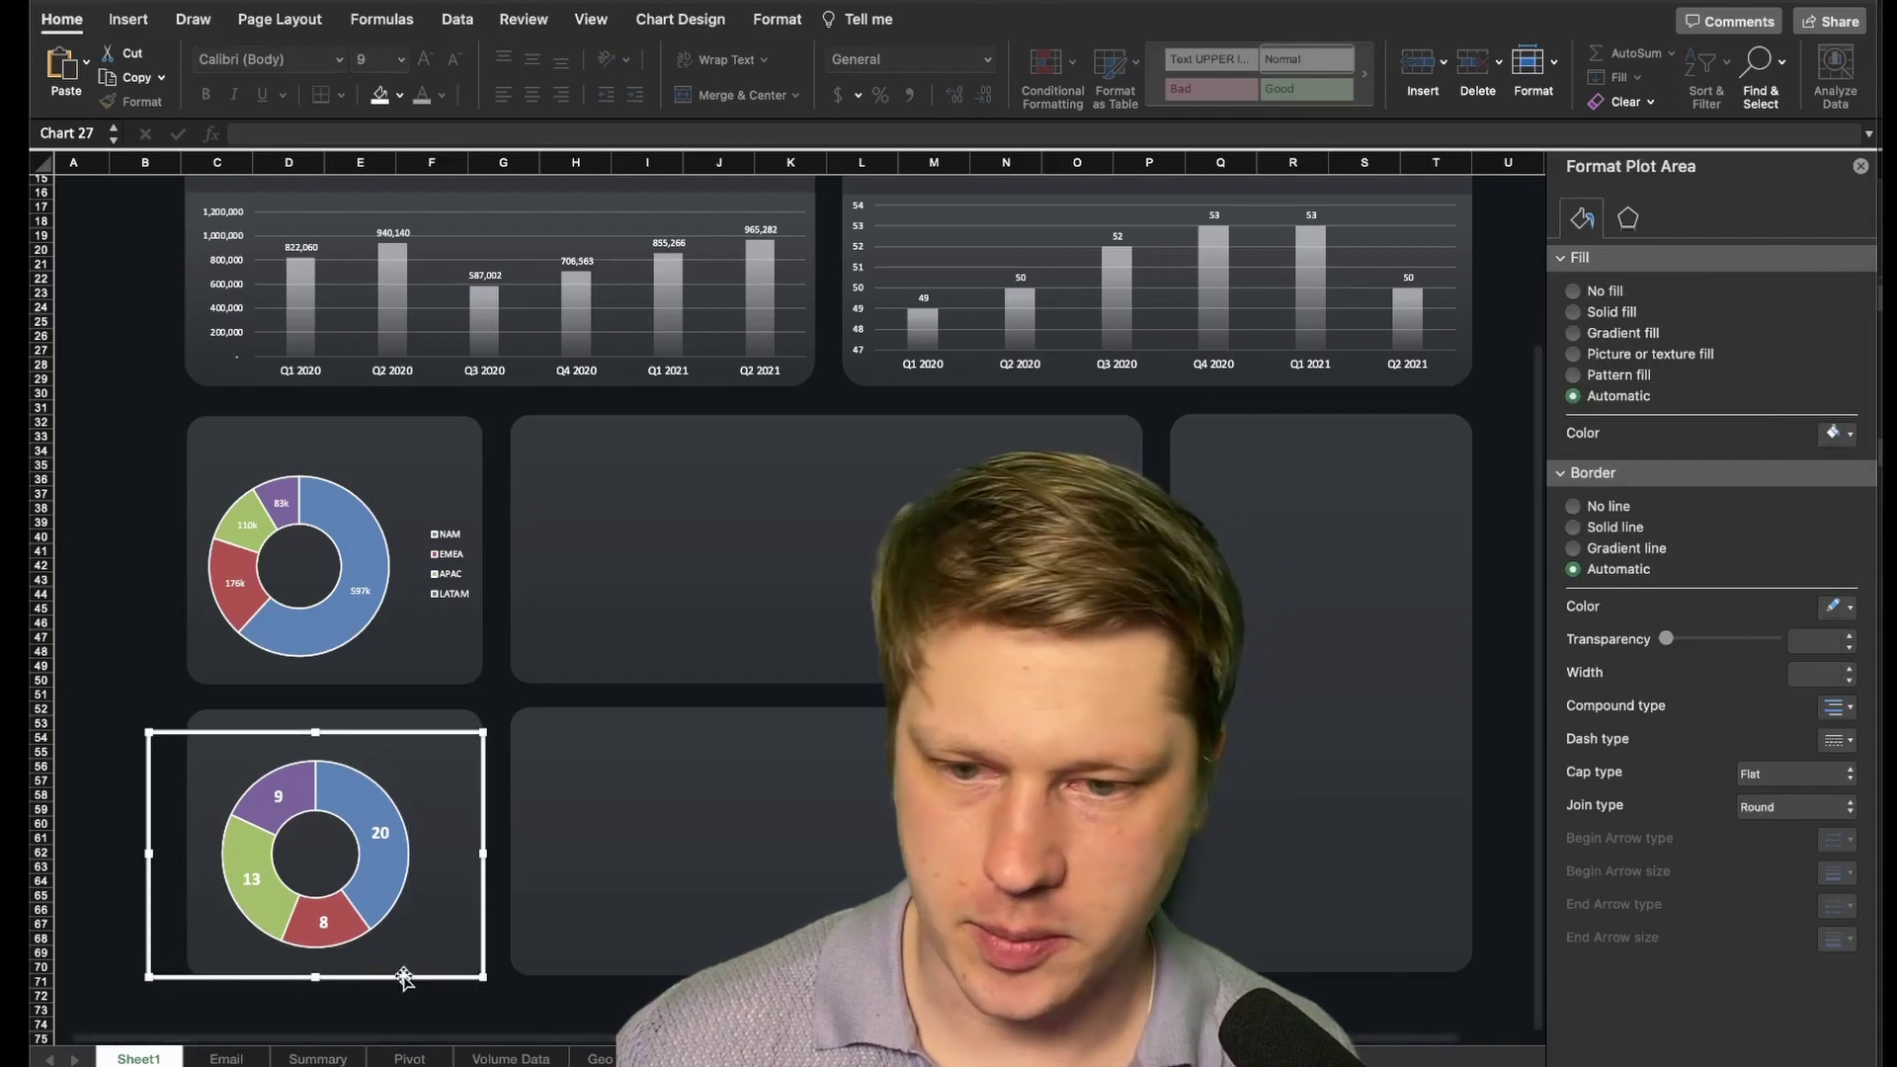
# Copy the Q2 Volume title onto both doughnut cards, retitling the lower one Q2 Customers
pyautogui.scroll(5, 371, 269)
pyautogui.click(316, 278)
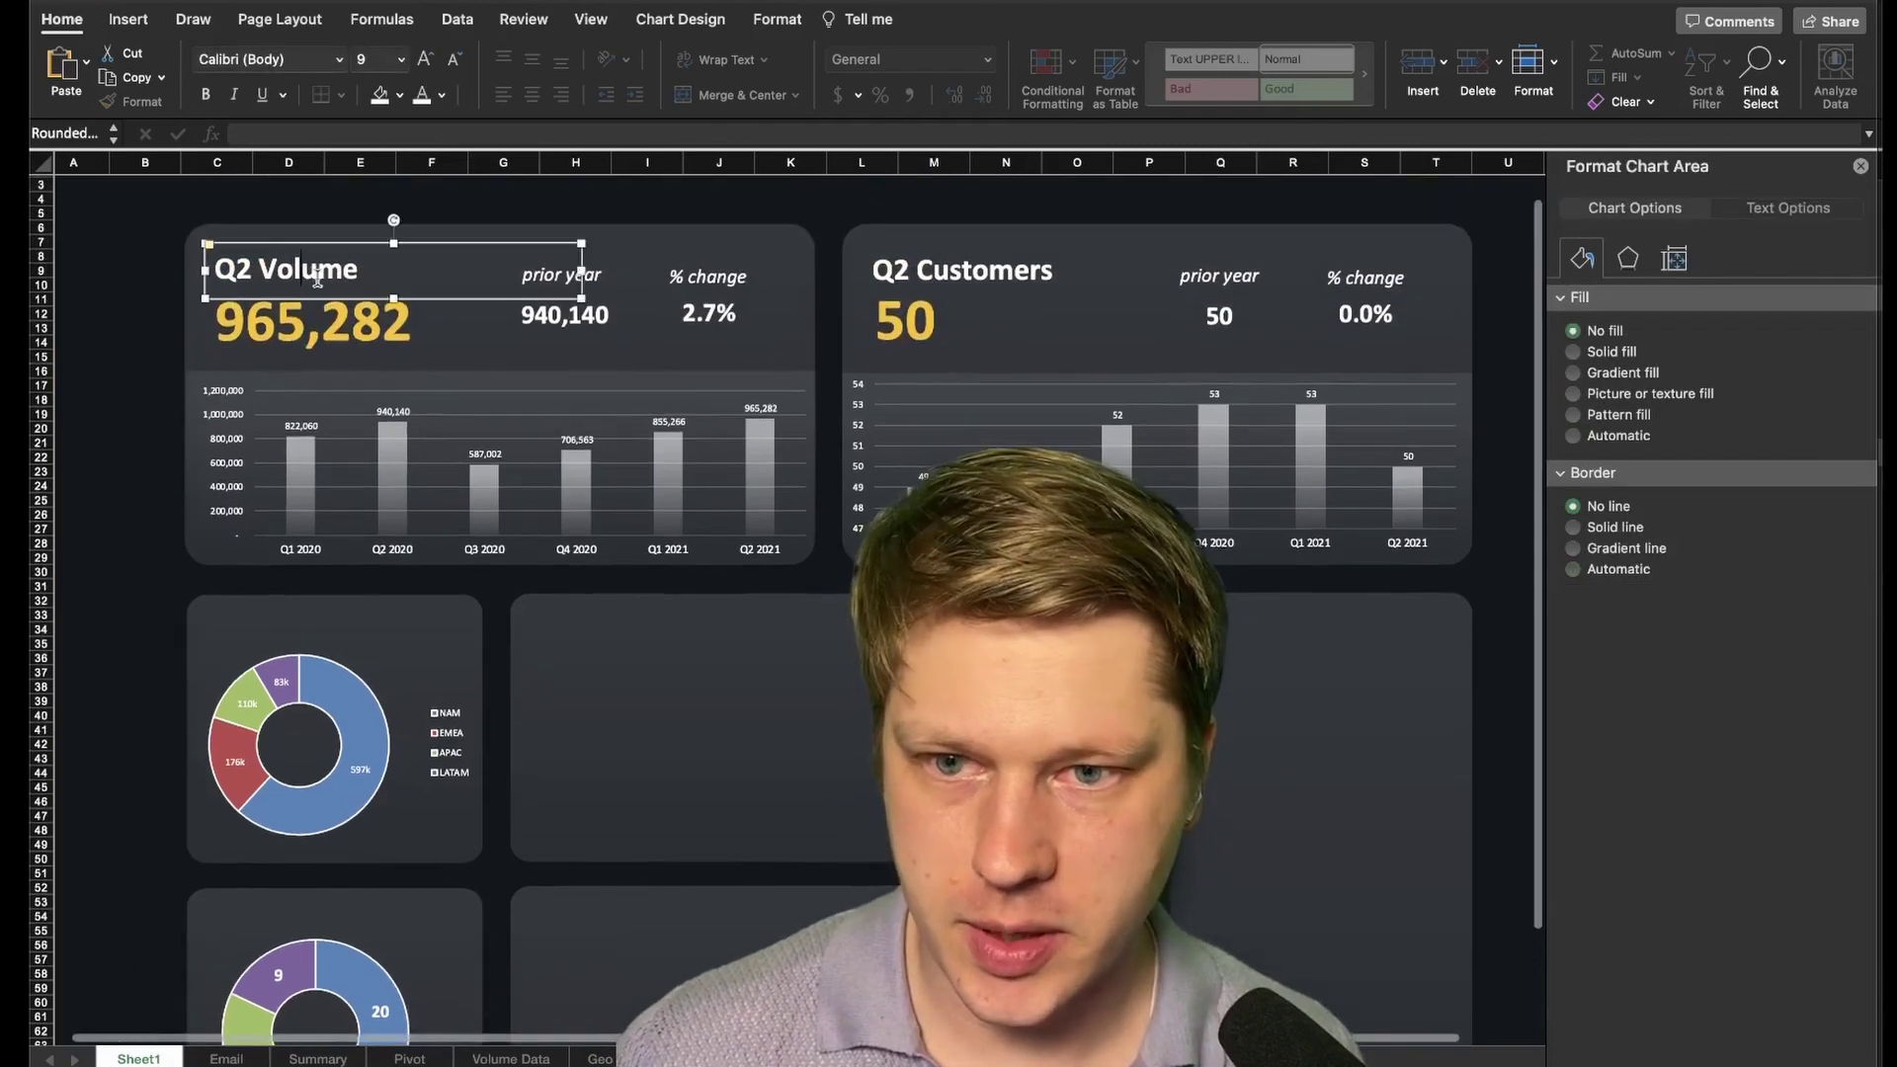
pyautogui.moveTo(346, 298); pyautogui.dragTo(334, 660)
pyautogui.press('super+d')
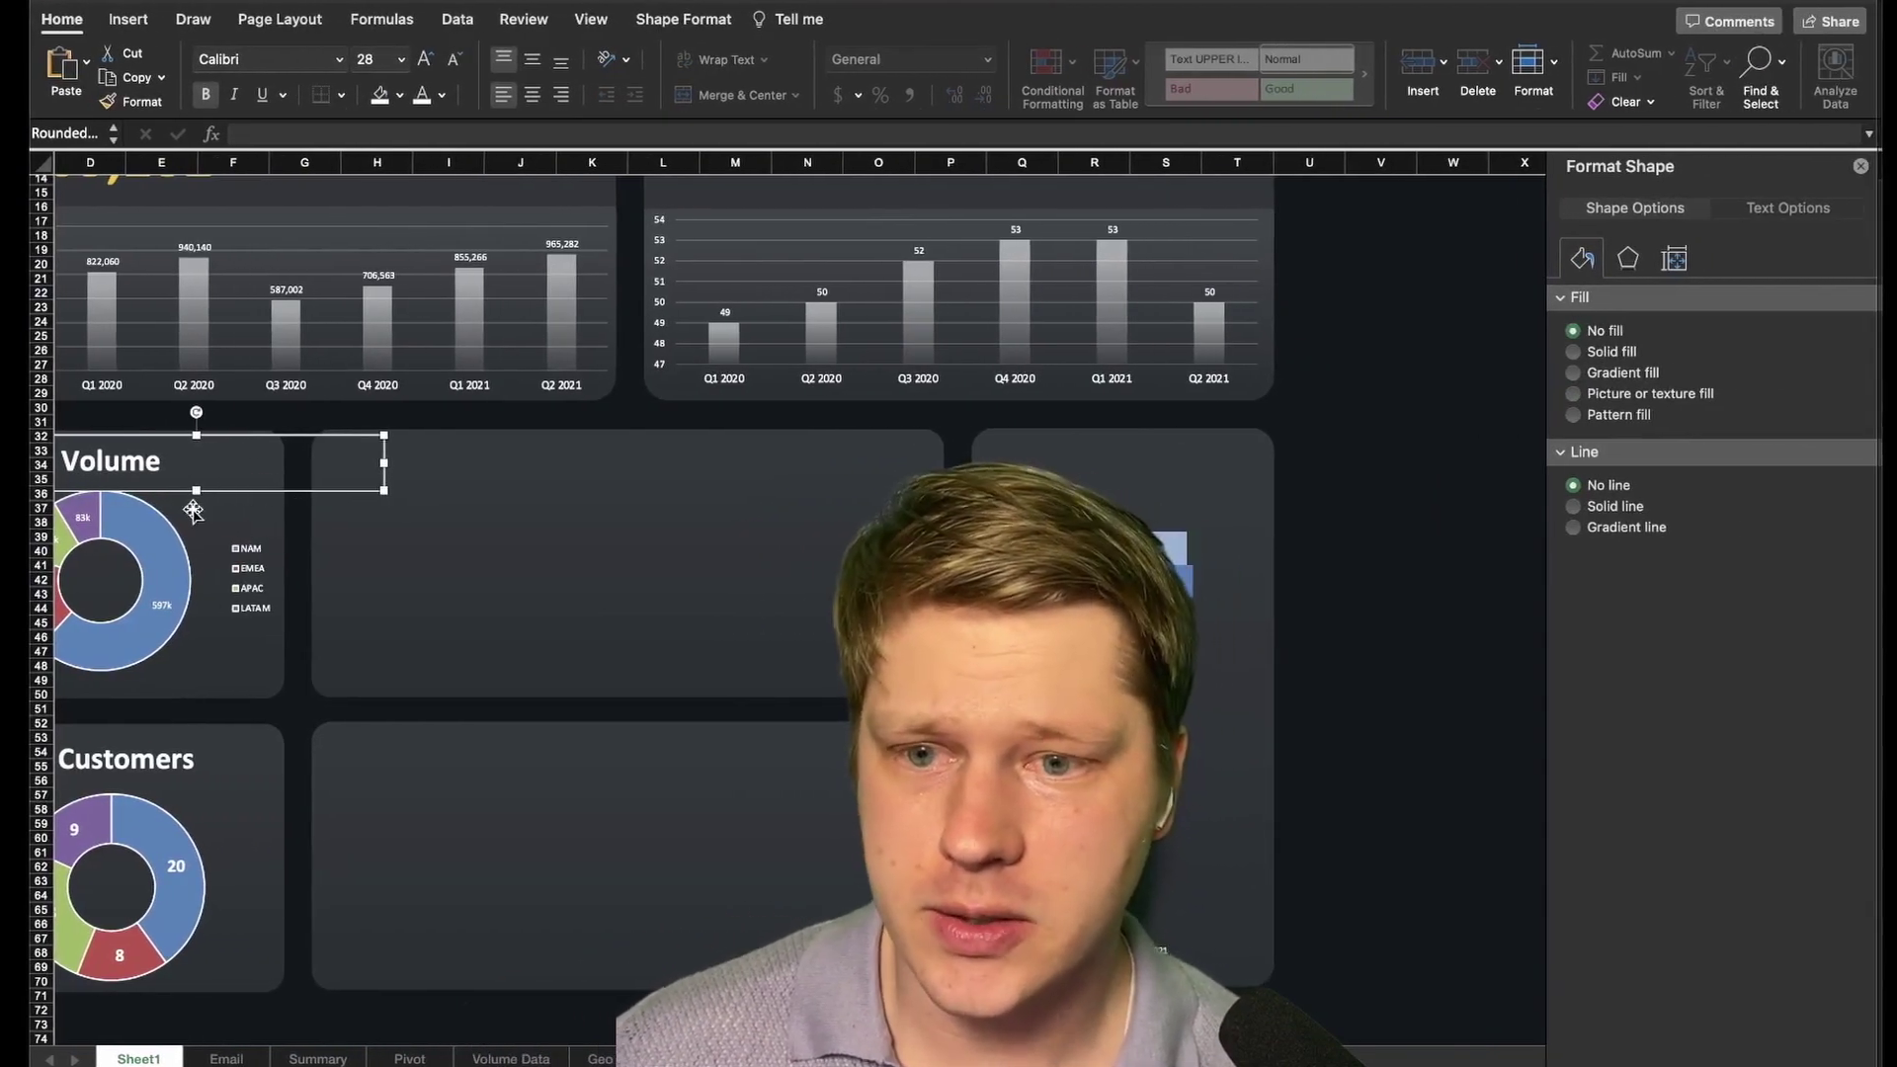
# Place the regional bar chart on the tall card with a copy of the Q2 Volume title above it
pyautogui.moveTo(193, 509); pyautogui.dragTo(954, 478)
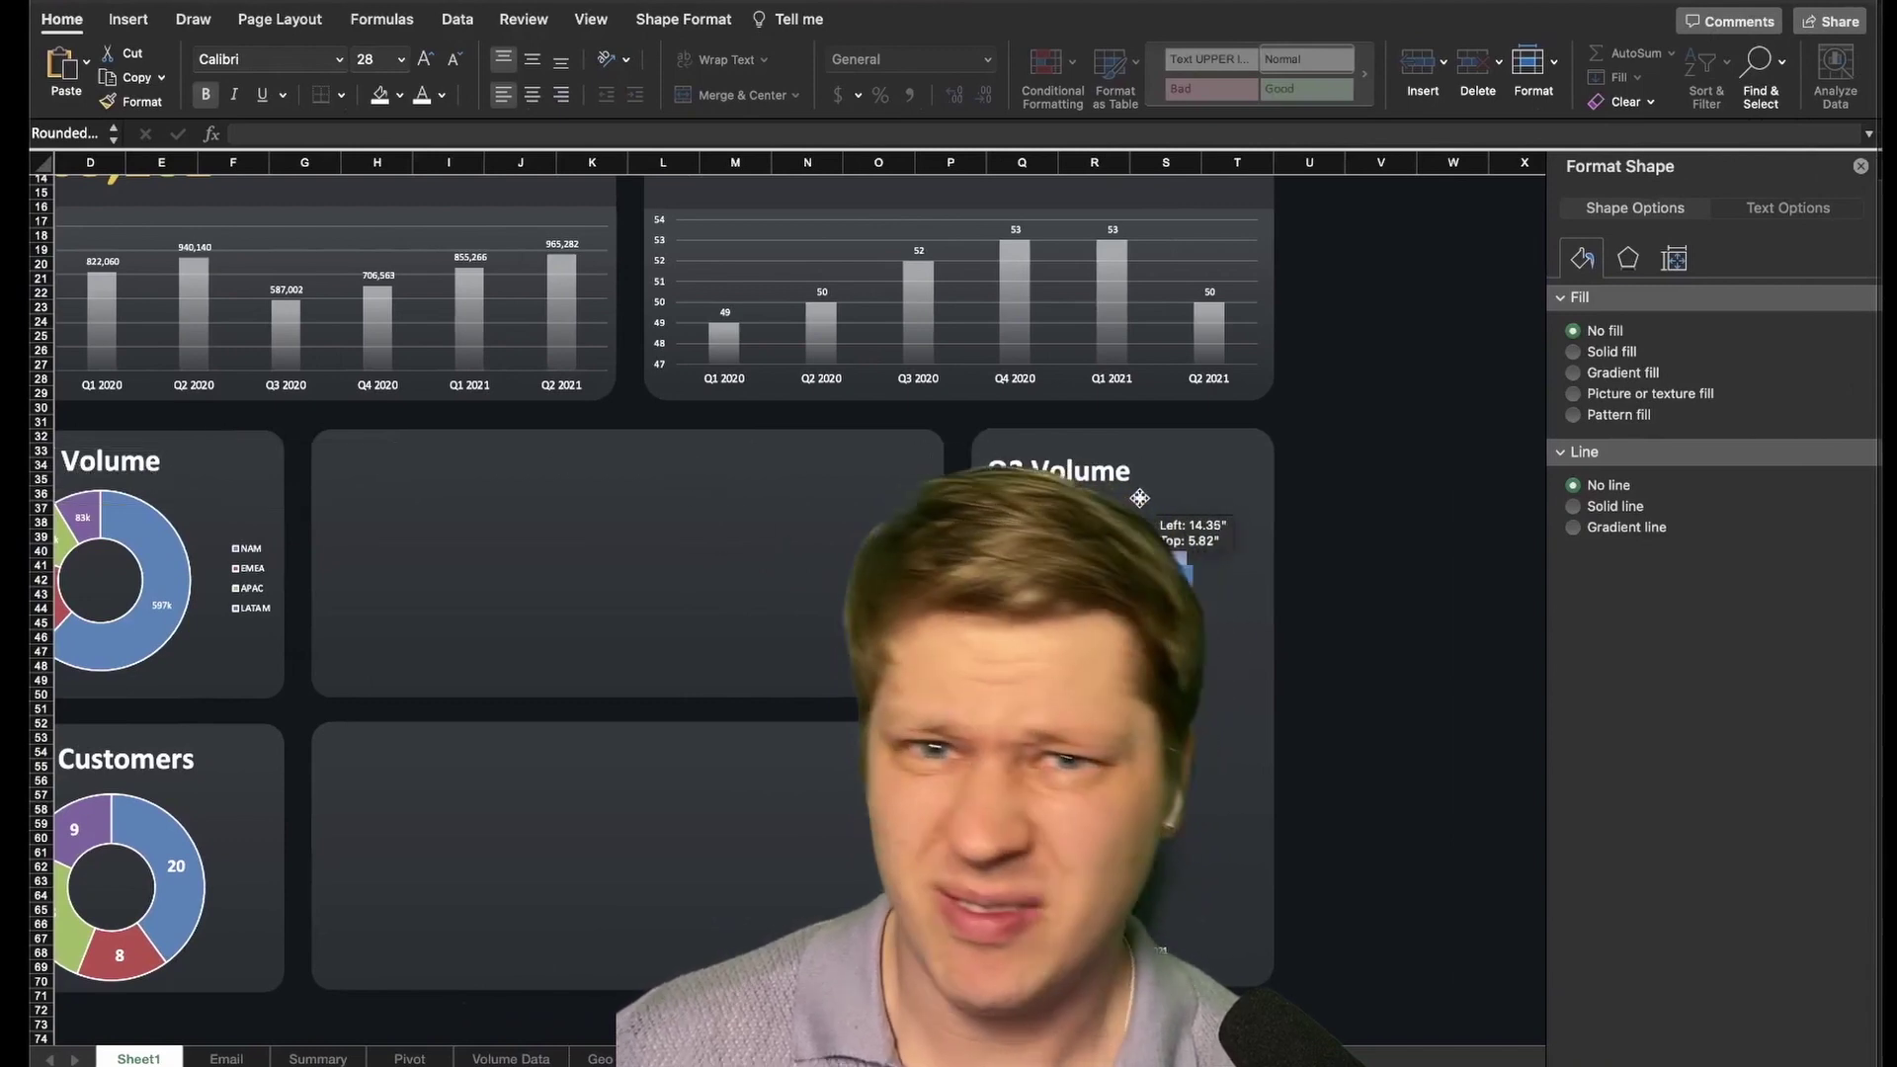
pyautogui.scroll(-5, 1139, 512)
pyautogui.hscroll(-3, 1150, 520)
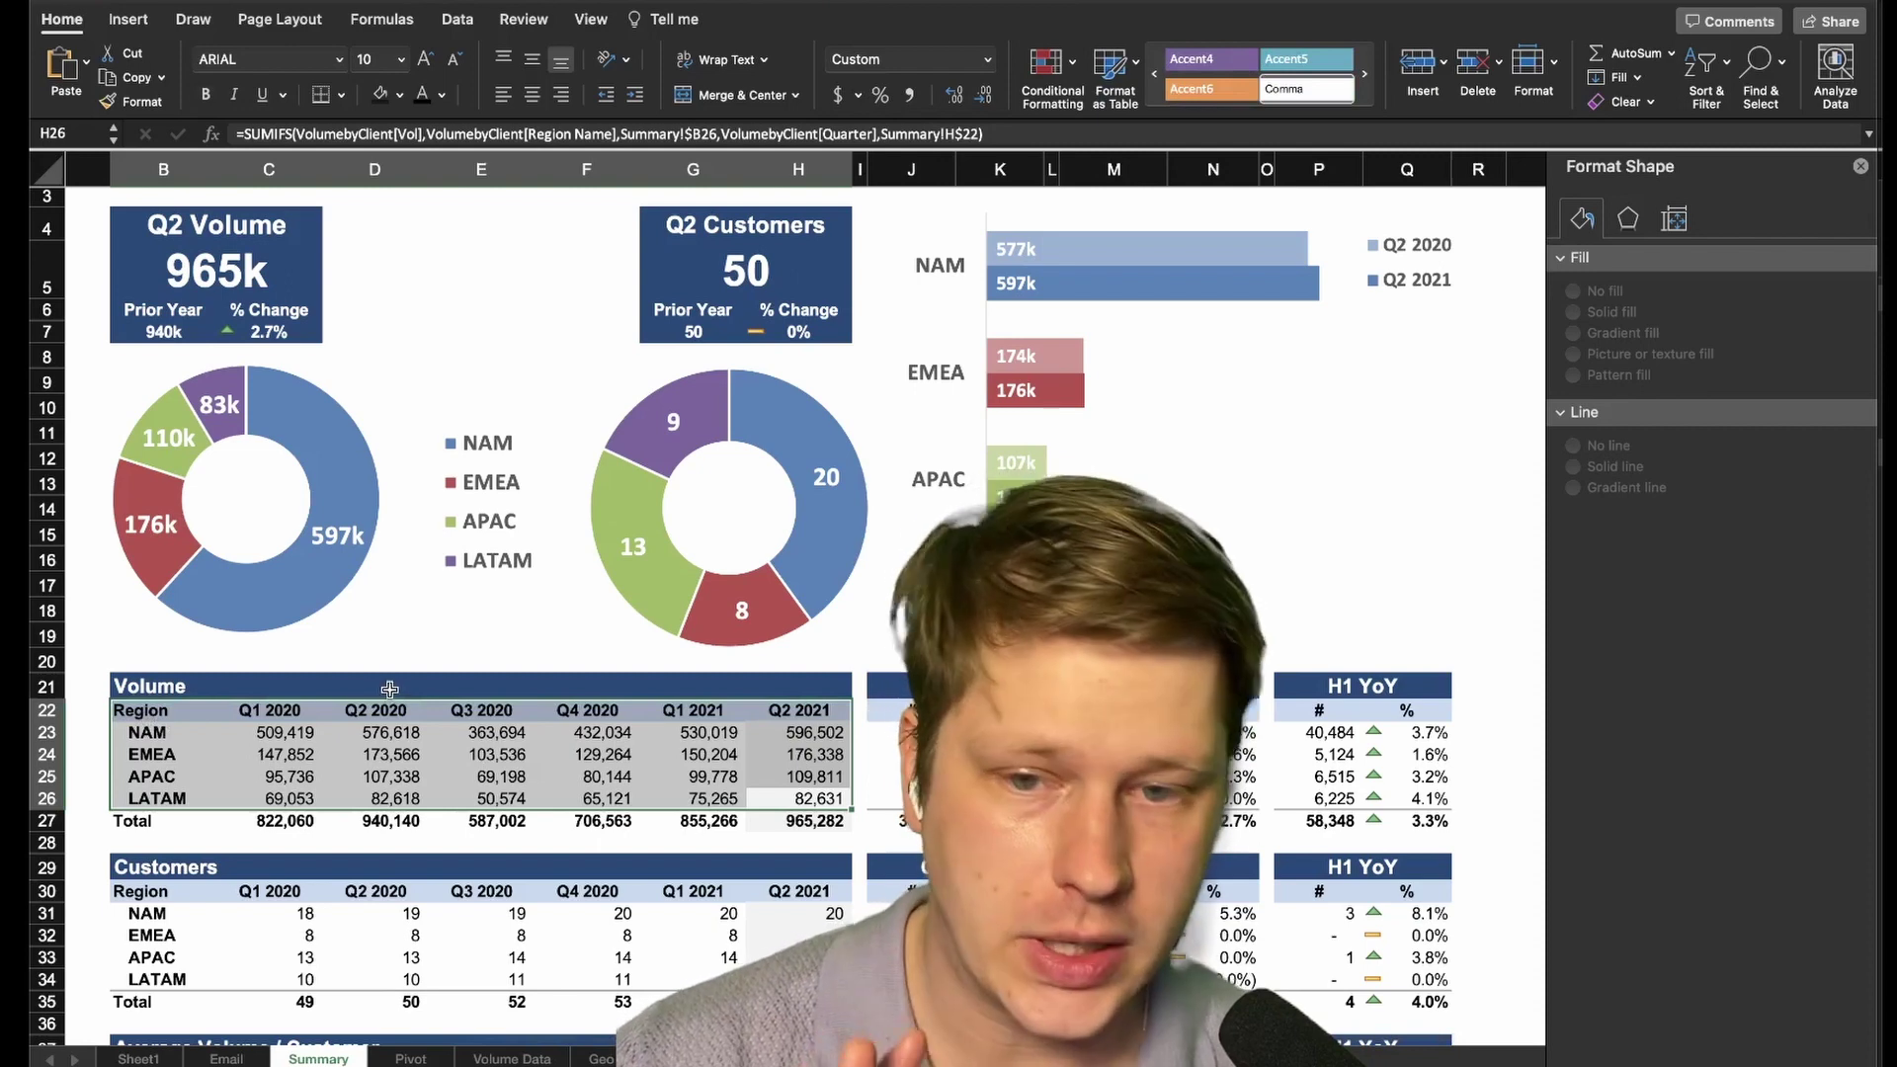
# Insert a stacked area chart on the Summary sheet from the regional quarterly volume data in B22:H26
pyautogui.click(129, 18)
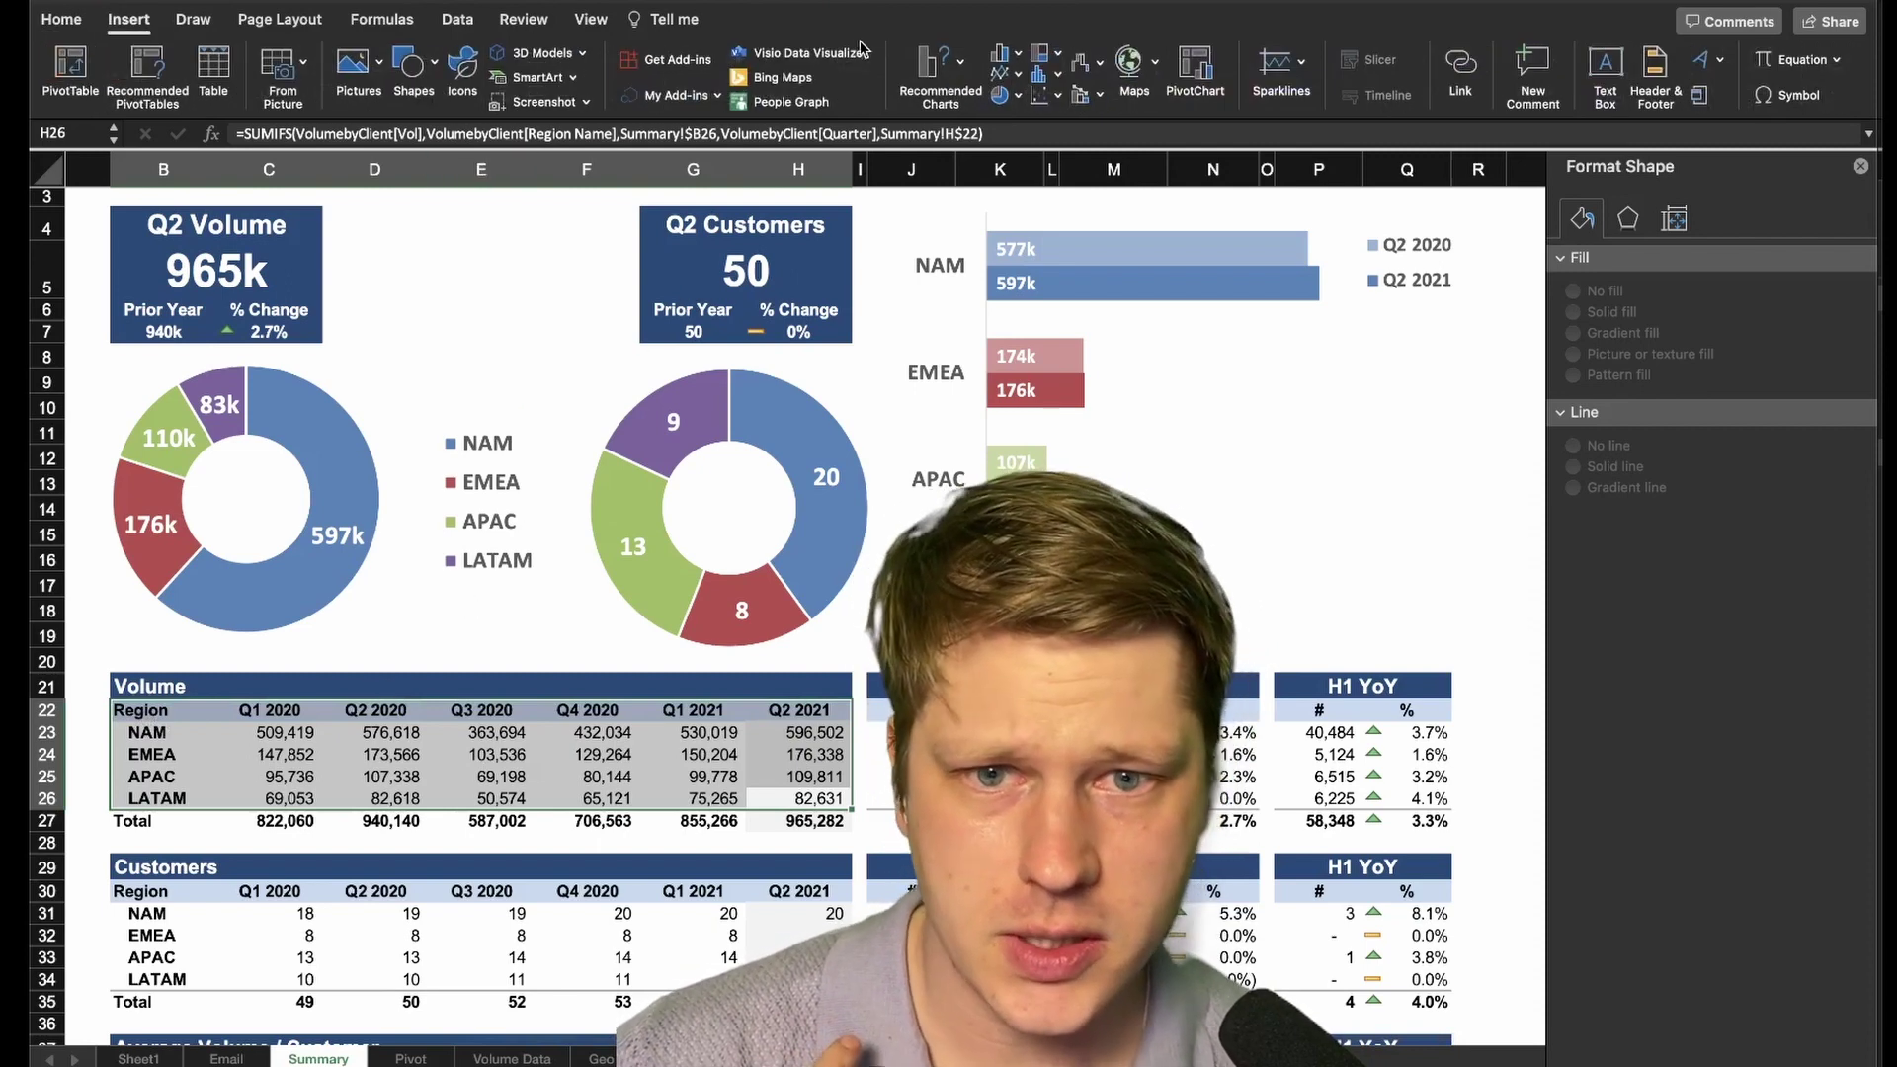
pyautogui.click(1012, 83)
pyautogui.click(1162, 578)
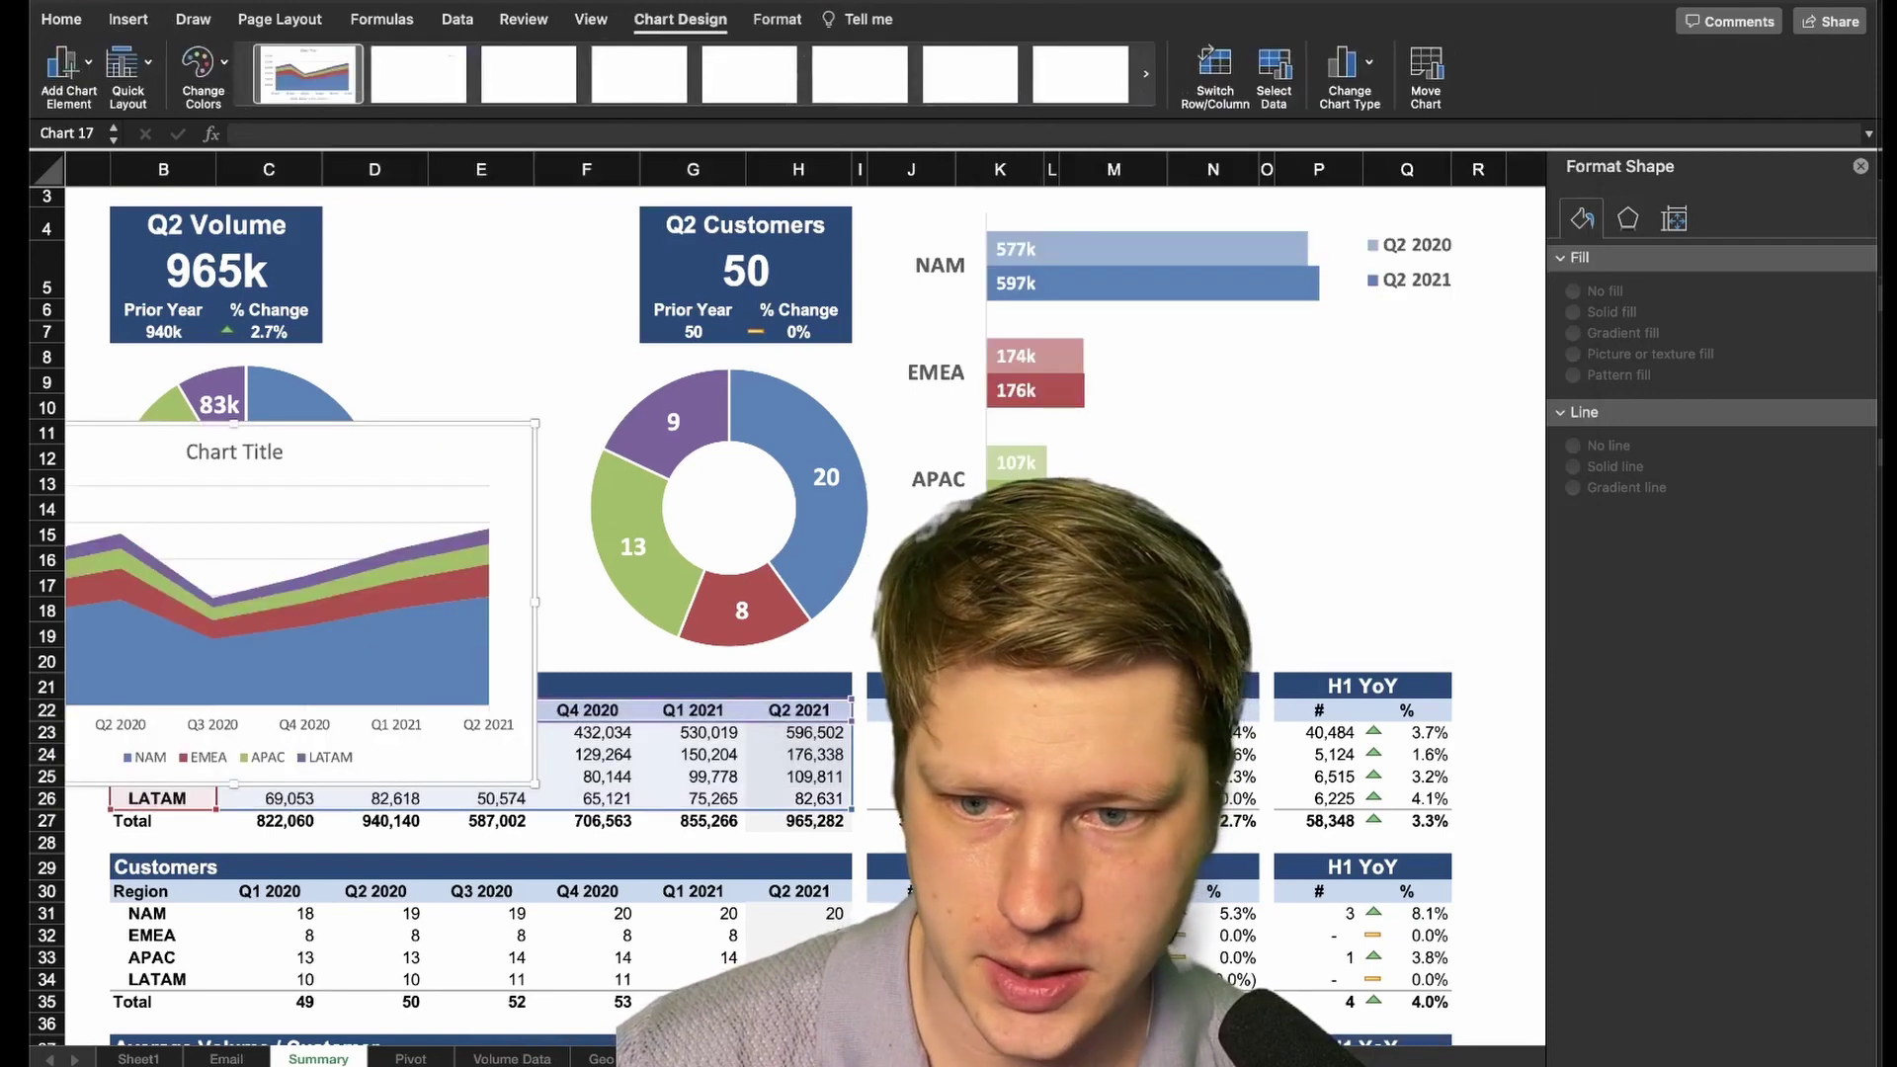
pyautogui.moveTo(457, 430); pyautogui.dragTo(817, 442)
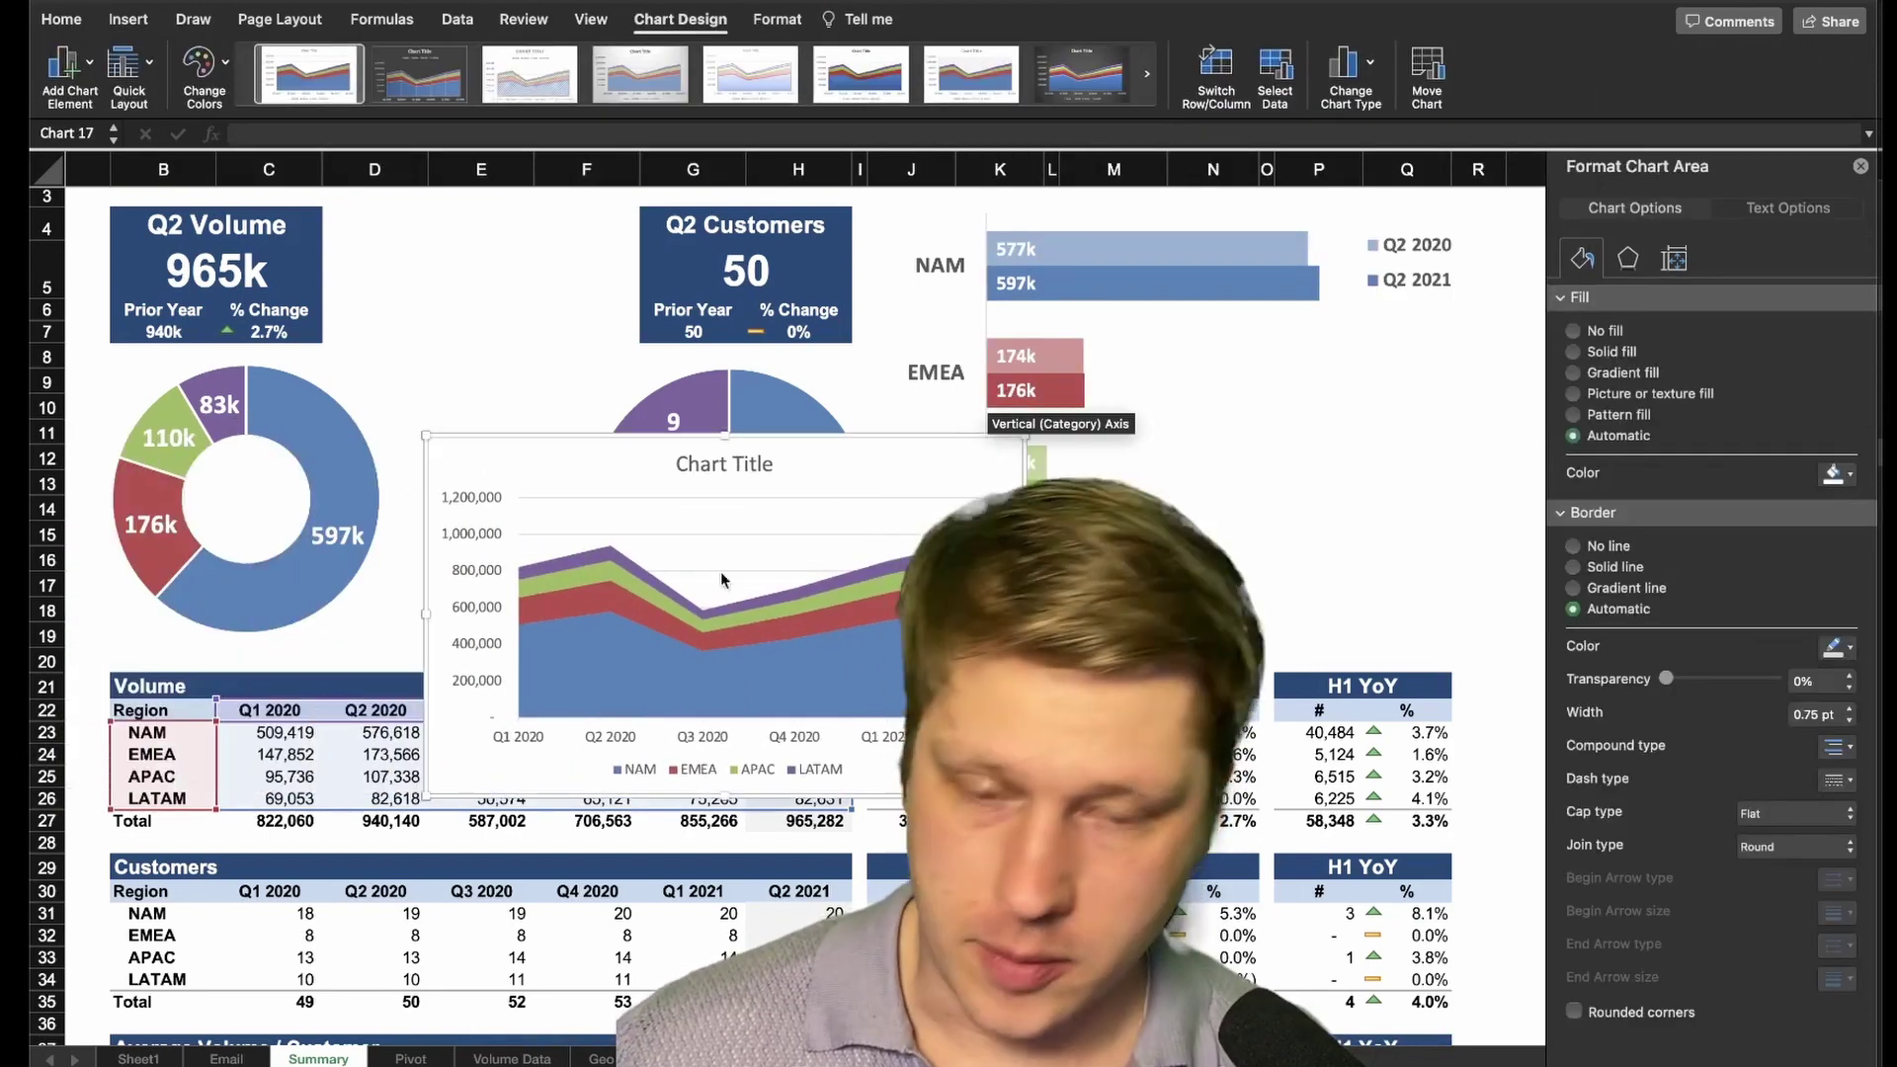
# Copy the area chart onto the upper wide card on Sheet1 and remove its title, fill and border
pyautogui.click(139, 1058)
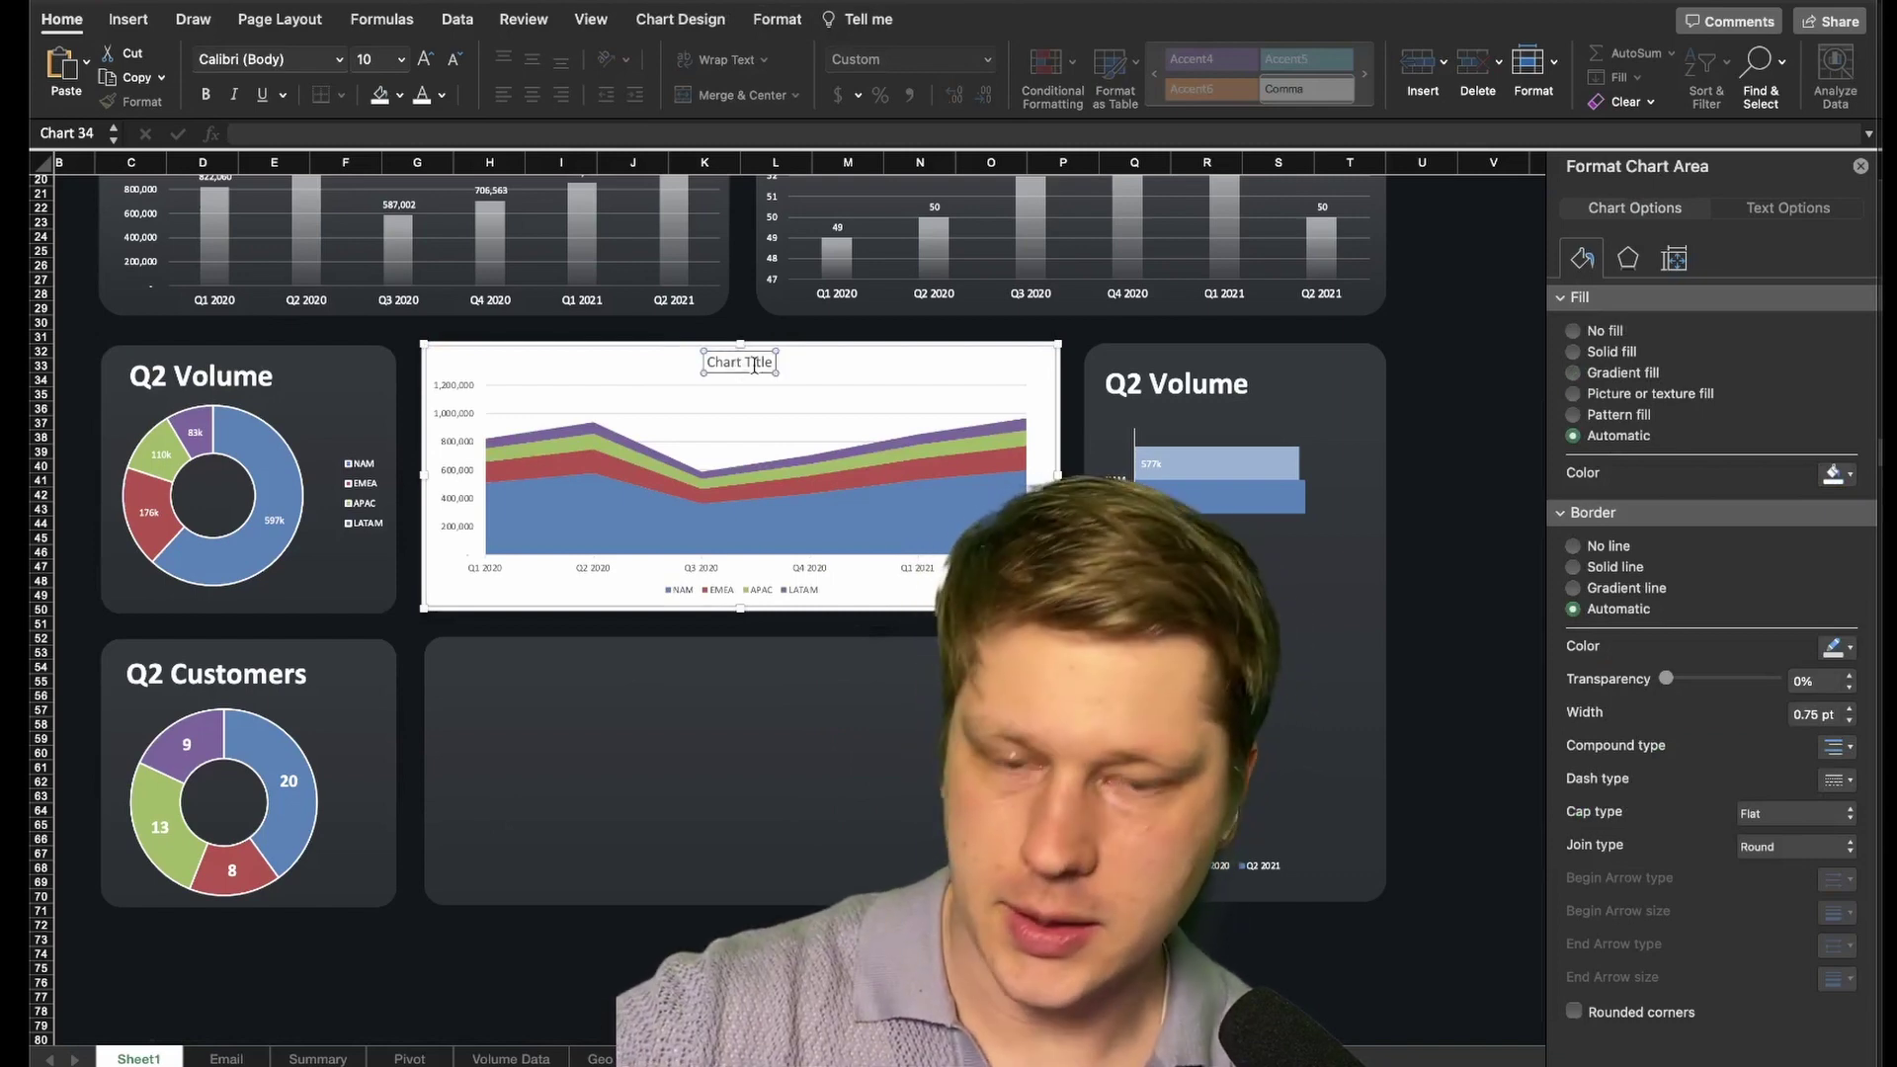
pyautogui.click(1605, 333)
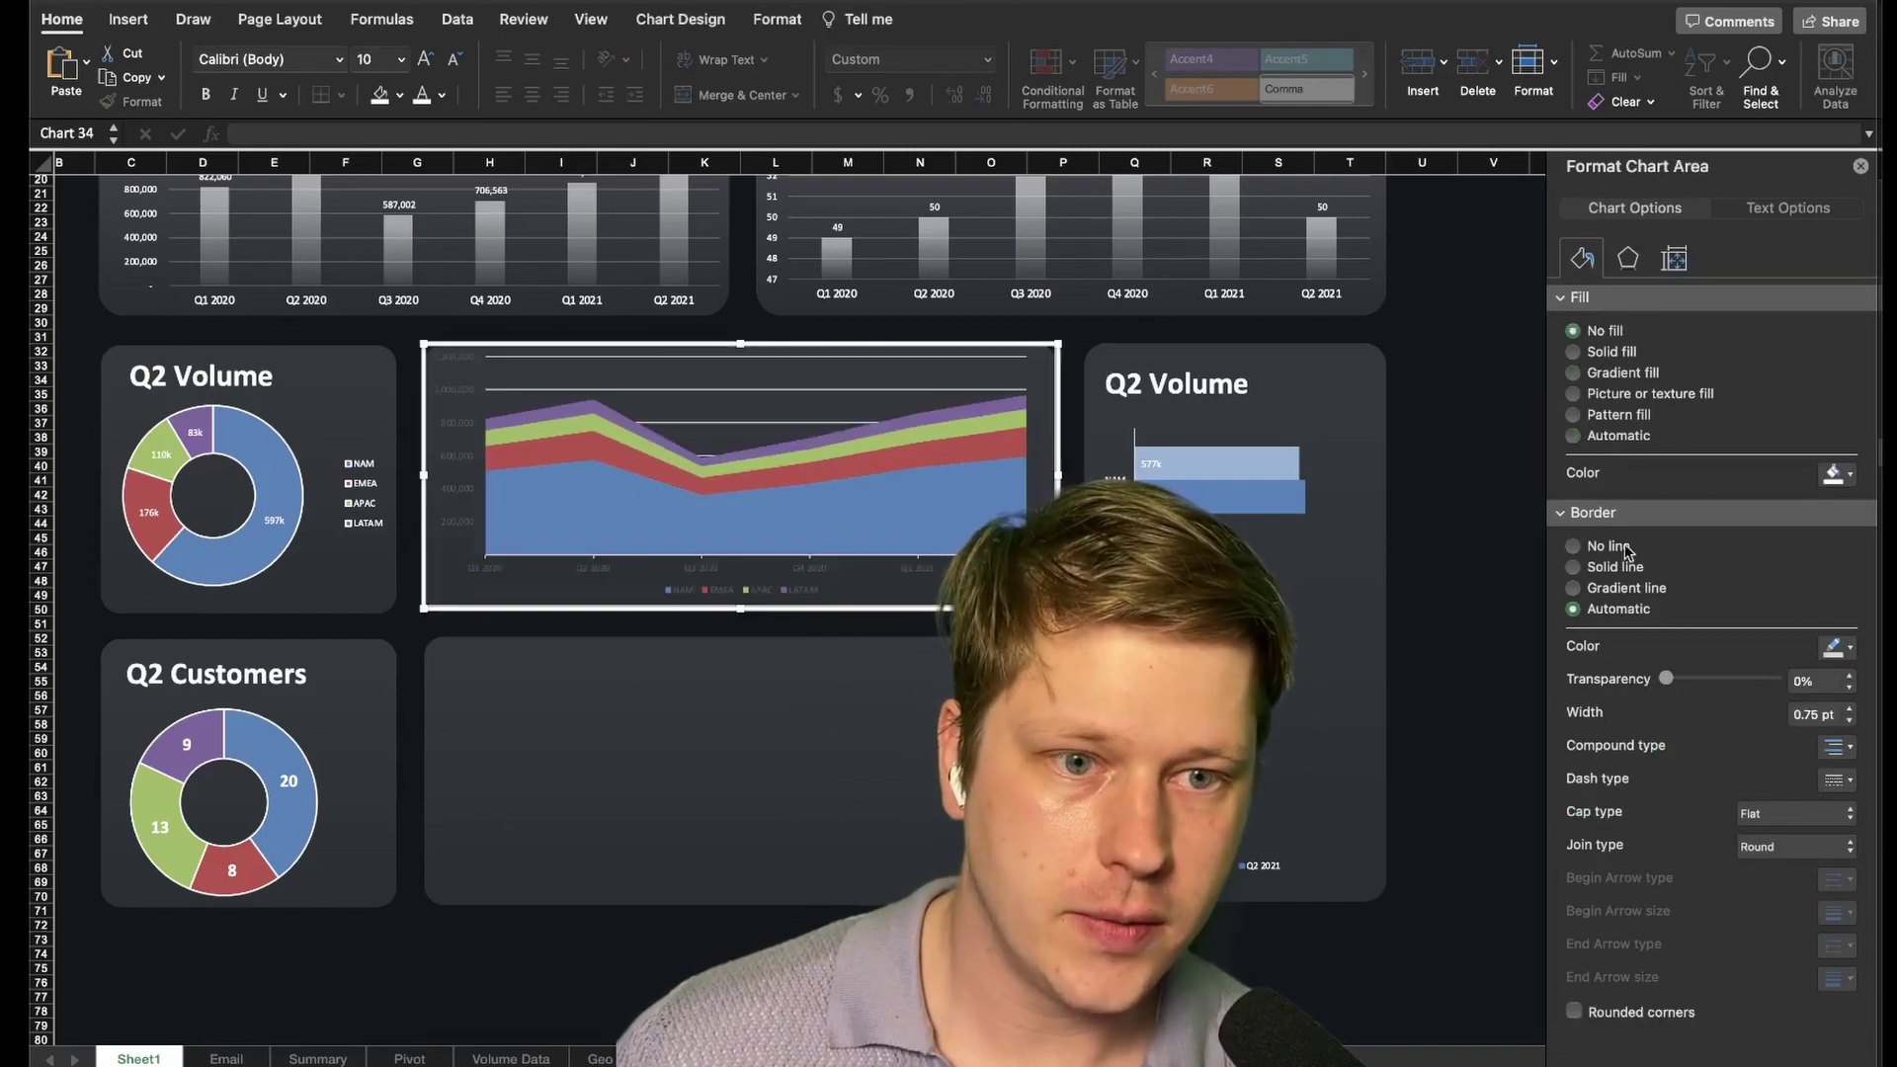
pyautogui.click(1616, 530)
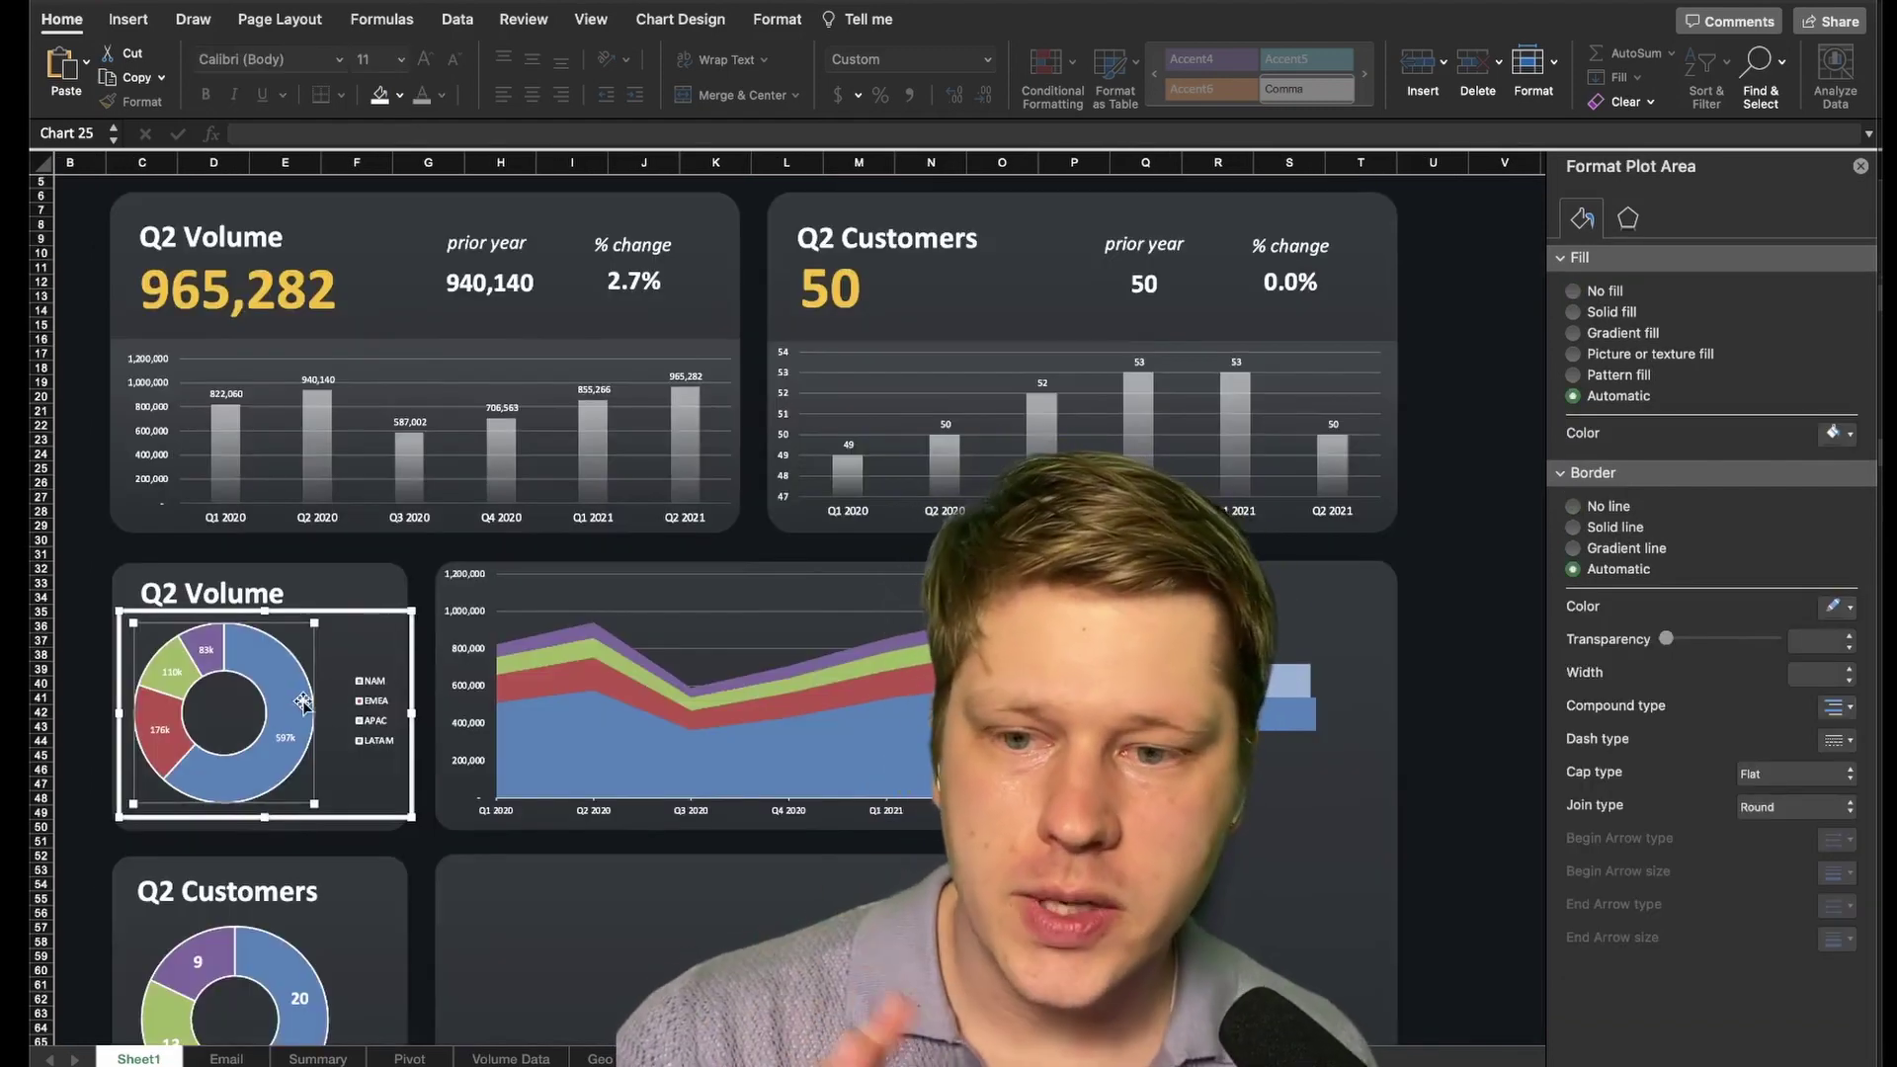
# Review how the doughnut, area and bar charts break down volume by region across the dashboard cards
pyautogui.scroll(-2, 301, 701)
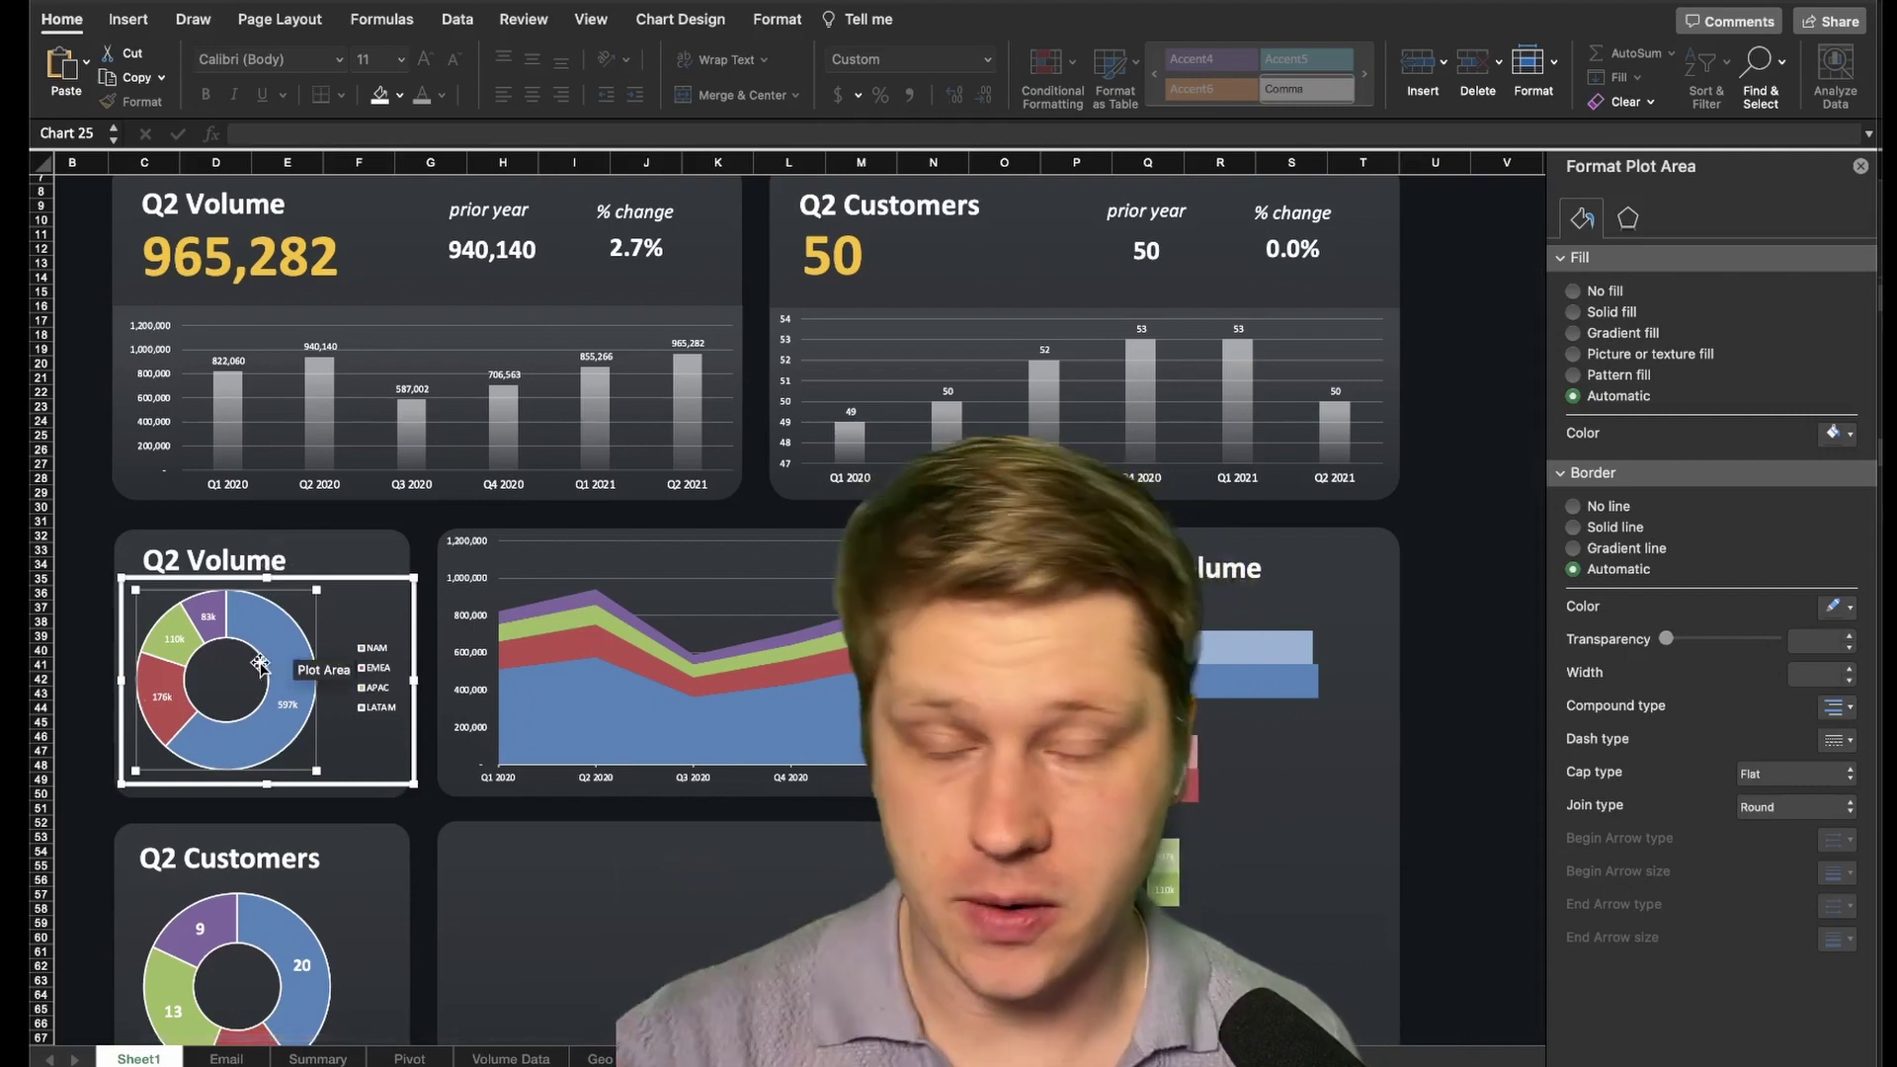
pyautogui.hscroll(2, 259, 664)
pyautogui.click(640, 591)
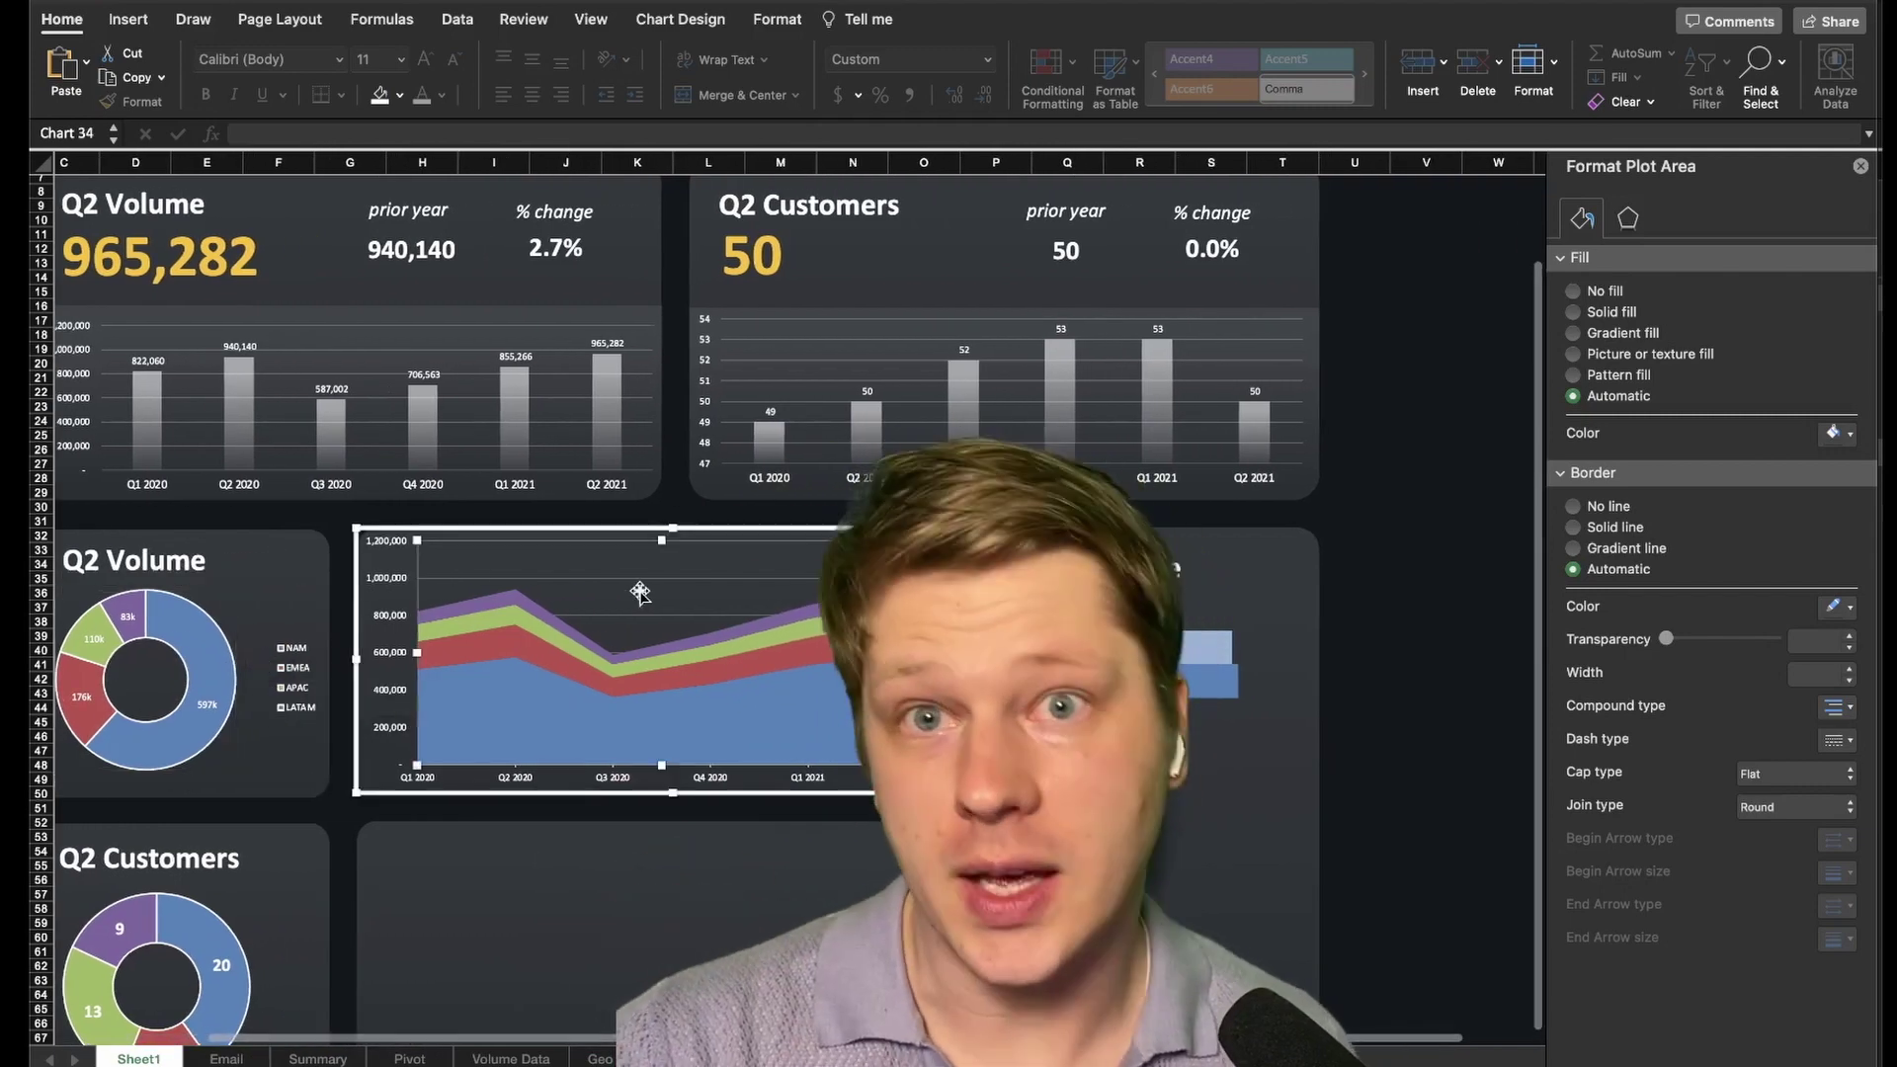
pyautogui.hscroll(2, 632, 593)
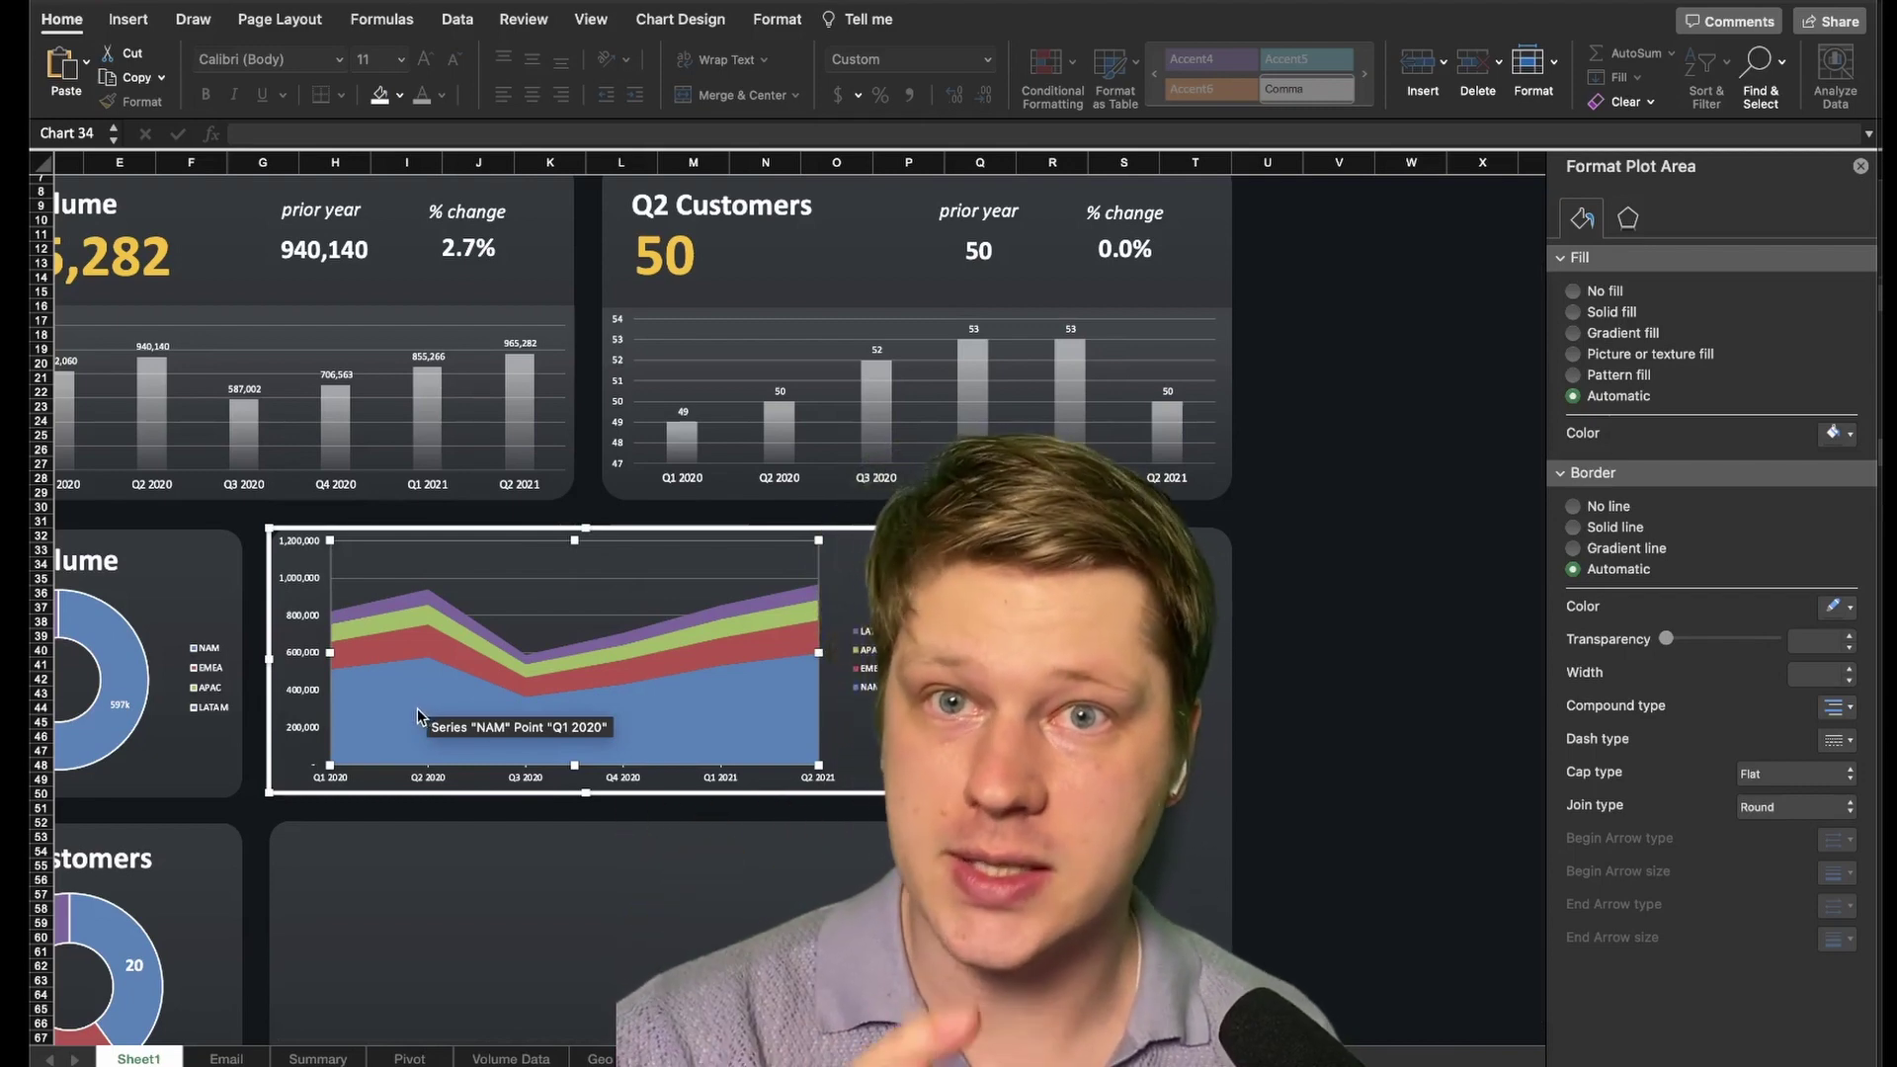
pyautogui.hscroll(-2, 419, 714)
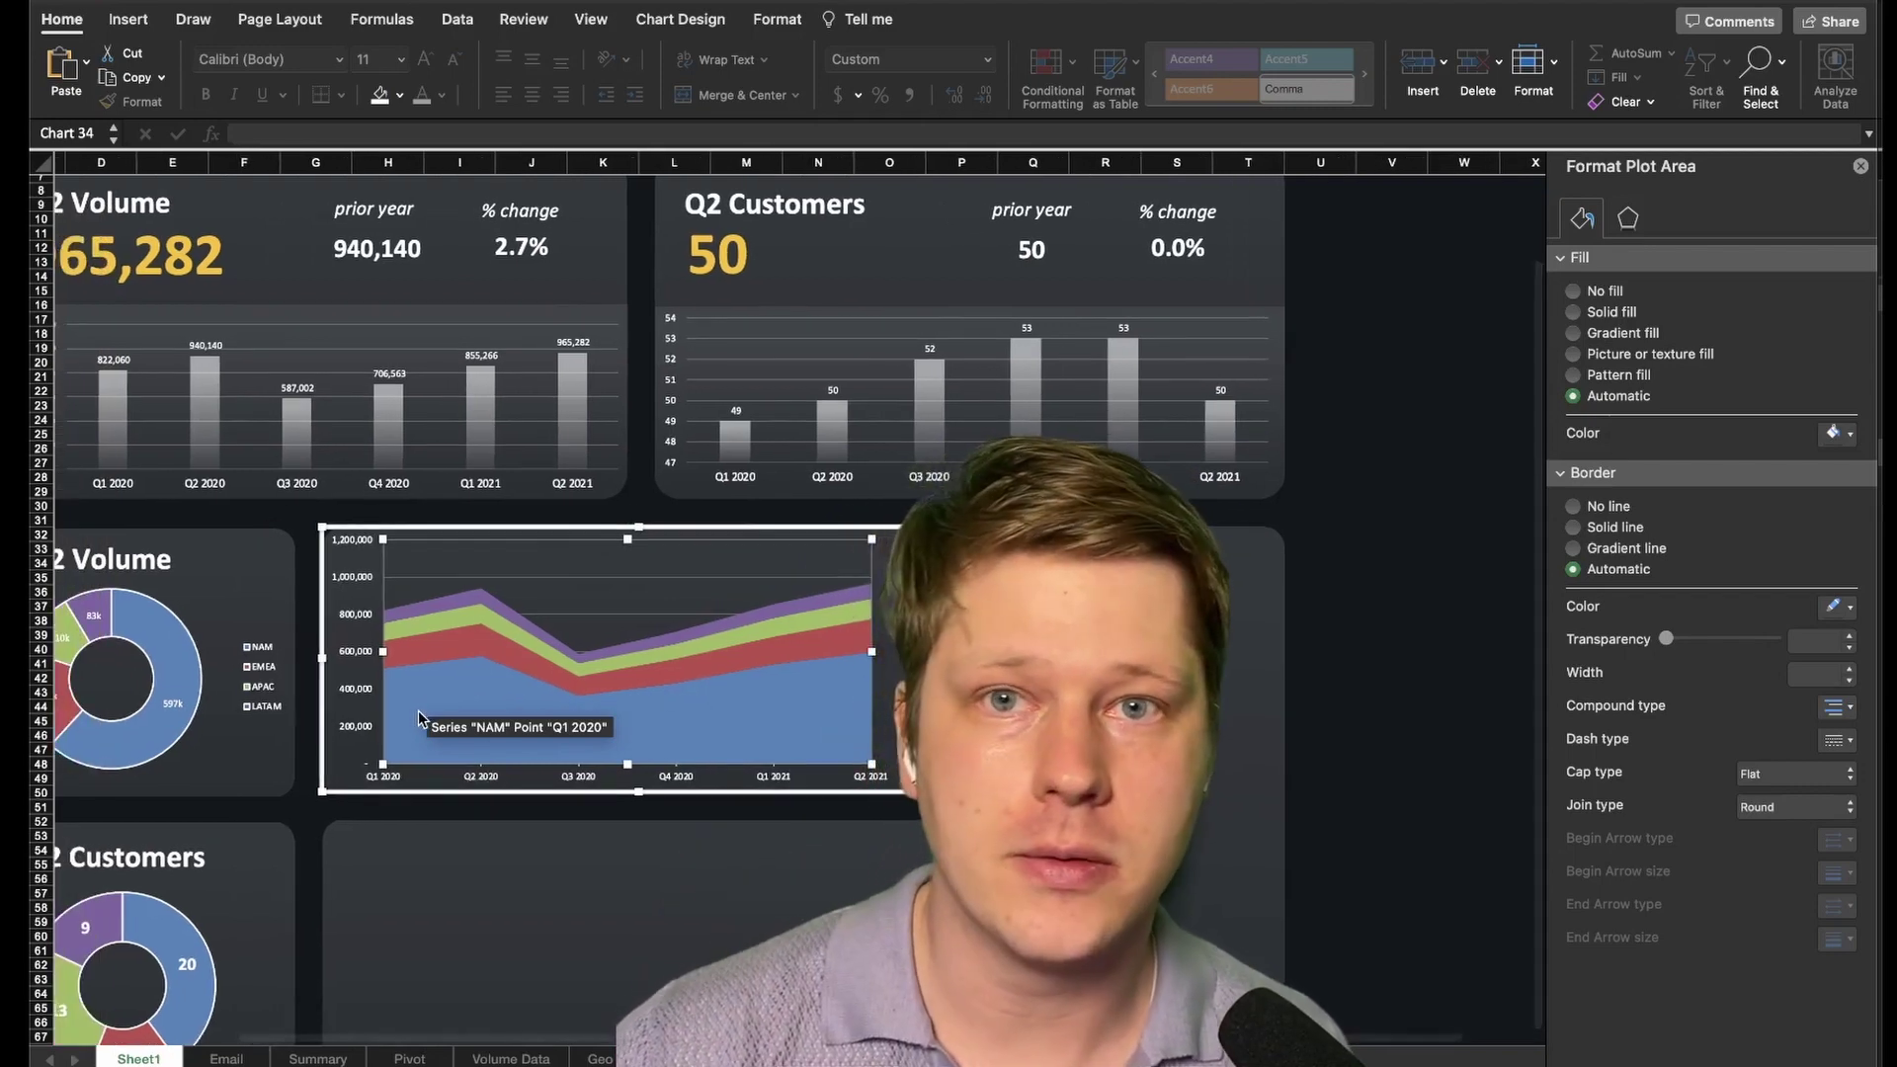
pyautogui.hscroll(5, 418, 709)
pyautogui.scroll(-1, 417, 709)
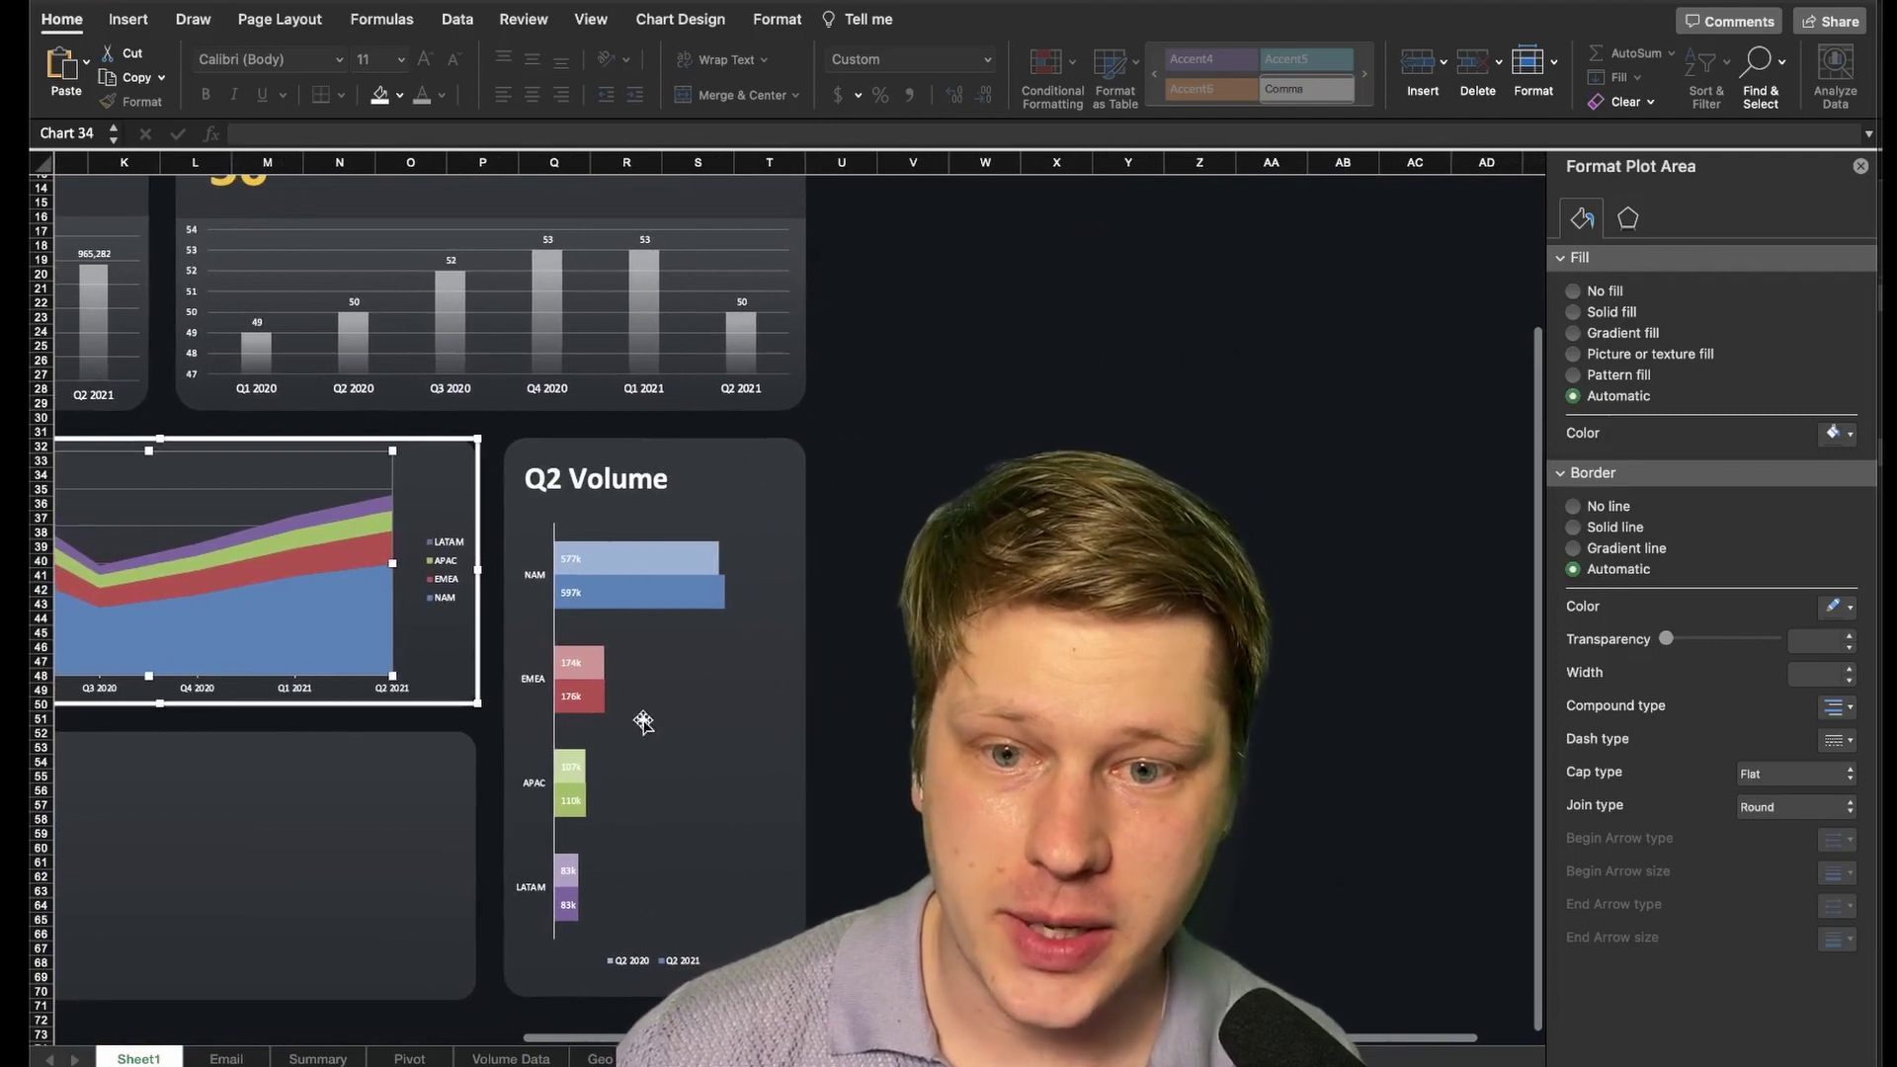
pyautogui.moveTo(599, 660)
pyautogui.scroll(-1, 598, 658)
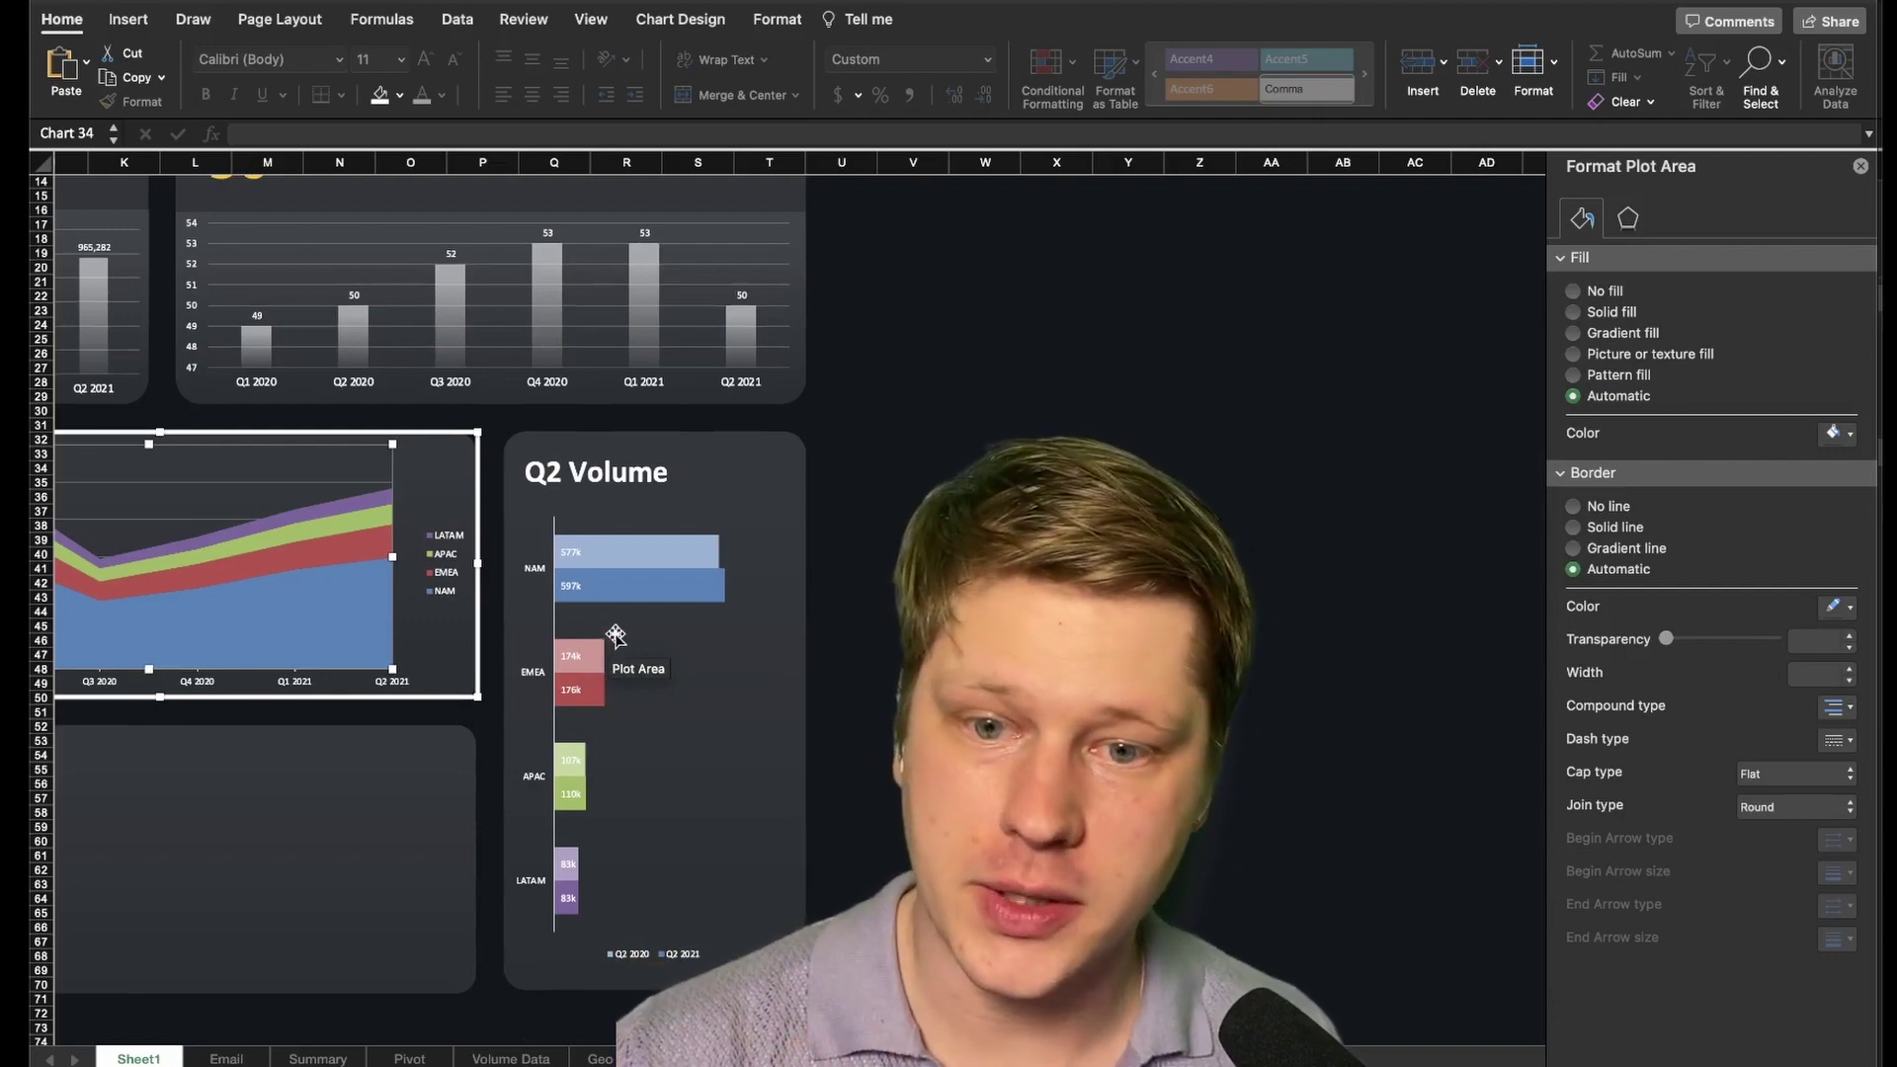
pyautogui.click(614, 637)
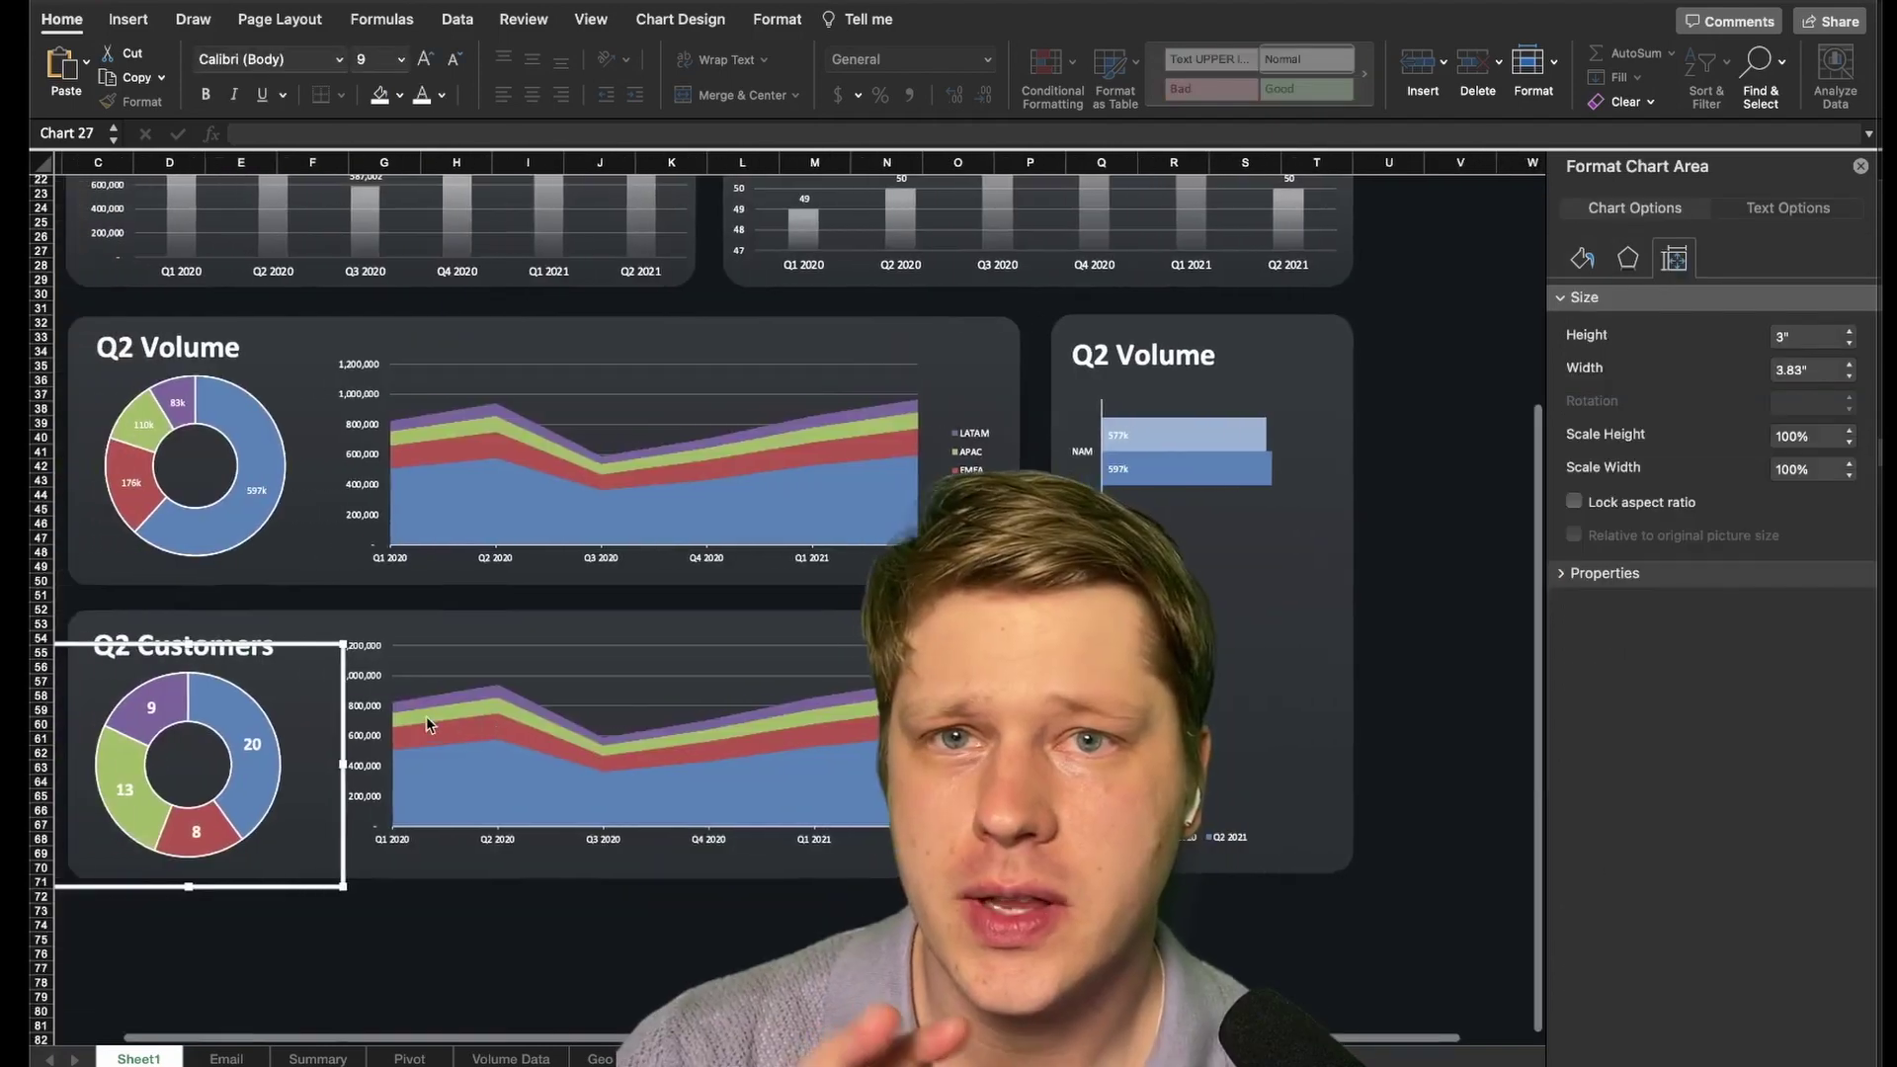
# Combine each doughnut card with its neighbouring wide card and duplicate the area chart onto the Q2 Customers card
pyautogui.hscroll(-3, 425, 715)
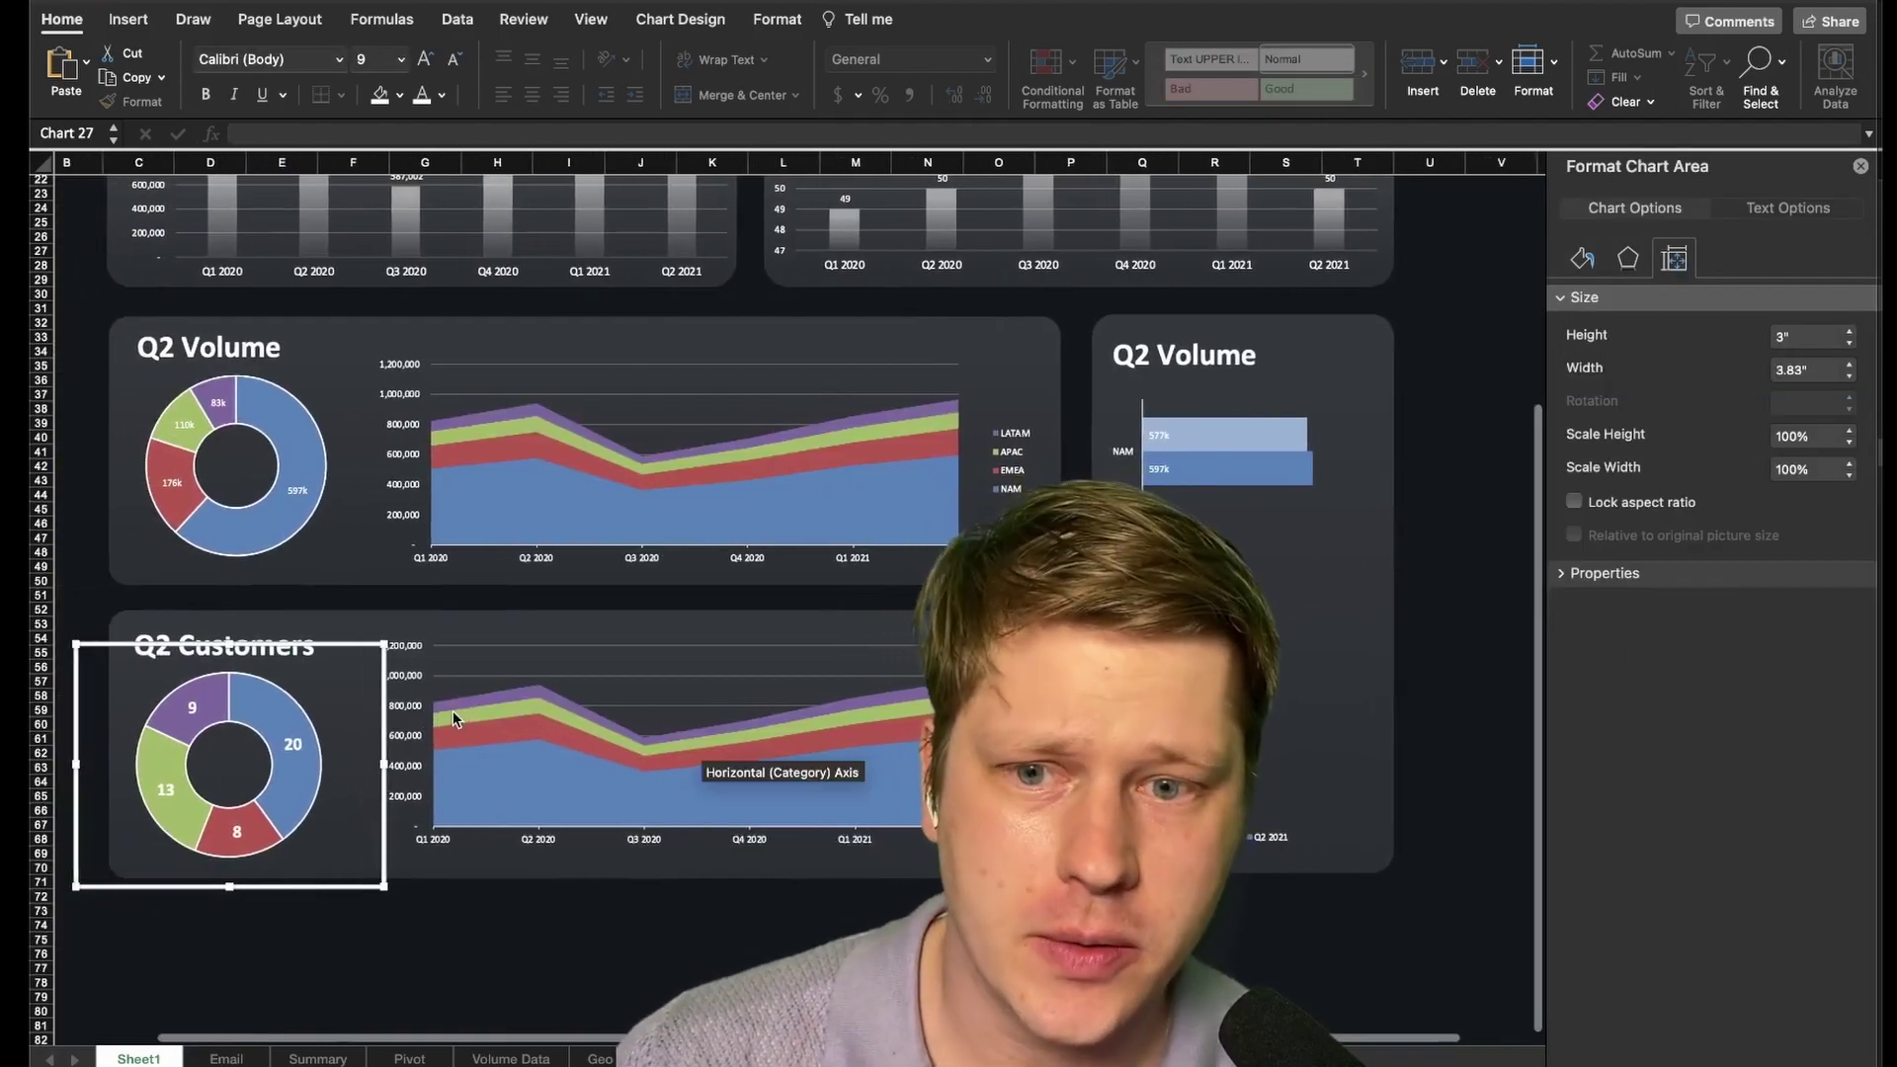
pyautogui.moveTo(293, 541)
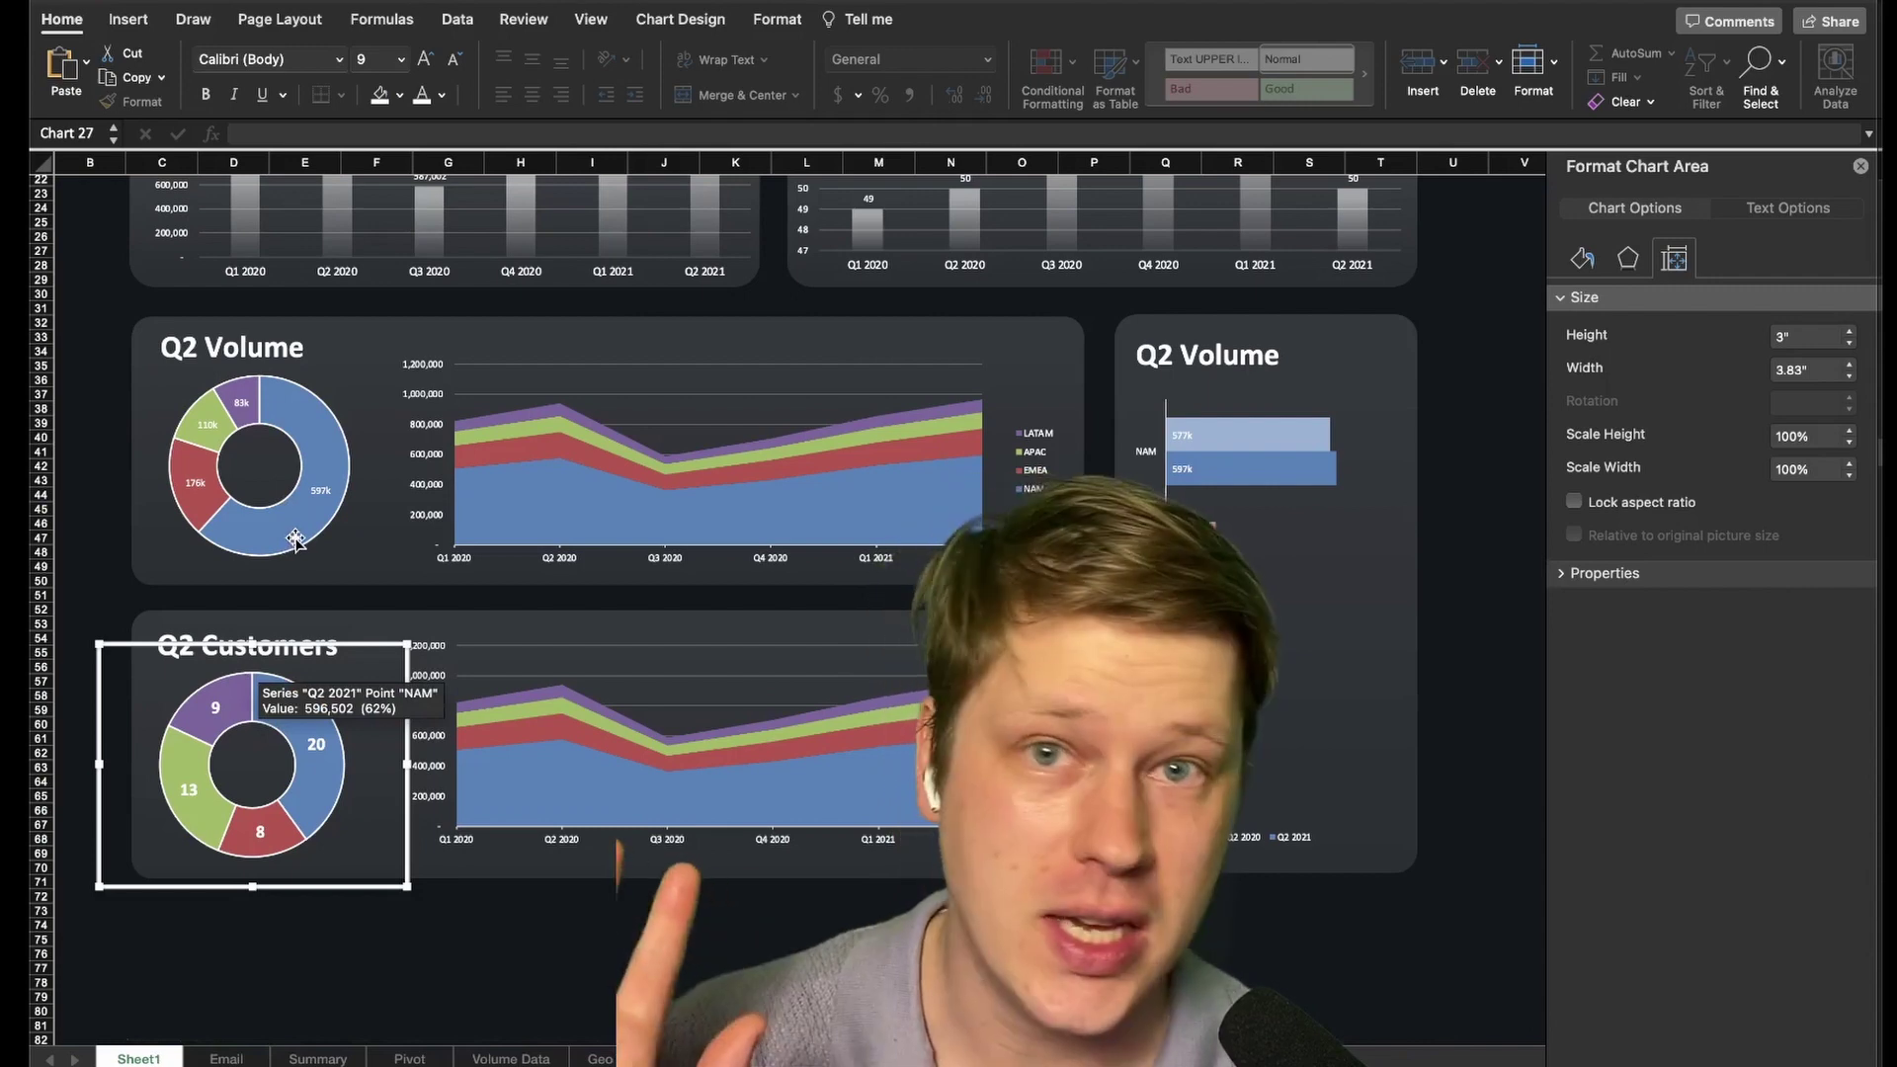
# Review the gold, white and grey colour scheme of the Q2 Volume doughnut and area charts against the other dashboard cards
pyautogui.scroll(3, 359, 546)
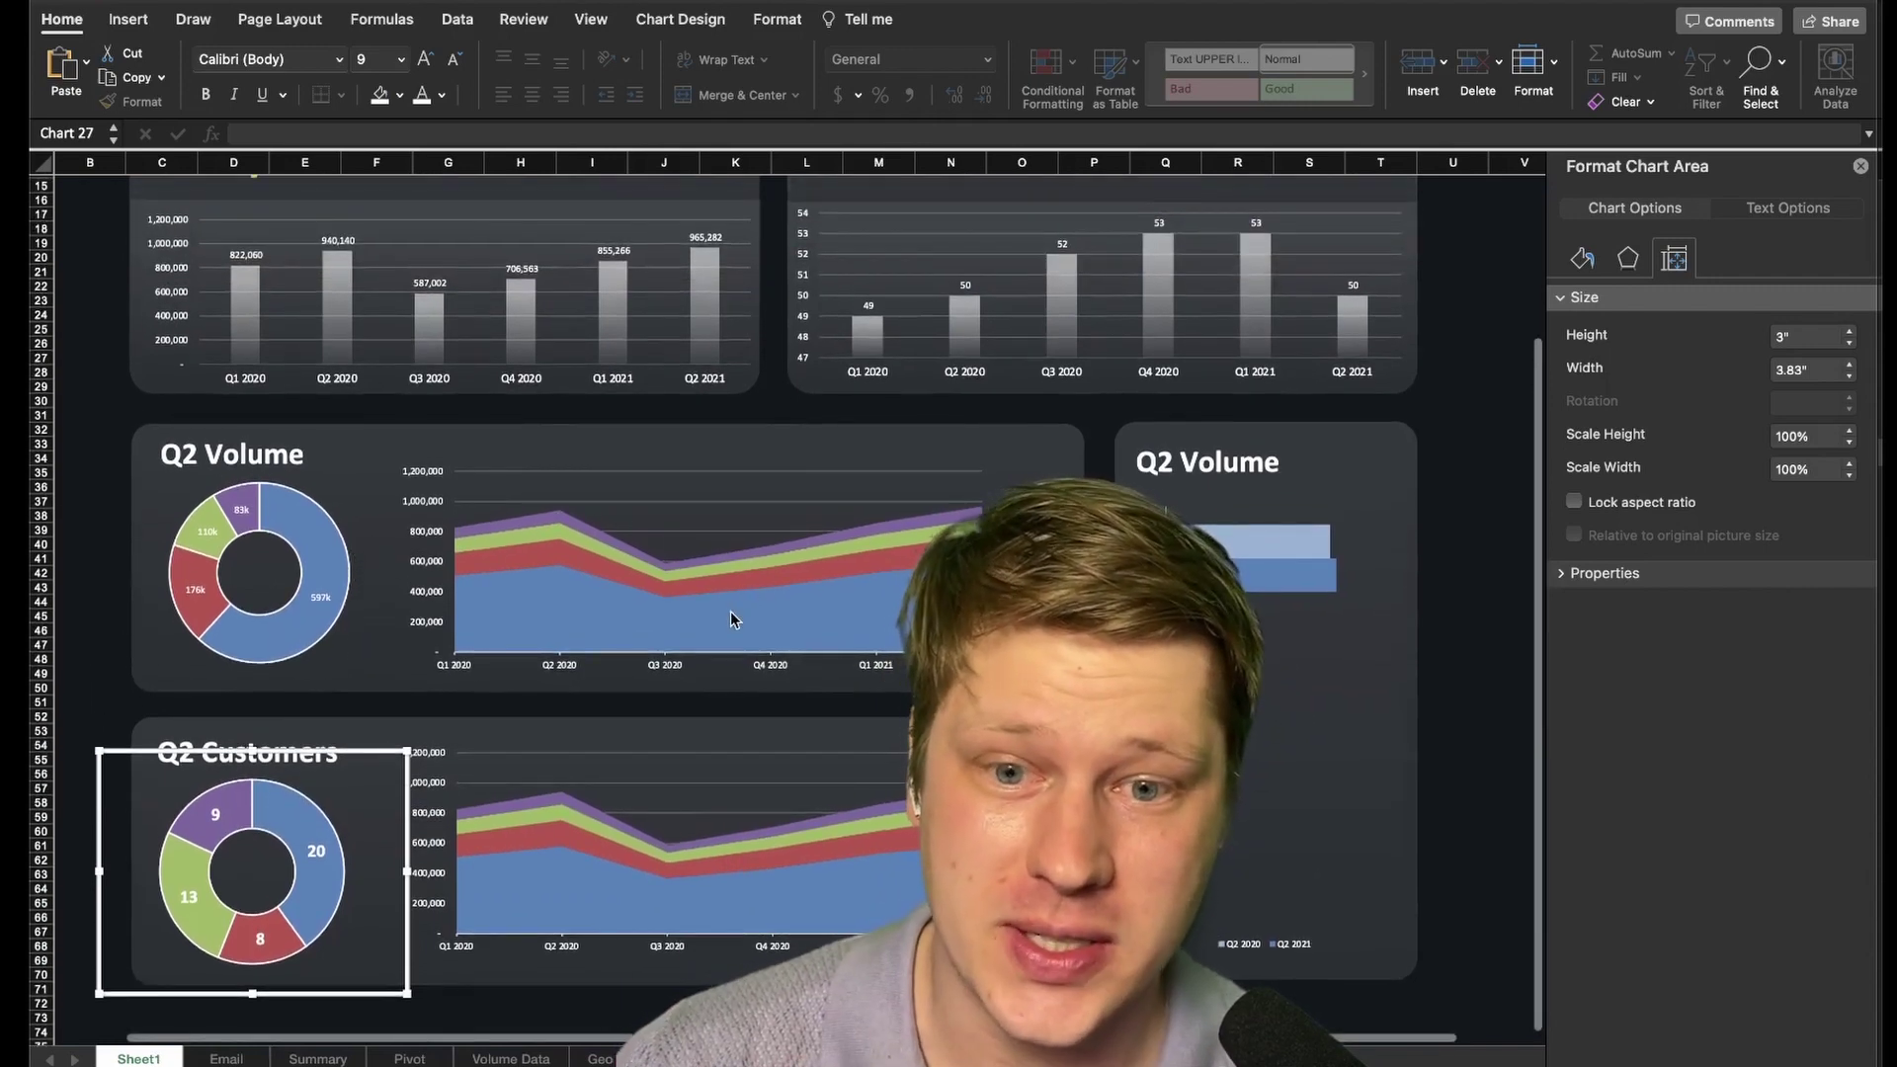
pyautogui.scroll(3, 685, 606)
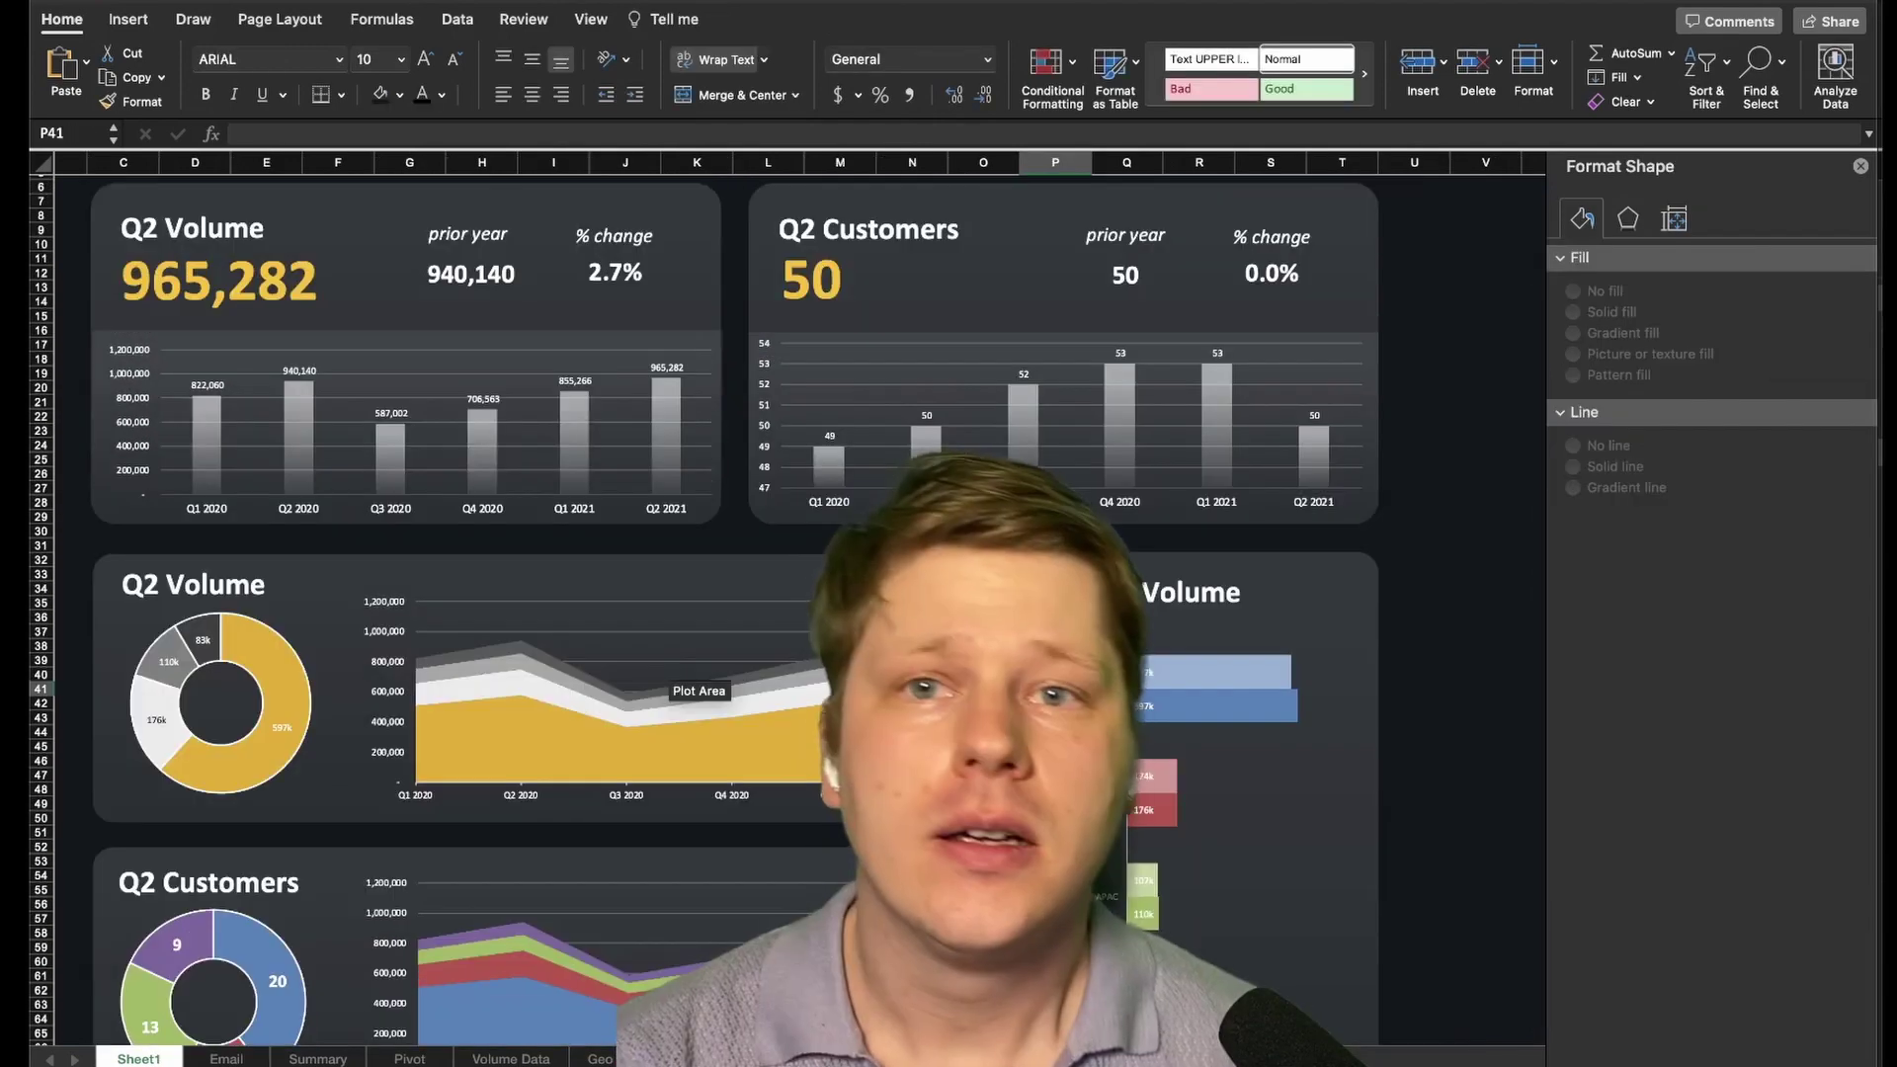
pyautogui.scroll(2, 737, 798)
pyautogui.hscroll(2, 736, 798)
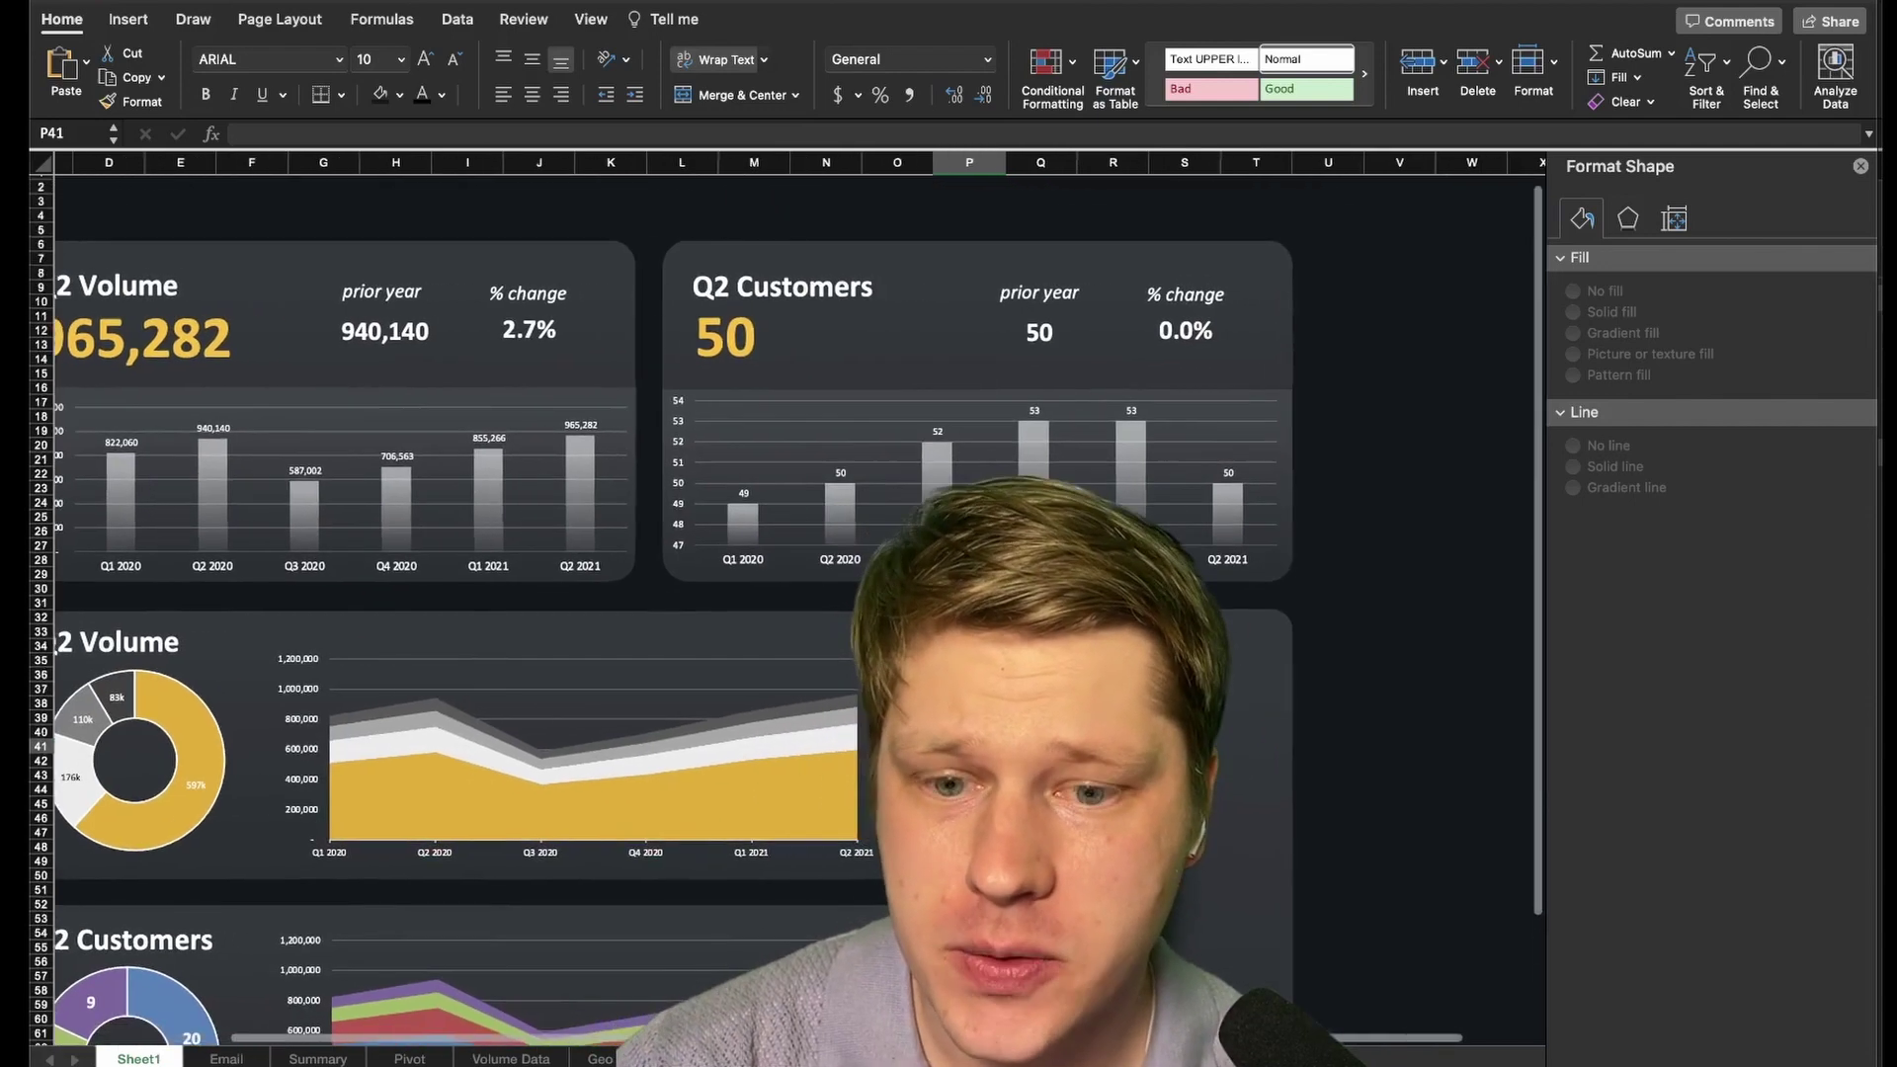
pyautogui.hscroll(-2, 737, 807)
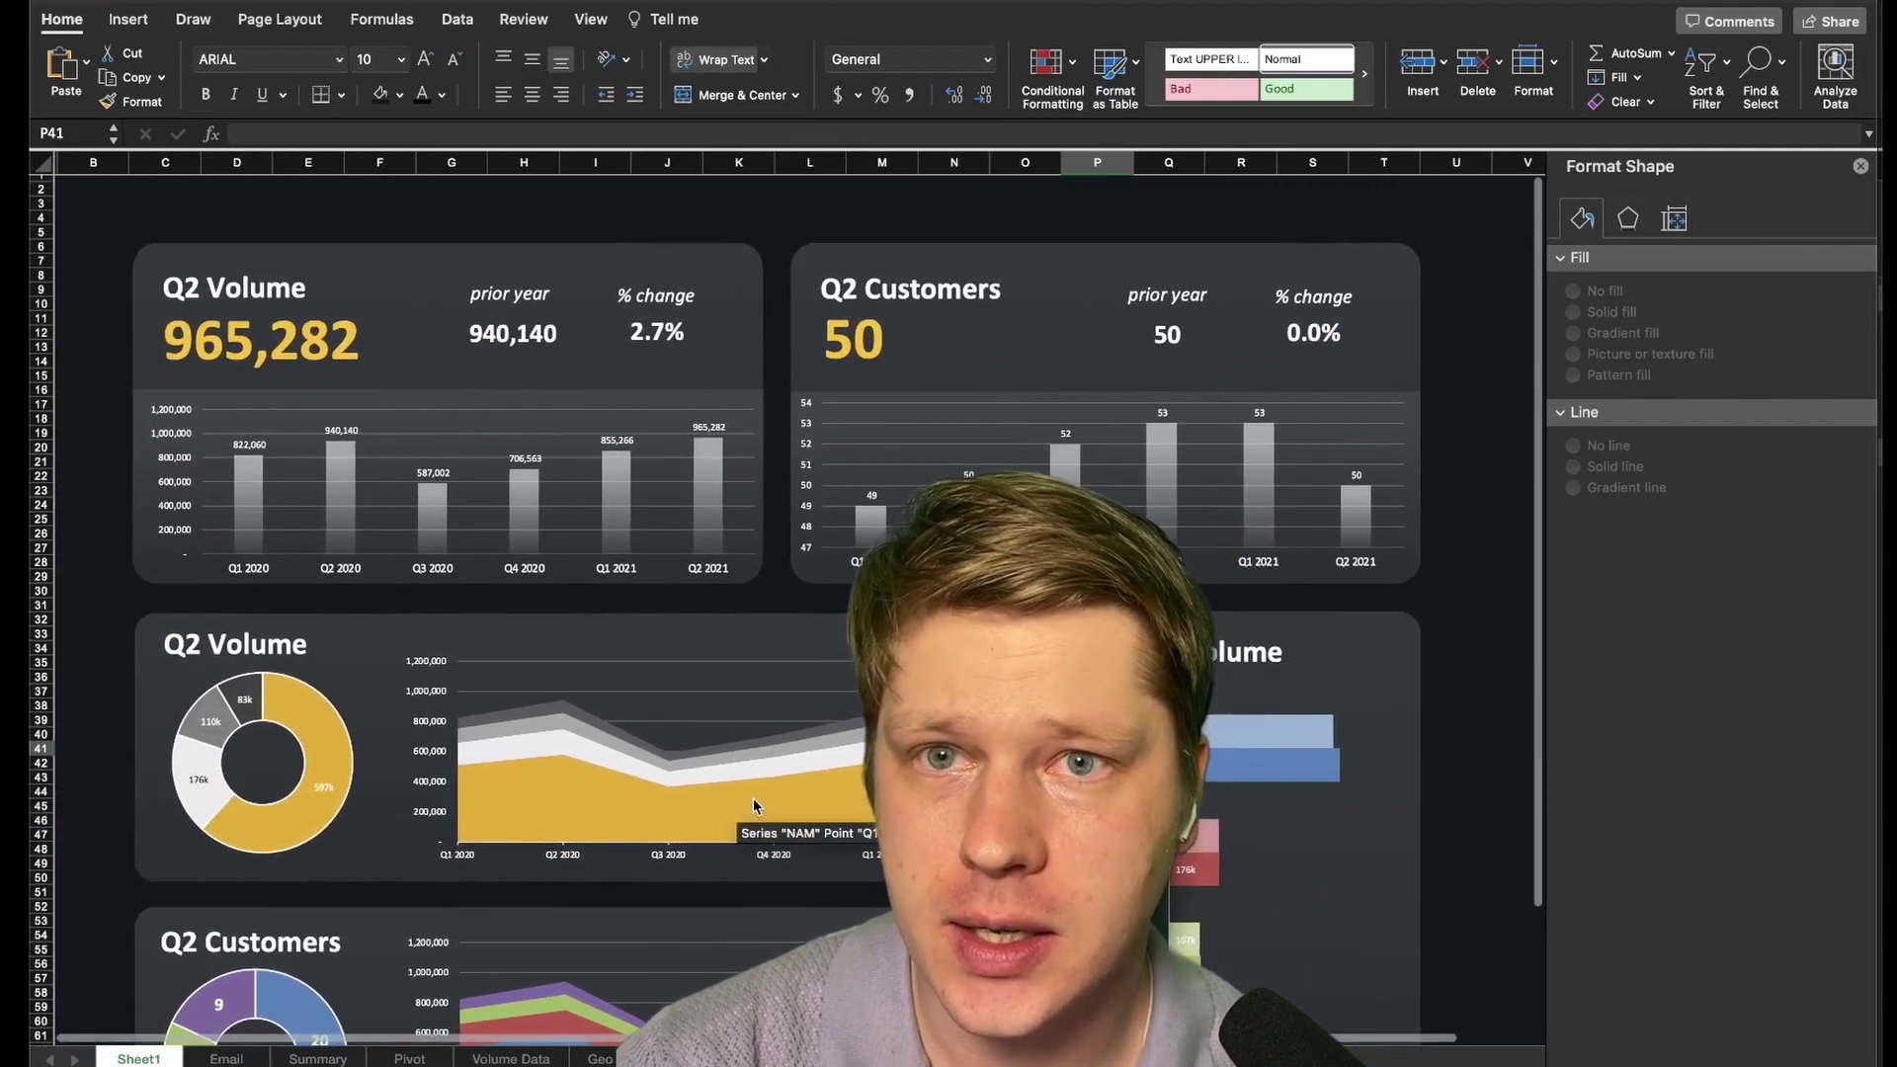
pyautogui.scroll(-1, 635, 814)
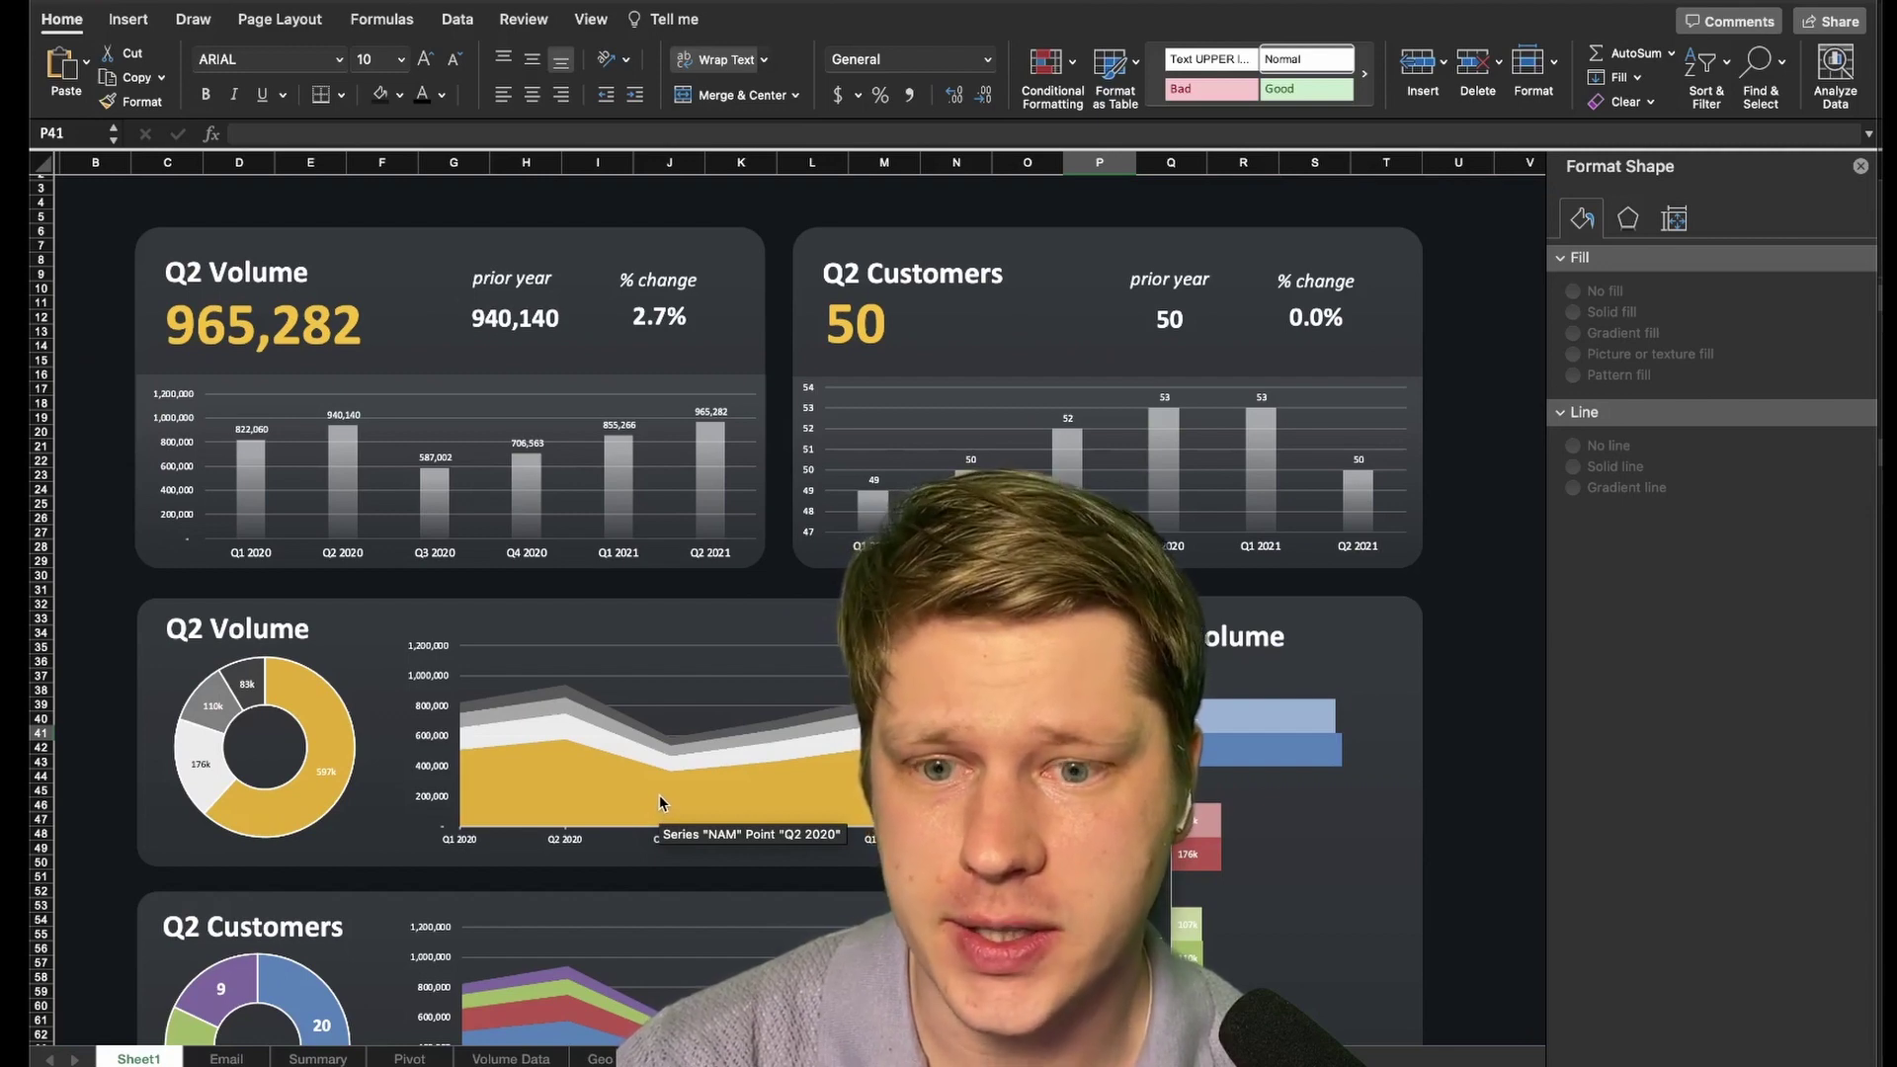
# Save the Q2 Volume doughnut's styling as a chart template and apply it to the Q2 Customers doughnut
pyautogui.scroll(-3, 660, 794)
pyautogui.click(316, 692)
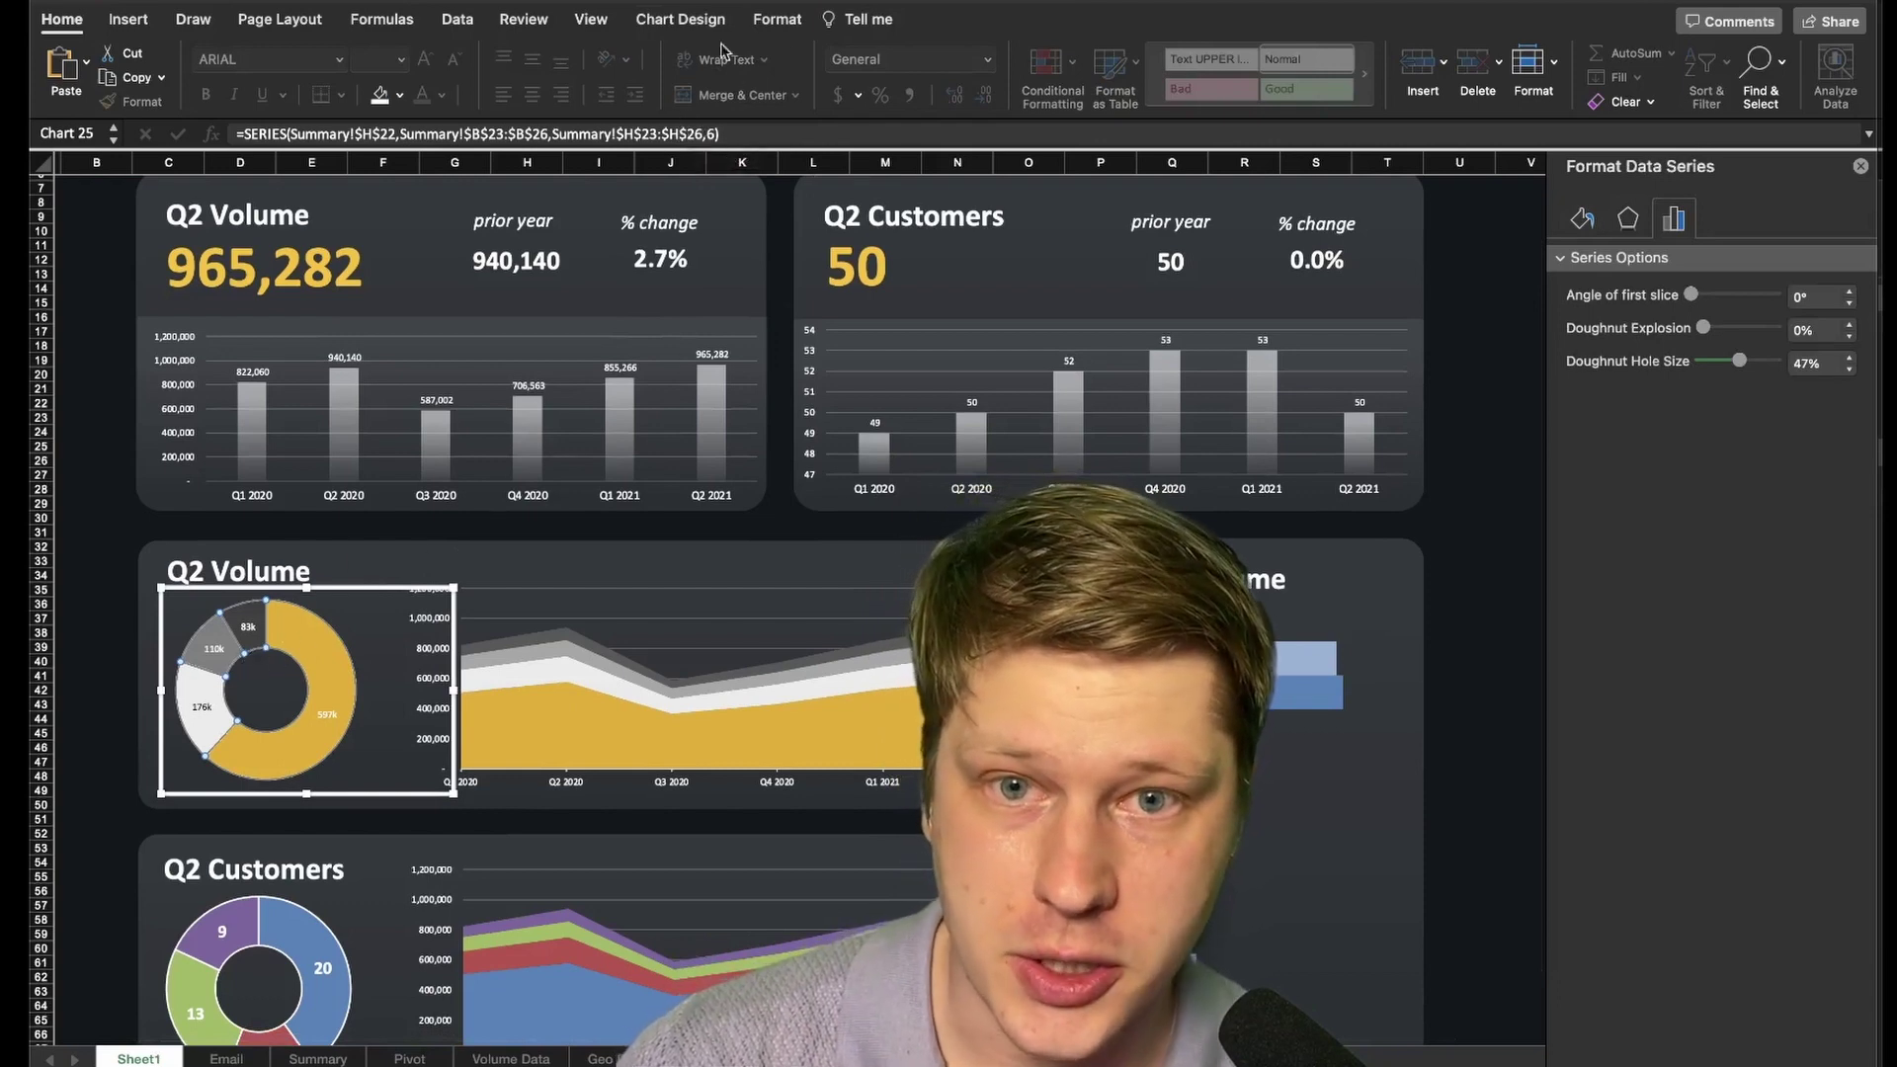
pyautogui.click(680, 18)
pyautogui.click(1347, 59)
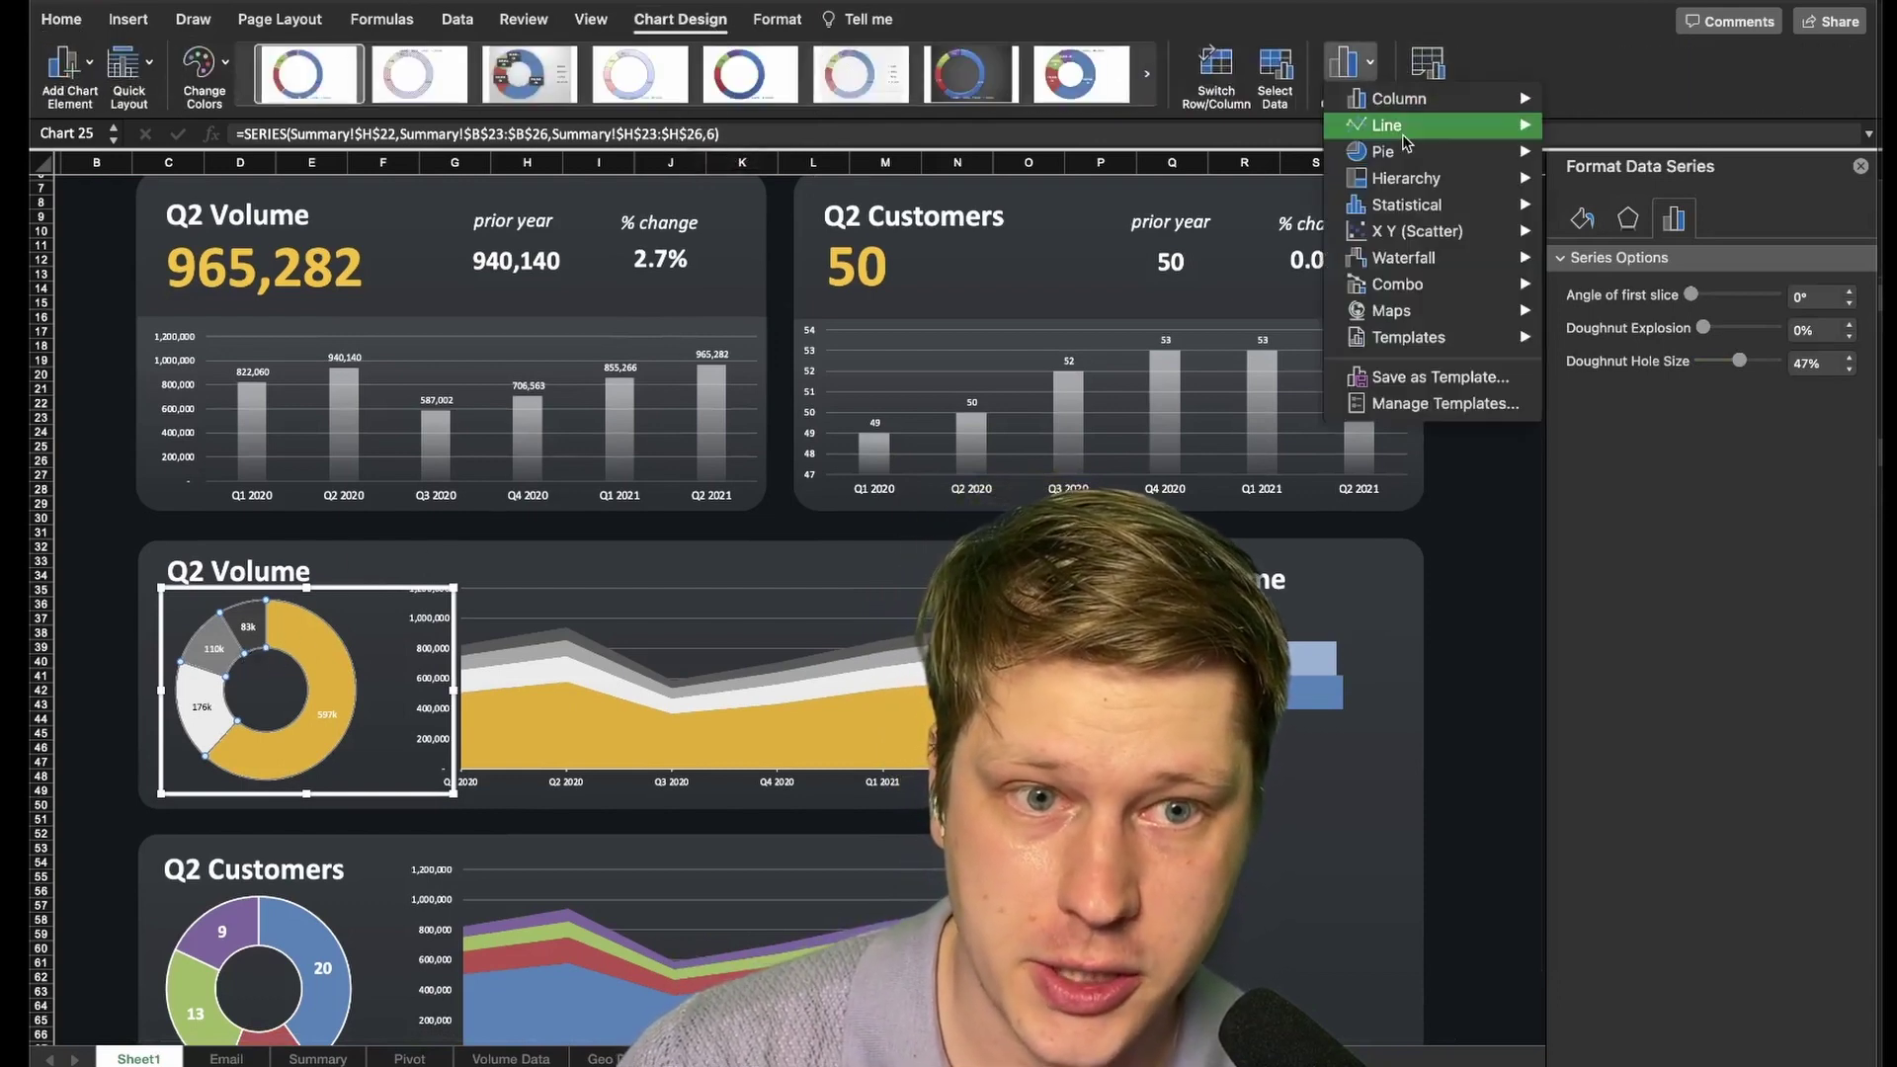
pyautogui.click(1448, 377)
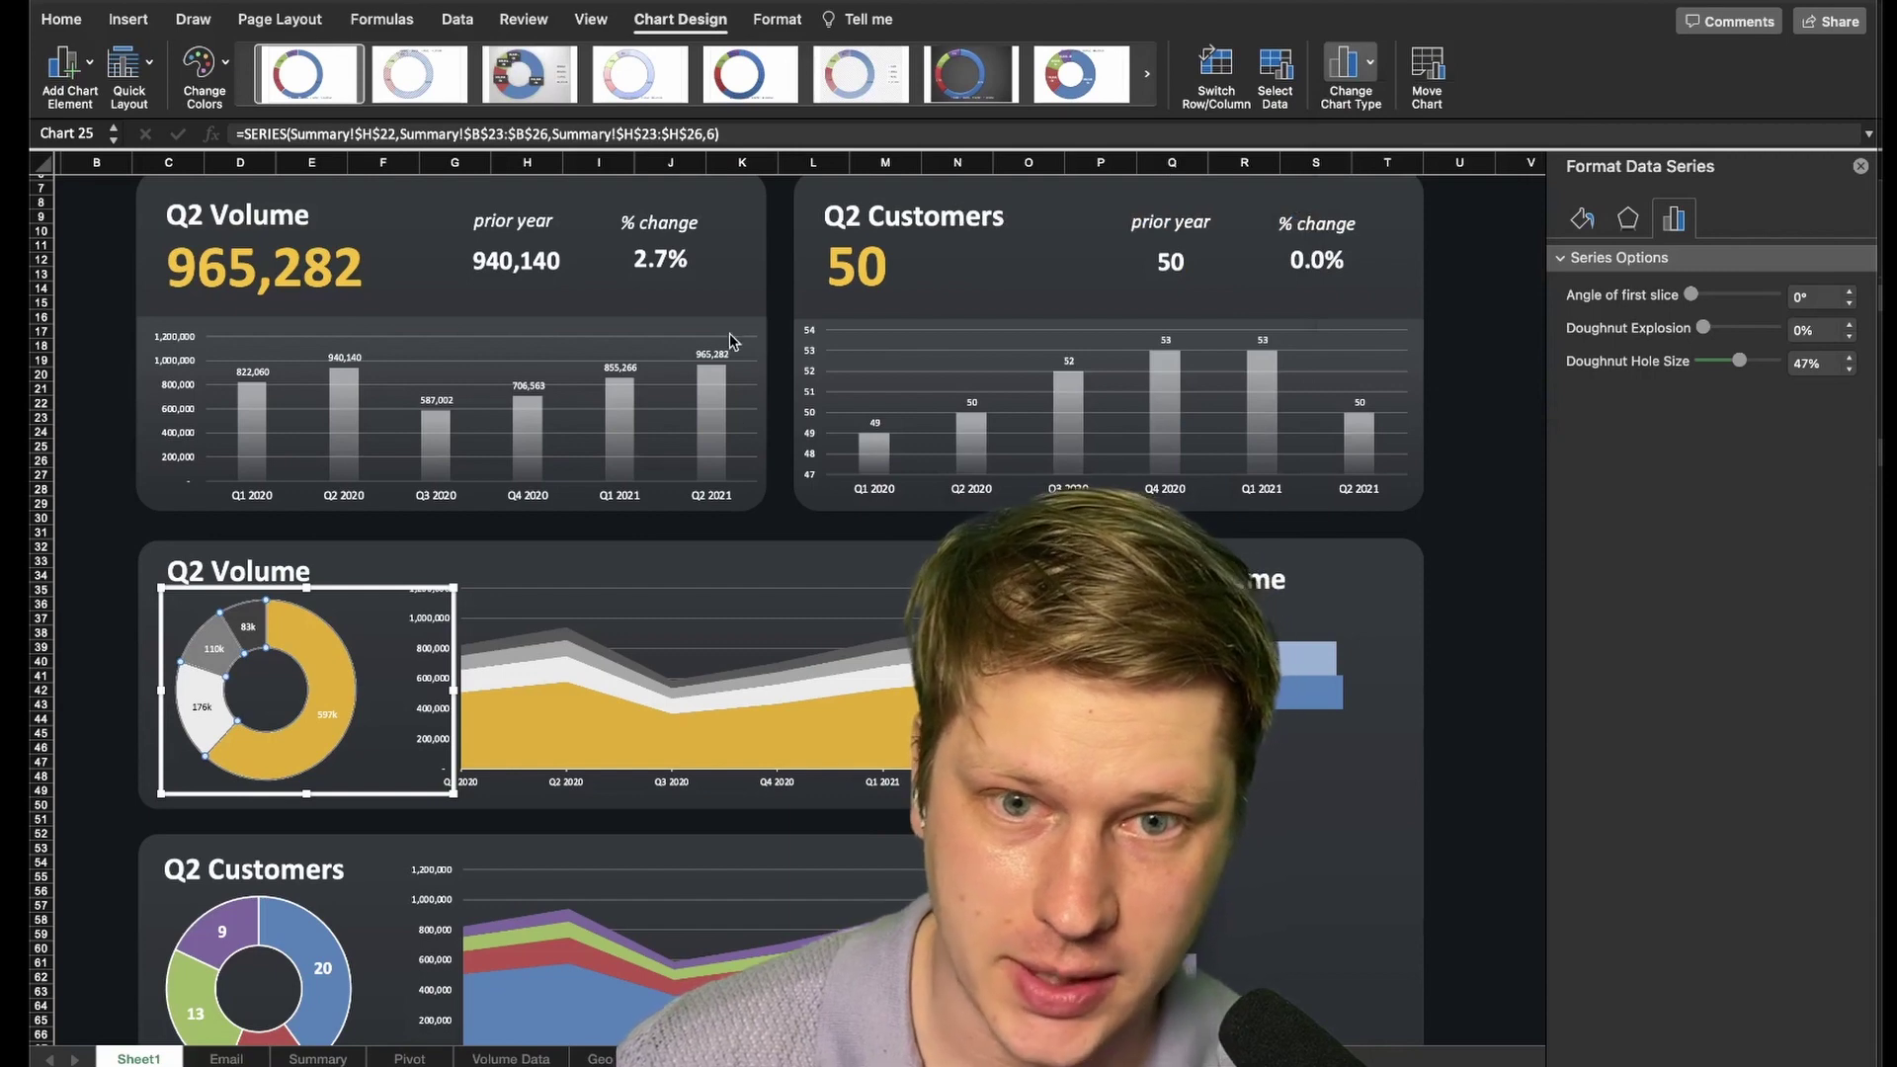
pyautogui.click(1349, 63)
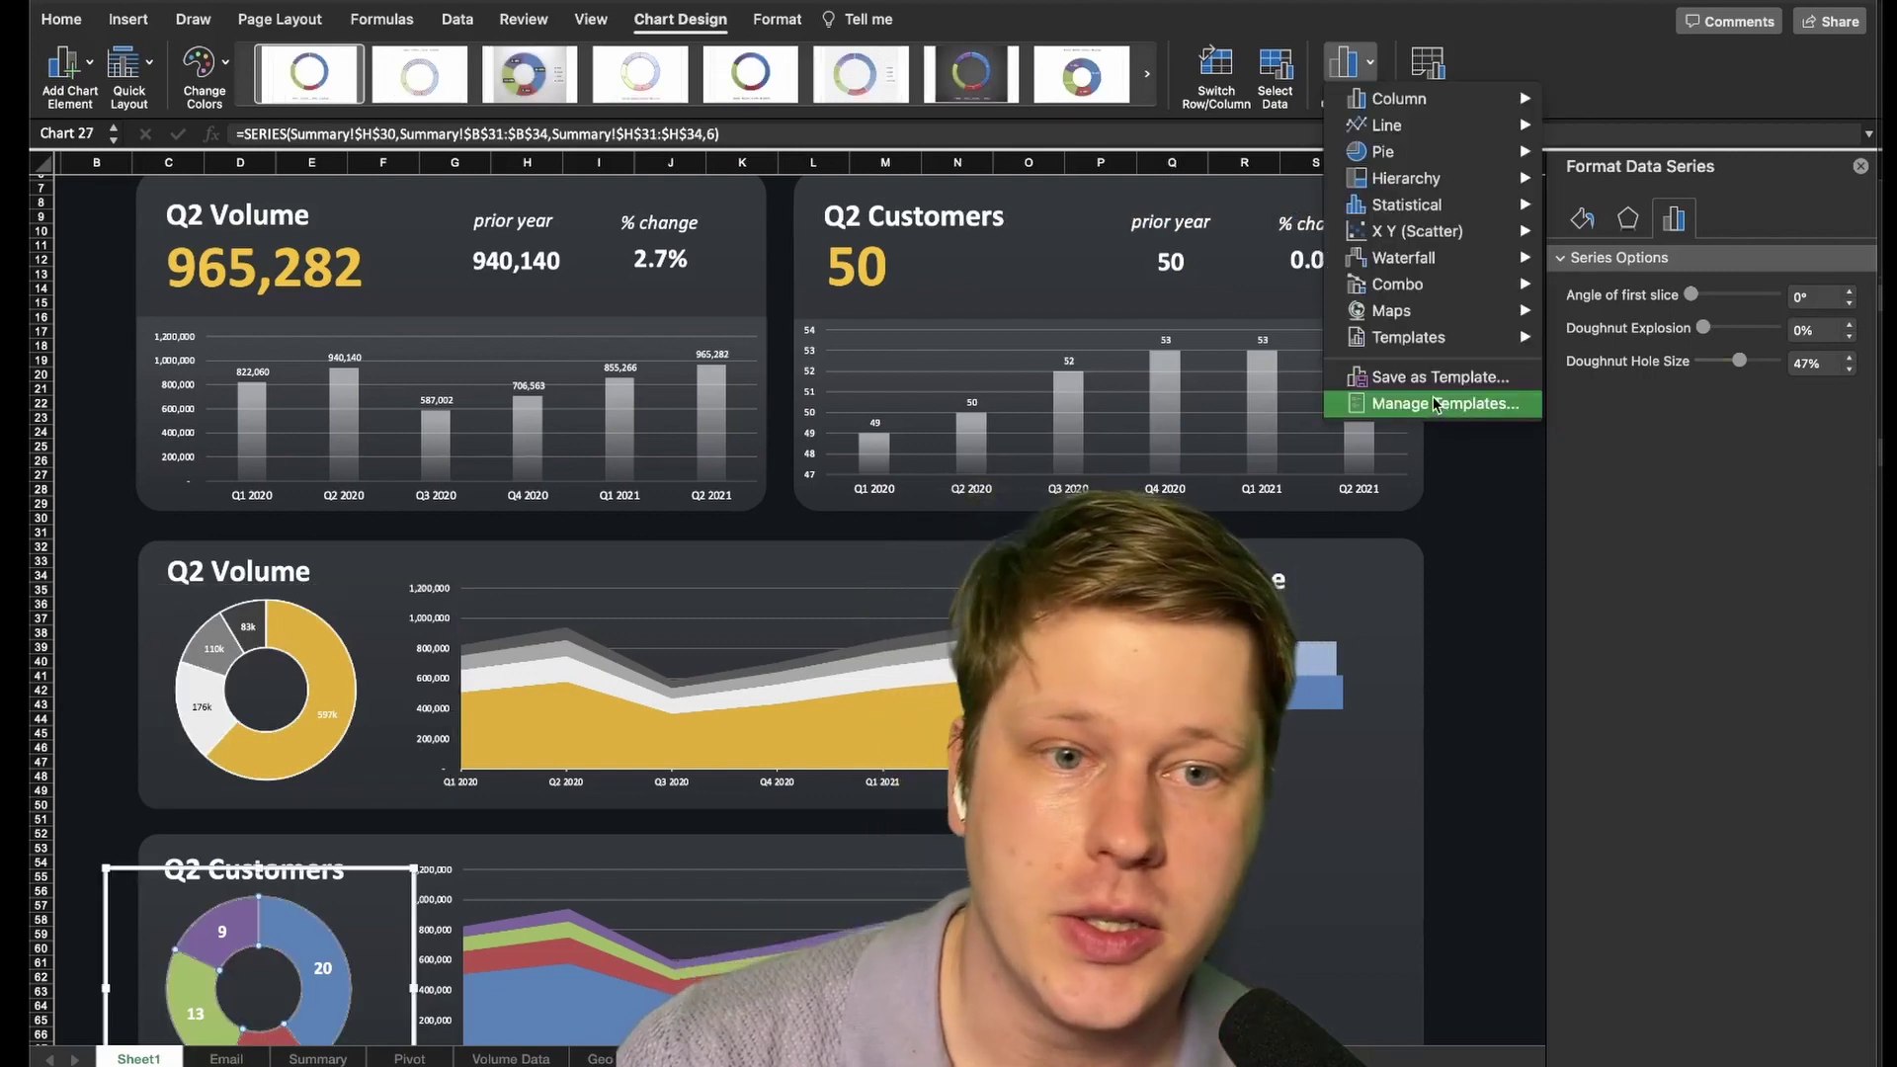
pyautogui.moveTo(1427, 340)
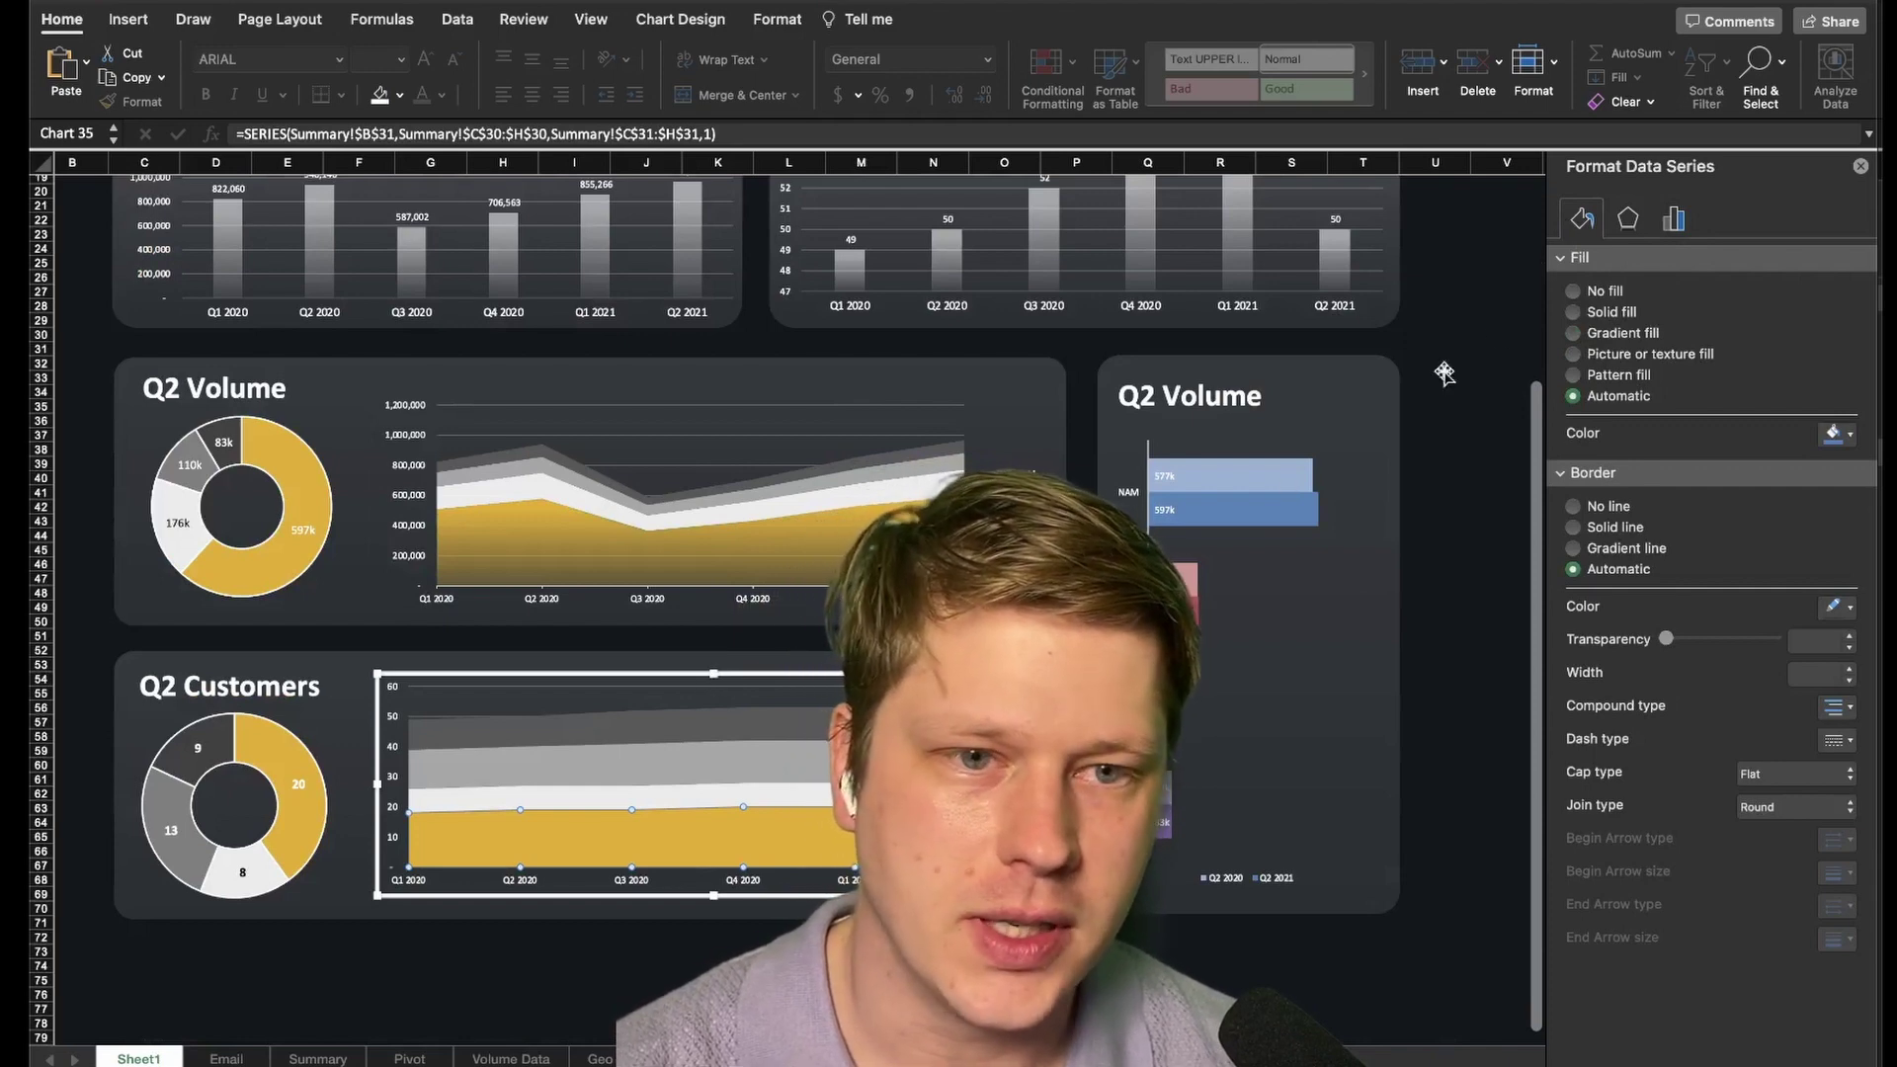
# Apply a gradient fill to the NAM series in the Q2 Customers area chart and to the NAM slices of both doughnuts
pyautogui.click(1600, 333)
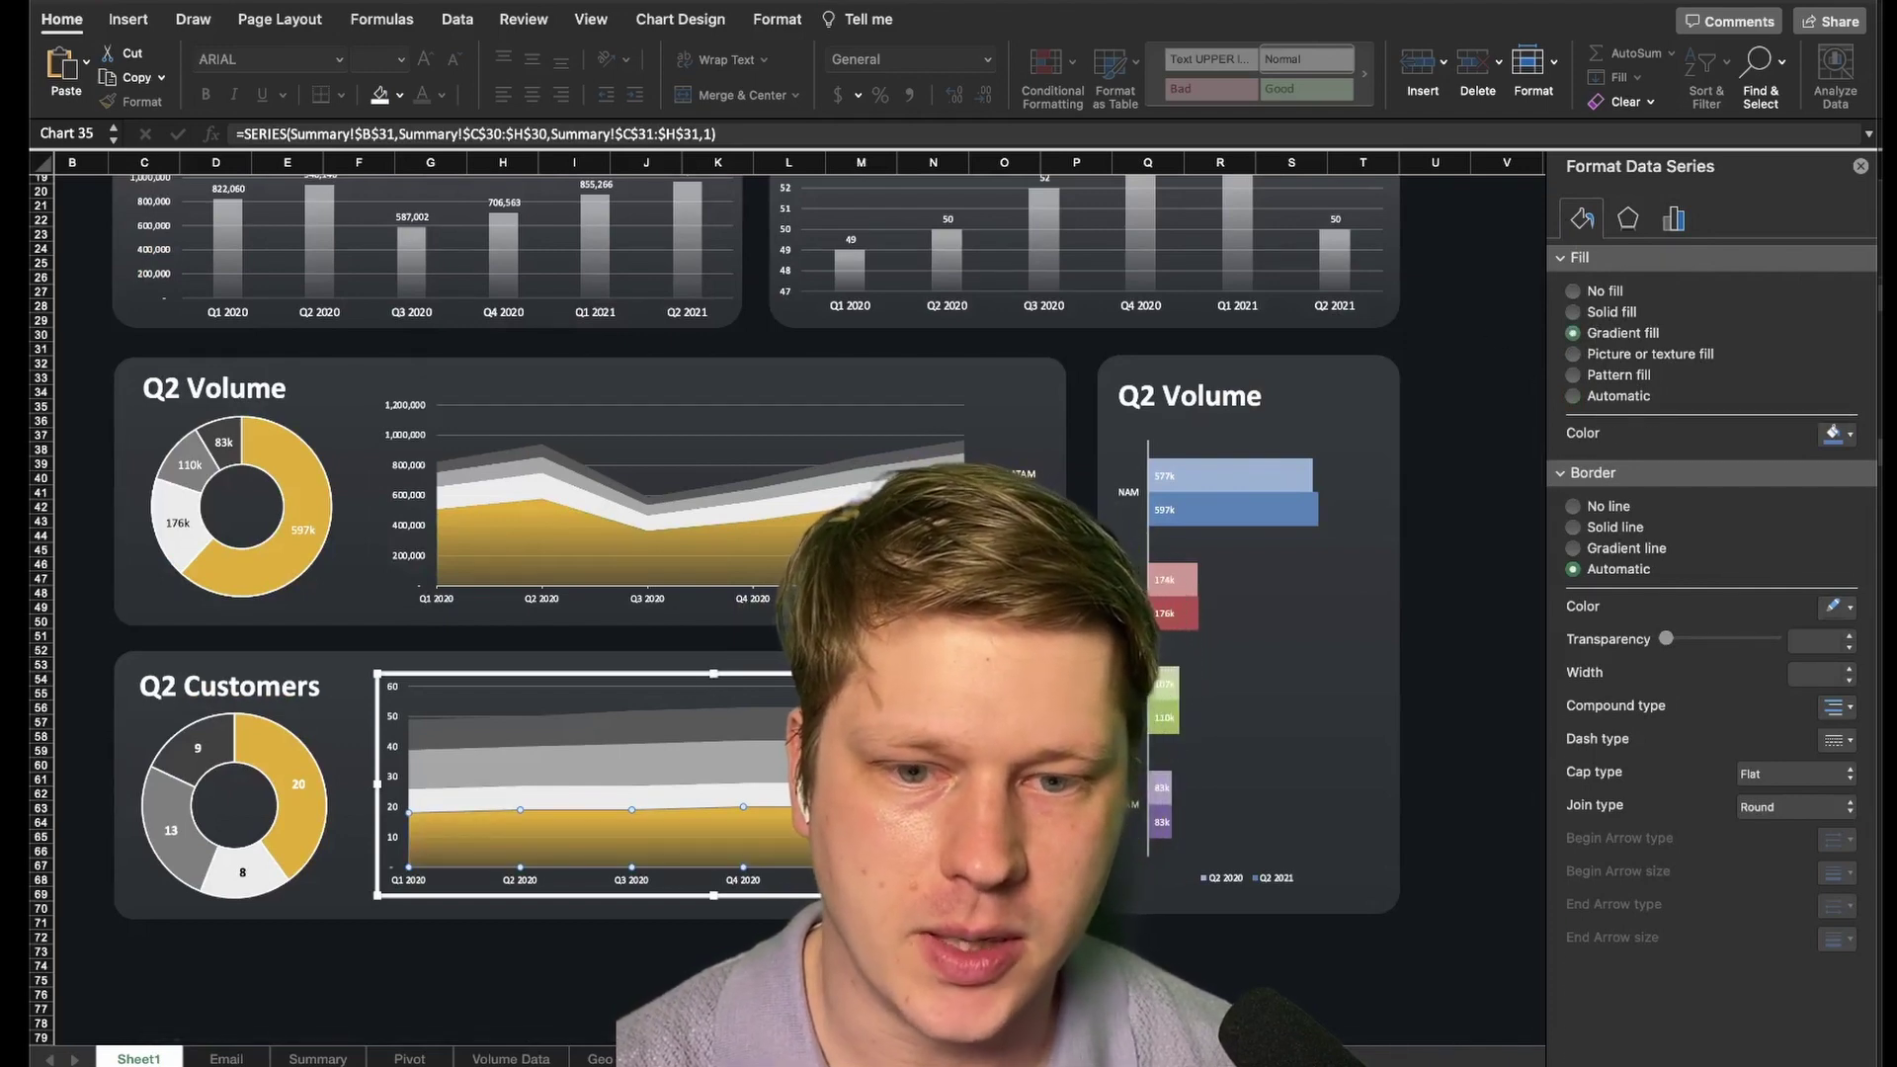
pyautogui.click(1004, 965)
pyautogui.hscroll(-2, 799, 610)
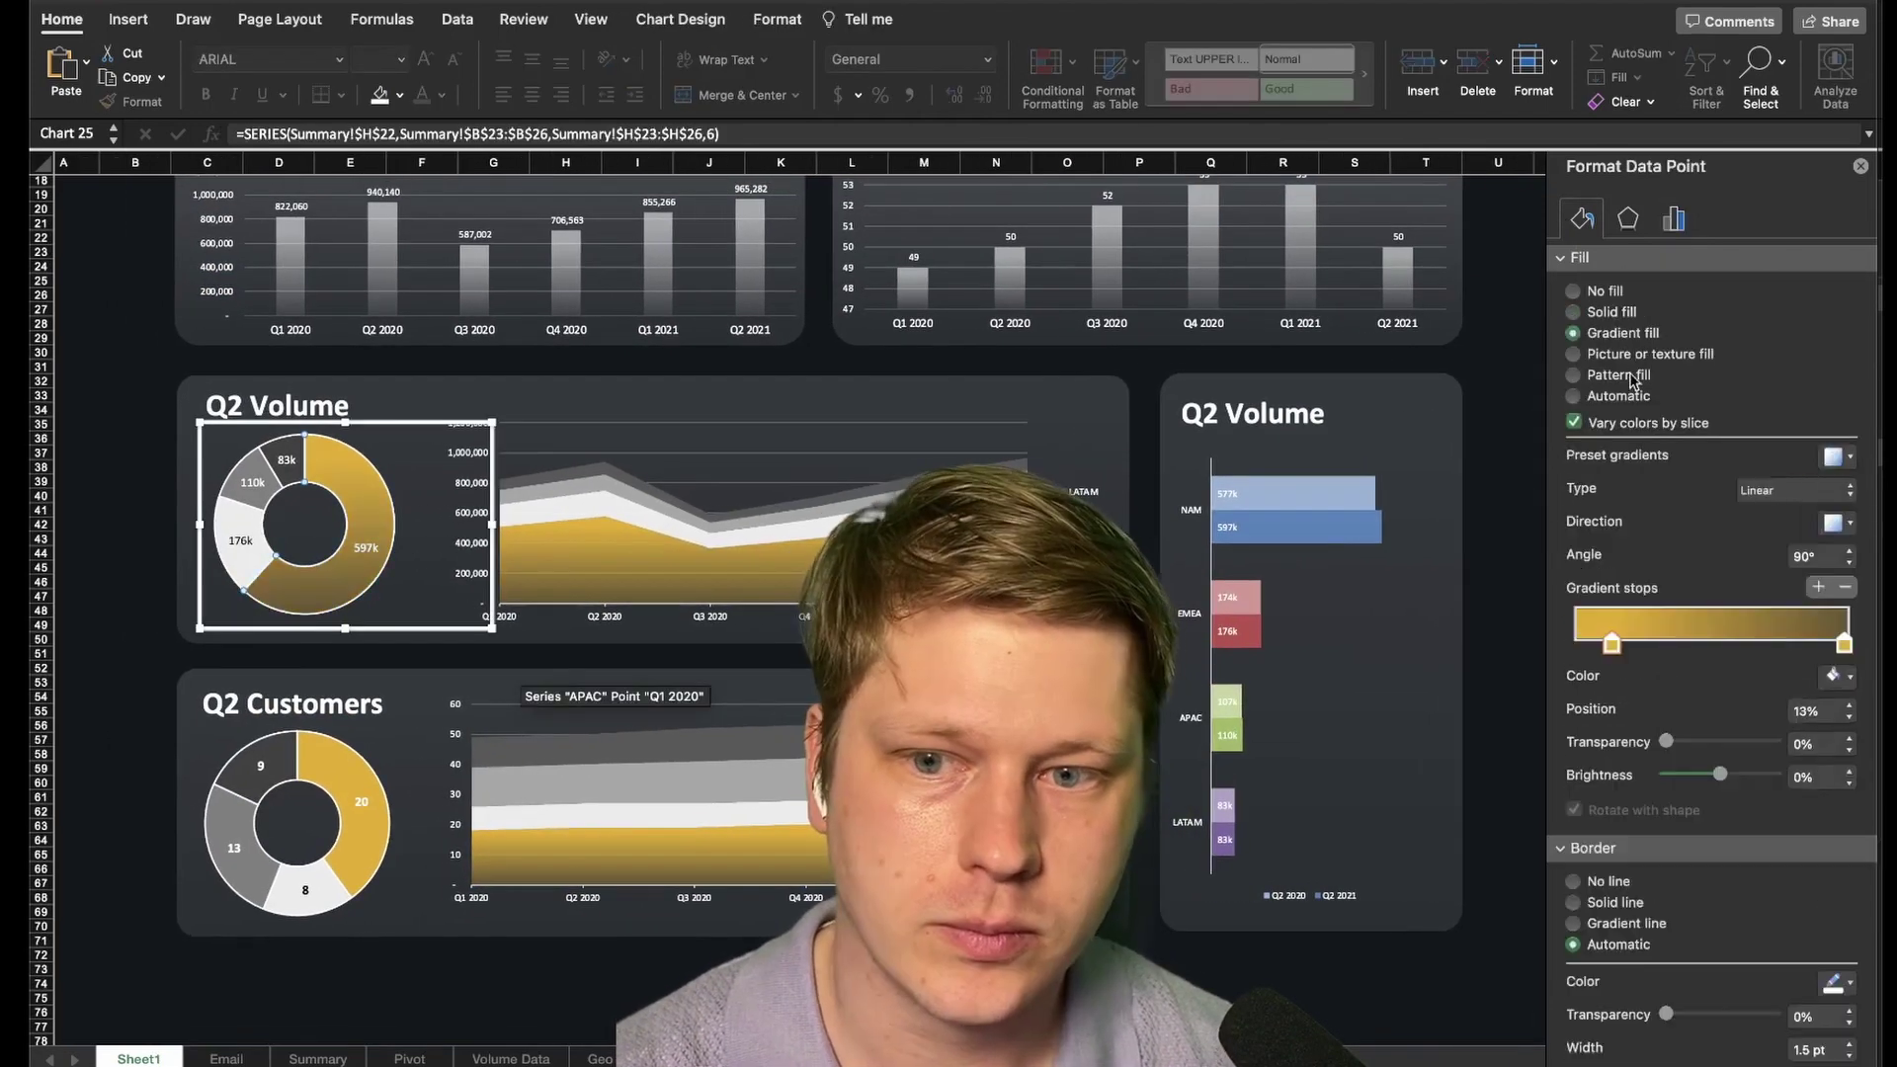
pyautogui.click(332, 751)
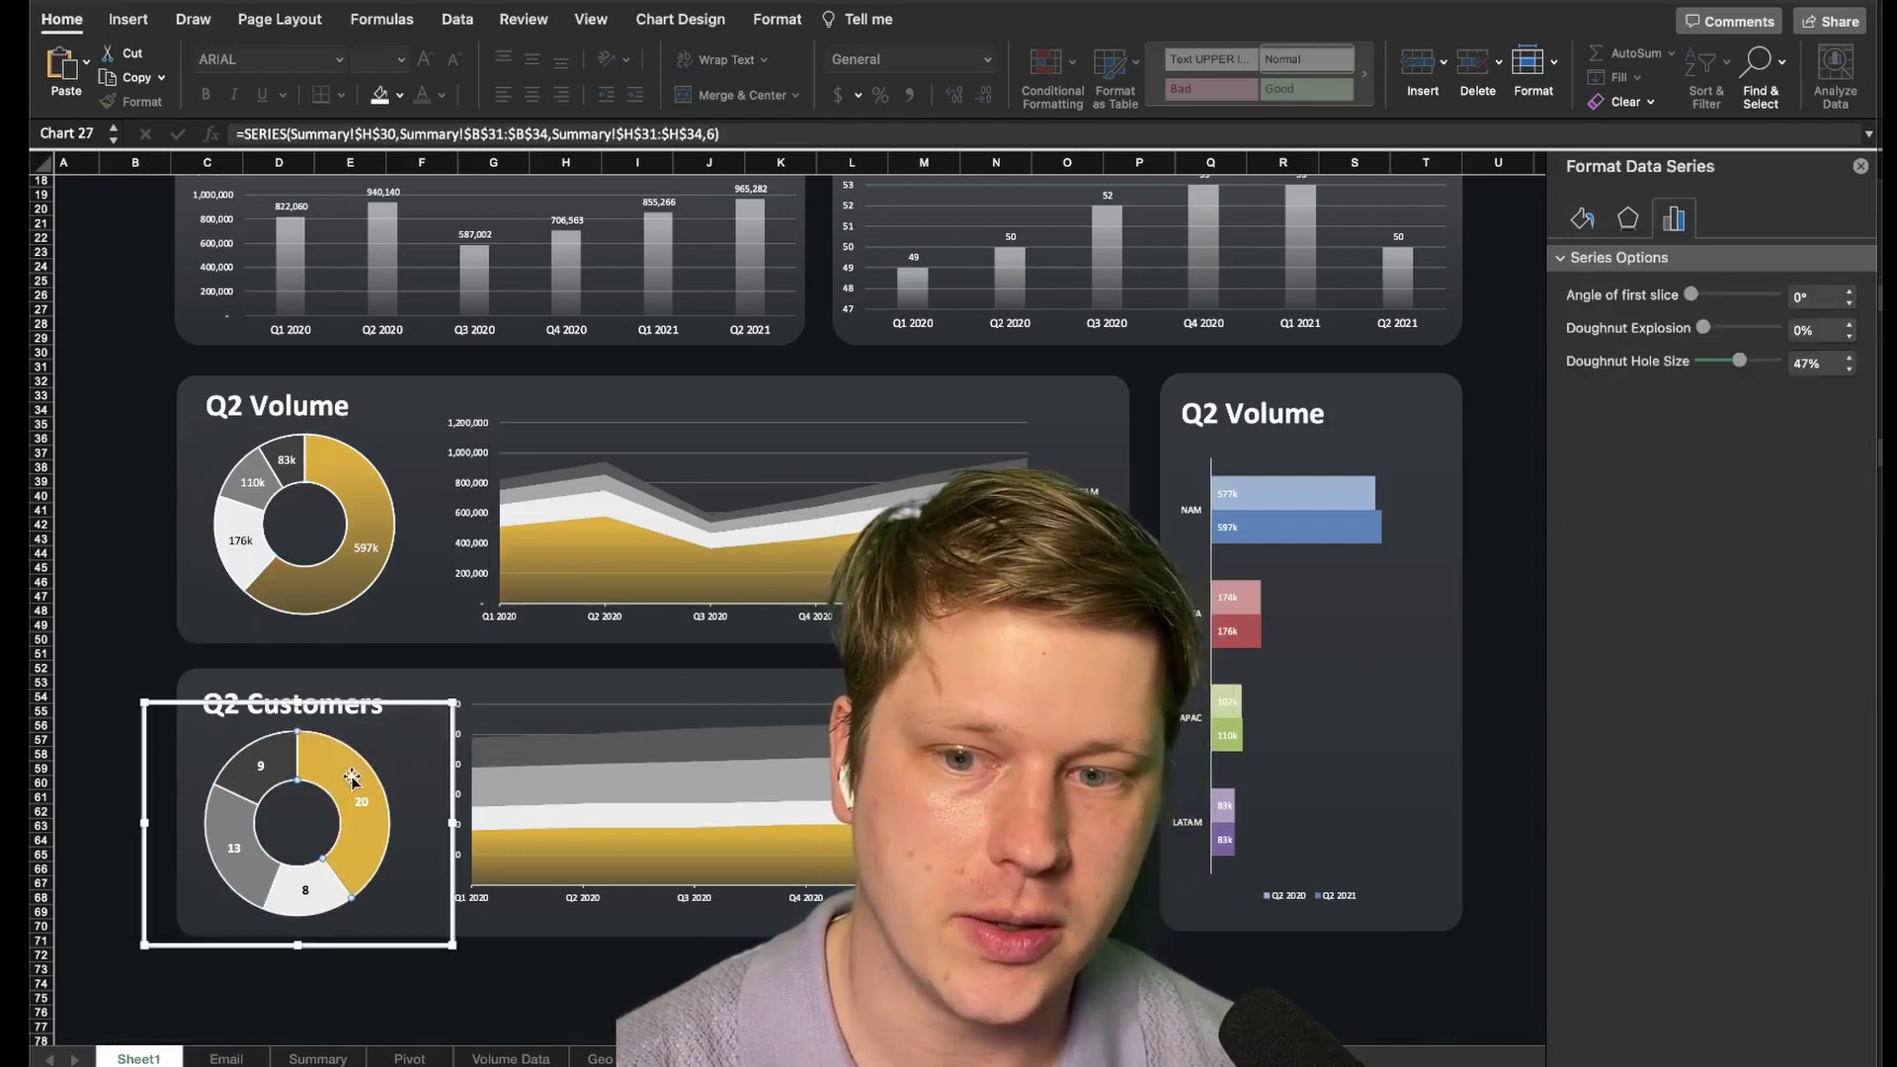
pyautogui.click(336, 768)
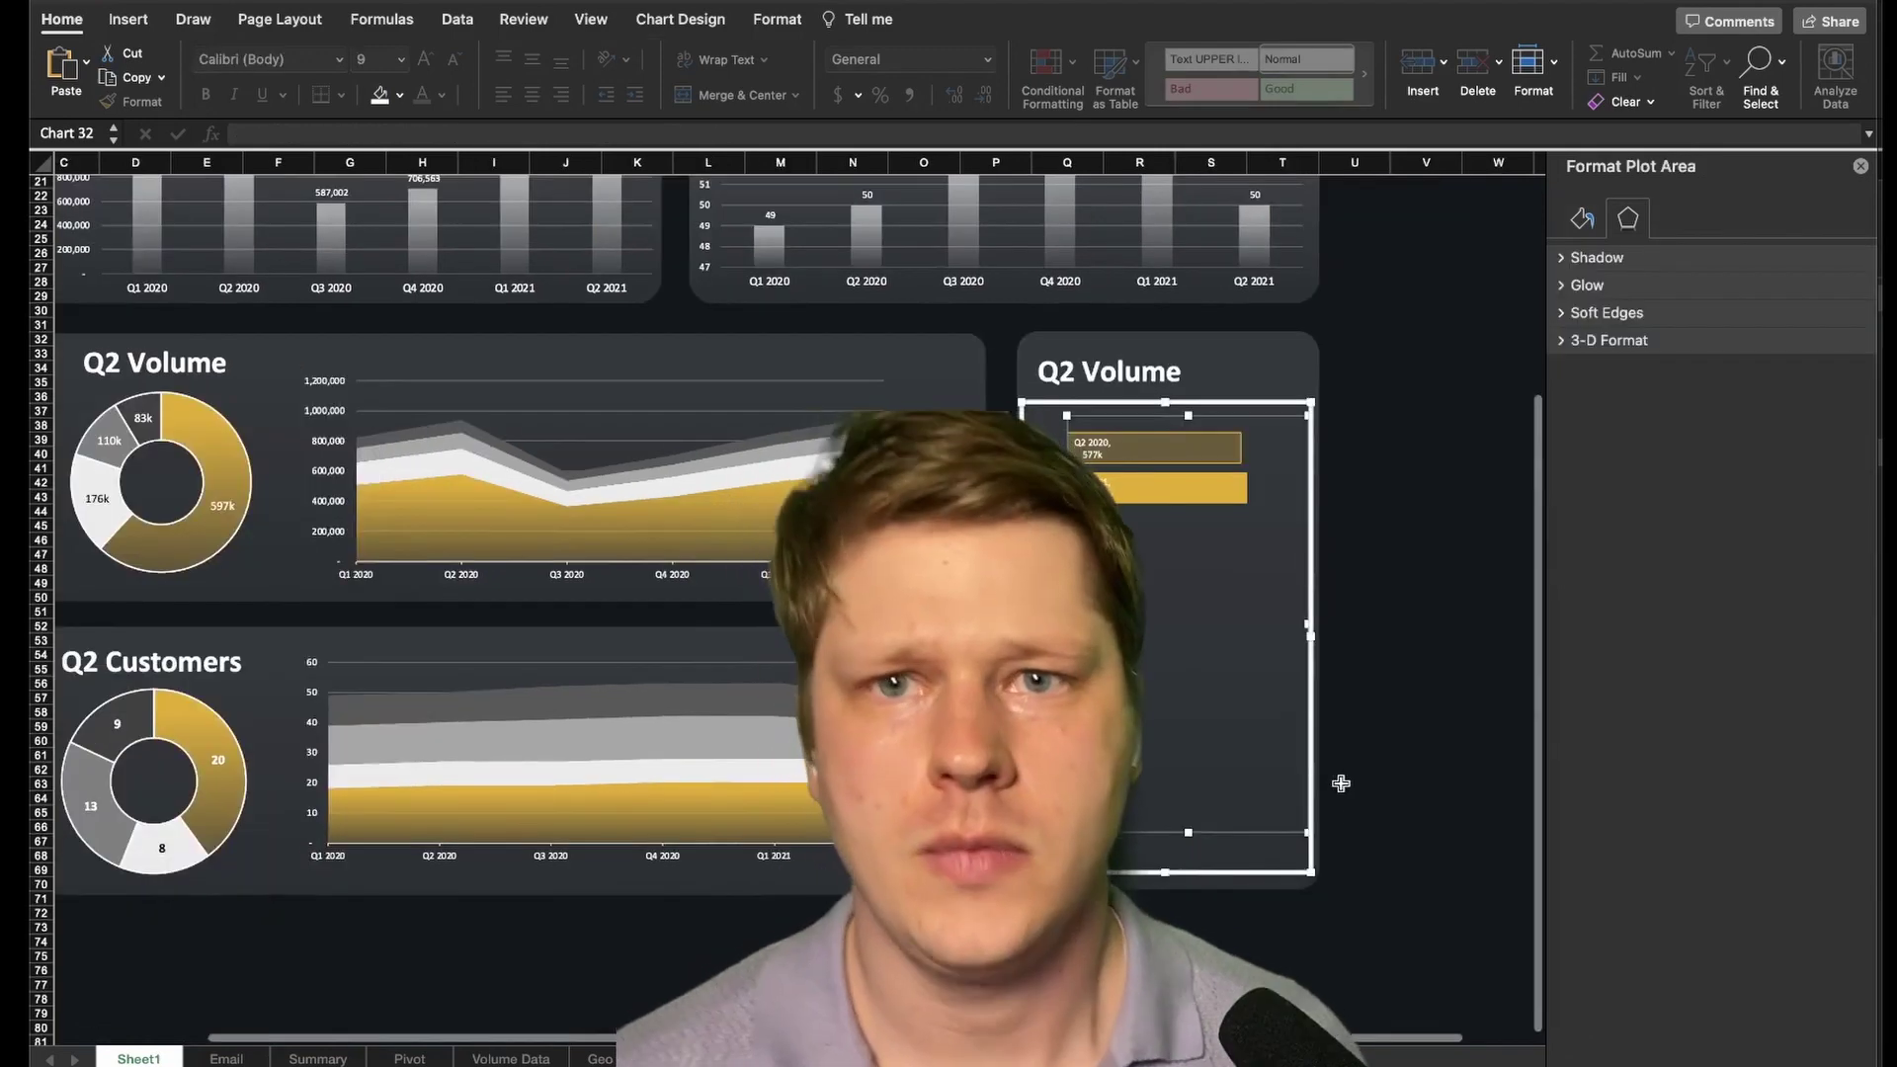
# Examine the restyled headline cards, doughnuts, area charts and regional bar chart across the whole dashboard
pyautogui.hscroll(6, 1225, 796)
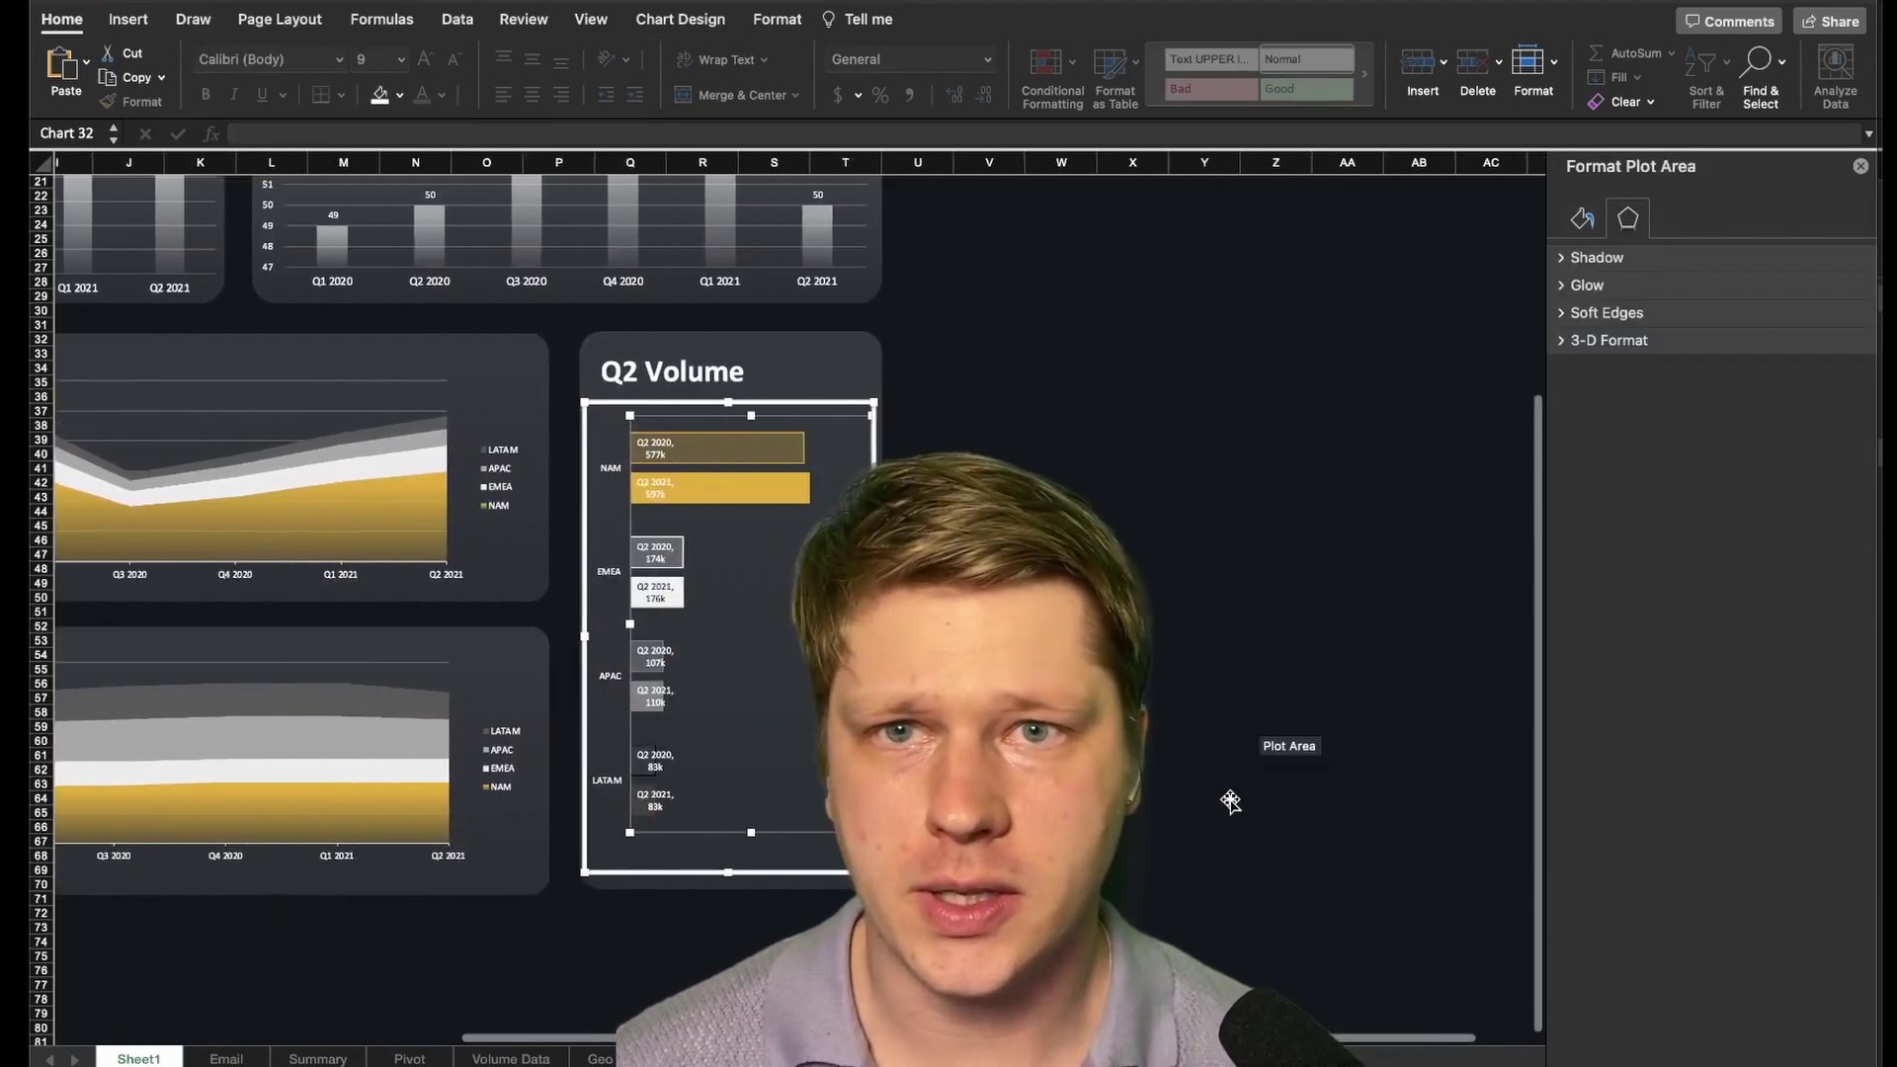
pyautogui.press('Escape')
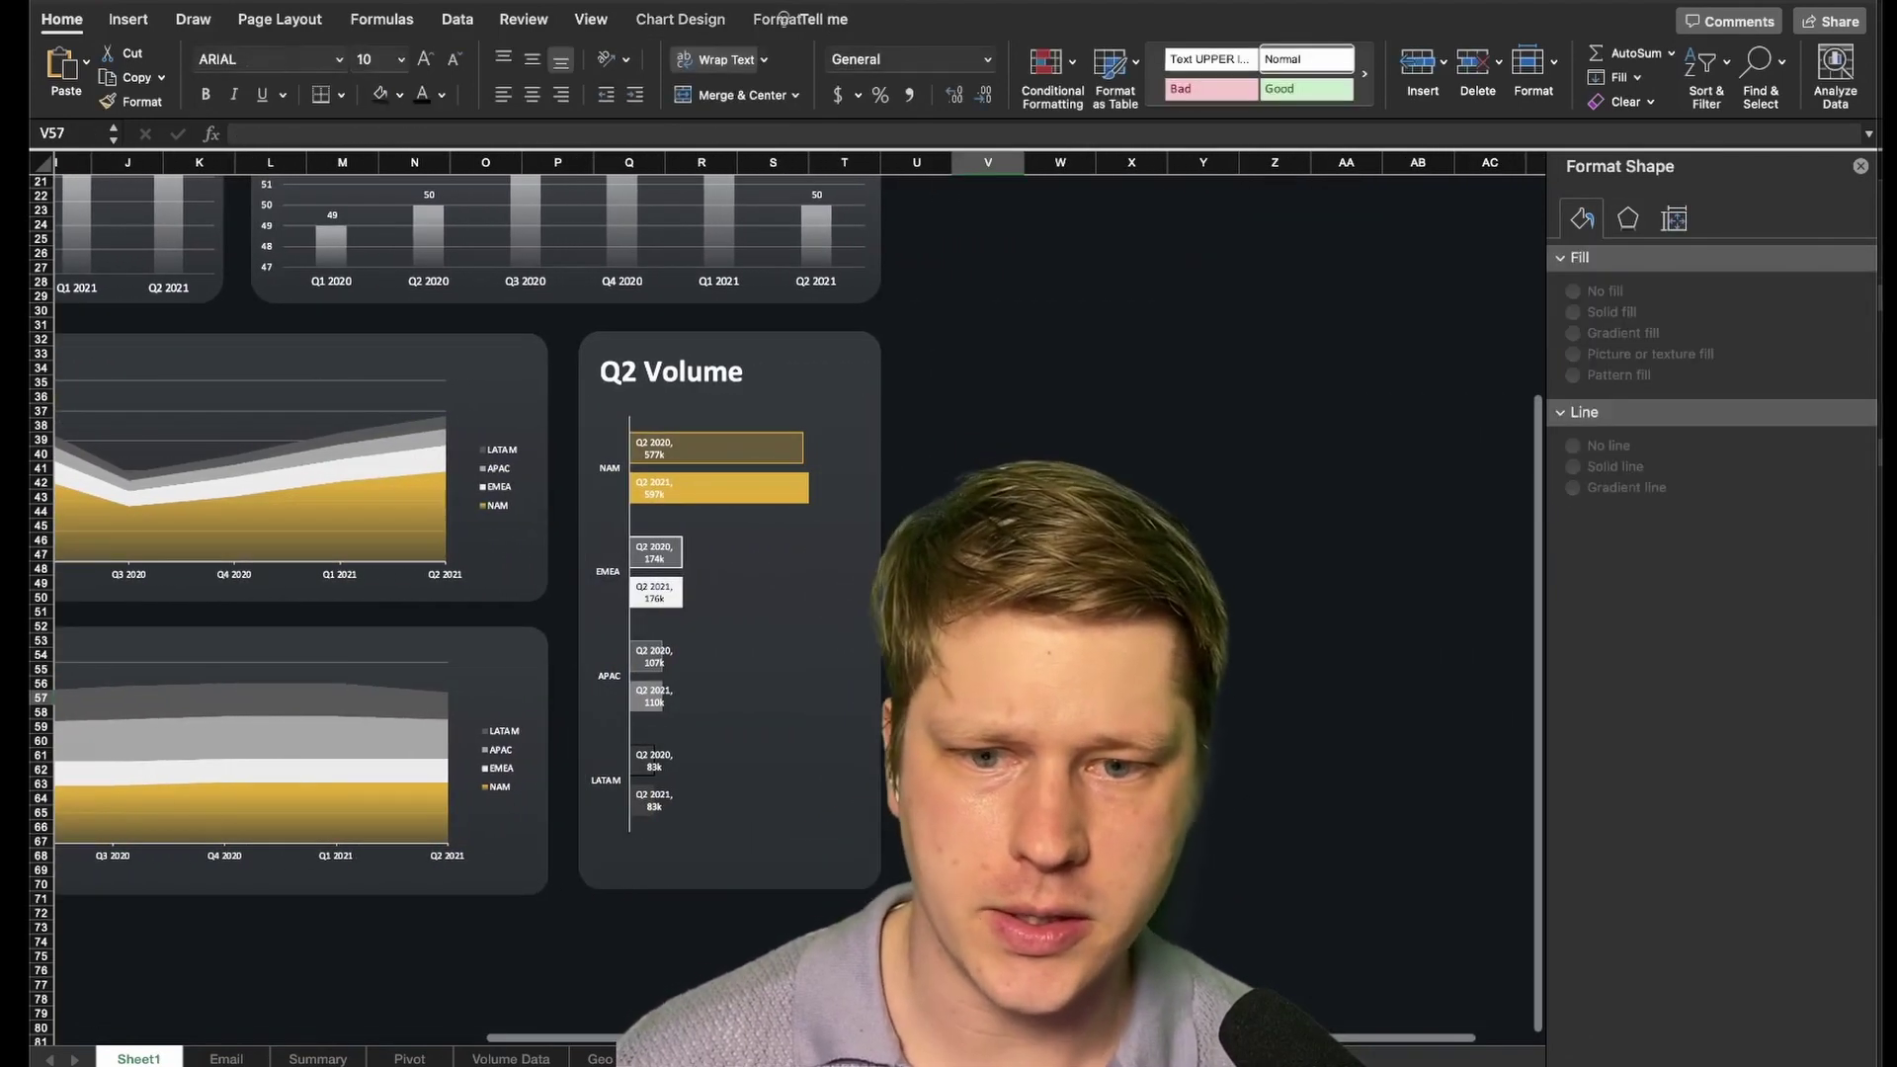
pyautogui.hscroll(-1, 785, 598)
pyautogui.scroll(1, 785, 598)
pyautogui.click(681, 600)
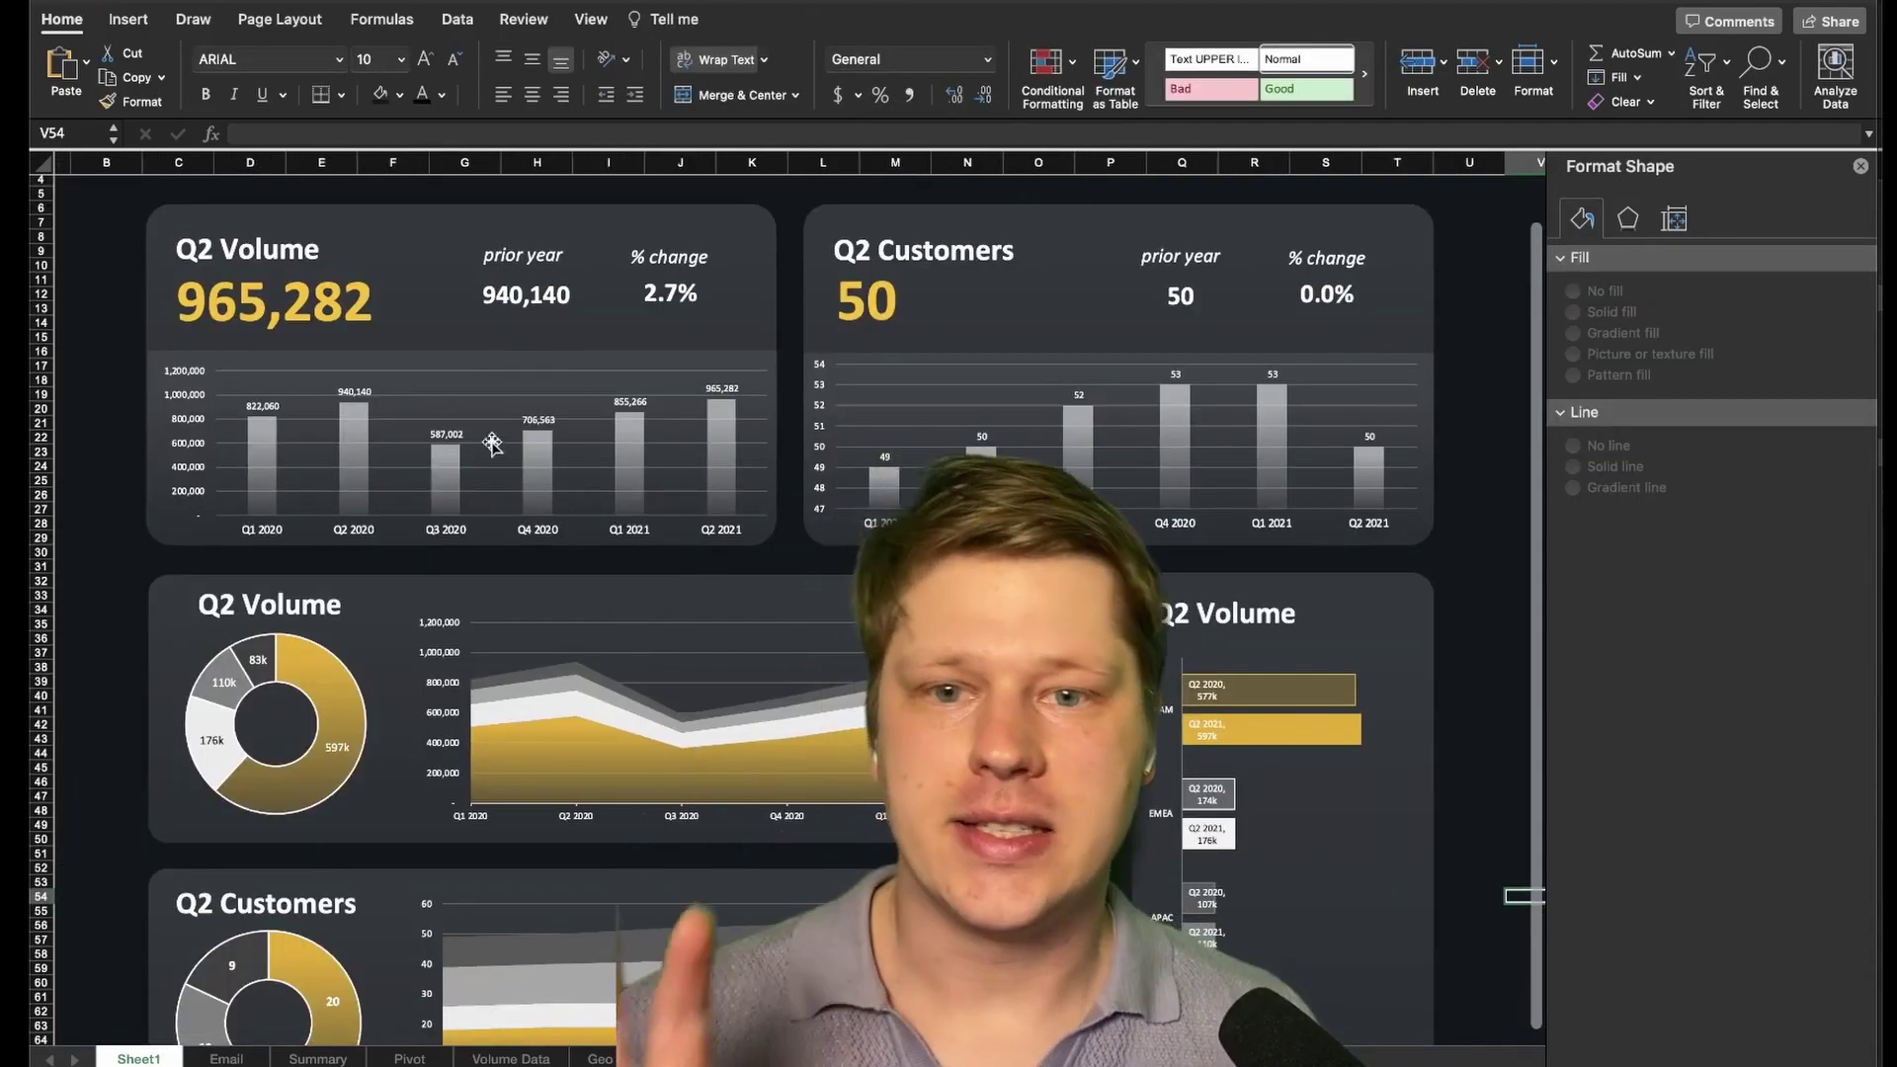
pyautogui.hscroll(1, 339, 318)
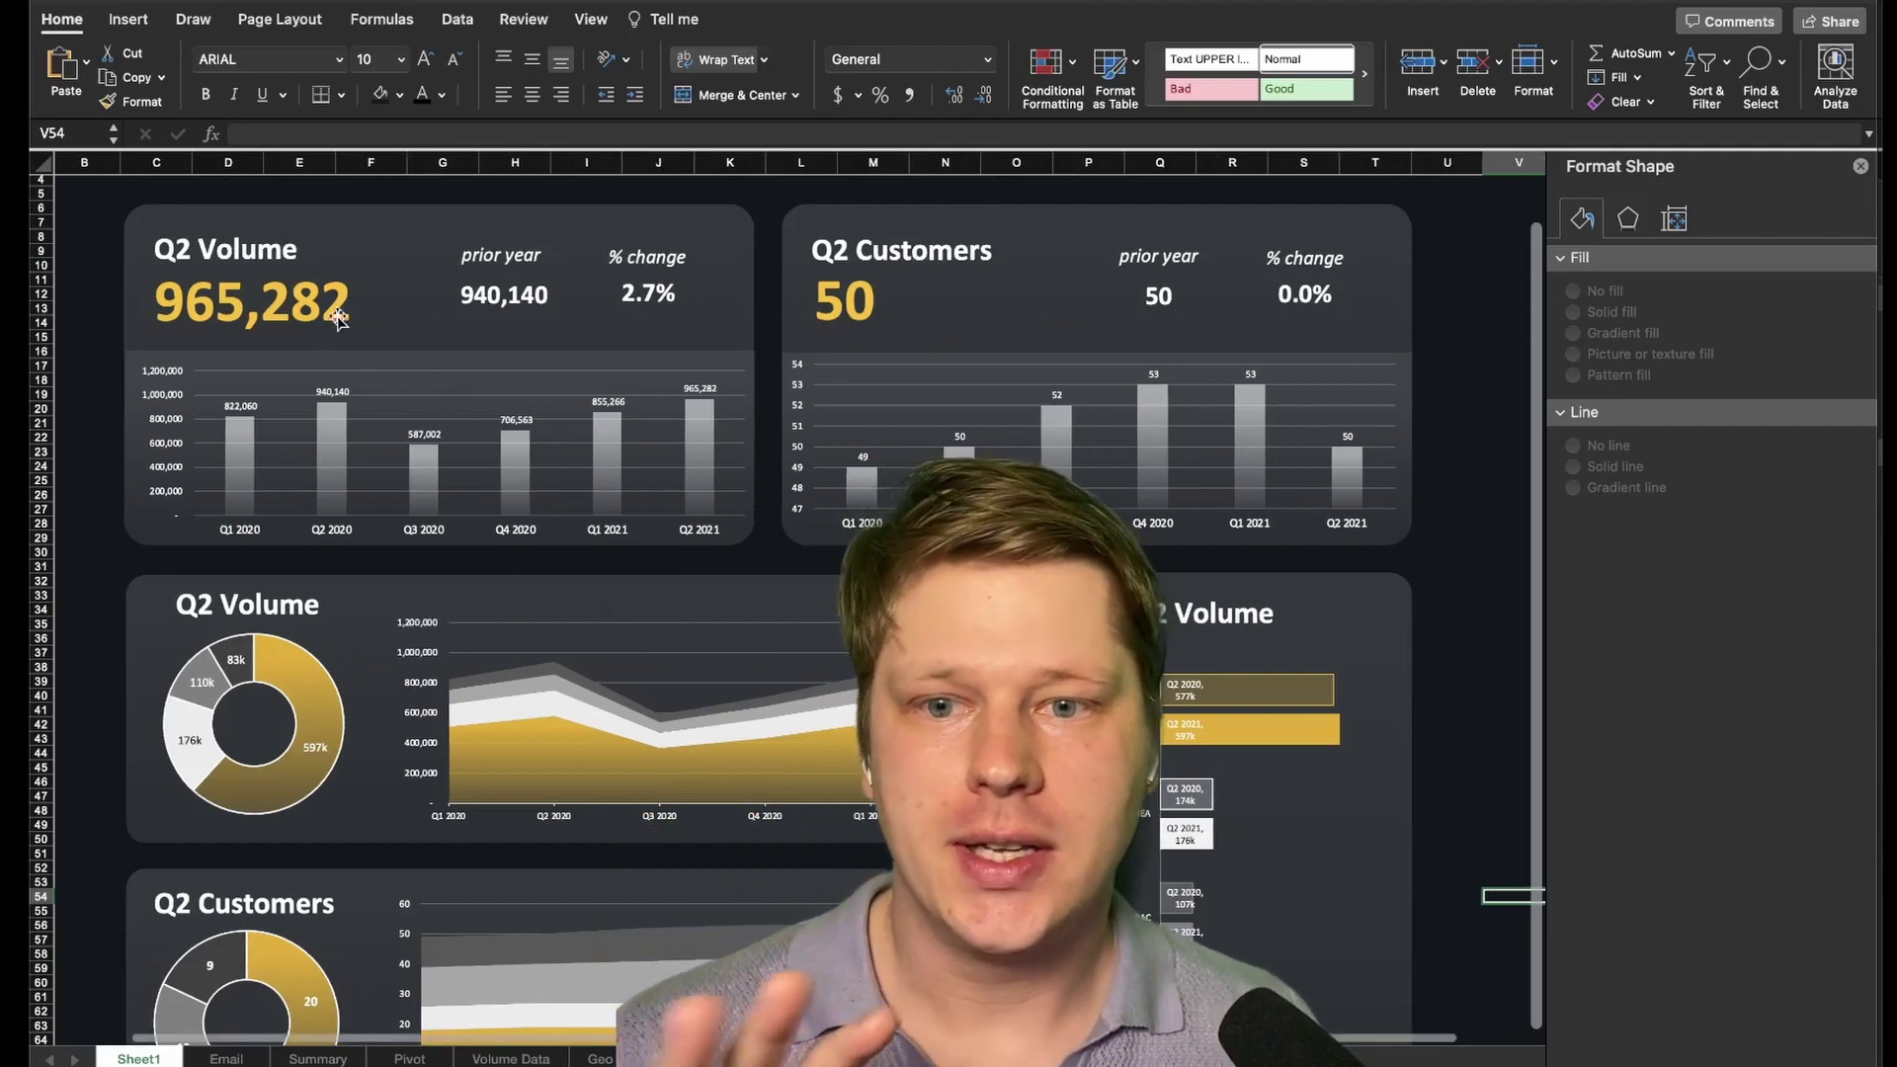
pyautogui.scroll(-5, 681, 459)
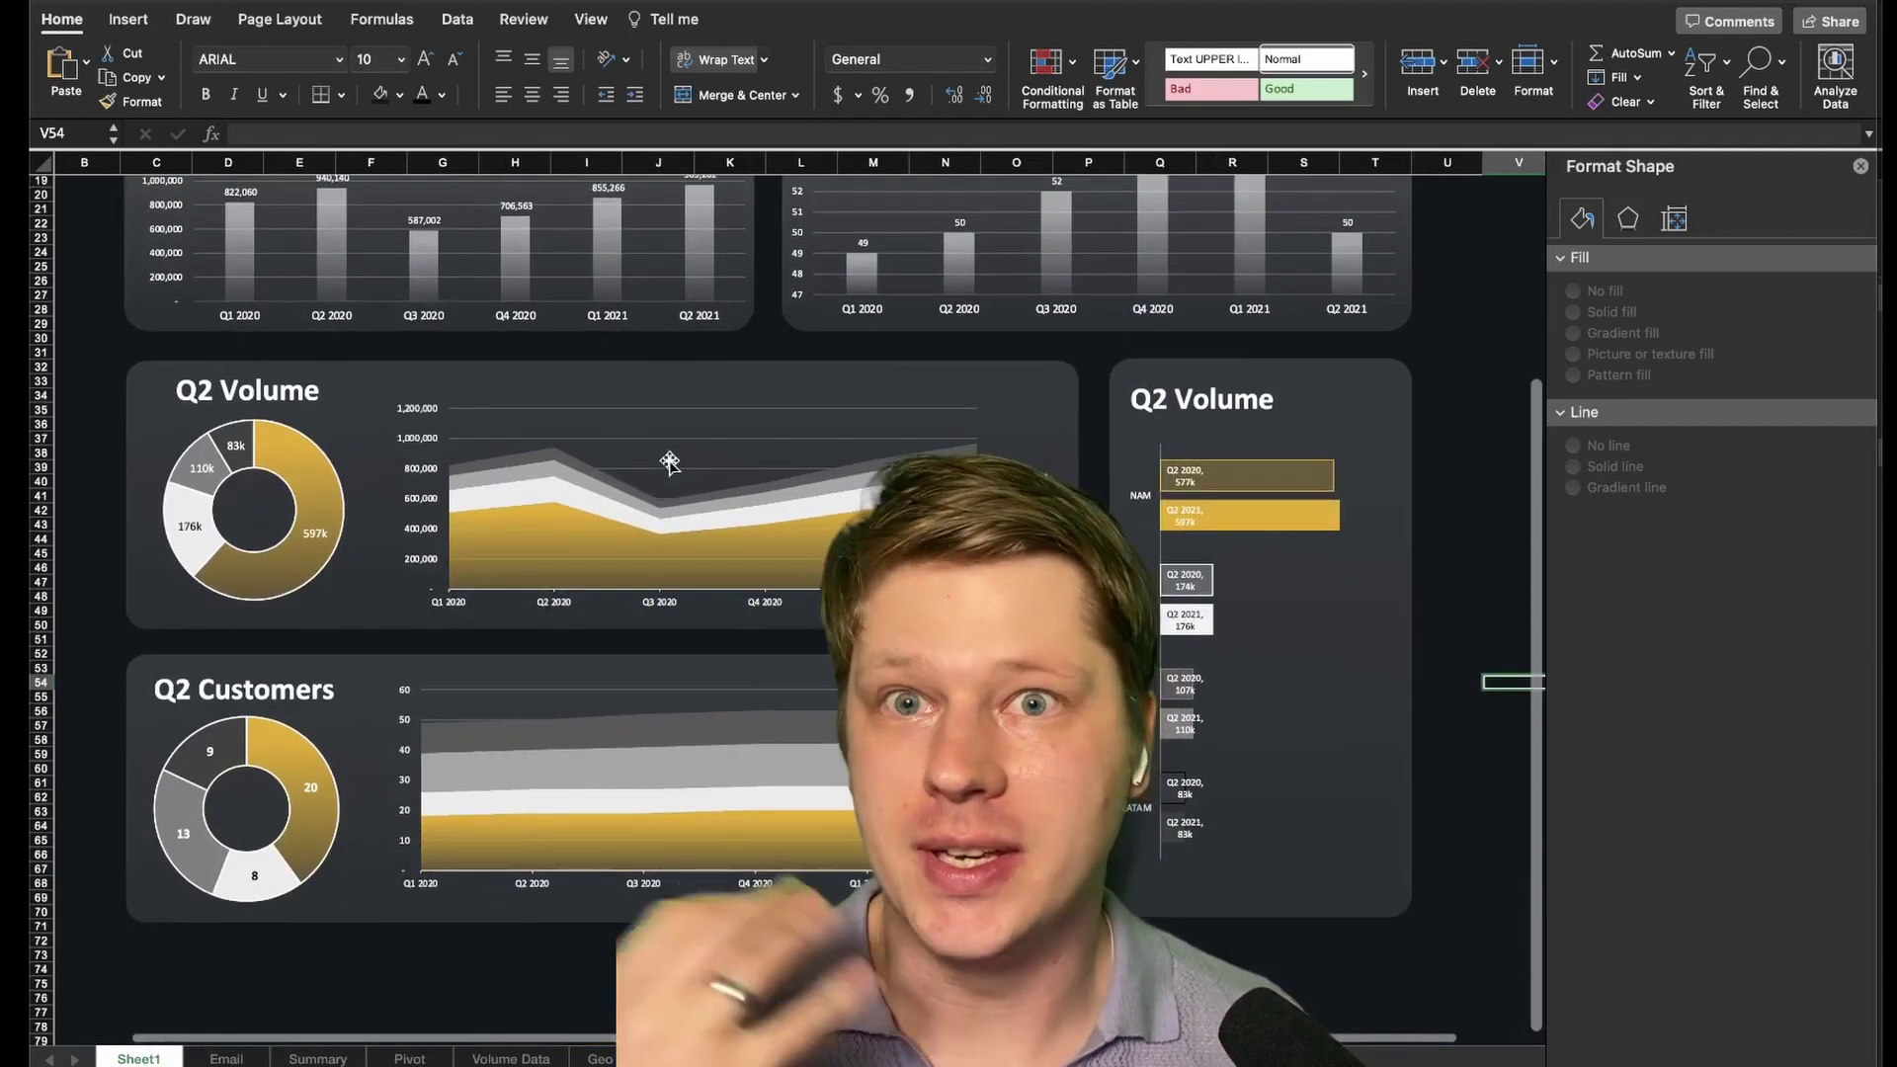
pyautogui.hscroll(3, 685, 463)
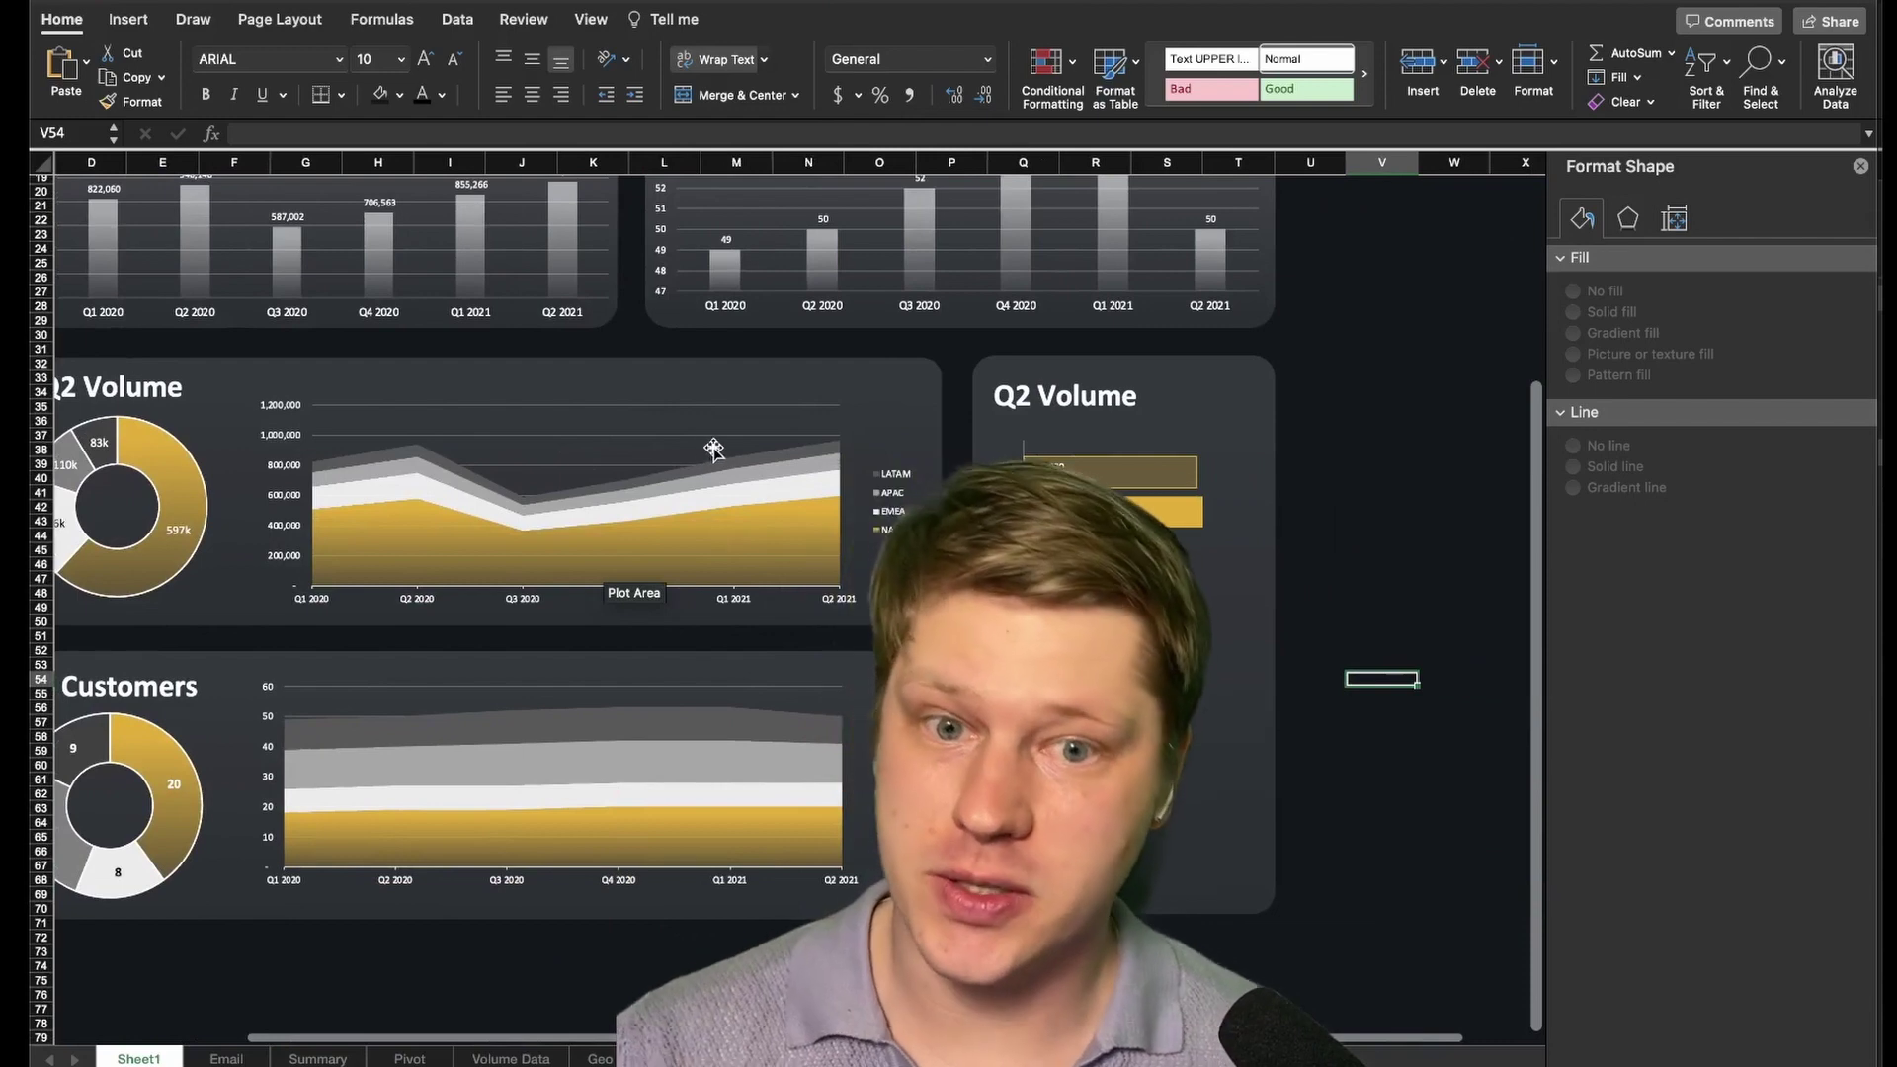
pyautogui.hscroll(8, 713, 449)
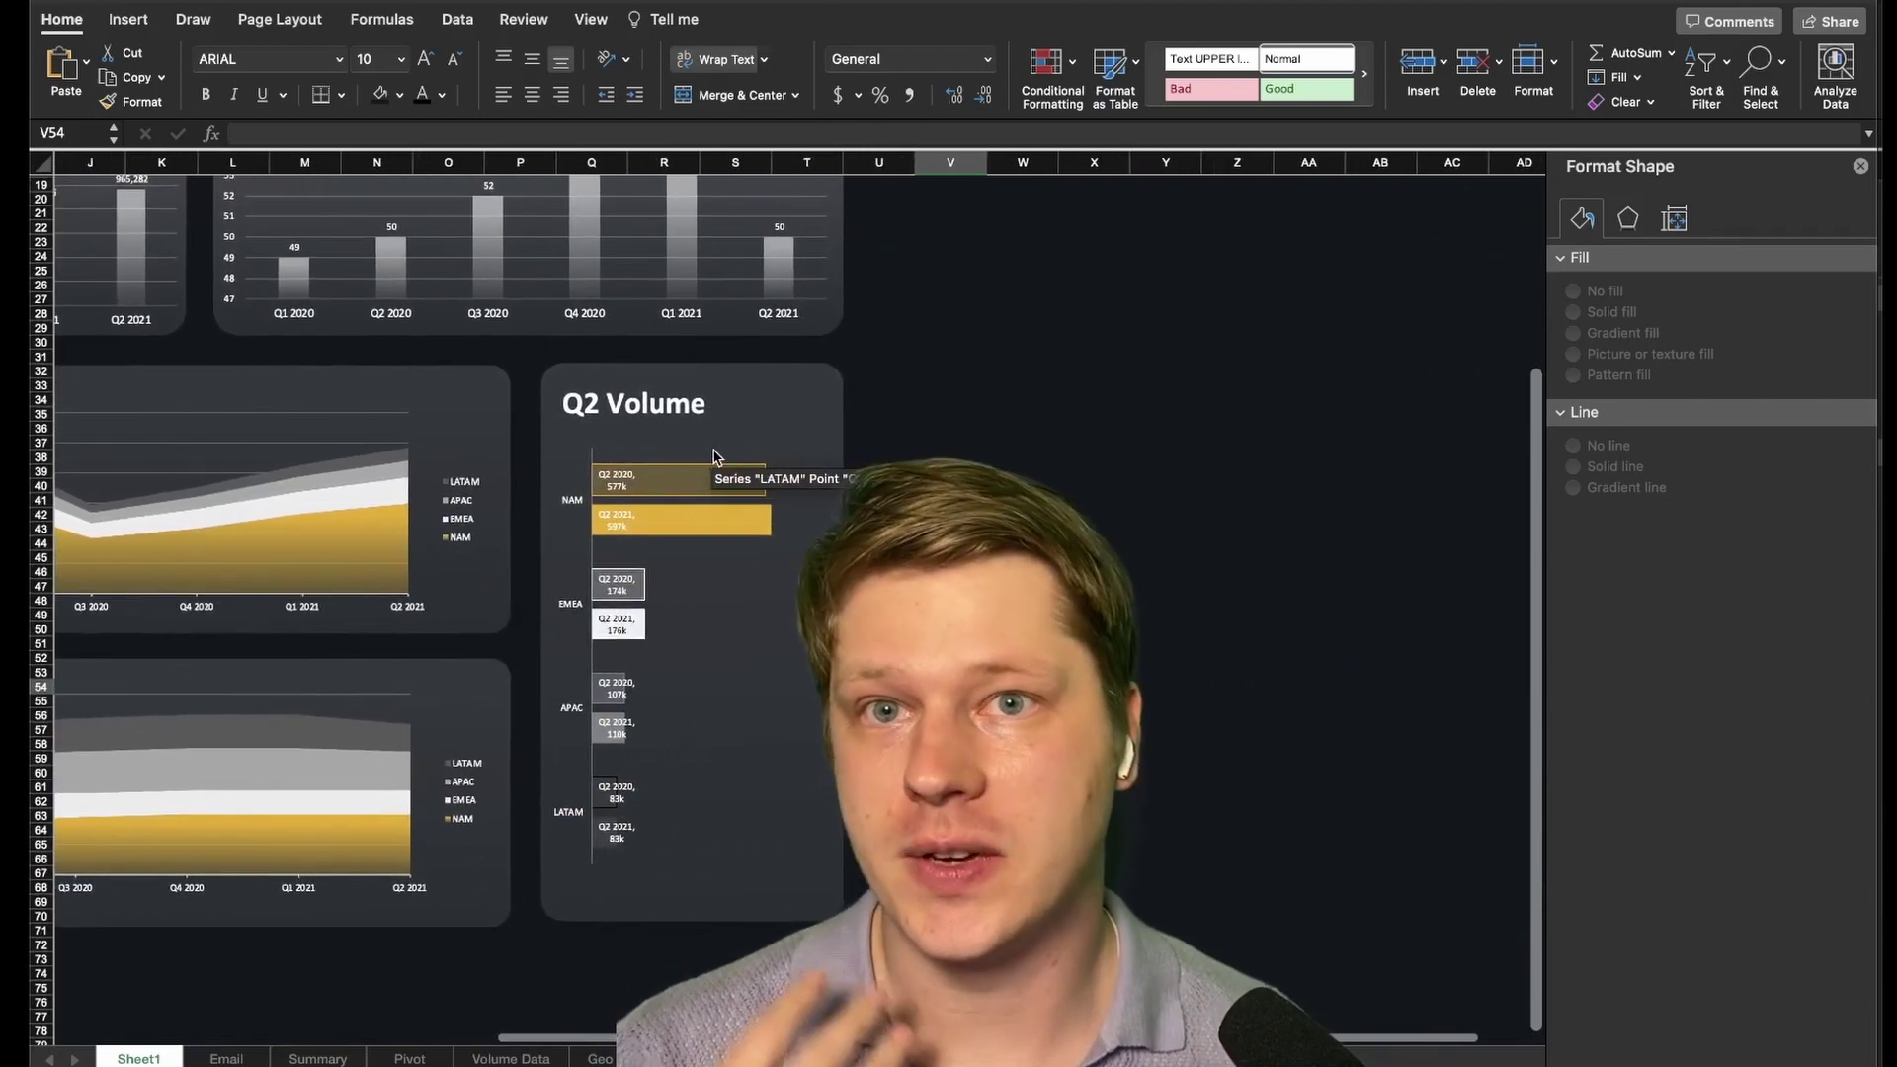
pyautogui.click(664, 404)
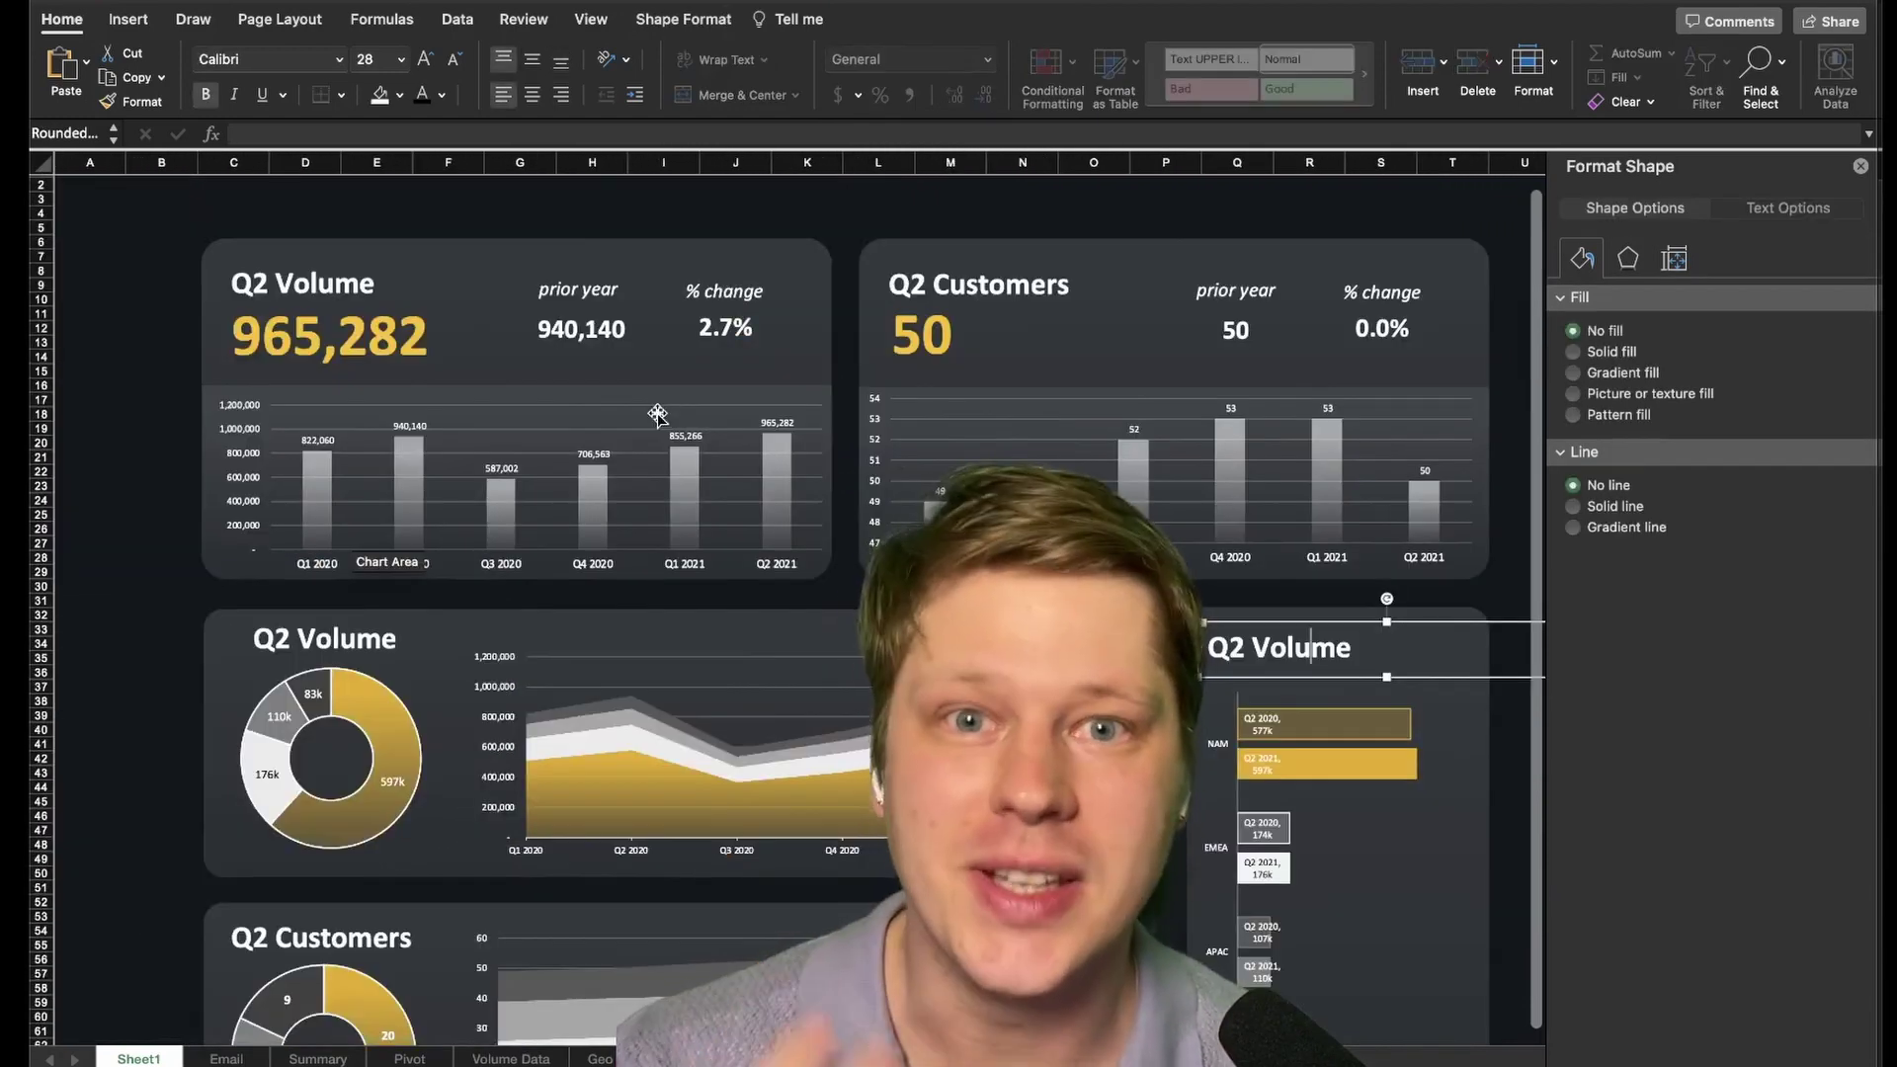